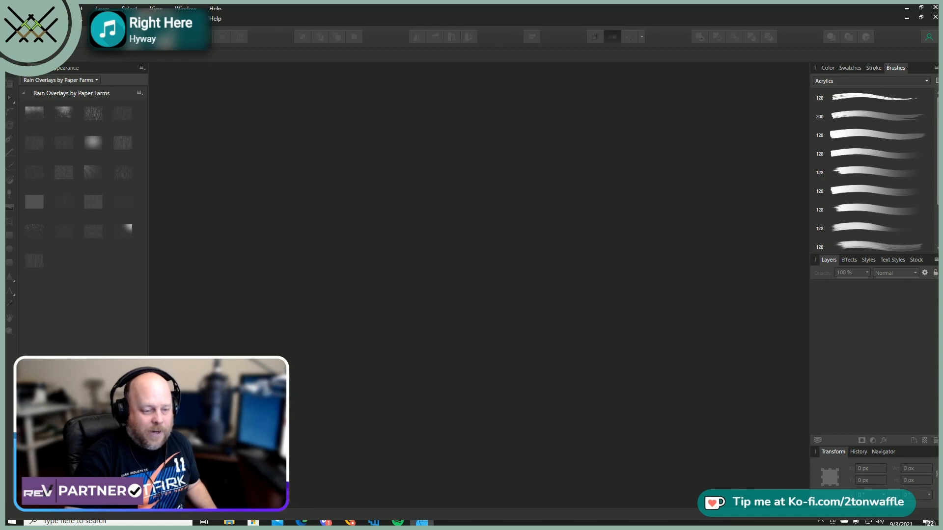
- Create a 1920 × 1080 px artboard document and draw a muted red rectangle about 1603 × 955 px on it
left_click(655, 411)
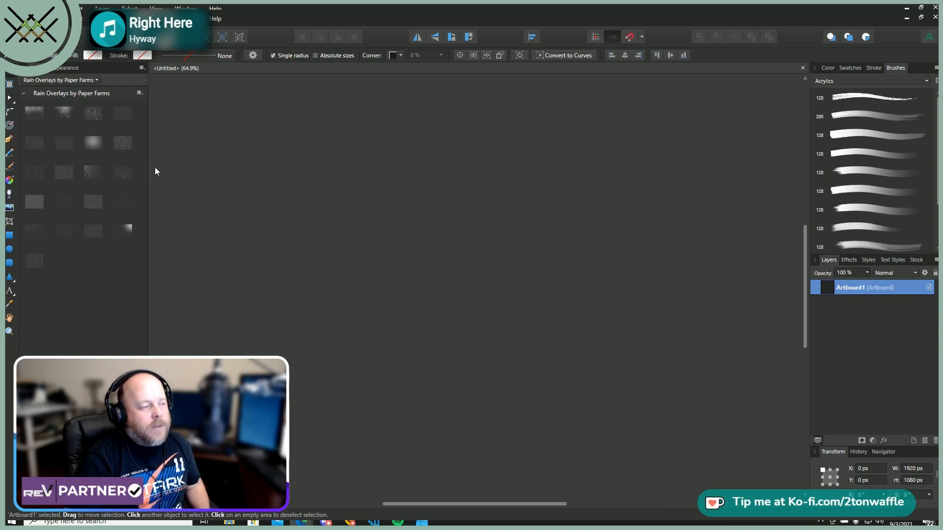
key("m")
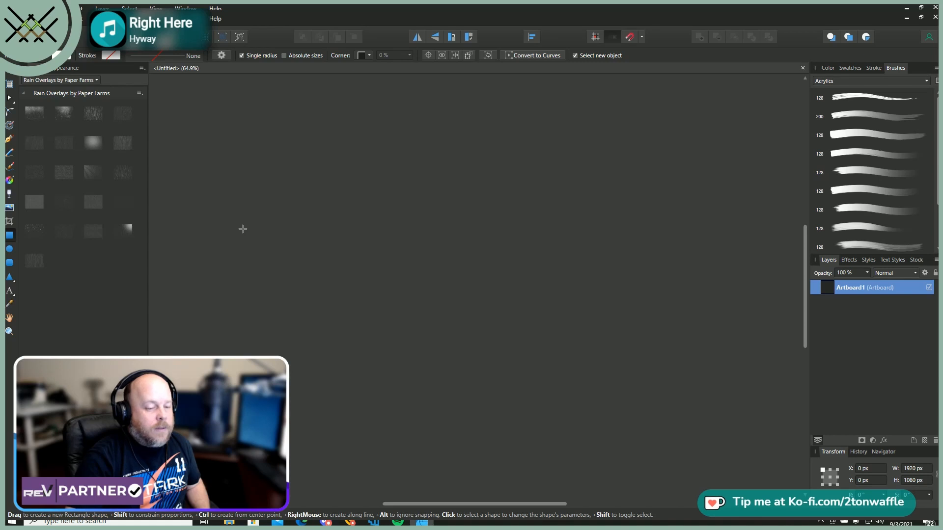
left_click_drag(243, 227, 752, 412)
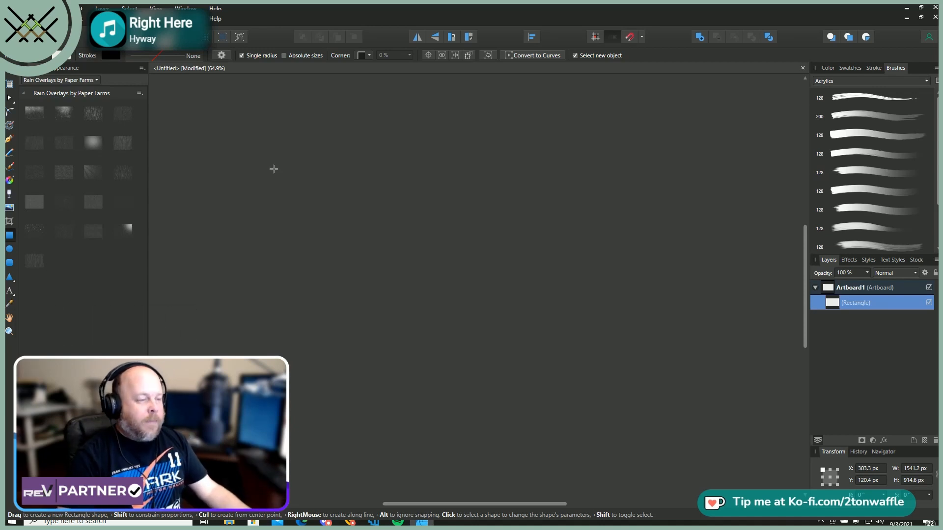
left_click_drag(452, 153, 466, 157)
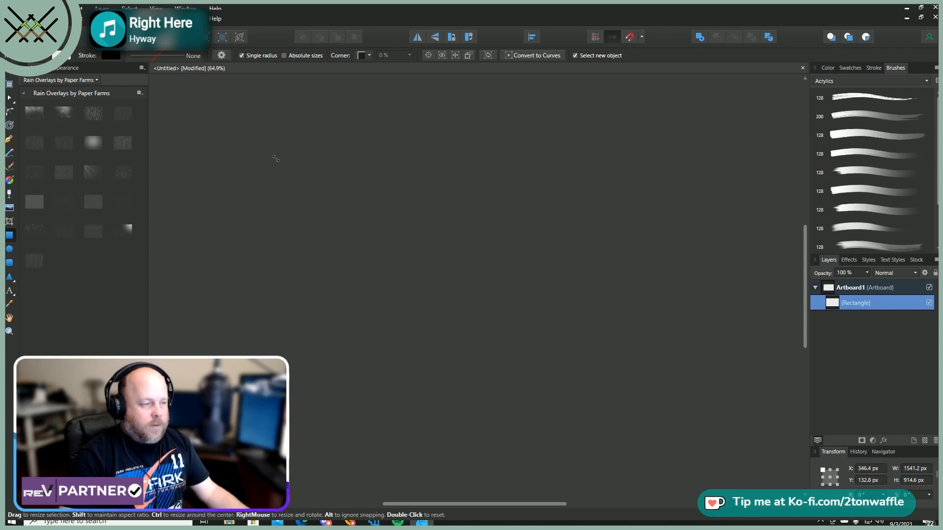
left_click_drag(276, 159, 258, 143)
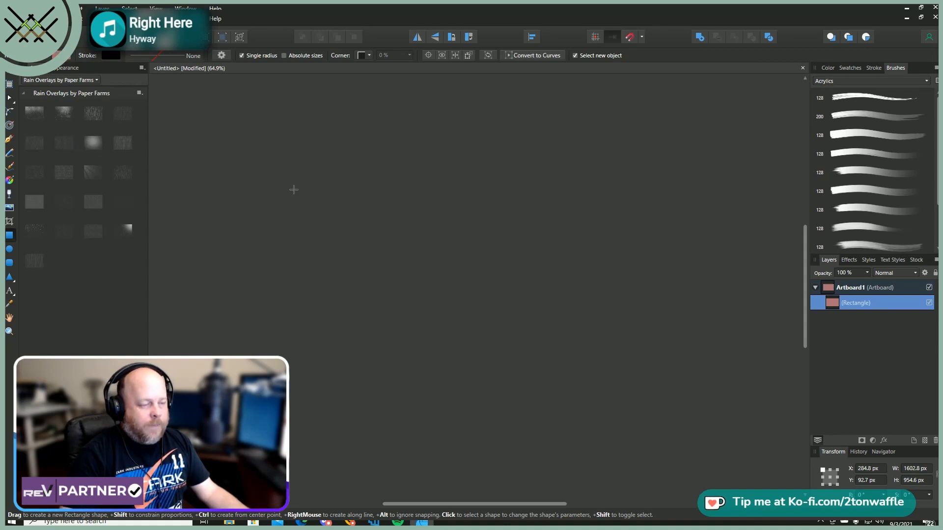
left_click(9, 82)
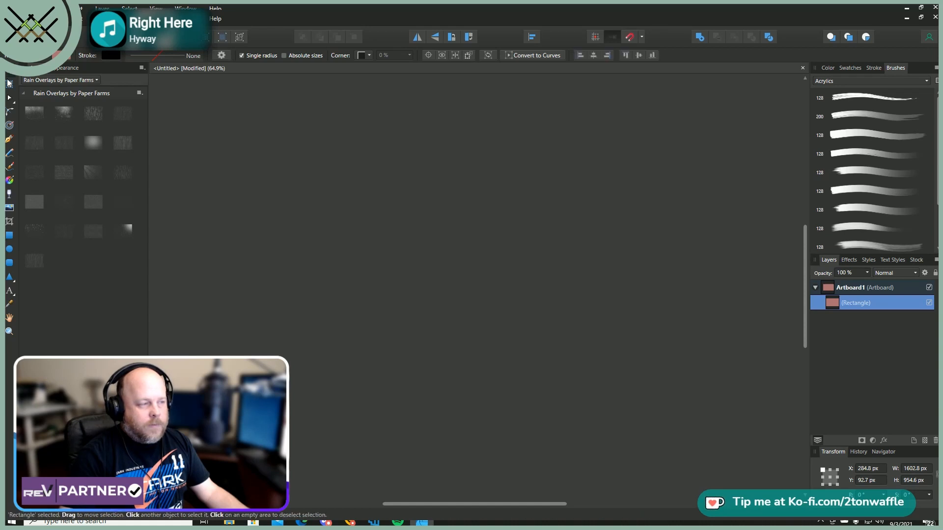
left_click(322, 140)
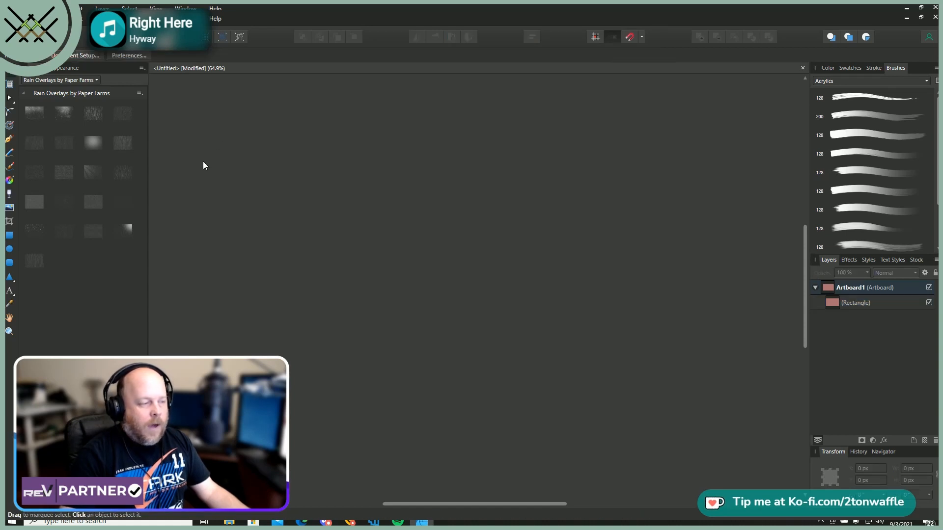
- Switch to the streaming software, open the Desktop 2 capture source's screen settings, and return to the design document
left_click(10, 237)
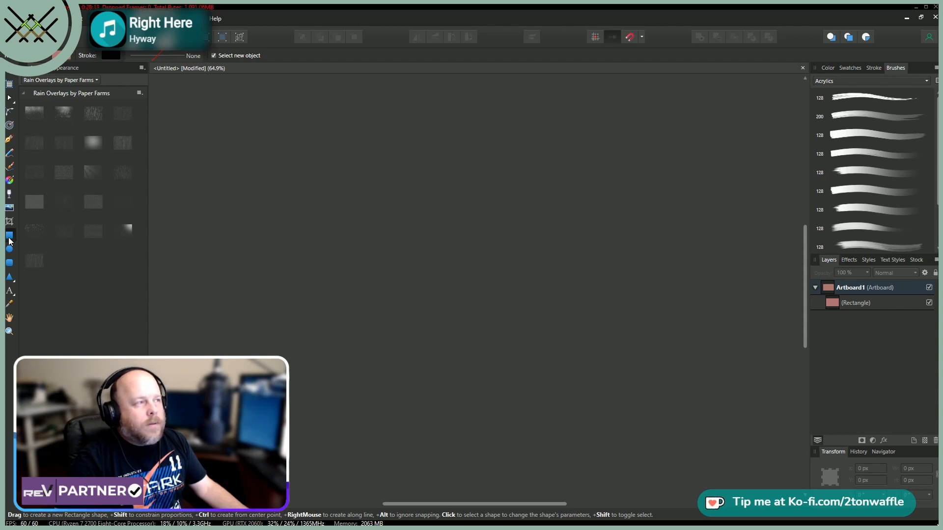
key("alt+Tab")
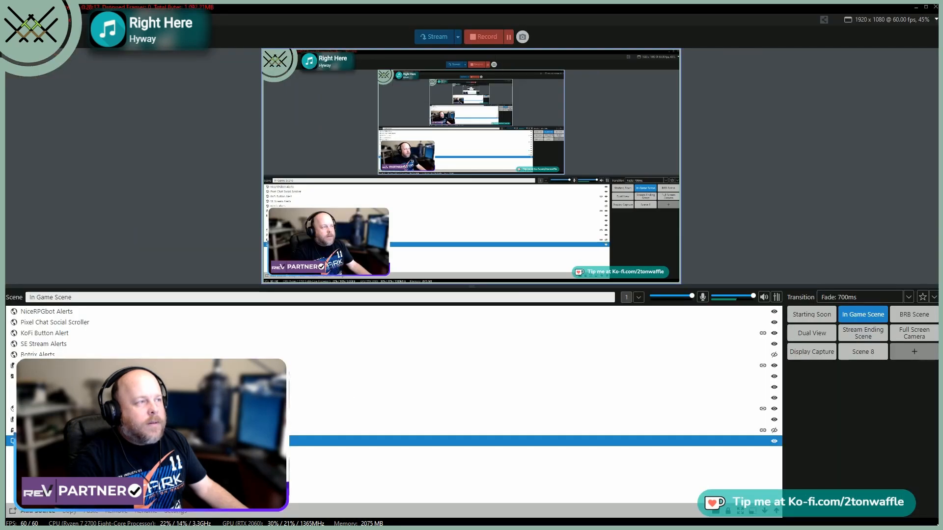
right_click(76, 441)
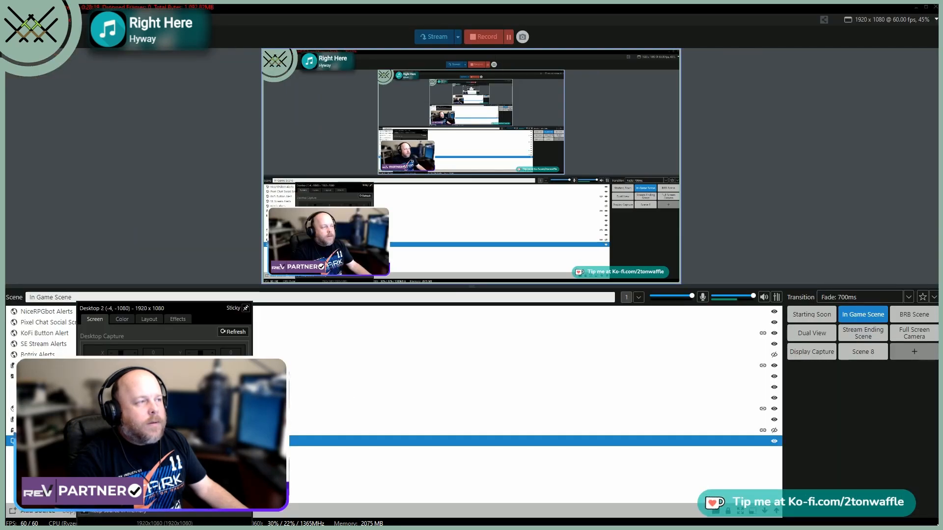
key("alt+Tab")
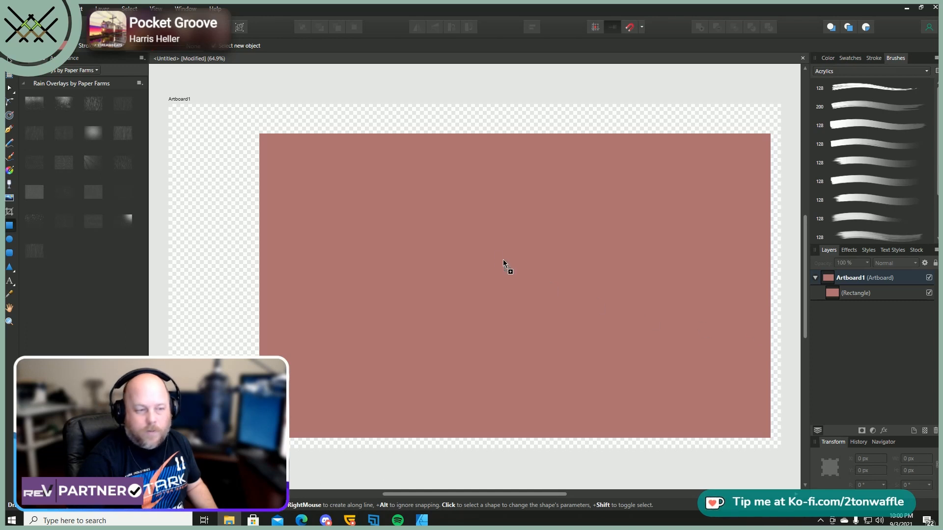
left_click(471, 237)
left_click_drag(471, 237, 330, 96)
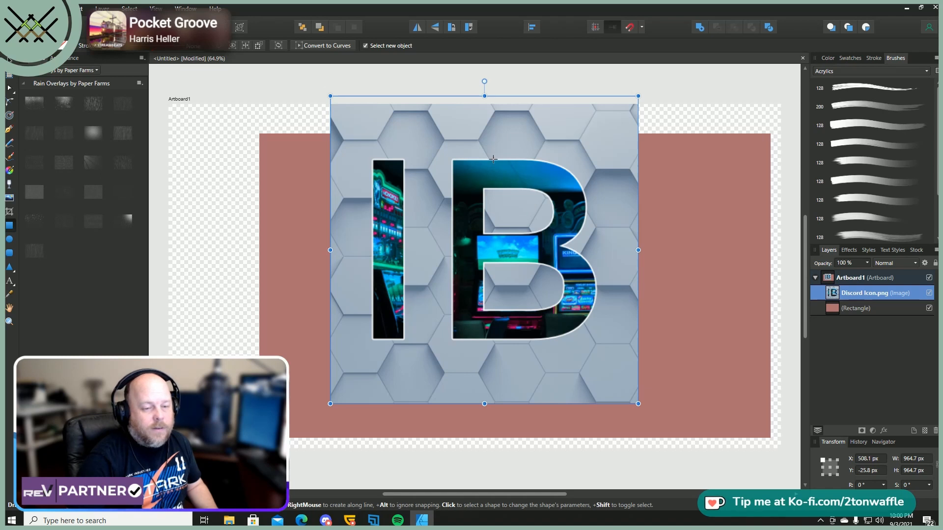
key("Delete")
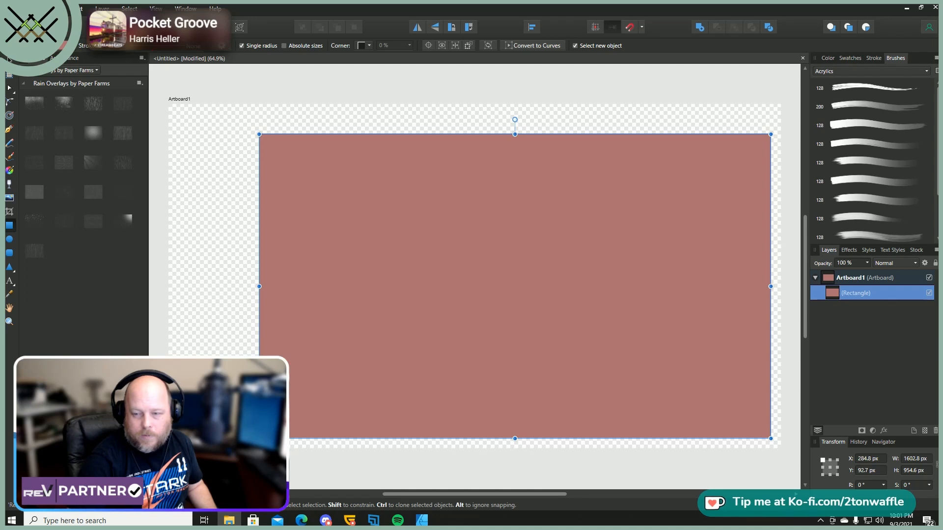
- Place the arcade photo at 1920 × 1280 px and move it over the artboard's upper-left area, removing the stray small rectangle
left_click_drag(481, 313, 481, 314)
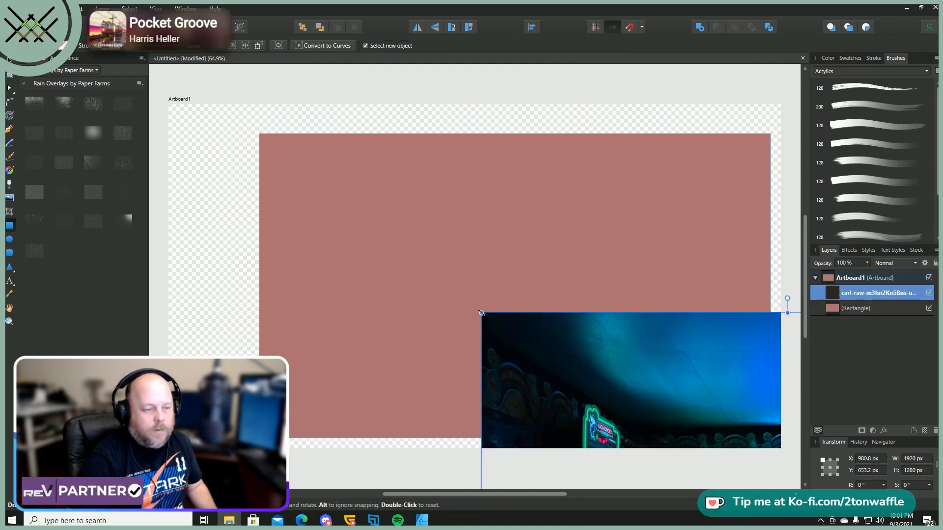
left_click_drag(645, 397, 612, 364)
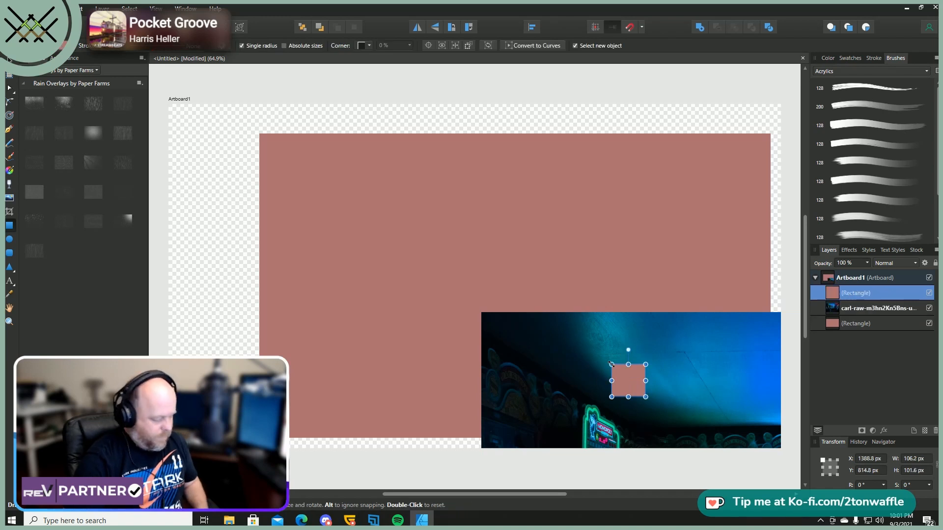
key("Delete")
left_click_drag(521, 314, 227, 98)
key("m")
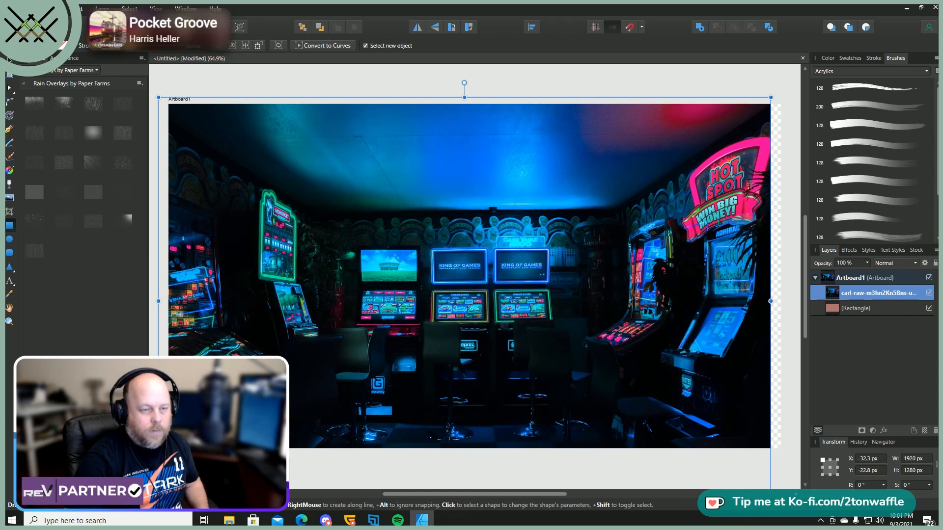
- Enlarge the arcade photo to about 2004 × 1336 px to cover the whole artboard and order it beneath the red rectangle
scroll(760, 258, "down", 3)
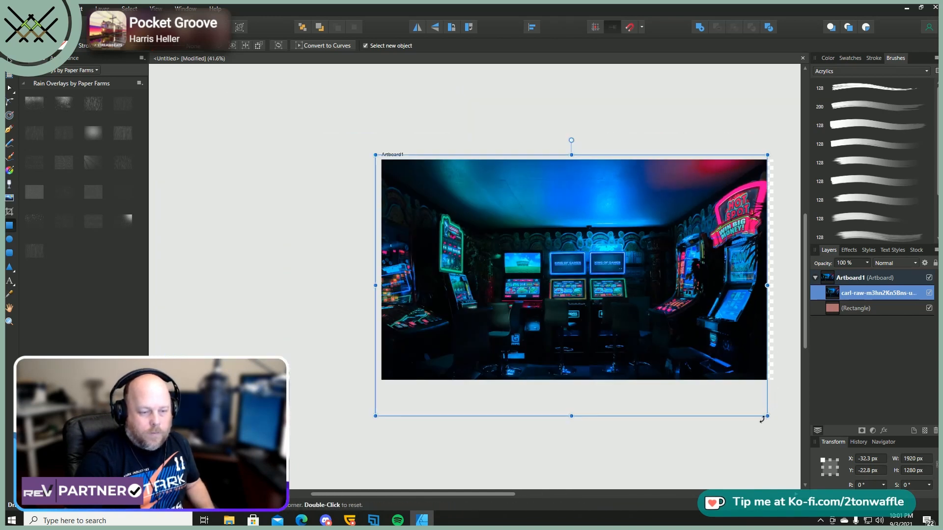
left_click_drag(764, 418, 736, 414)
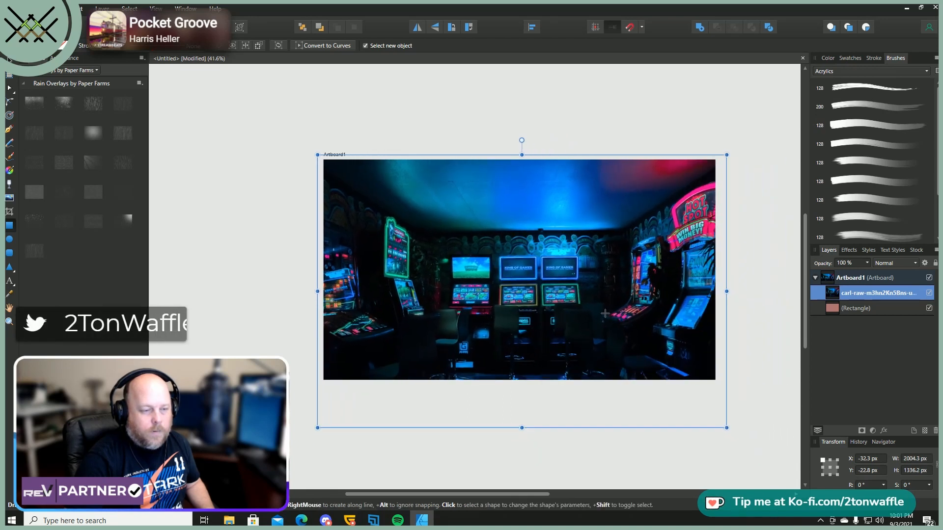
left_click_drag(588, 310, 587, 293)
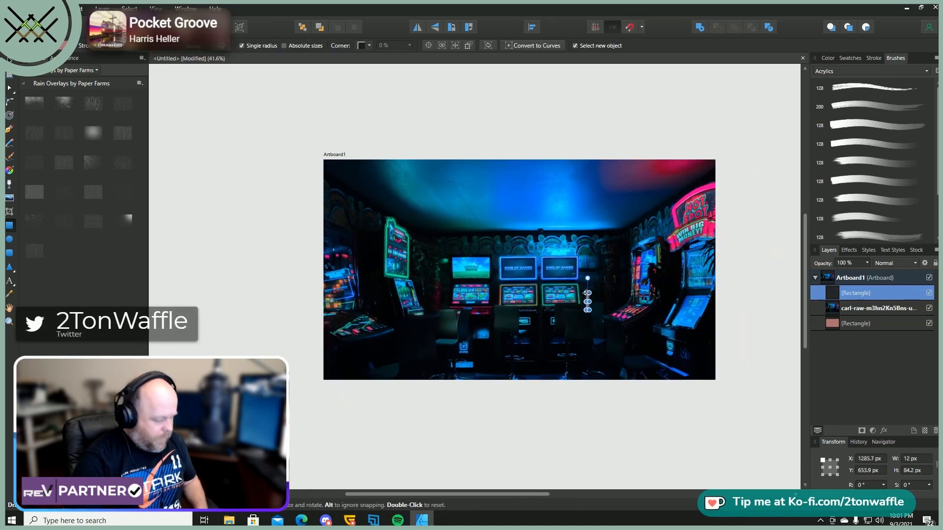
key("ctrl+z")
left_click_drag(579, 153, 575, 139)
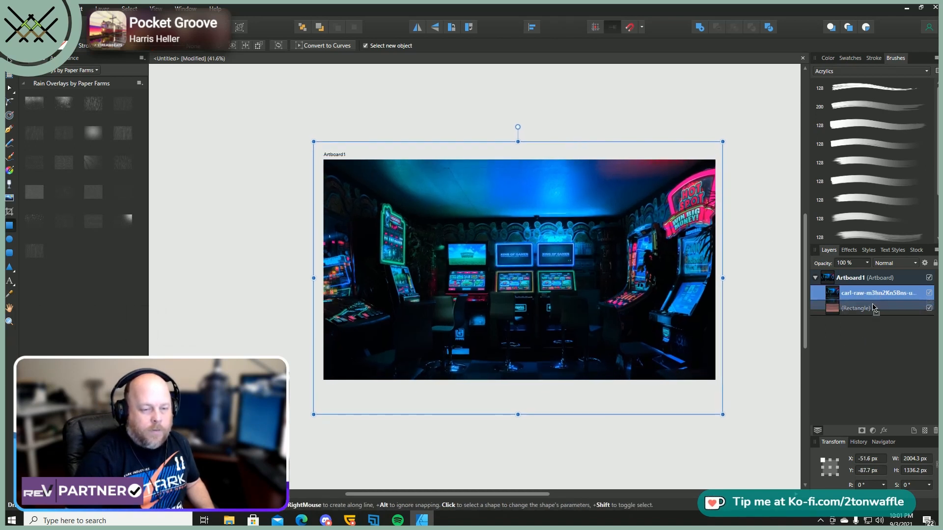
left_click_drag(867, 312, 866, 295)
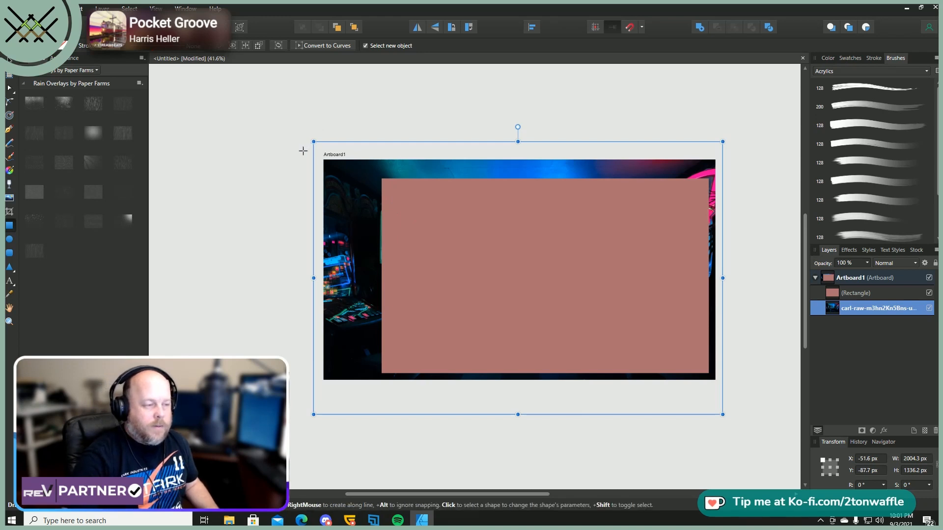
- Draw a rectangle about 2112 × 1210 px covering the artboard above the photo and fill it muted blue (H 216, S 26, L 56)
left_click_drag(303, 150, 735, 398)
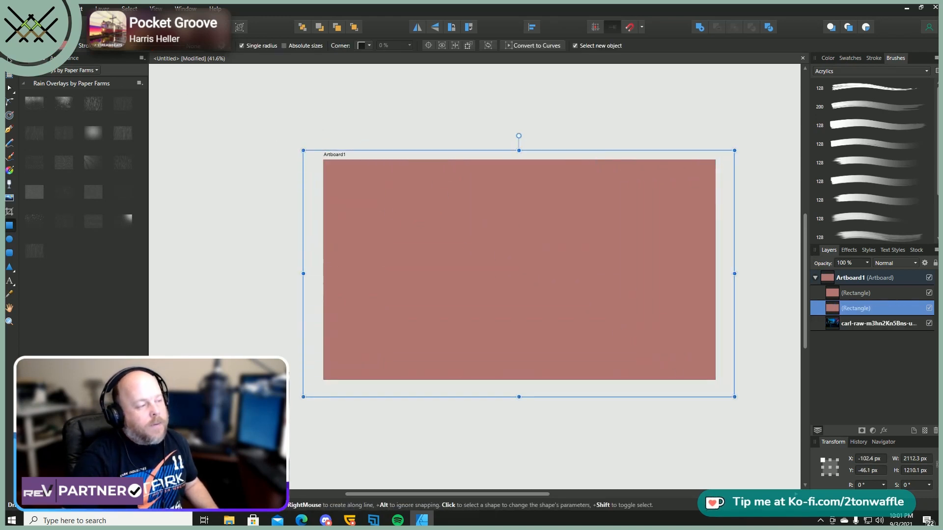
left_click(62, 46)
mouse_move(62, 102)
left_mouse_down()
mouse_move(55, 116)
mouse_move(60, 109)
left_mouse_up()
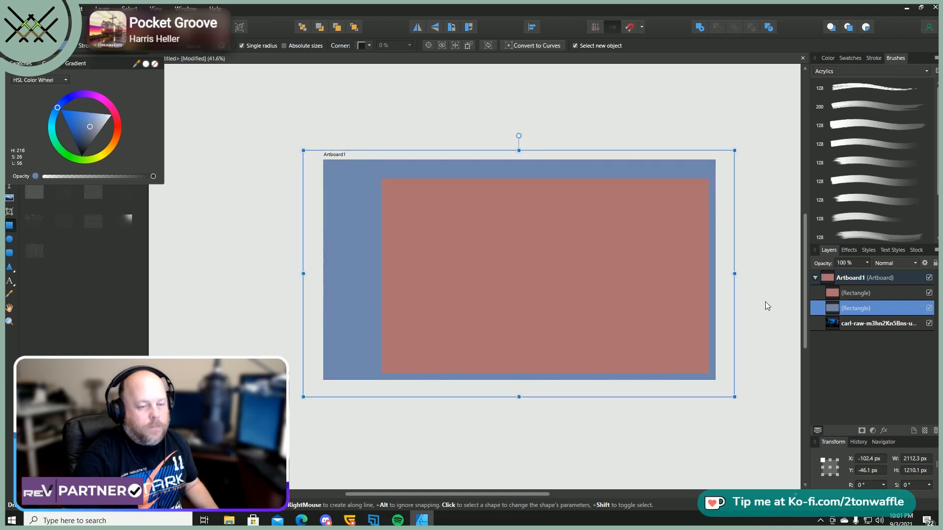
- Lower the blue rectangle's opacity to 72% so it tints the arcade photo, and deselect it
left_click(867, 264)
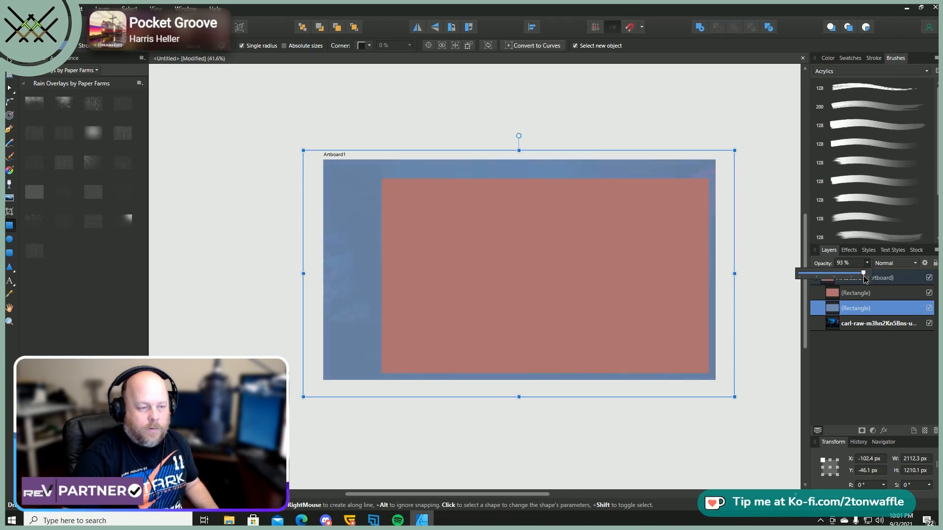
left_click_drag(865, 273, 855, 277)
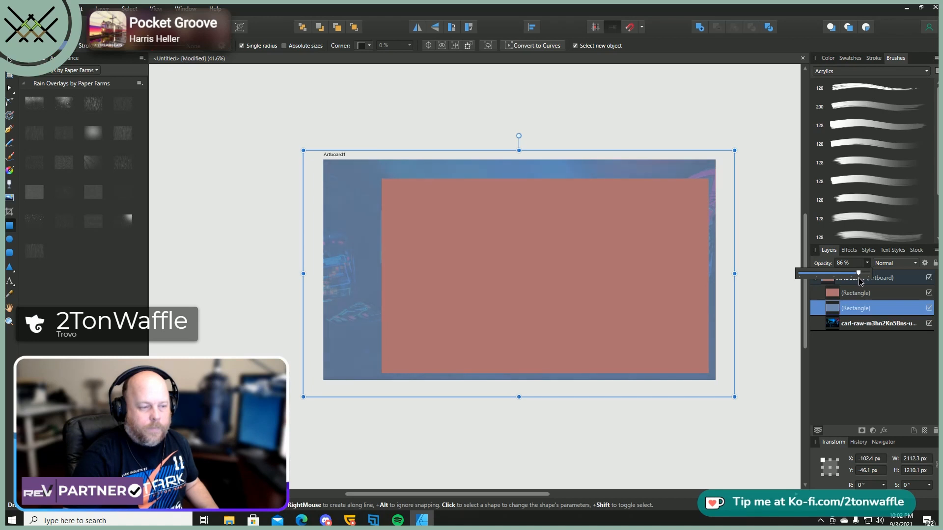
left_click_drag(860, 281, 851, 282)
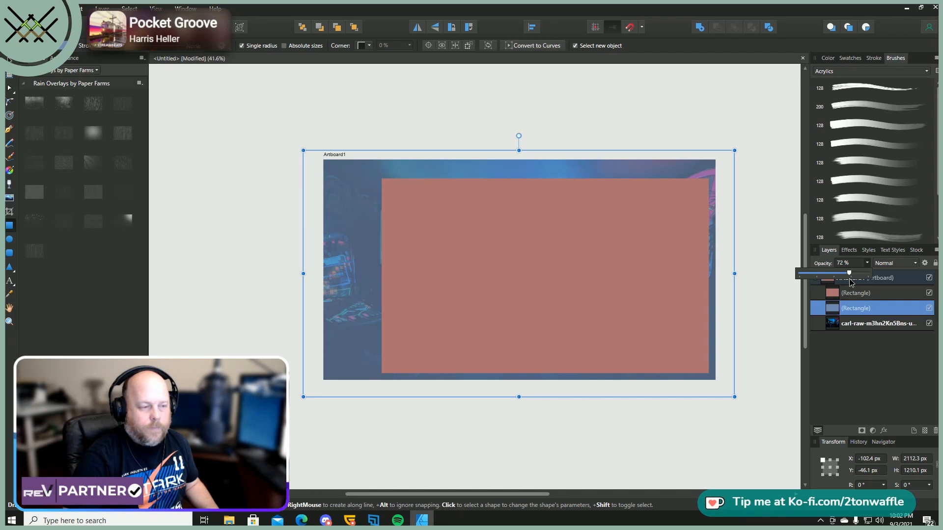
left_click(786, 239)
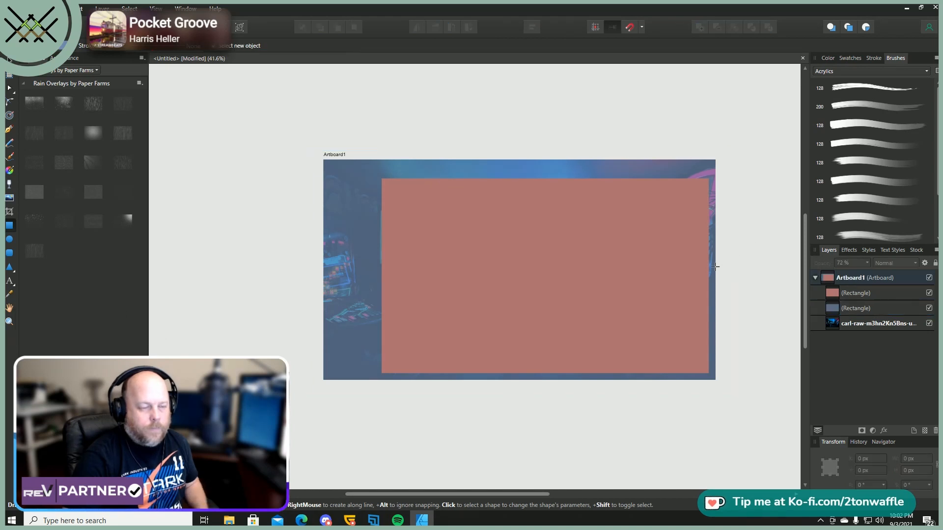
- Group the blue tint rectangle with the arcade photo layer
scroll(715, 266, "up", 2)
scroll(714, 266, "down", 1)
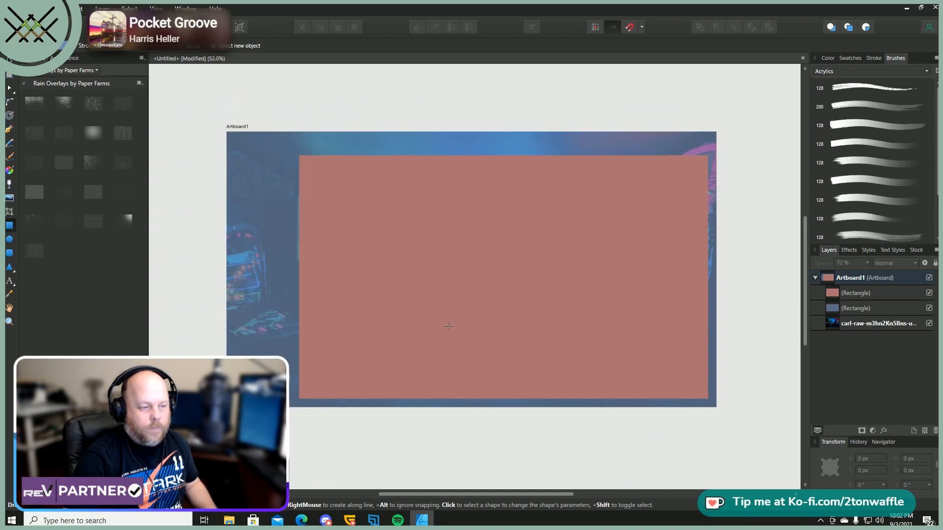
scroll(449, 326, "down", 1)
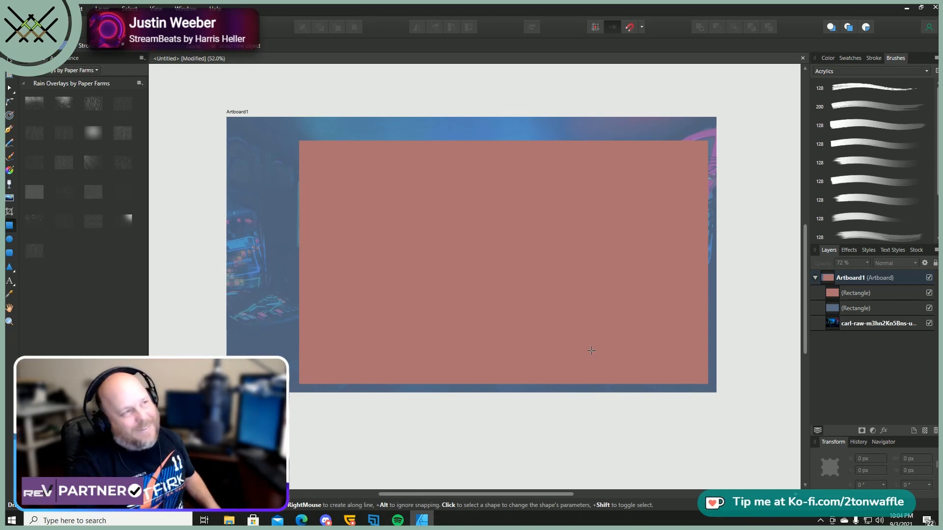
left_click(850, 305)
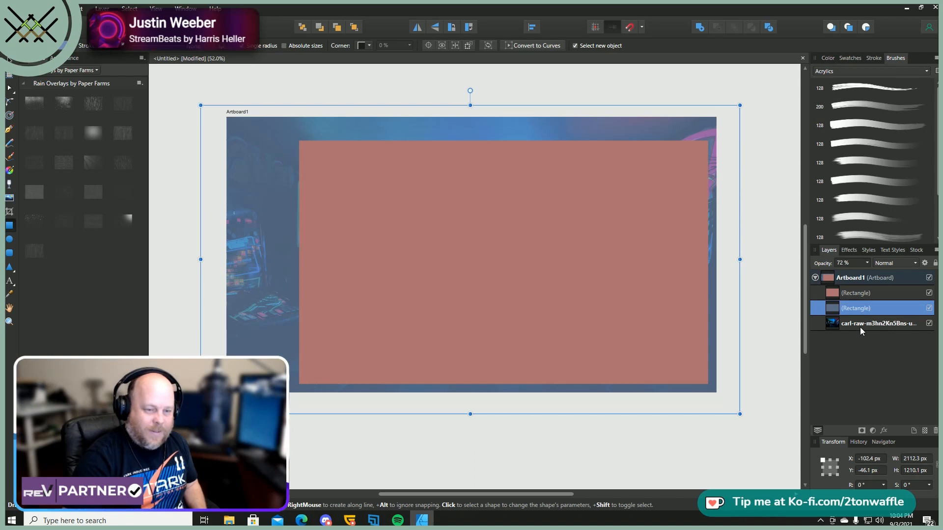
left_click(860, 325, "shift")
key("ctrl+g")
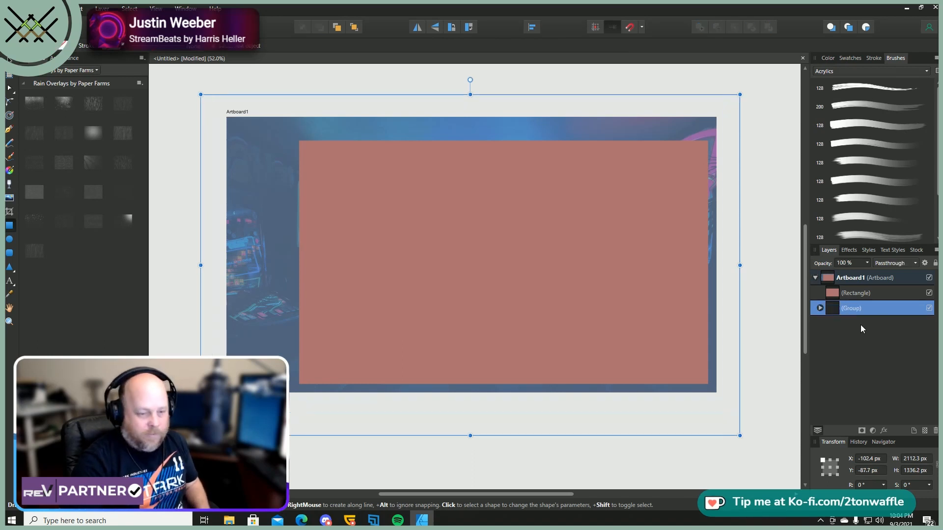
- Select the red rectangle together with the background group and try to combine them with the Add operation
left_click(861, 294)
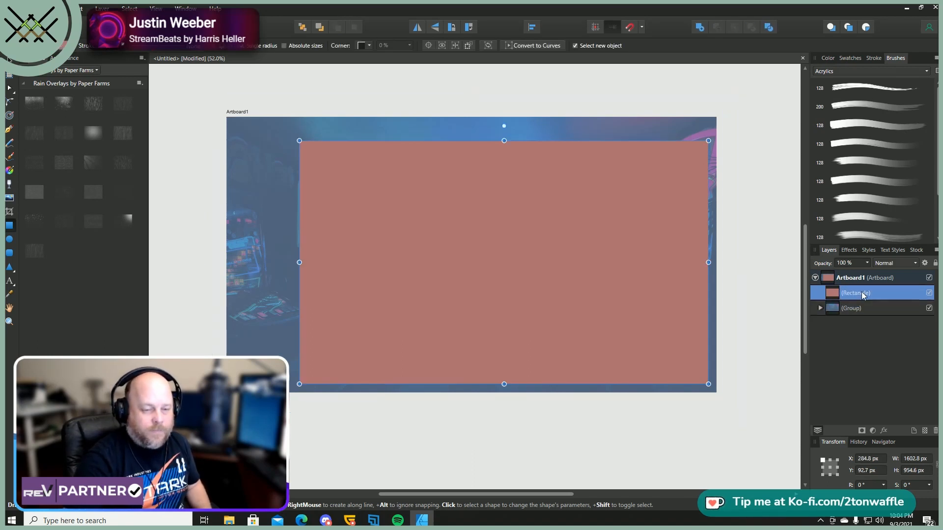
left_click(859, 305, "shift")
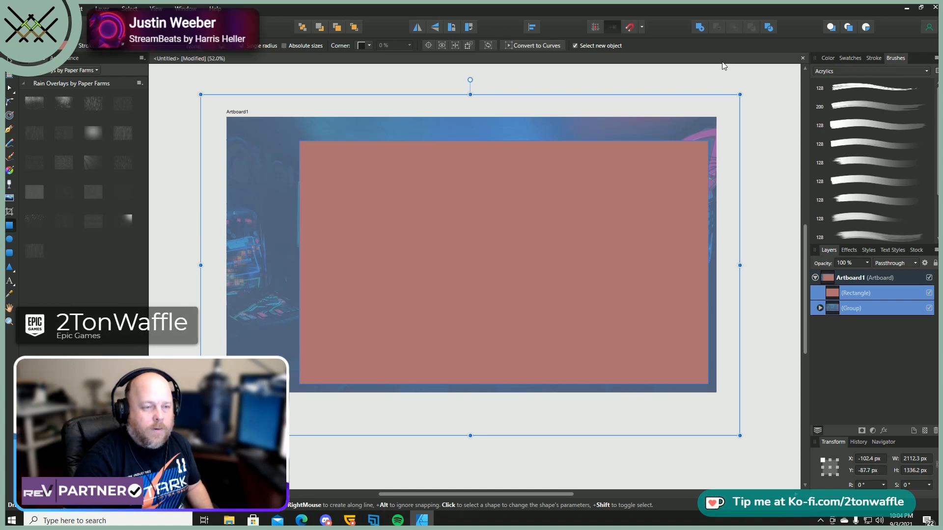
left_click(699, 27)
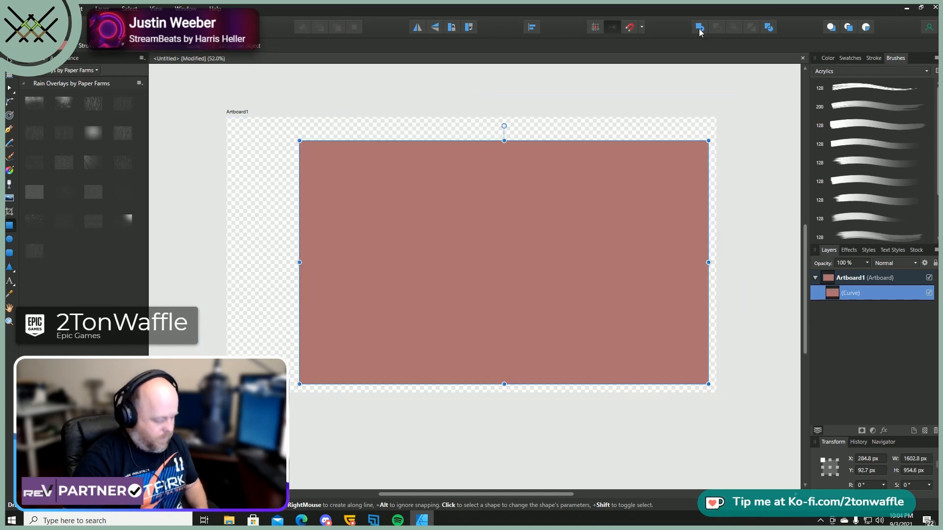
key("ctrl+z")
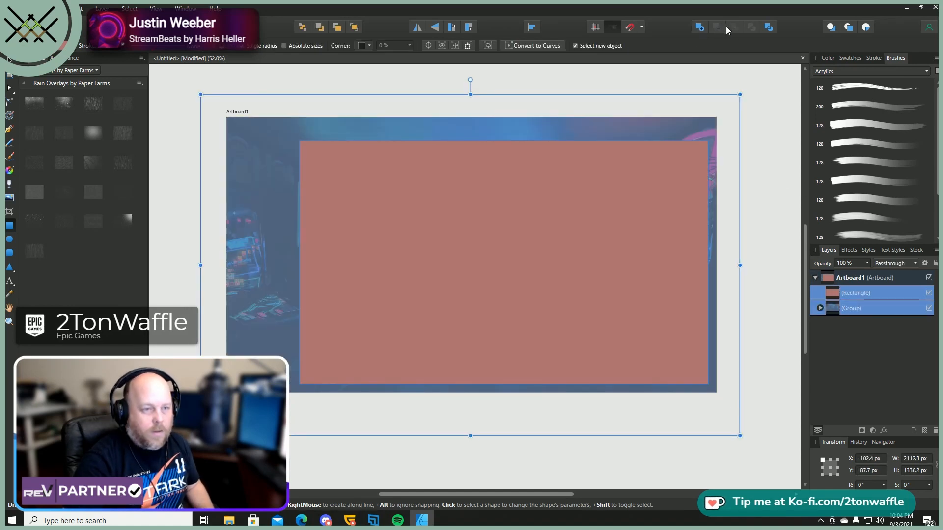
- Try the Divide operation on the red rectangle together with the background group, then undo it
left_click(865, 308)
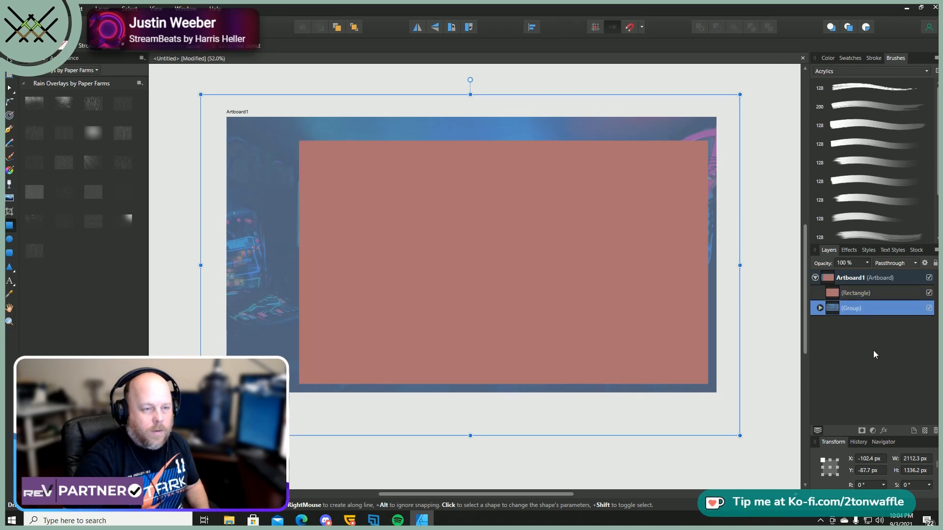
left_click(878, 289)
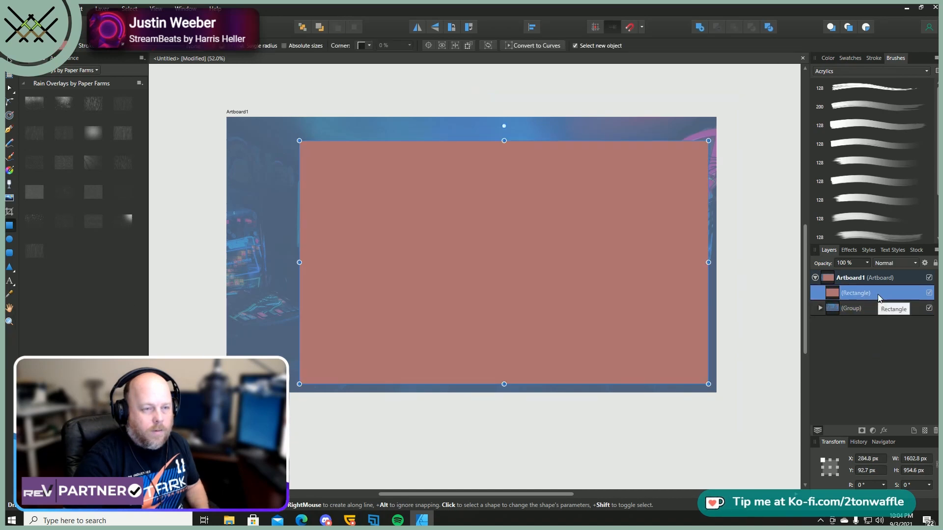
left_click(872, 309)
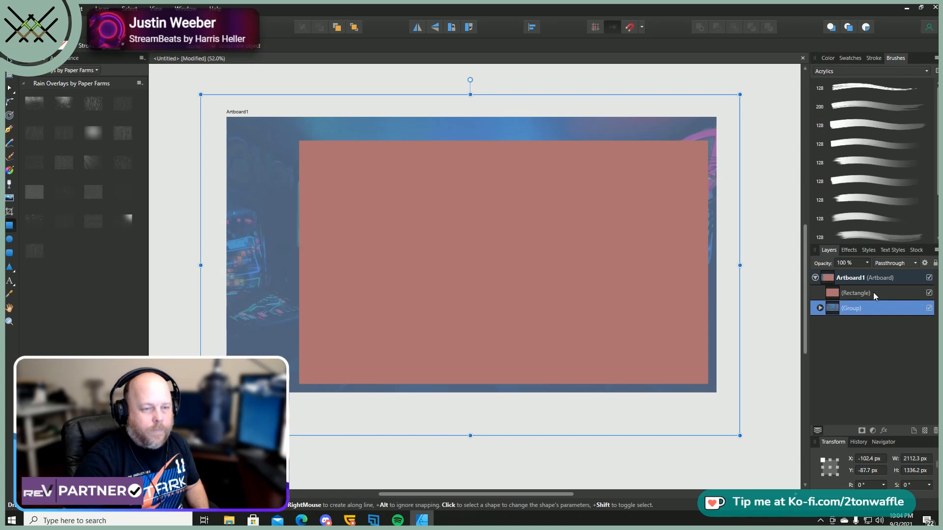
left_click(873, 292, "shift")
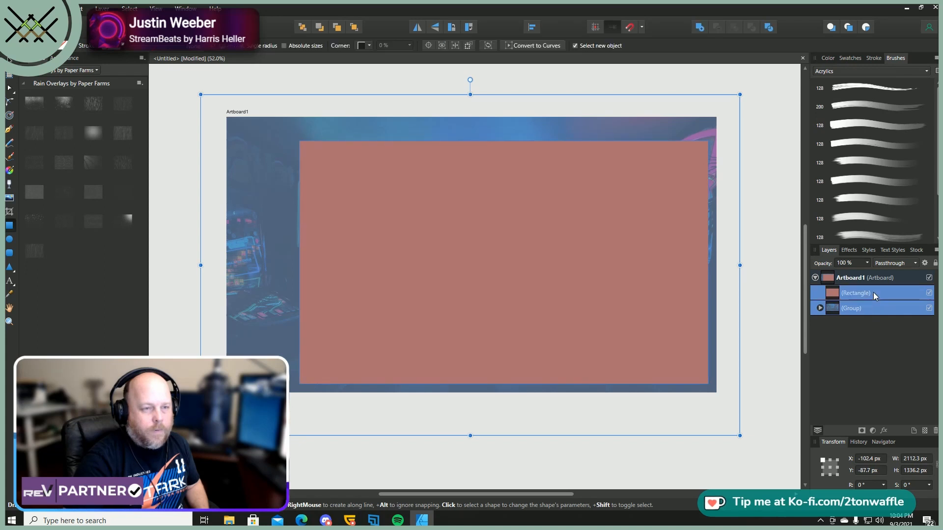
left_click(769, 28)
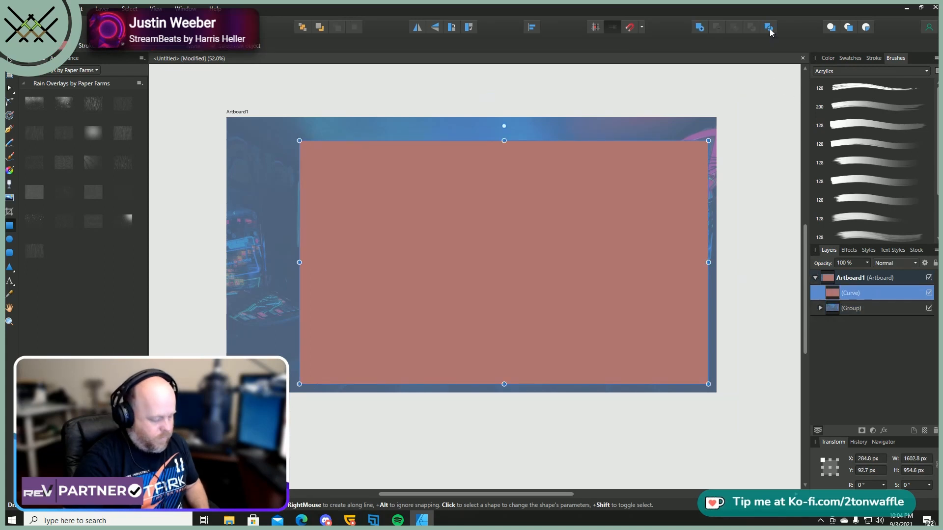
key("ctrl+z")
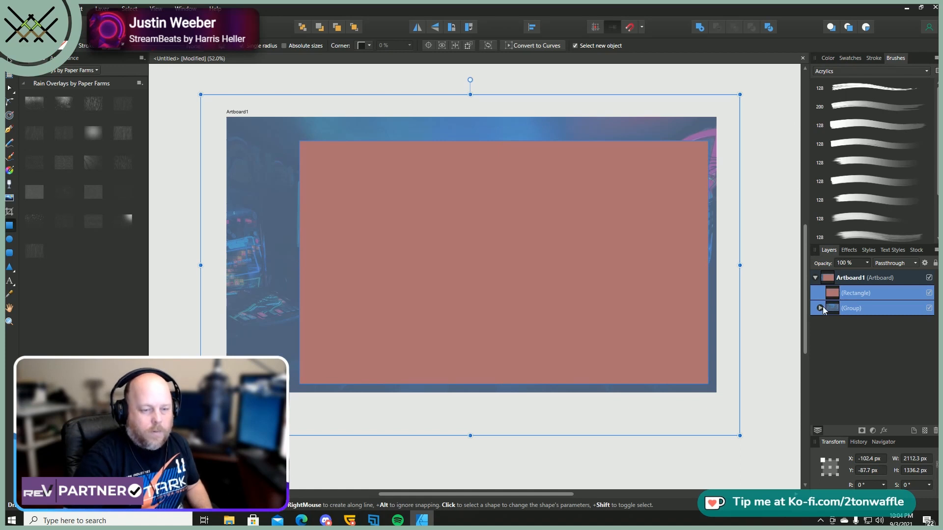
- Try nesting the blue tint rectangle and arcade photo in another group inside the background group, then undo it
left_click(820, 308)
left_click(859, 324)
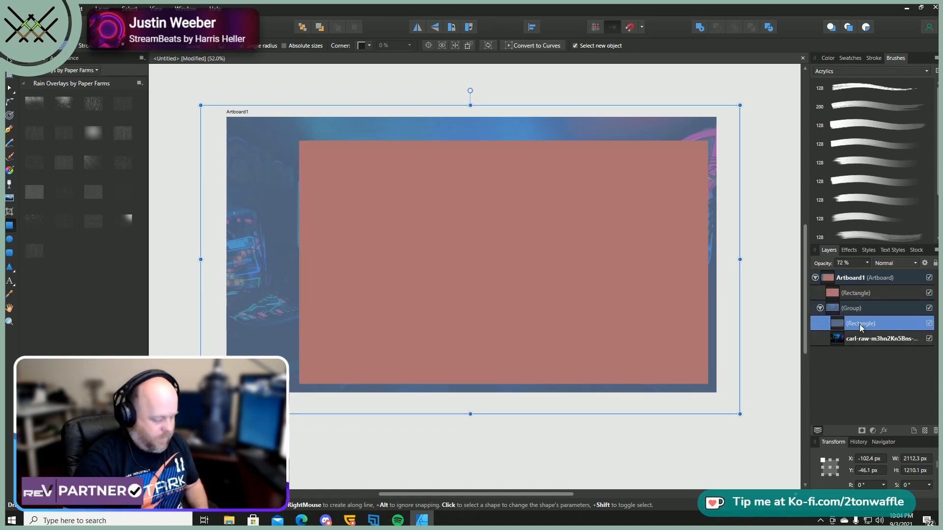
left_click(865, 339, "shift")
key("ctrl+g")
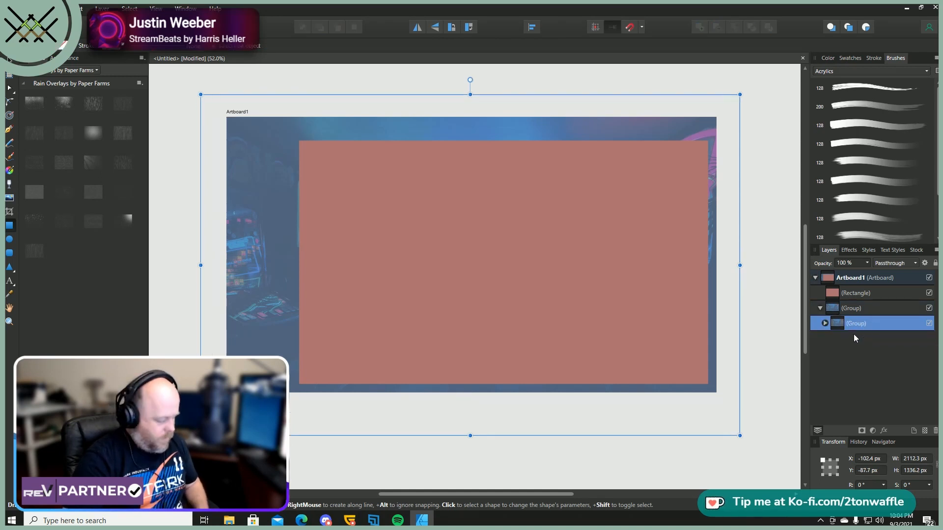
key("ctrl+z")
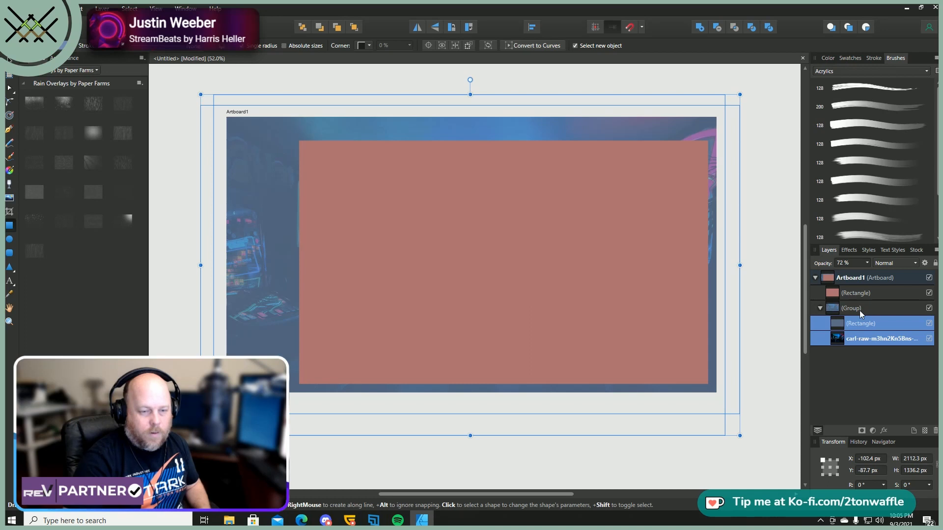
- Ungroup the background group into the separate blue tint rectangle and arcade photo layers
right_click(860, 309)
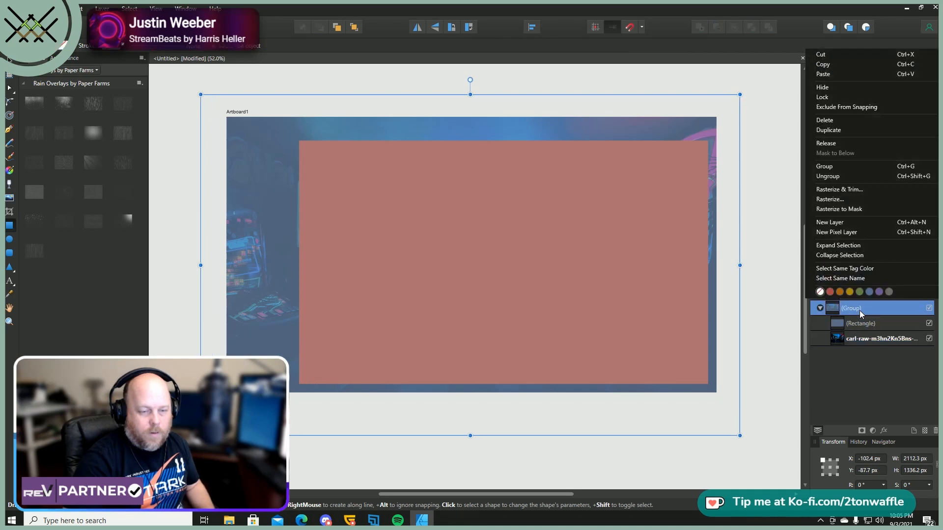
left_click(828, 176)
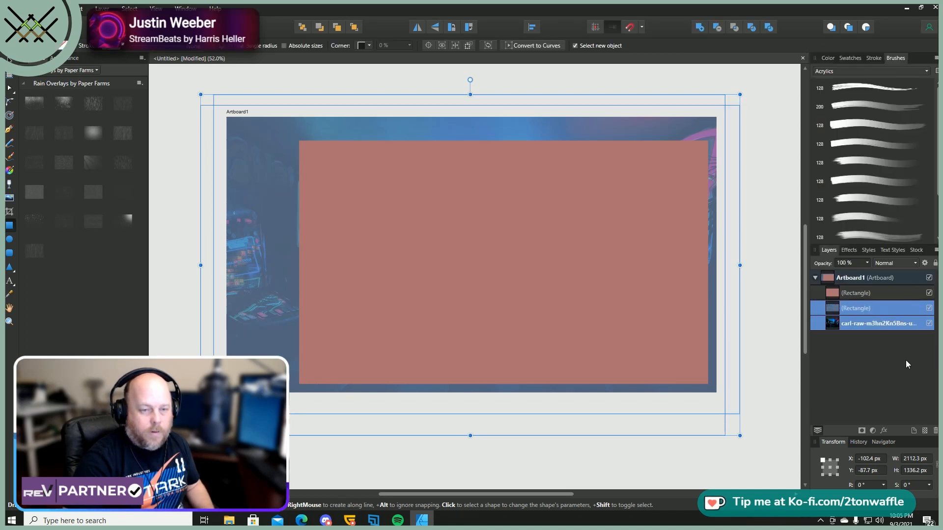
- Try the Subtract operation on the red rectangle, blue tint rectangle and arcade photo all at once, then undo it
left_click(854, 292, "shift")
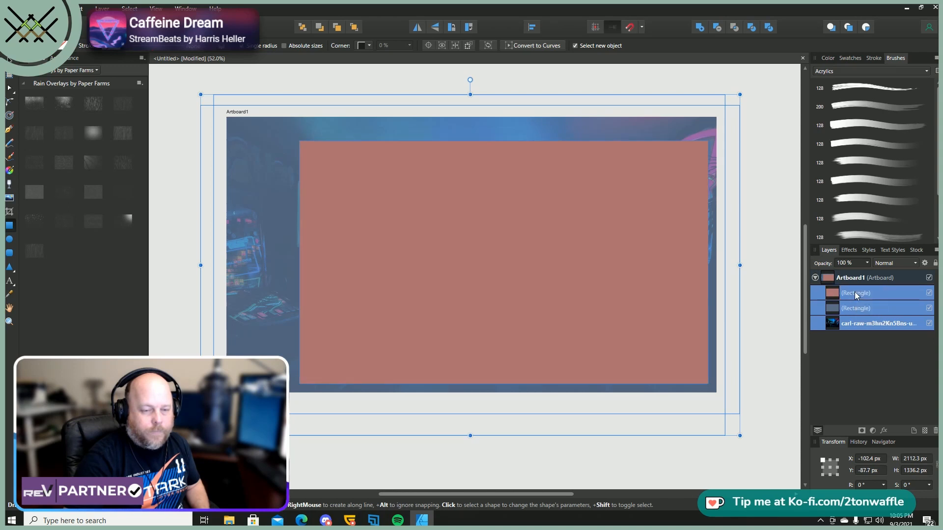
left_click(717, 25)
key("ctrl+z")
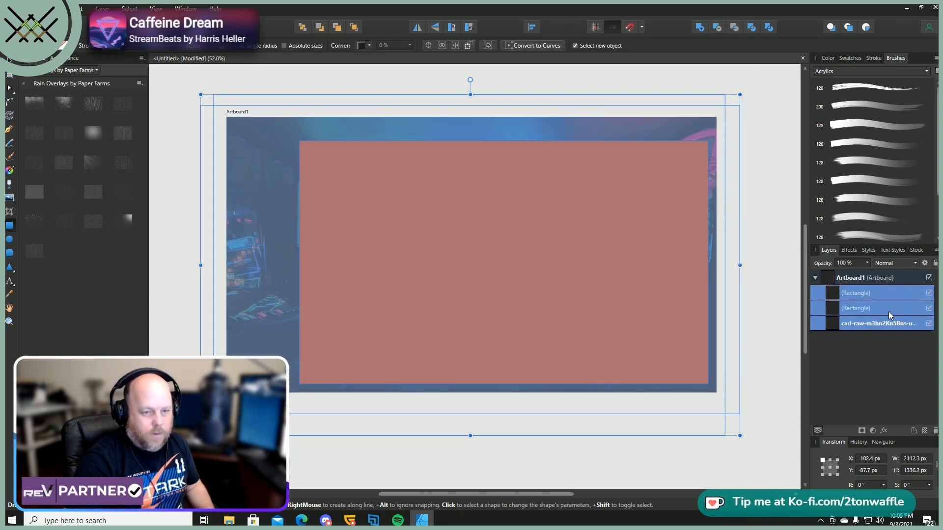
- Subtract the red rectangle from only the blue tint rectangle, then undo the cut
left_click(854, 293)
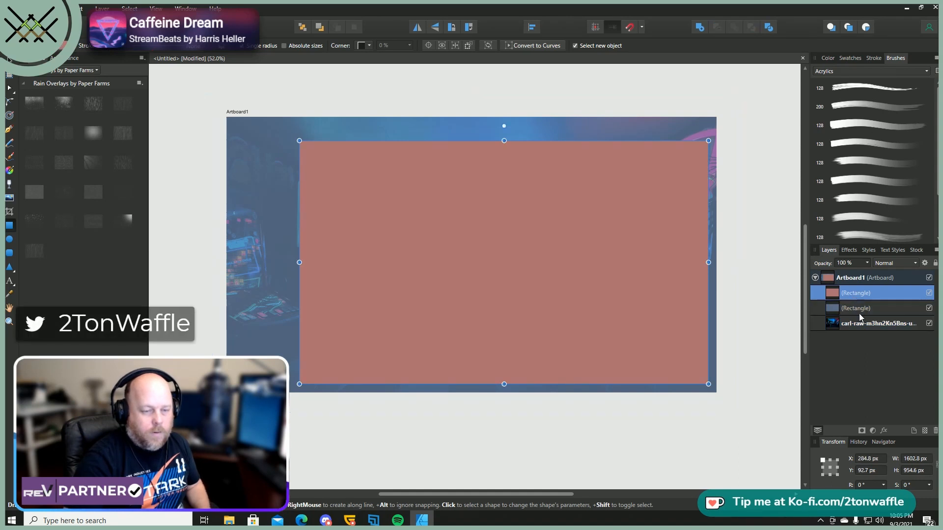
left_click(858, 309, "shift")
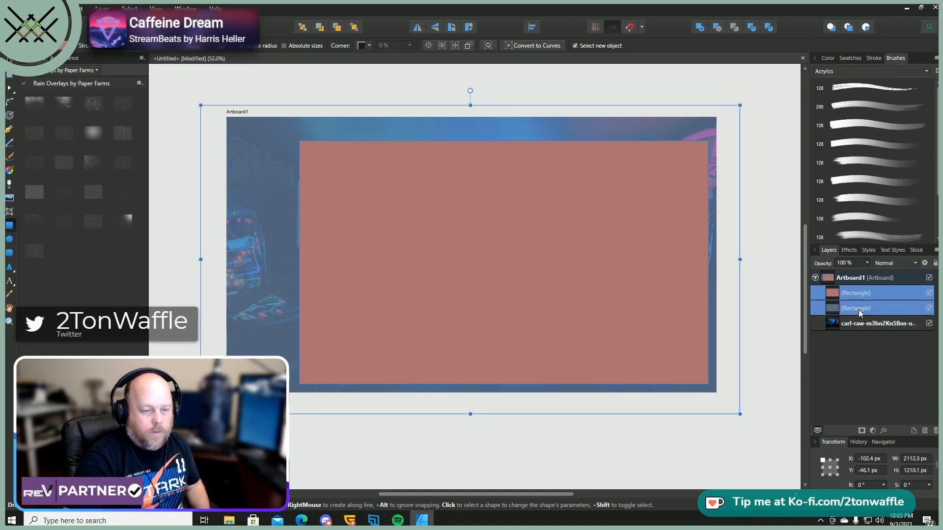
left_click(717, 27)
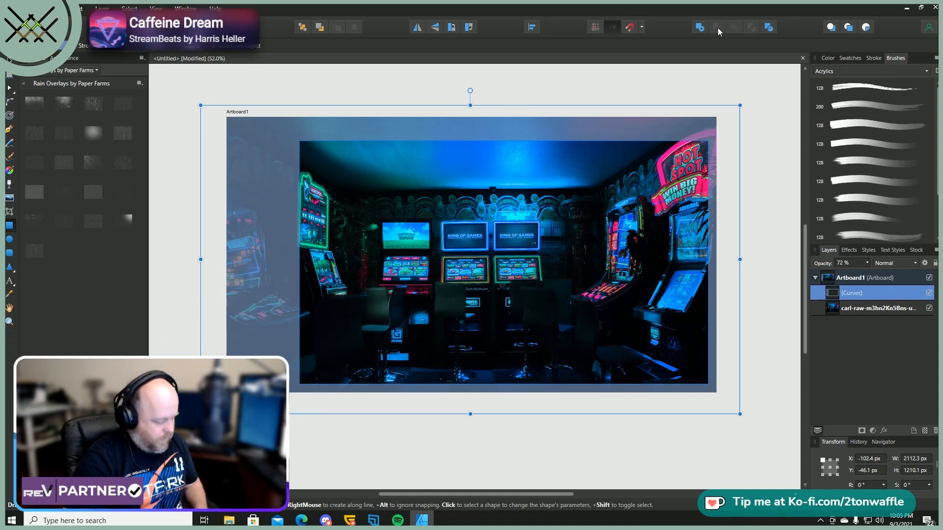
key("ctrl+z")
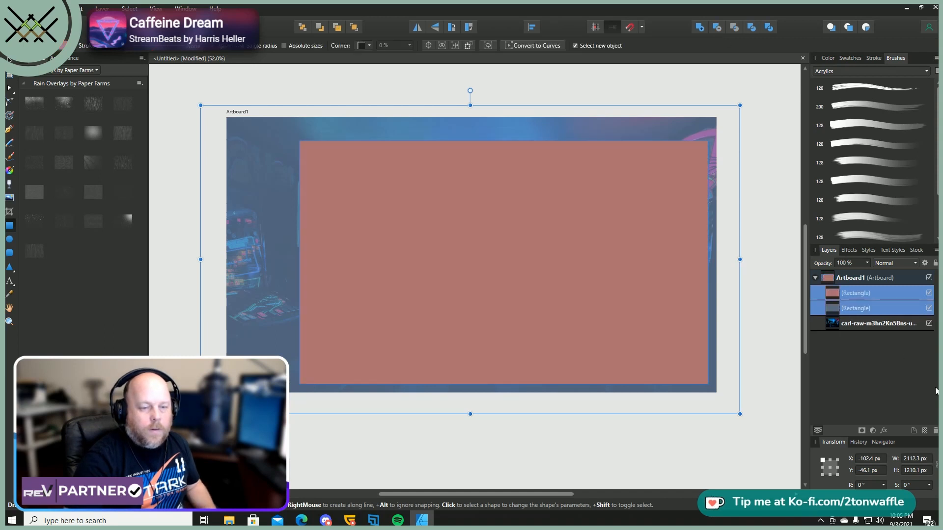
- Duplicate the red rectangle and subtract the lower copy from the blue tint rectangle to cut a screen-sized opening
left_click(856, 293)
right_click(856, 293)
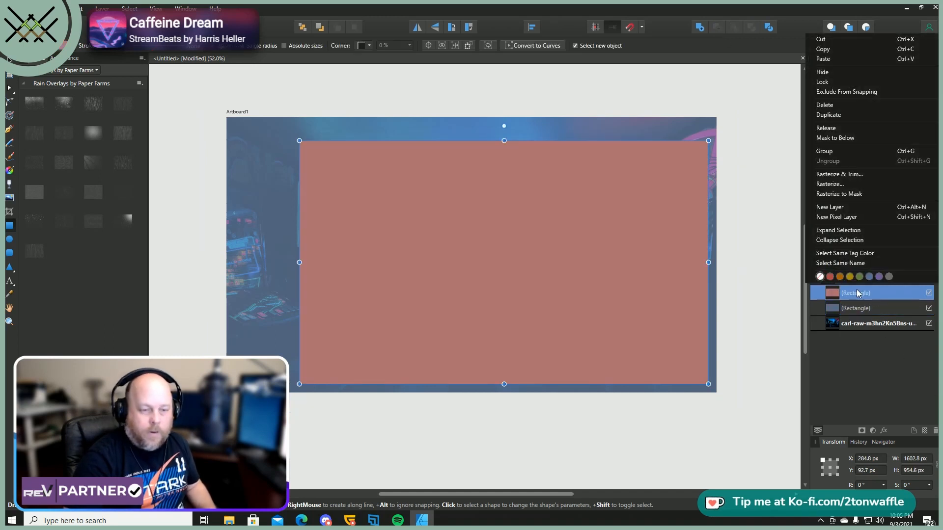
left_click(841, 116)
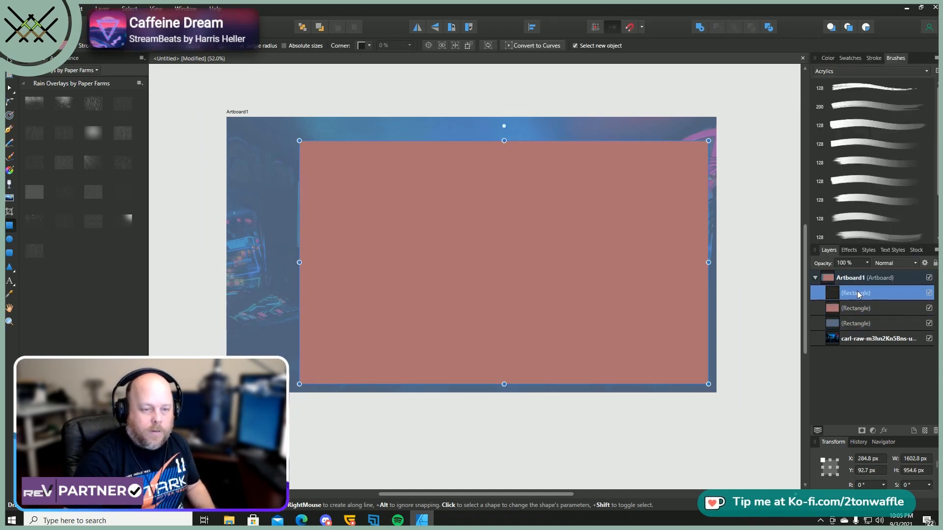
left_click(859, 309)
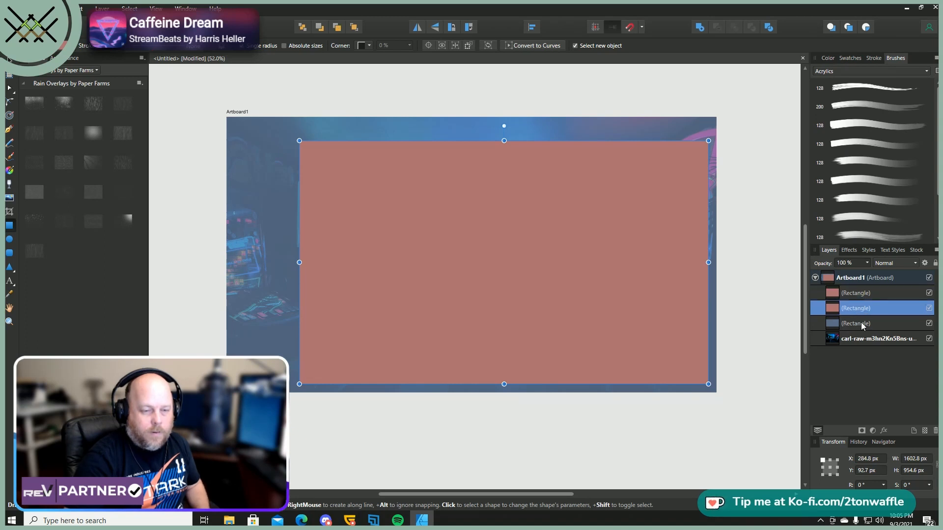
left_click(863, 324, "shift")
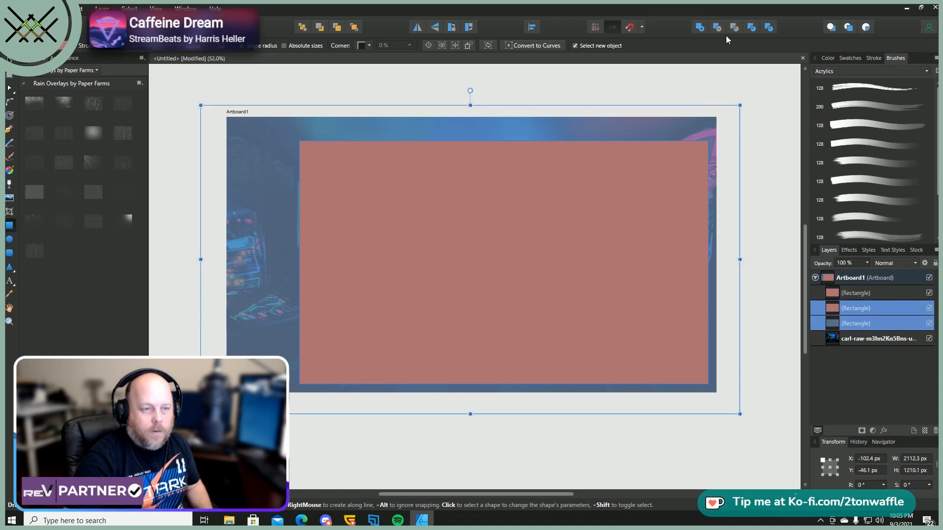
left_click(717, 27)
- Try to subtract the remaining red rectangle from the arcade photo, then undo the operation
left_click(860, 298)
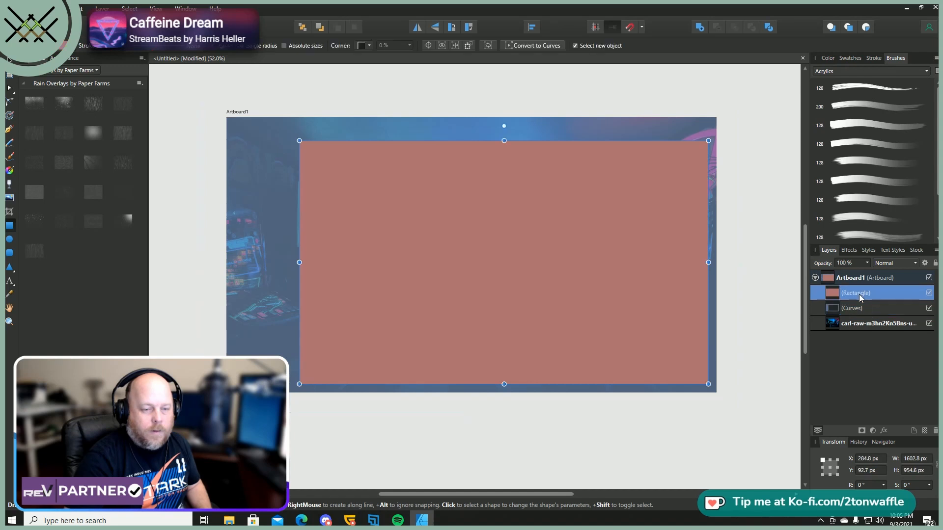
left_click(862, 324, "ctrl")
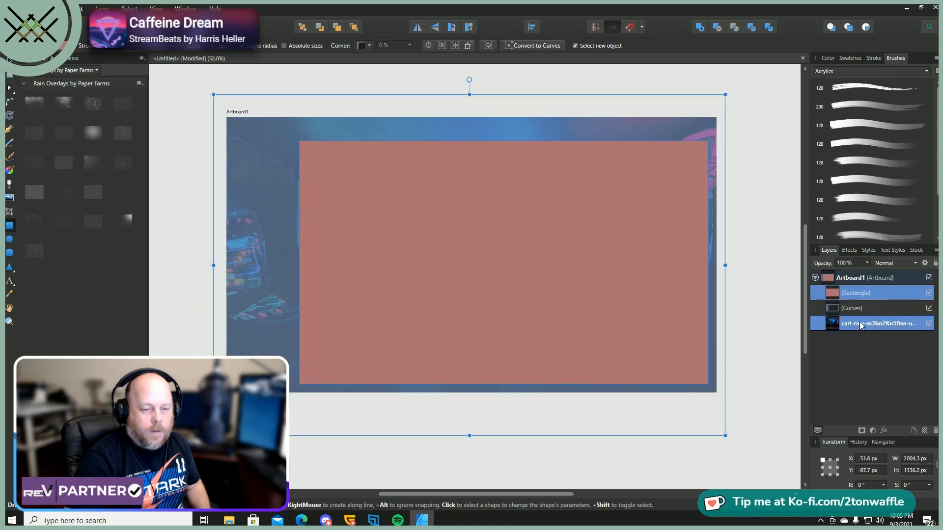
left_click(717, 27)
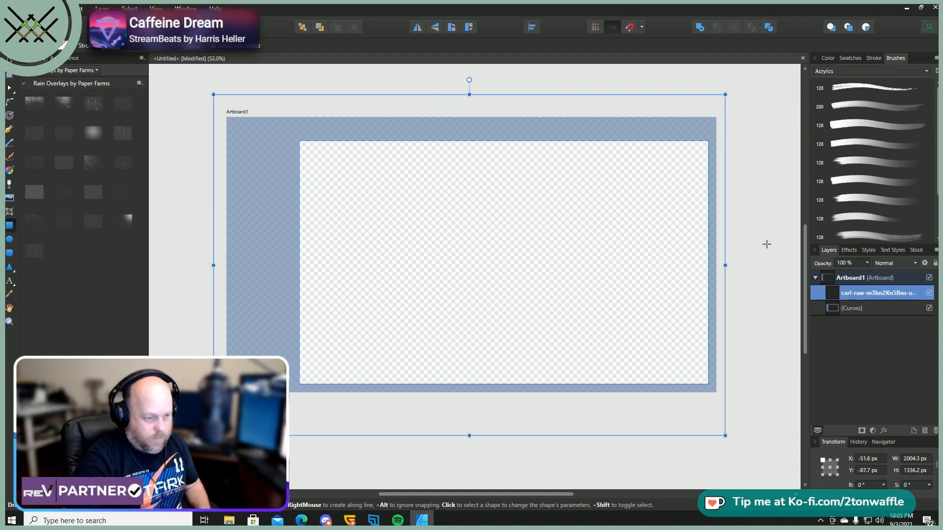
key("ctrl+z")
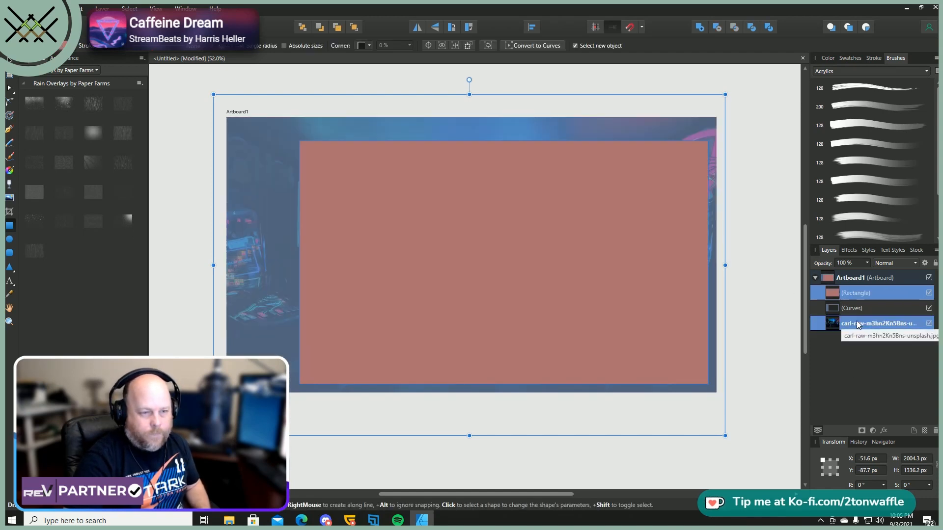
- Hide the cut-out blue tint layer and try Subtract and Intersect on the red rectangle and photo, undoing each
left_click(928, 308)
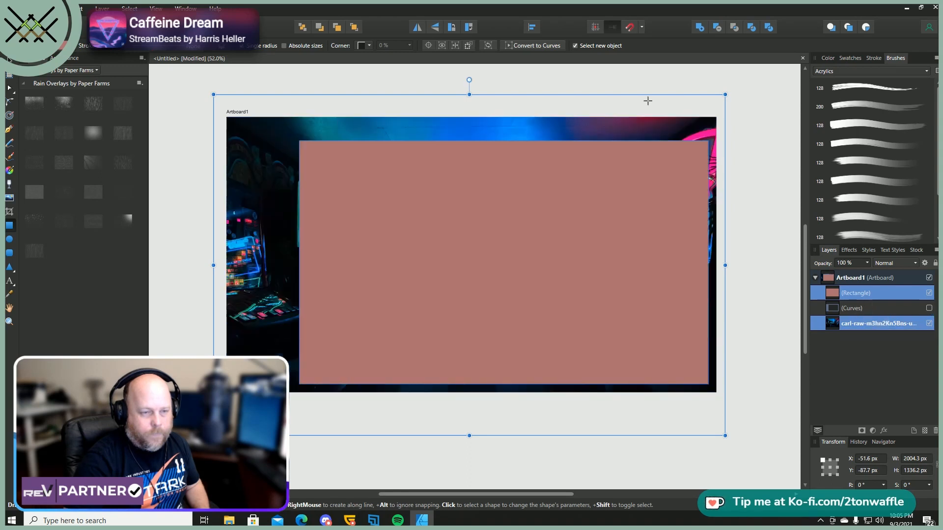
left_click(720, 26)
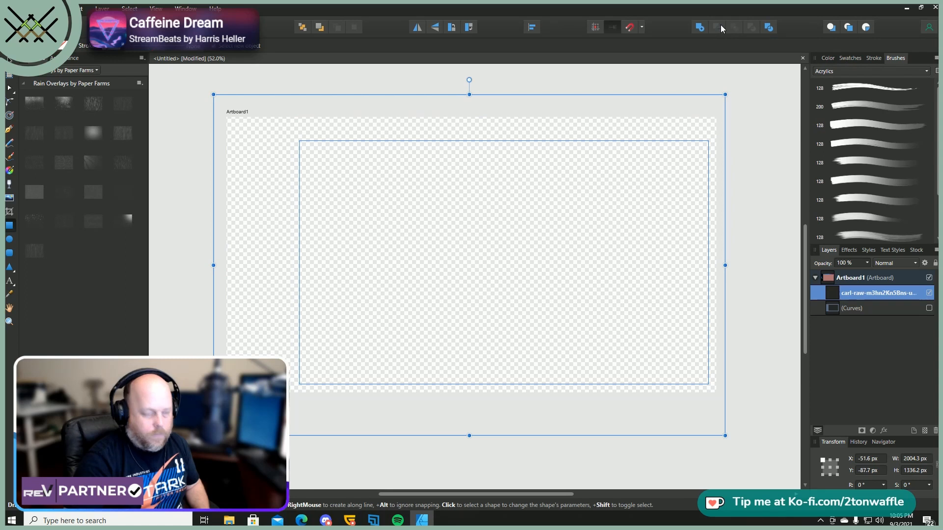
key("ctrl+z")
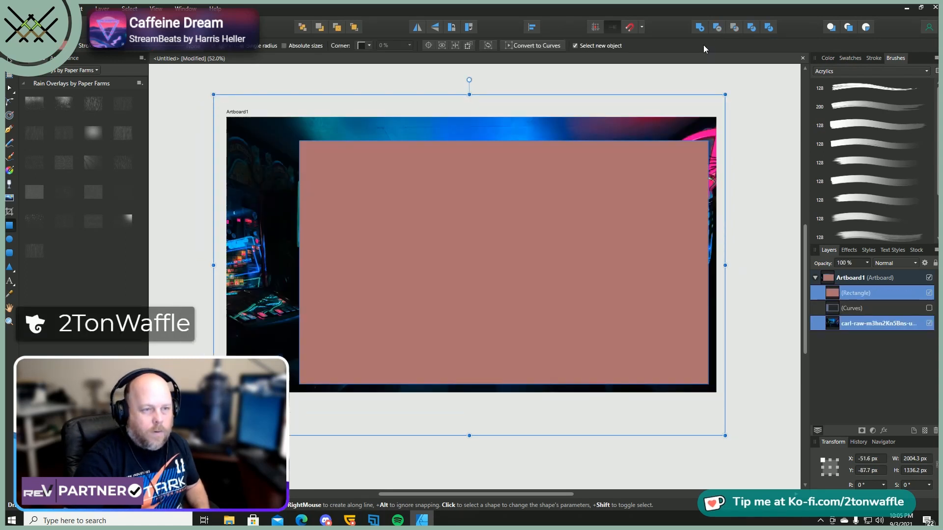
left_click(736, 28)
key("ctrl+z")
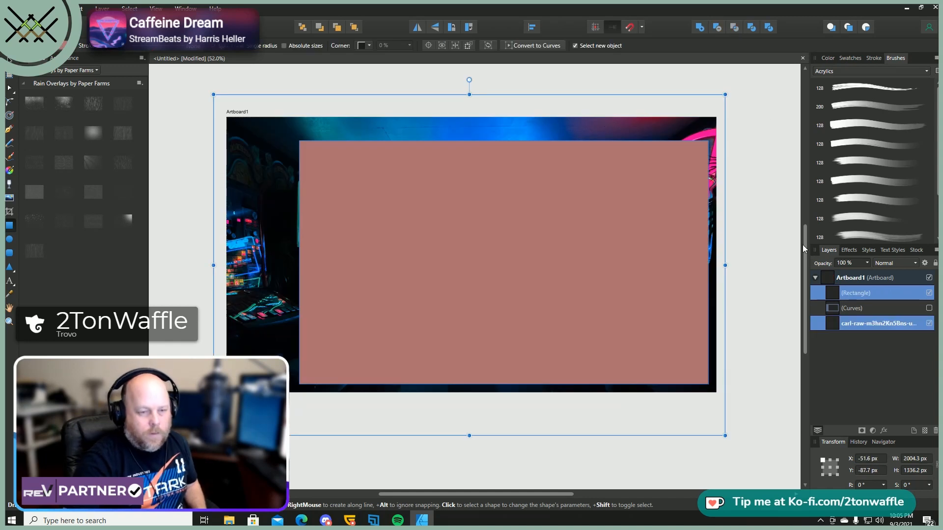
- Move the red rectangle below the hidden tint layer so it sits directly above the arcade photo
left_click(853, 324)
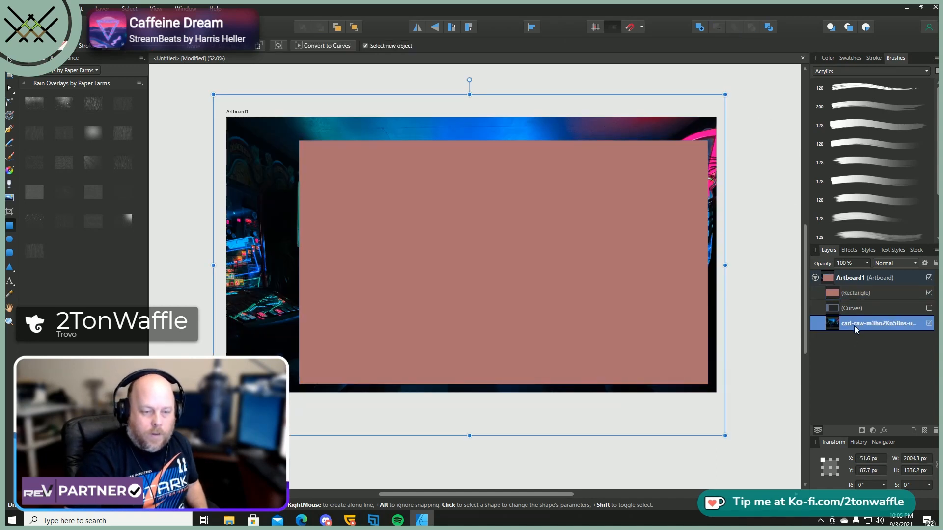
left_click_drag(857, 294, 858, 319)
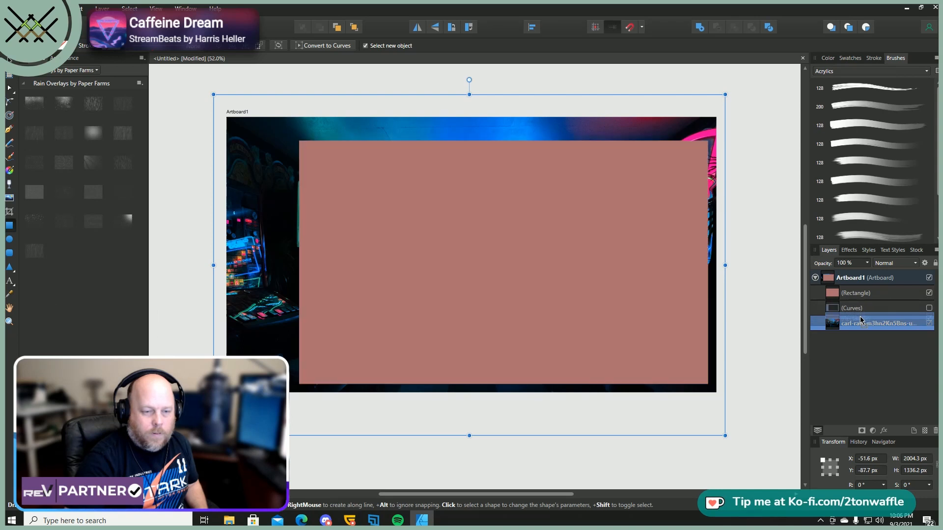
left_click(852, 308)
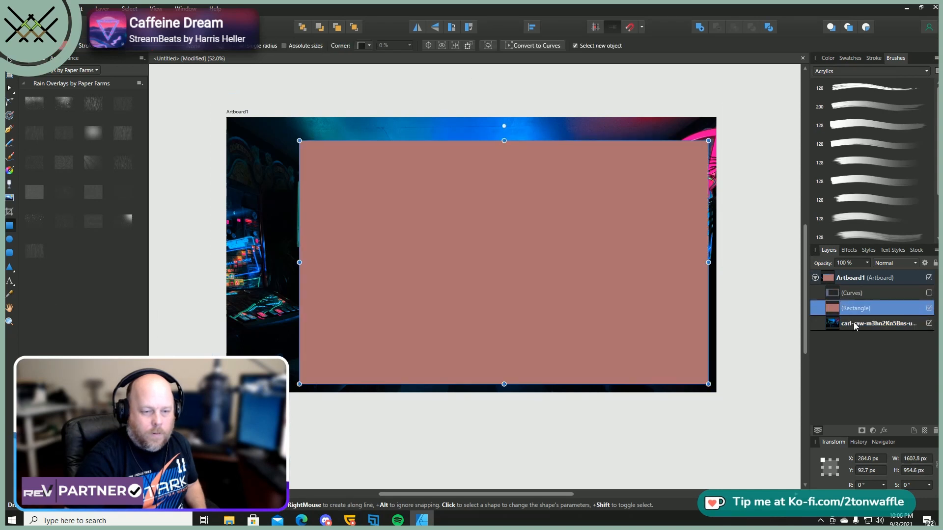
- Retry subtracting the red rectangle from the arcade photo directly beneath it, undo the operation, and select only the photo
left_click(856, 323, "shift")
left_click(715, 28)
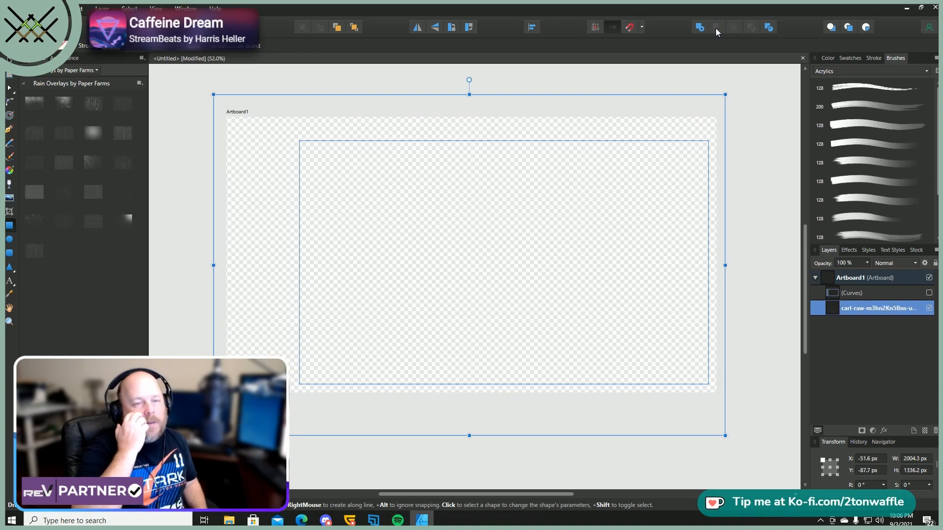
key("ctrl+z")
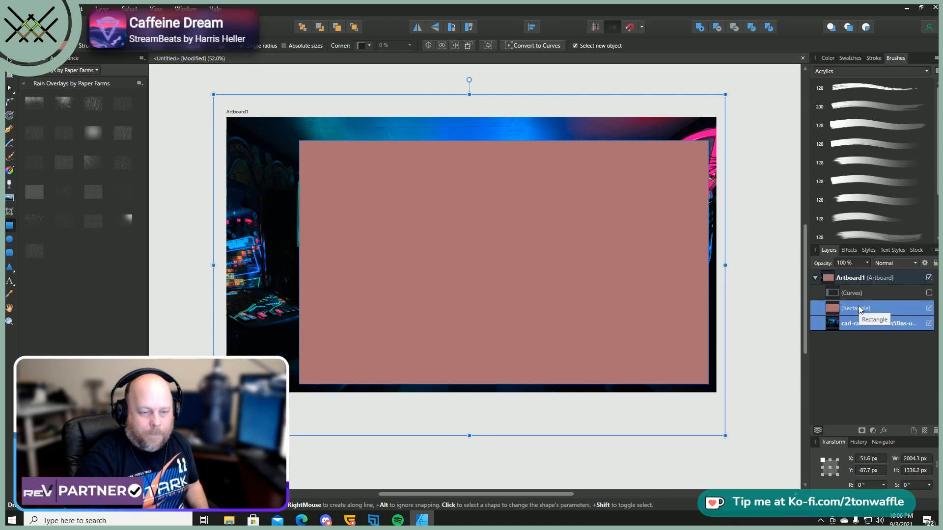
left_click(865, 320)
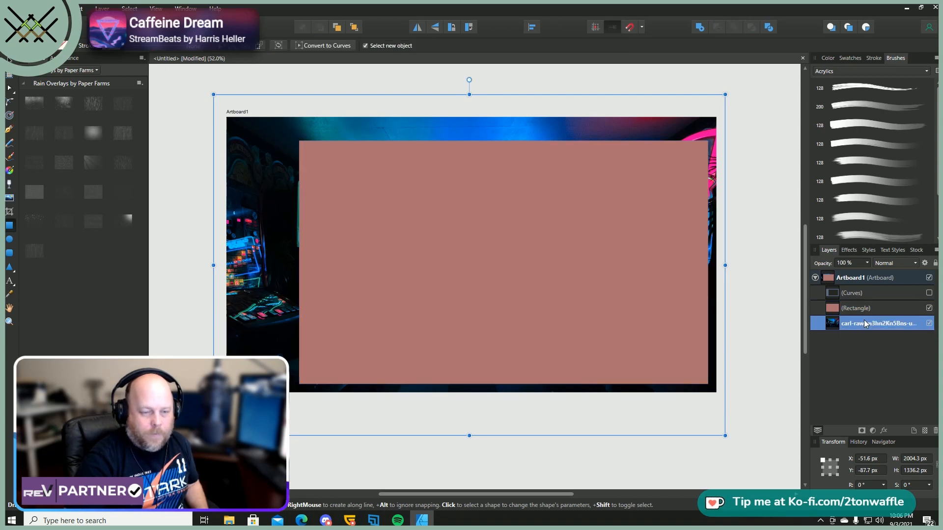
- Select the red rectangle together with the arcade photo, try subtracting it again, and undo the operation
left_click(863, 309, "shift")
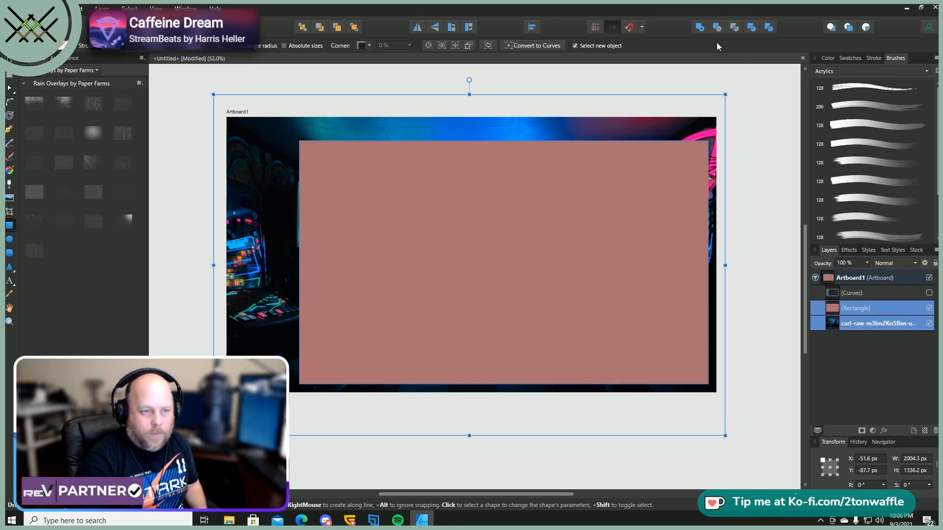
left_click(719, 28)
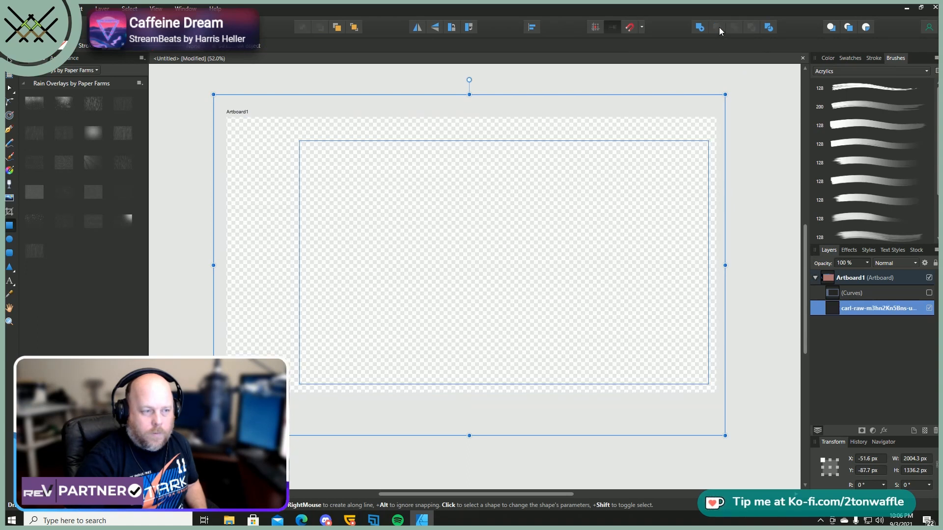
key("ctrl+z")
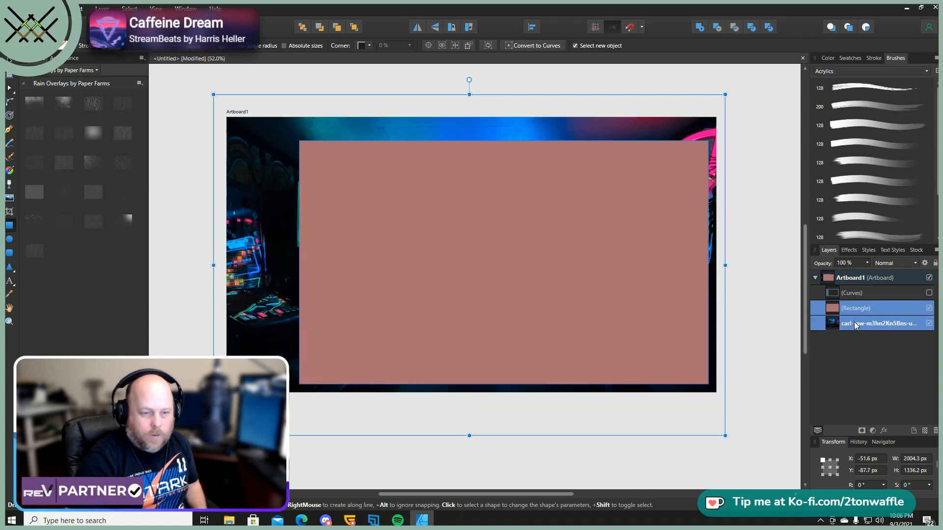
- Try subtracting with the arcade photo above the red rectangle, undo it, and return the photo beneath the rectangle with both layers selected
left_click_drag(852, 328, 854, 304)
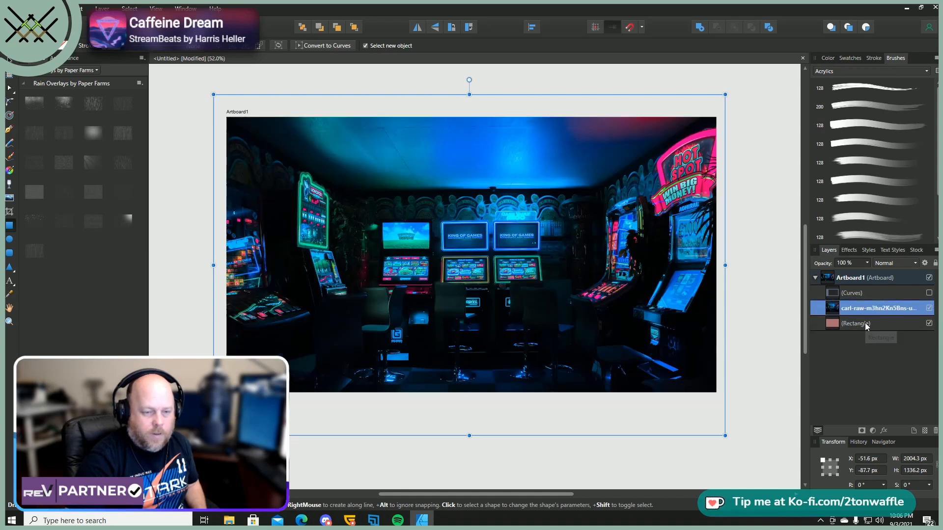
left_click(865, 322, "shift")
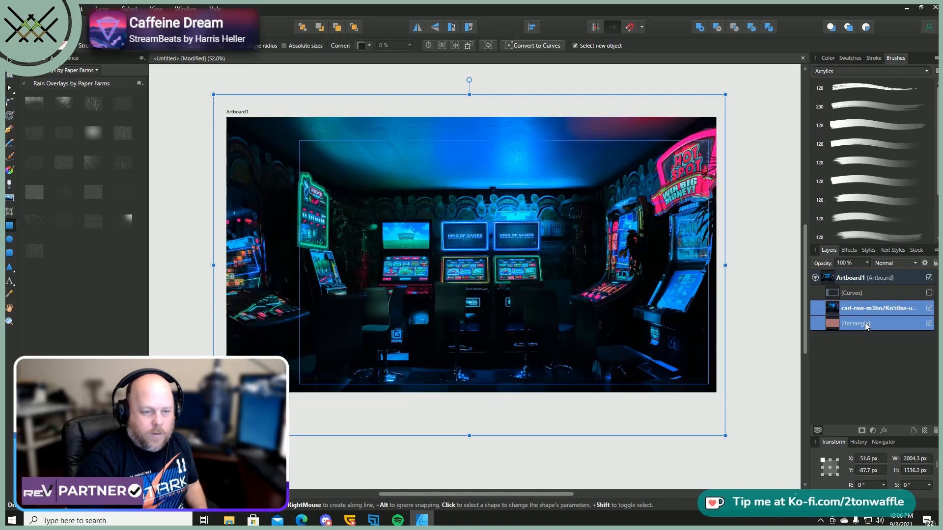
left_click(719, 28)
key("ctrl+z")
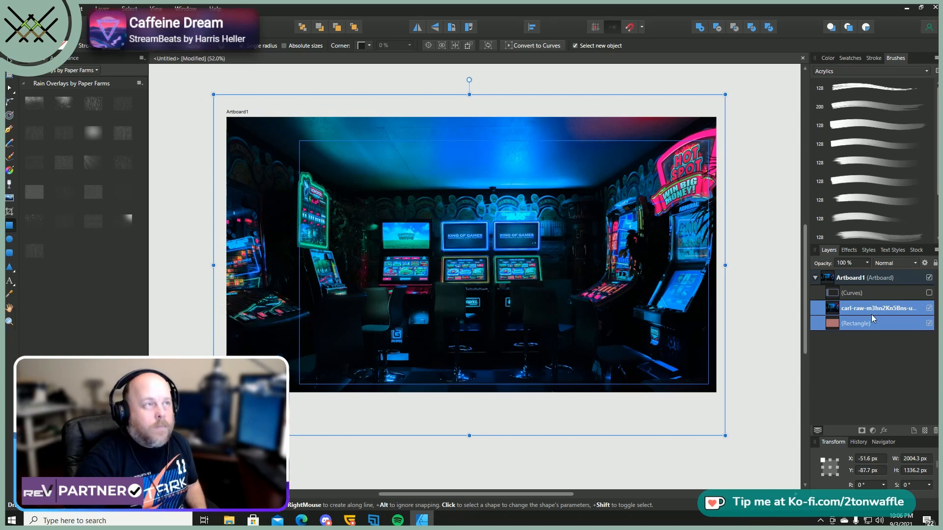
left_click(871, 315)
key("ctrl+[")
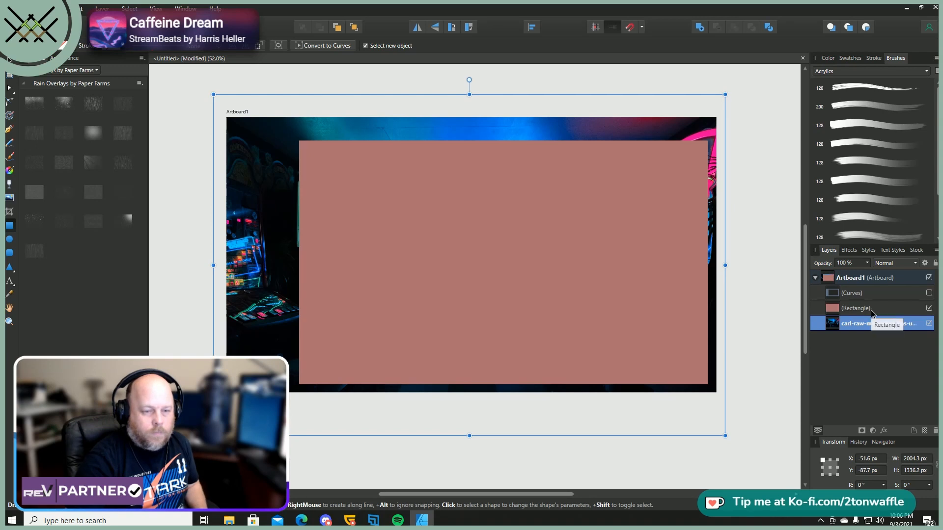
left_click(871, 310, "shift")
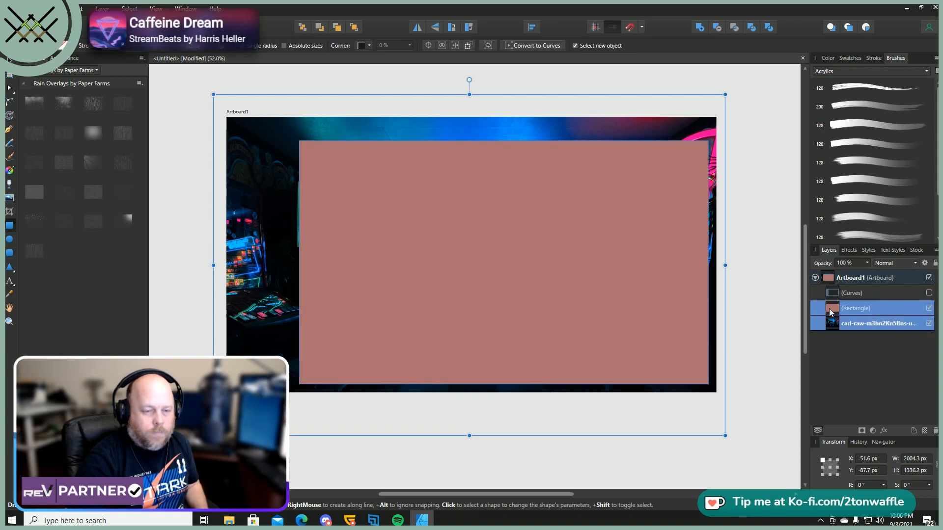
left_click_drag(838, 323, 839, 324)
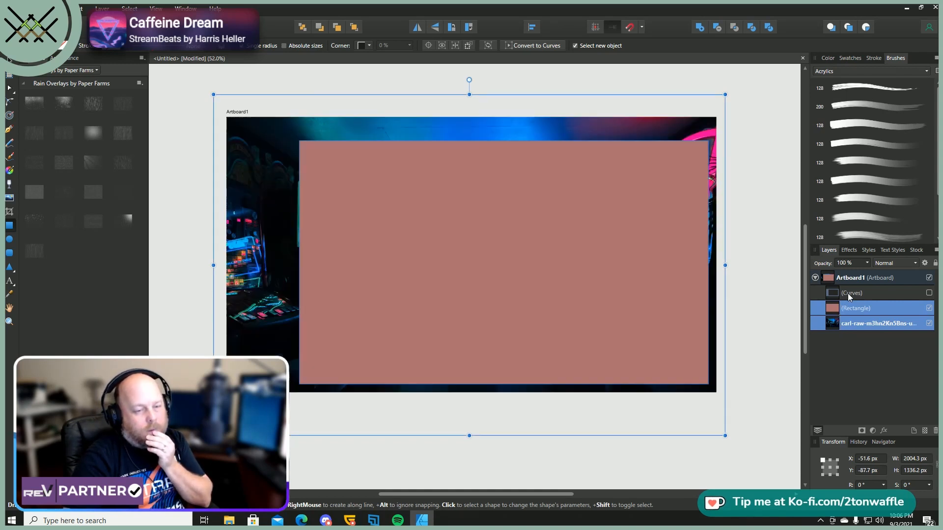
- Show the cut-out blue tint layer and hide the red rectangle
left_click(847, 293)
left_click(928, 292)
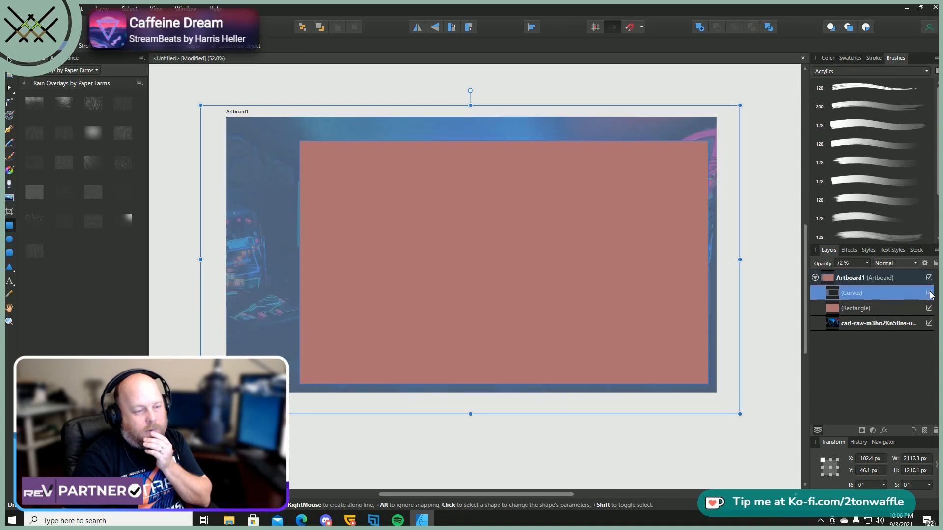
left_click(928, 308)
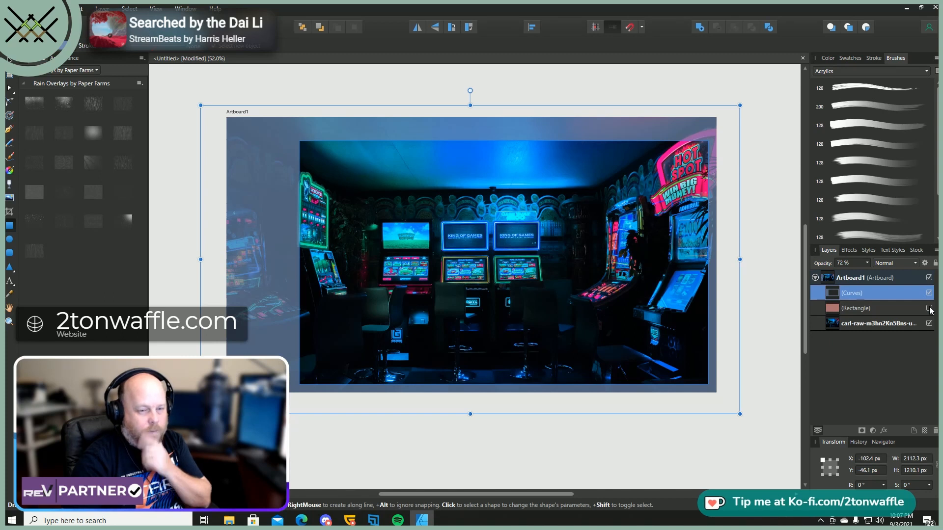
- Try Subtract and Add on the cut-out tint layer and the arcade photo, undoing each operation
left_click(867, 323, "ctrl")
left_click(718, 28)
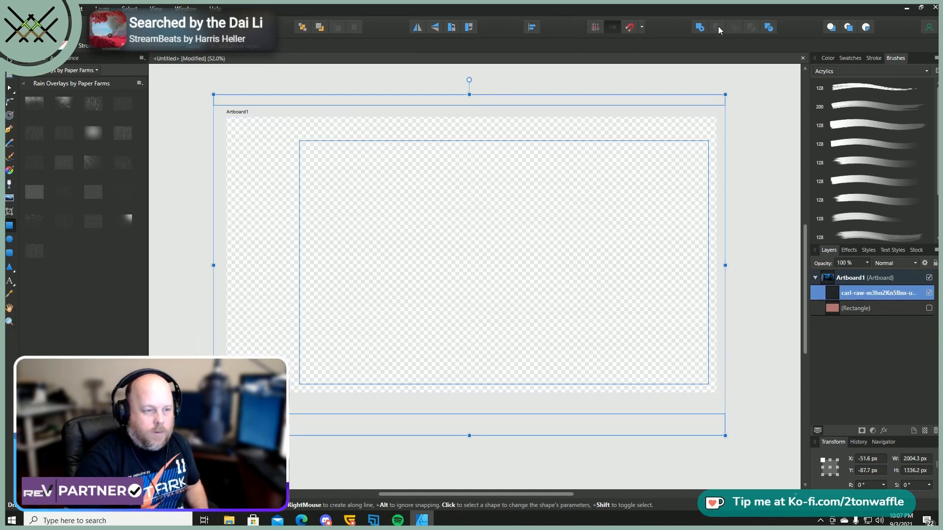
key("ctrl+z")
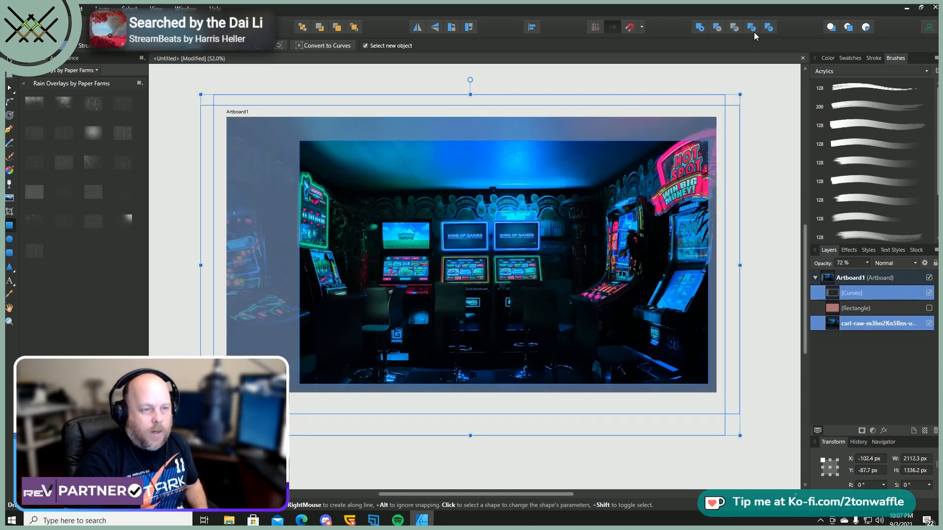
left_click(706, 27)
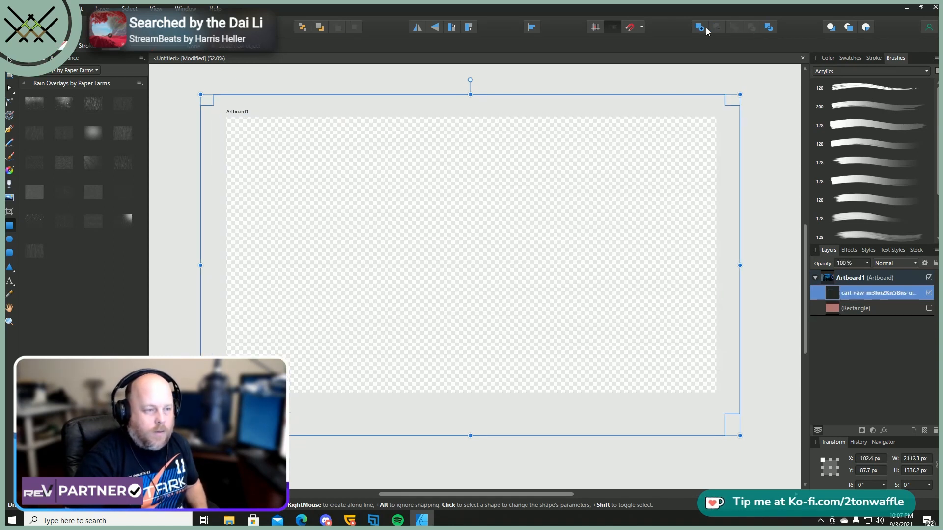
key("ctrl+z")
- Try Intersect, Xor and Divide on the cut-out tint layer and the arcade photo, undoing each
left_click(735, 27)
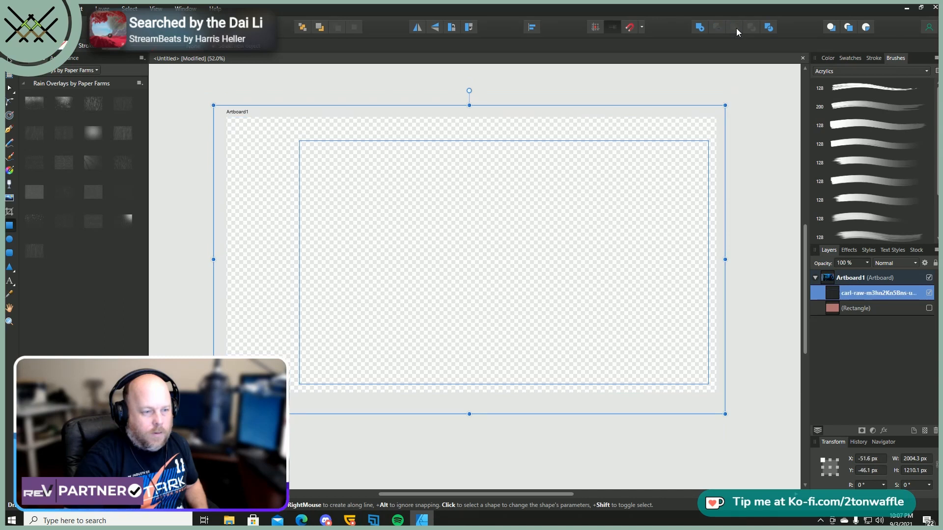
key("ctrl+z")
left_click(750, 28)
key("ctrl+z")
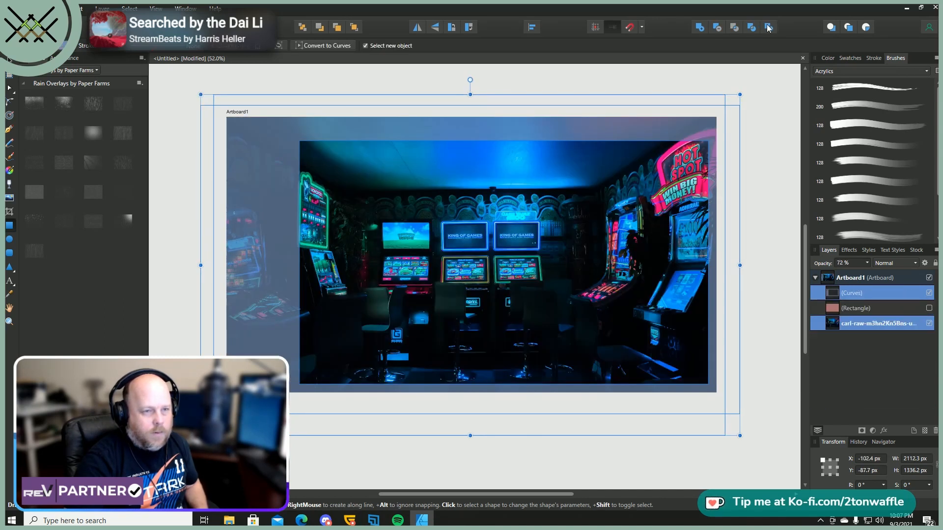
left_click(769, 27)
key("ctrl+z")
- Select the red rectangle together with the arcade photo and make the rectangle visible again
left_click(861, 308)
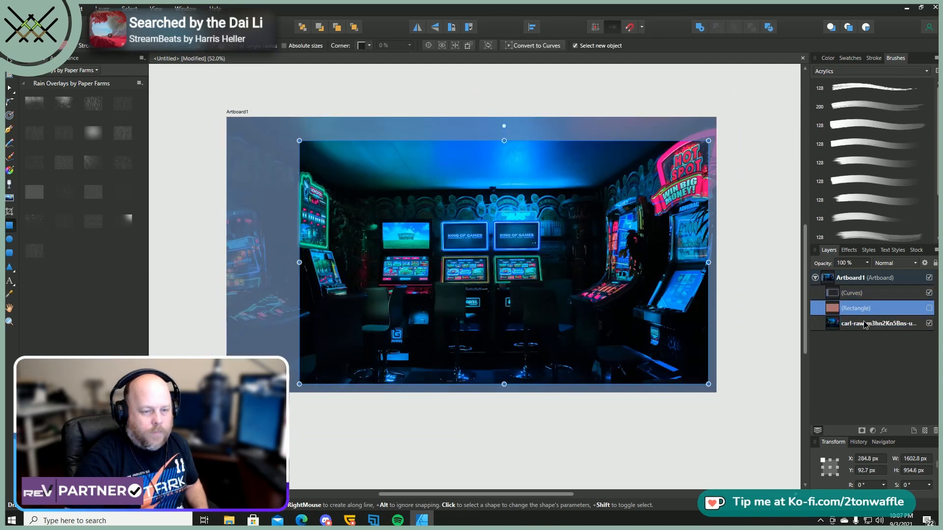
left_click(864, 320, "ctrl")
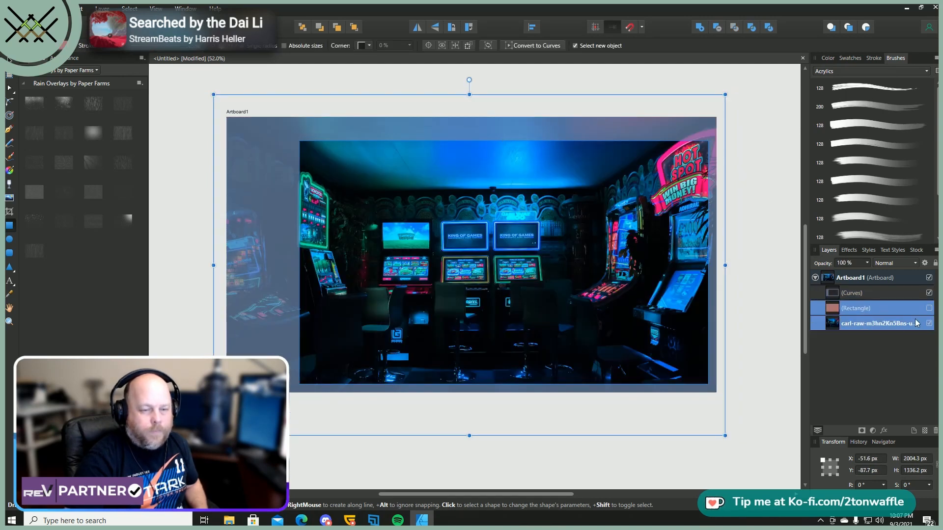
left_click(929, 308)
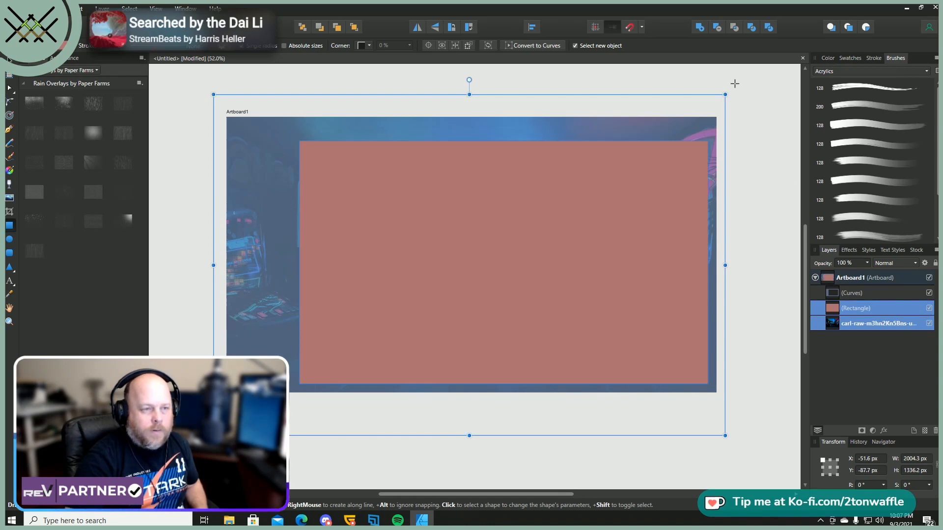
- Try subtracting the red rectangle from the photo with the tint visible, undo, reselect both layers, and repeat the attempt and undo
left_click(717, 30)
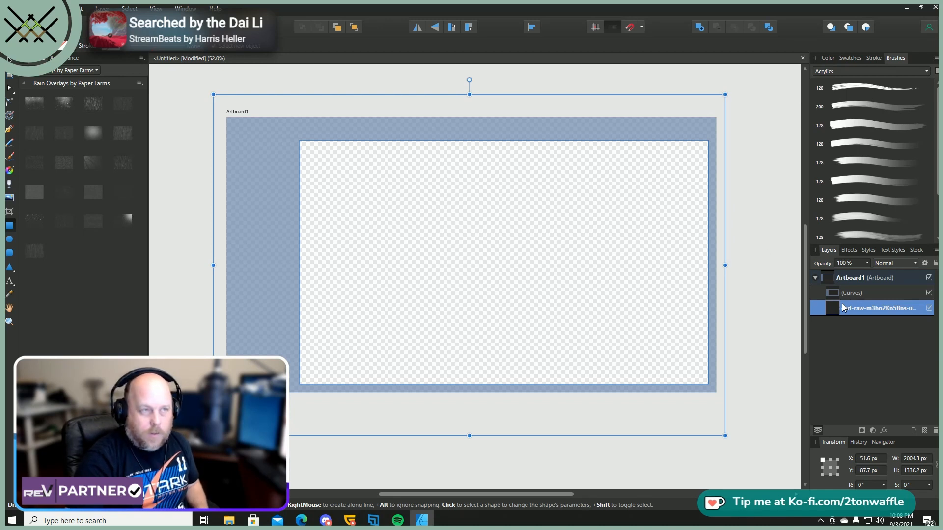
key("ctrl+z")
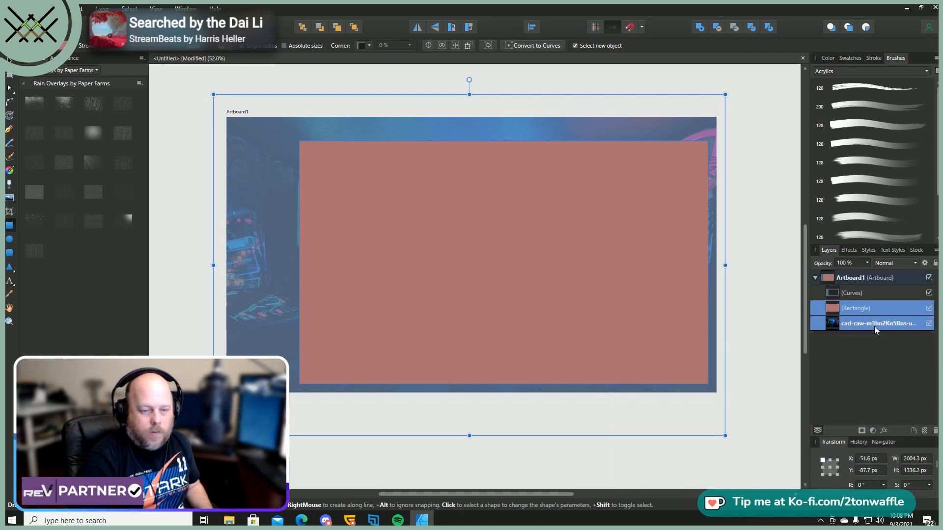
left_click(869, 308, "ctrl")
left_click(870, 307)
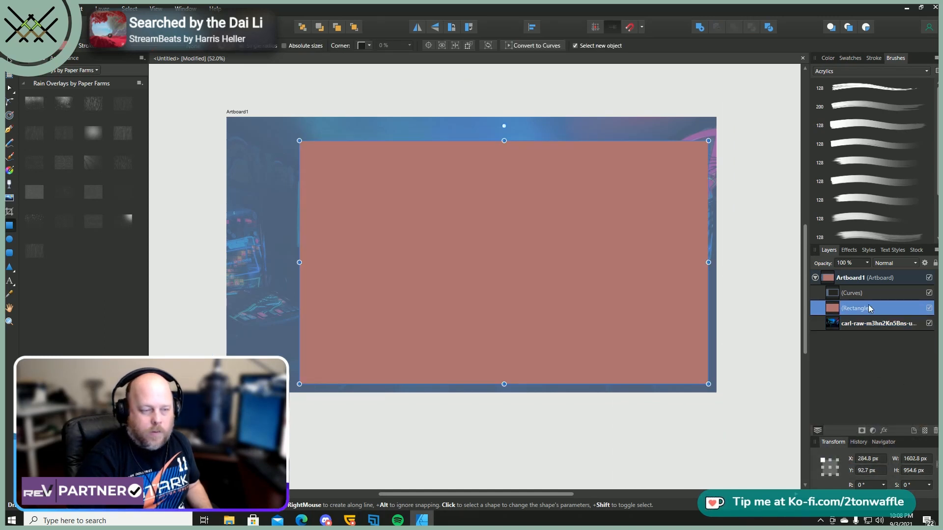
left_click(866, 323, "ctrl")
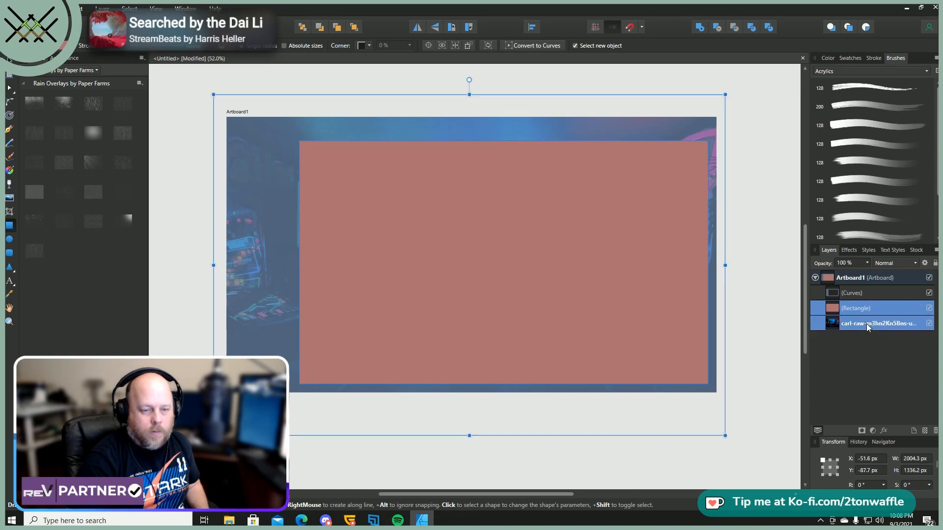
left_click(718, 31)
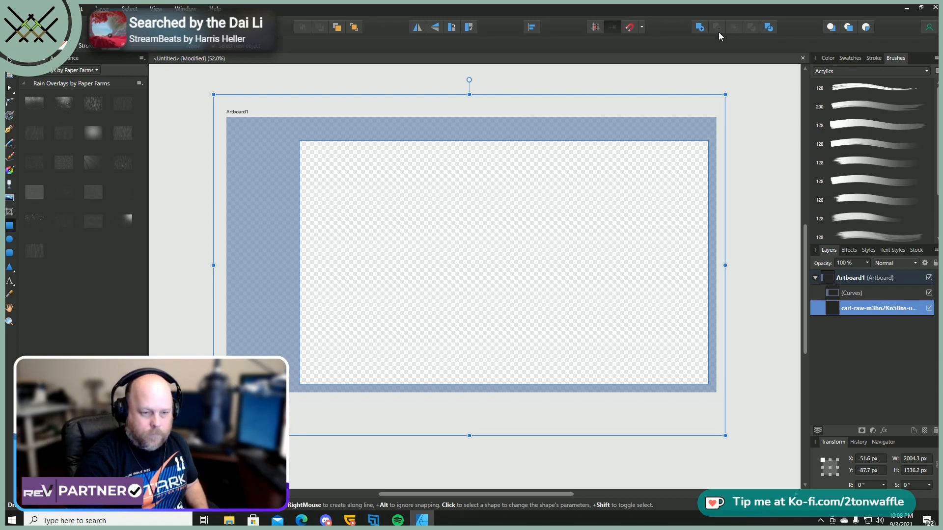
key("ctrl+z")
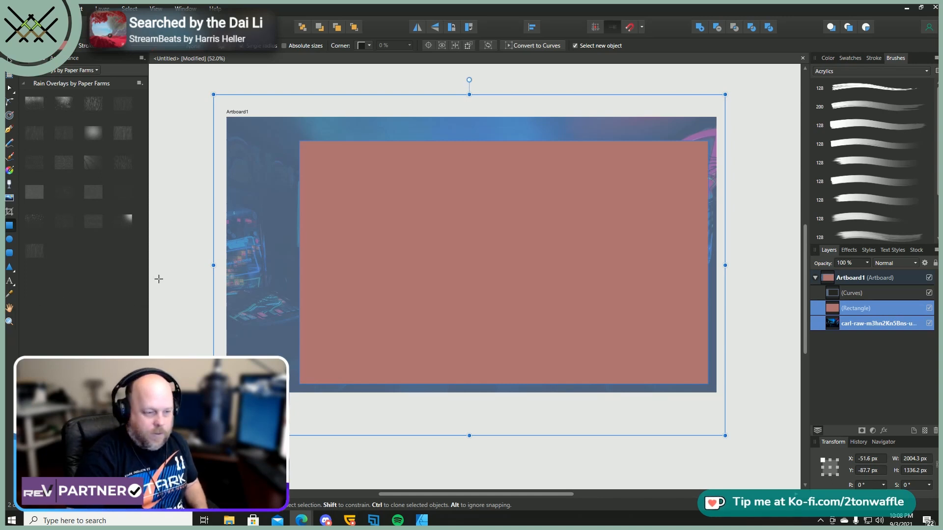
- Hide and reshow the red rectangle and photo, then retry subtracting the rectangle and undo it
left_click(929, 308)
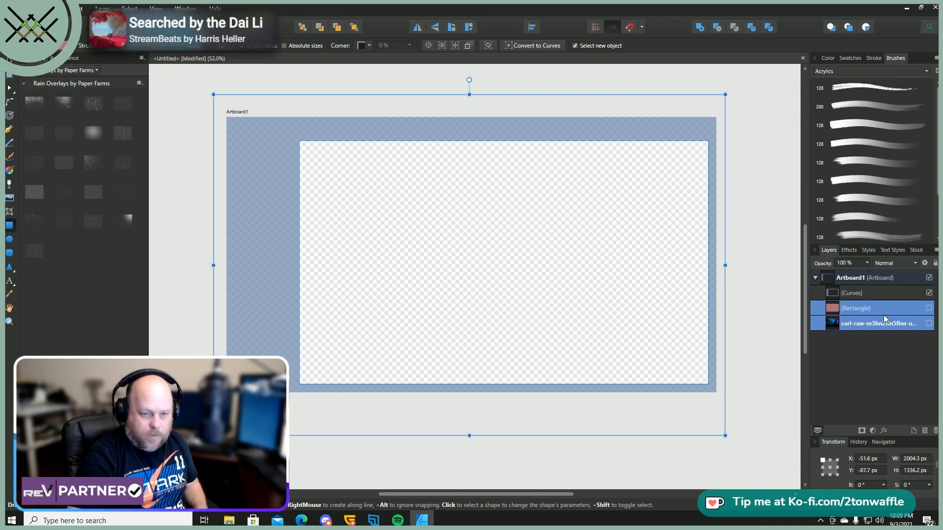
left_click(930, 308)
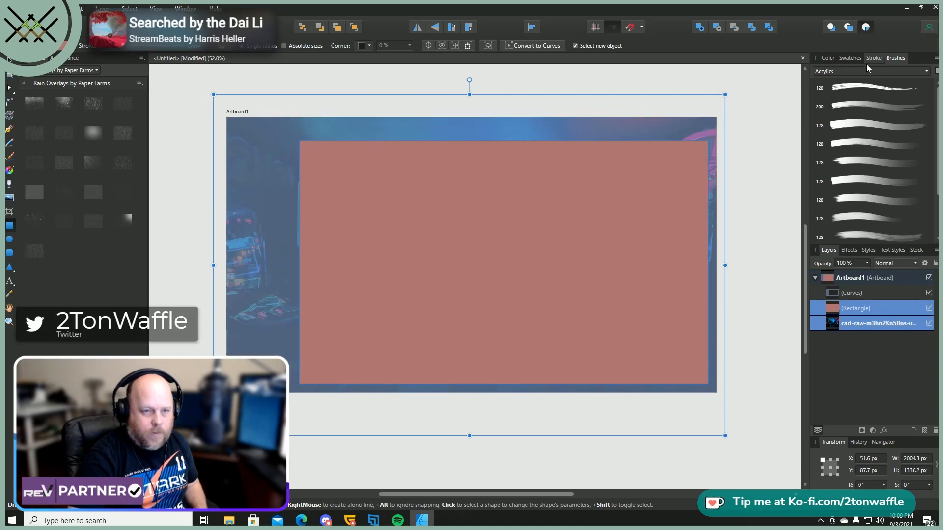
left_click(717, 29)
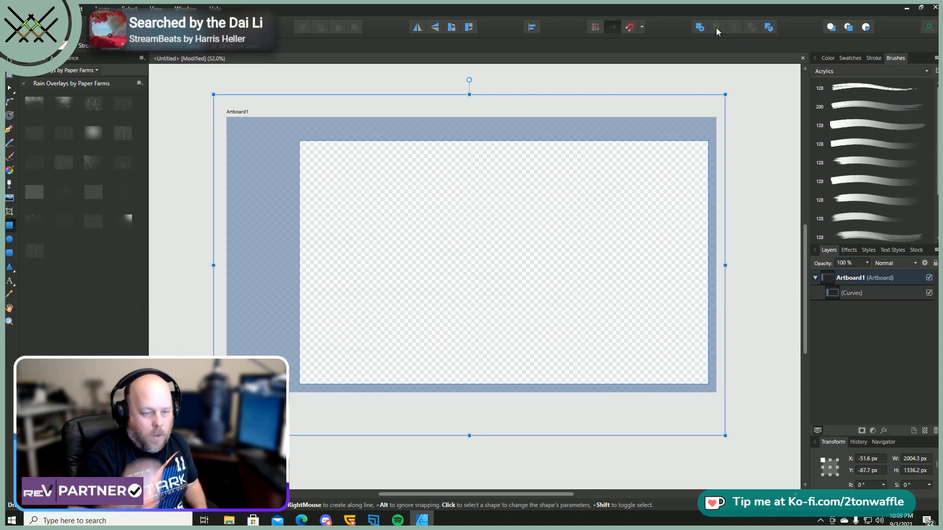
key("ctrl+z")
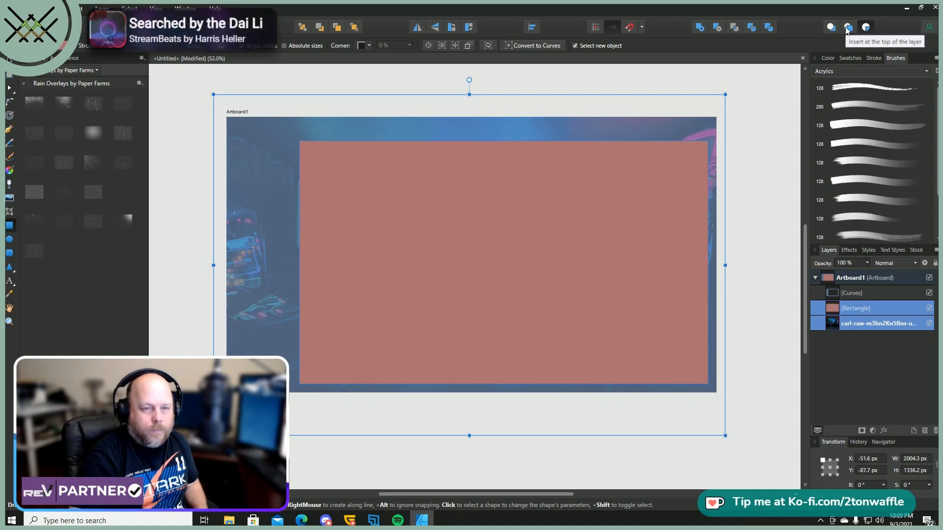
- Retry the subtraction with the insertion target at the top of the layer and with another insertion target, undoing each
left_click(718, 27)
key("ctrl+z")
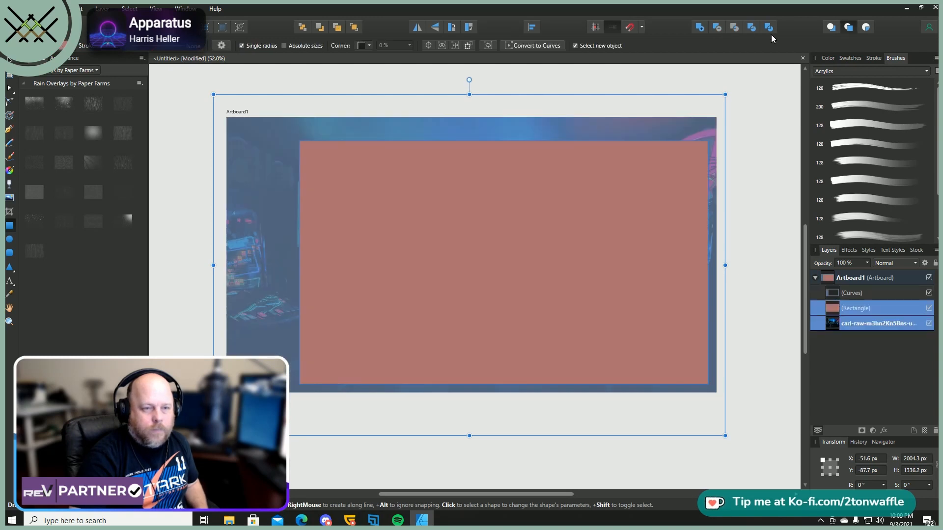
left_click(716, 27)
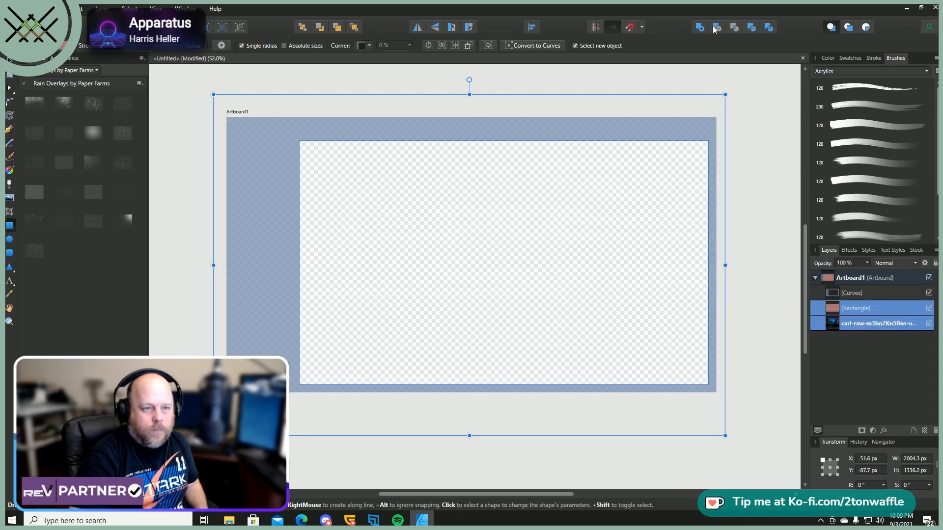
key("ctrl+z")
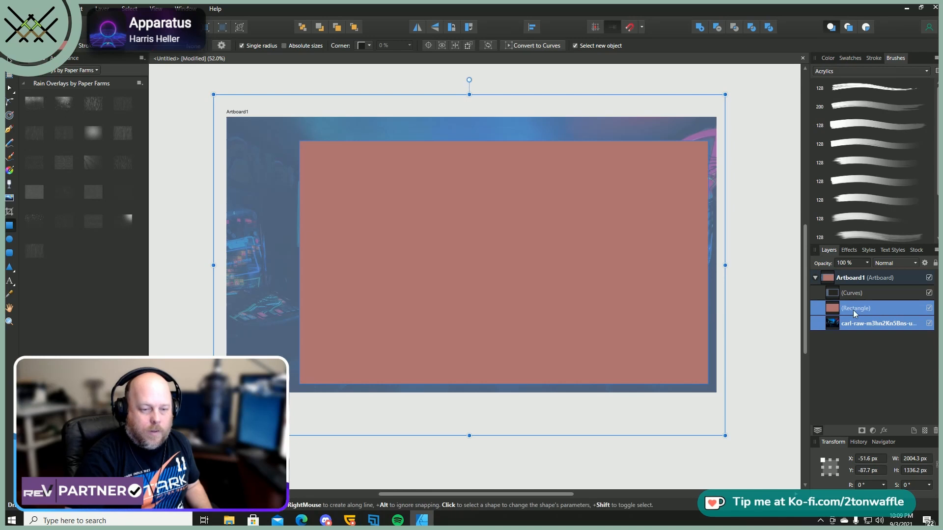
- Move the red rectangle and arcade photo out of Artboard1 to below it, then try subtracting them and undo
left_click_drag(854, 311, 855, 369)
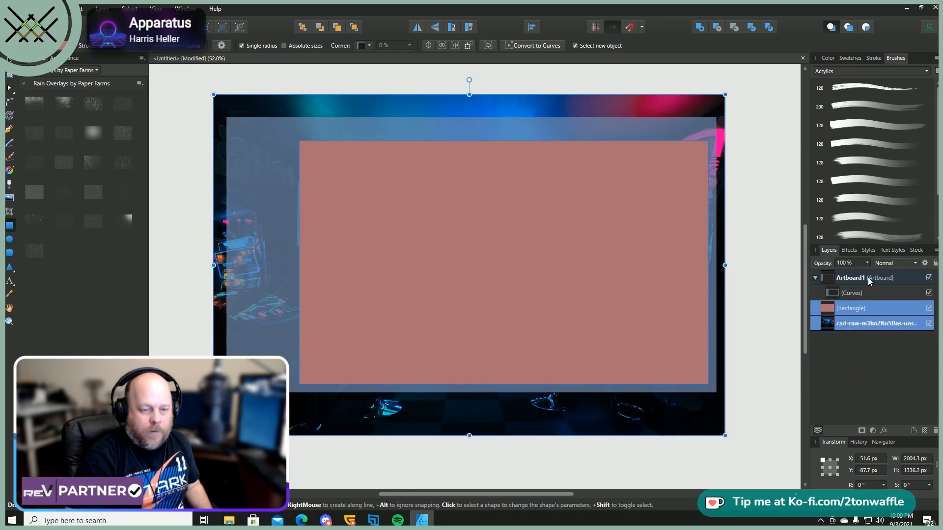
left_click(719, 31)
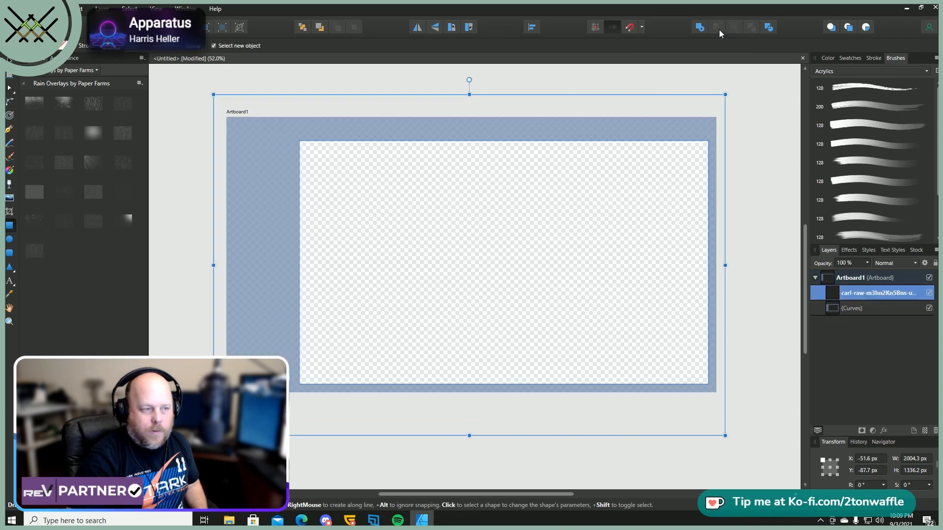
key("ctrl+z")
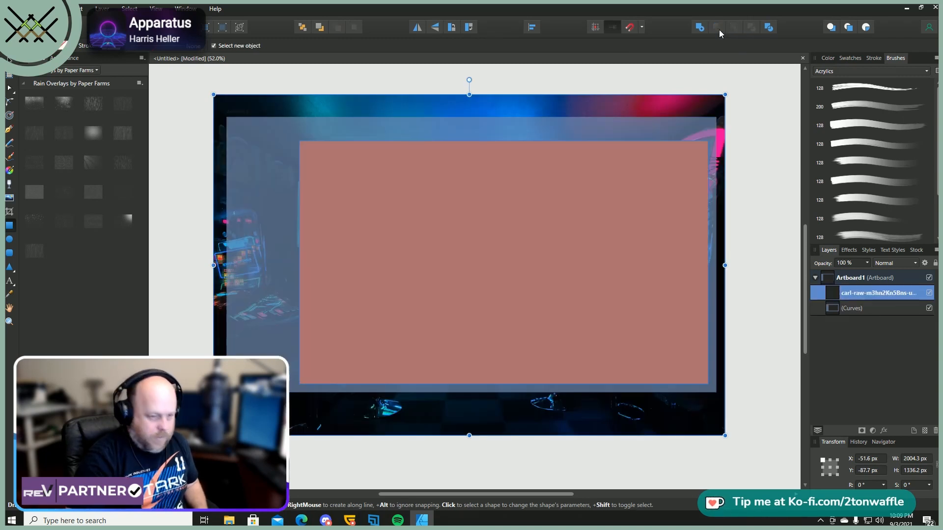
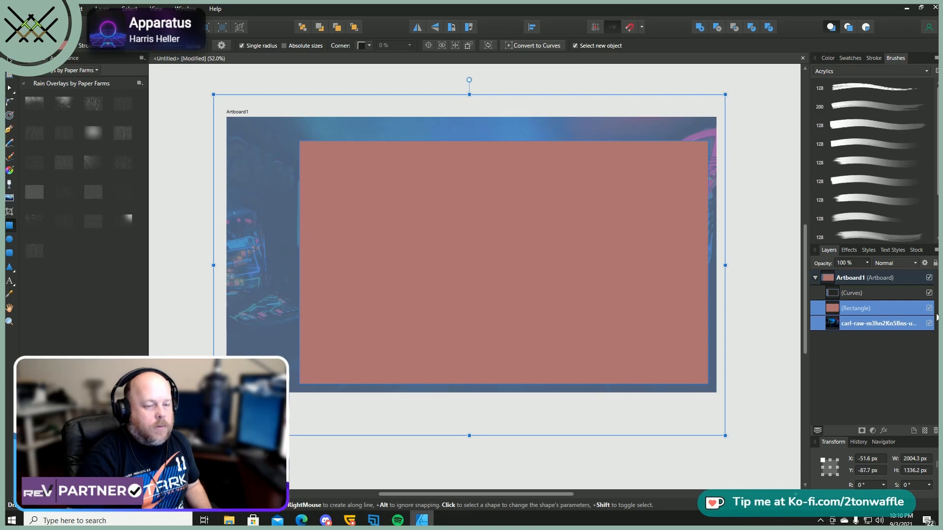
- Duplicate Artboard1 with all its layers and place the copy beside the original on the left
left_click(868, 309)
left_click(870, 324)
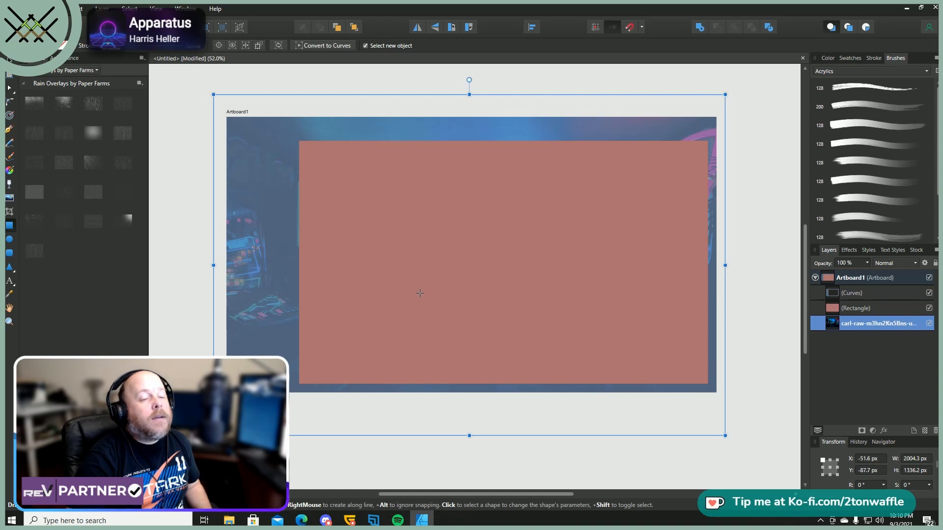
left_click(878, 294)
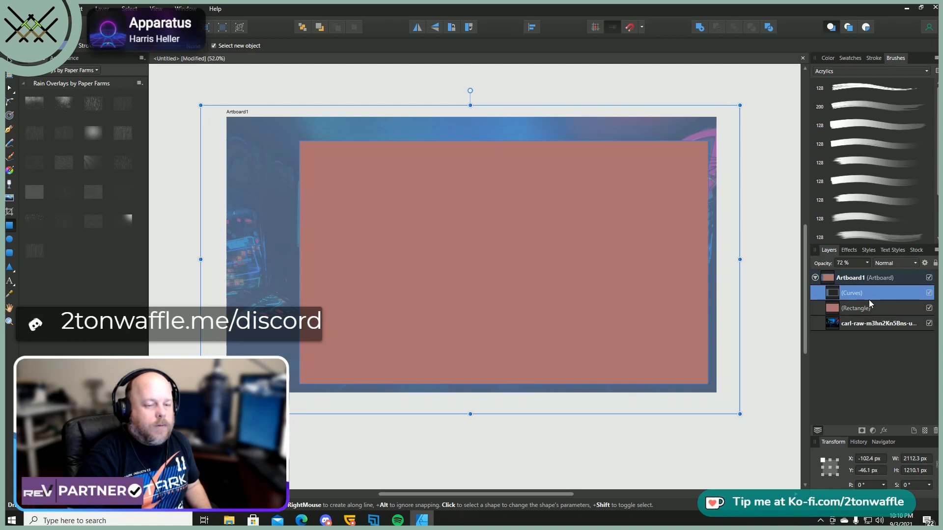
scroll(763, 282, "down", 2)
scroll(761, 279, "down", 1)
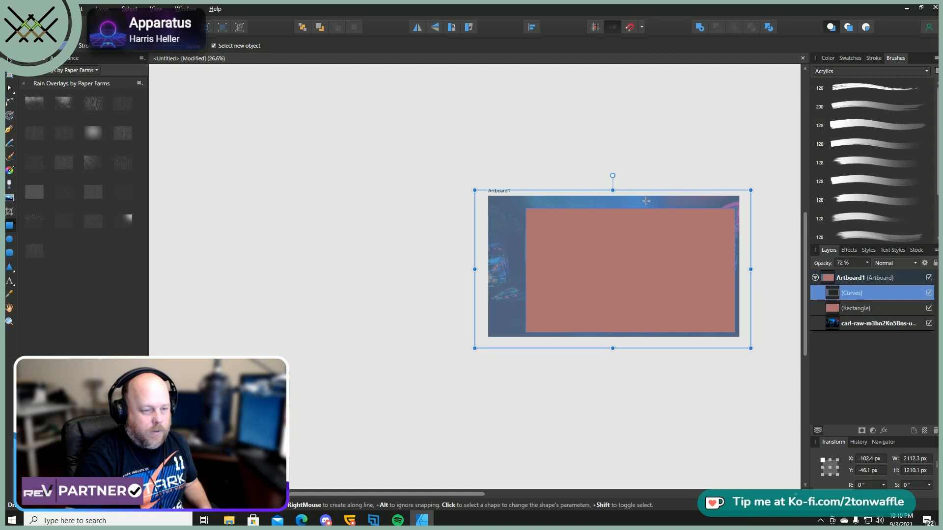
key("alt+shift")
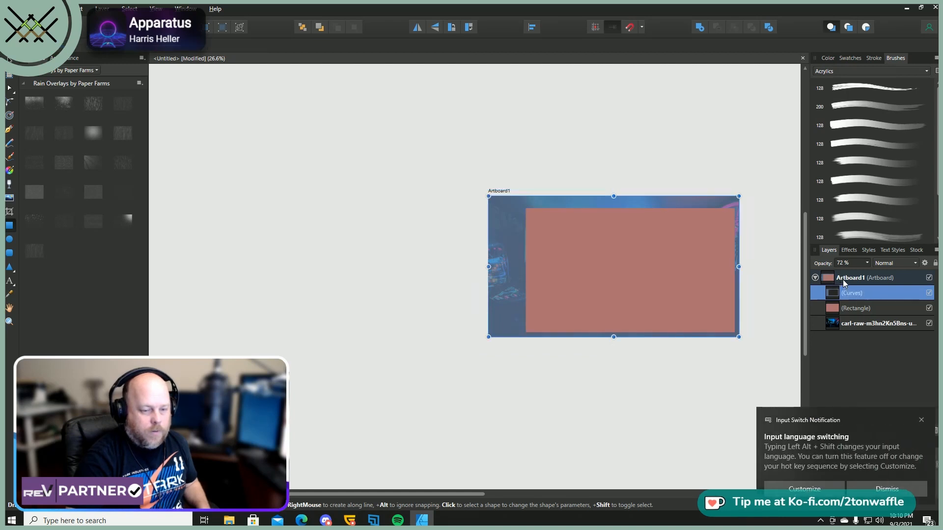
left_click(843, 278)
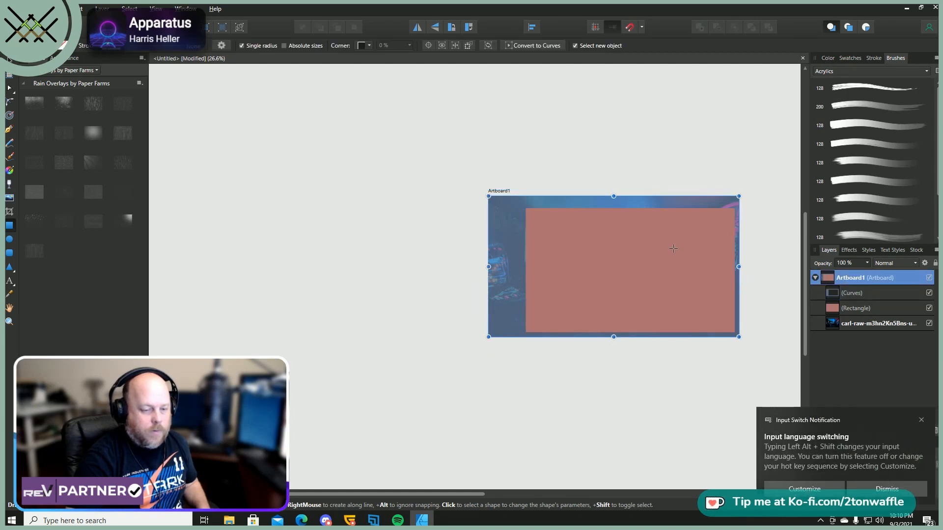
left_click(887, 491)
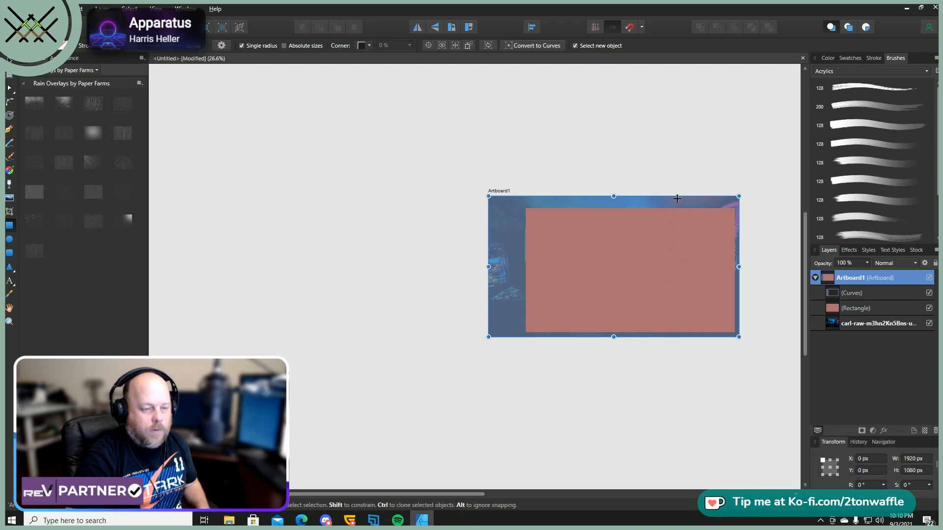
left_click_drag(671, 197, 393, 209)
- Delete the translucent blue tint curves from the duplicated artboard on the left
left_click(816, 293)
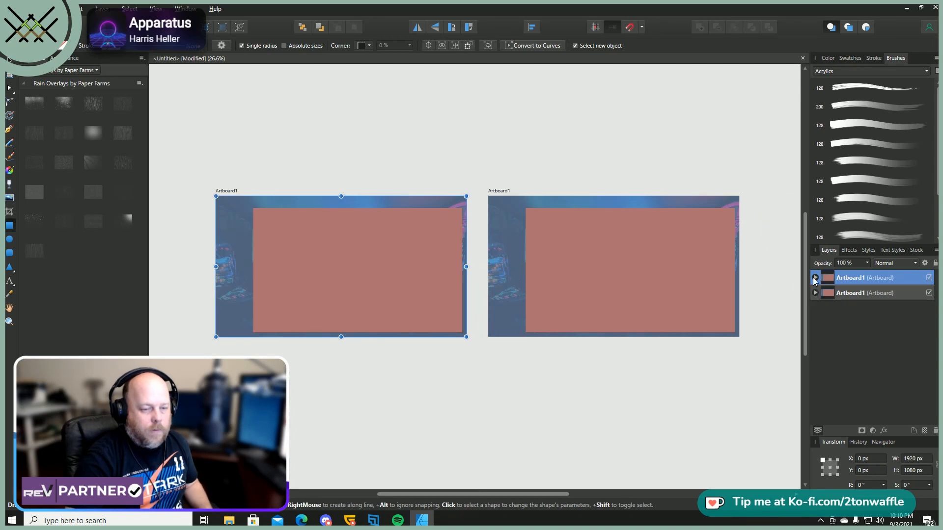
left_click(813, 278)
left_click(909, 293)
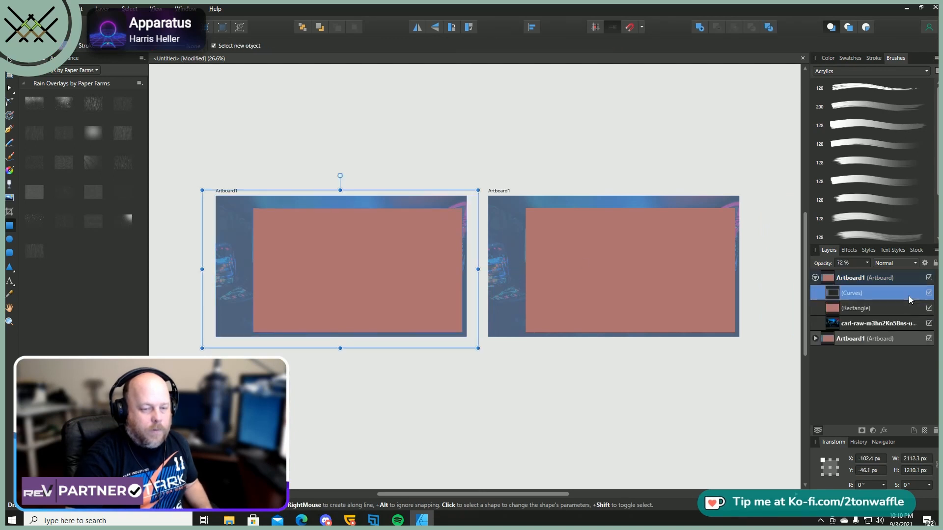
key("Delete")
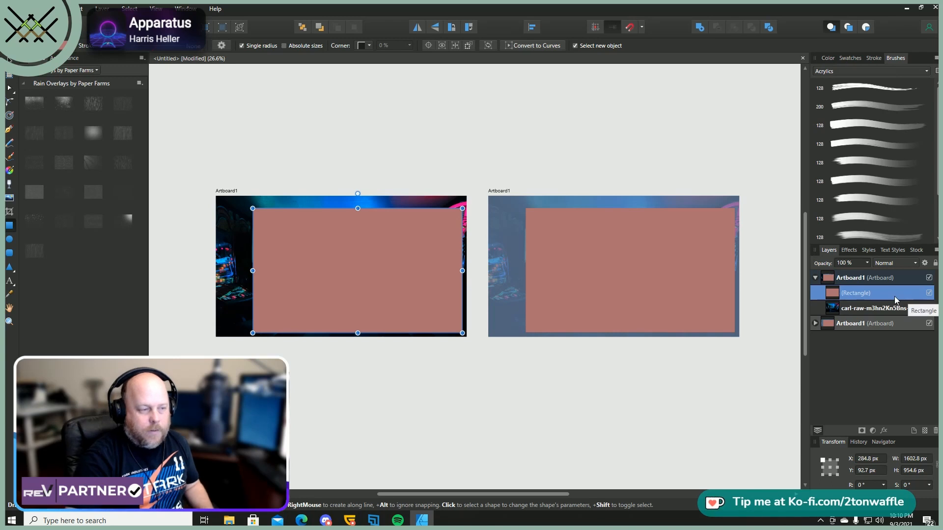
- Try subtracting the red rectangle from the arcade photo in the left artboard twice, undoing each attempt
left_click(851, 309, "shift")
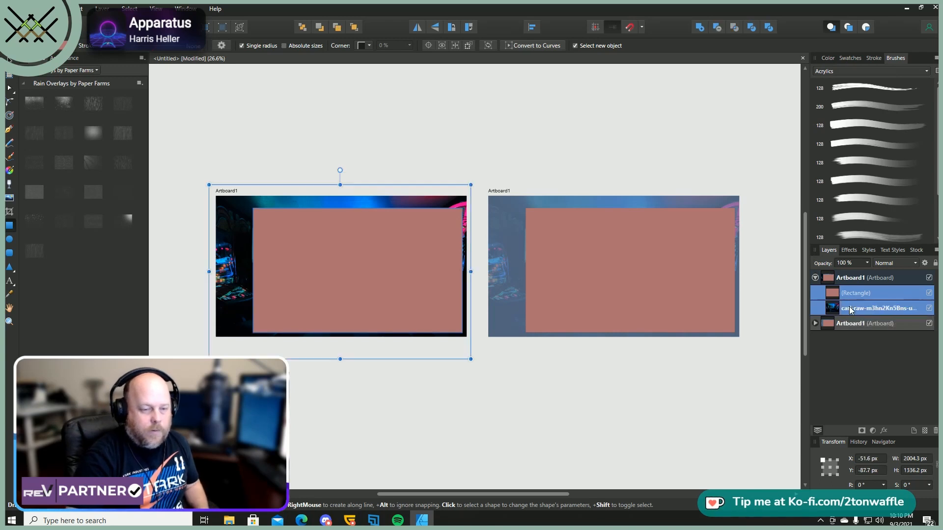
left_click(716, 29)
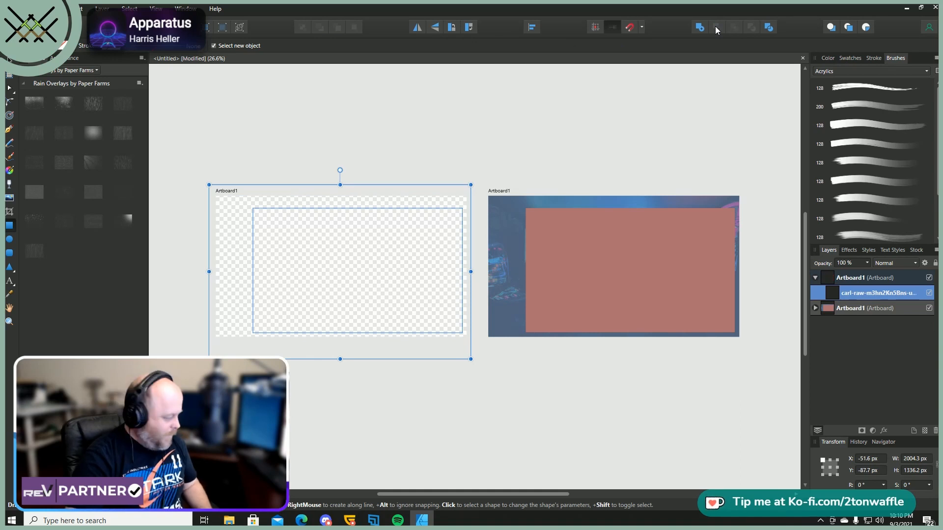
key("ctrl+v")
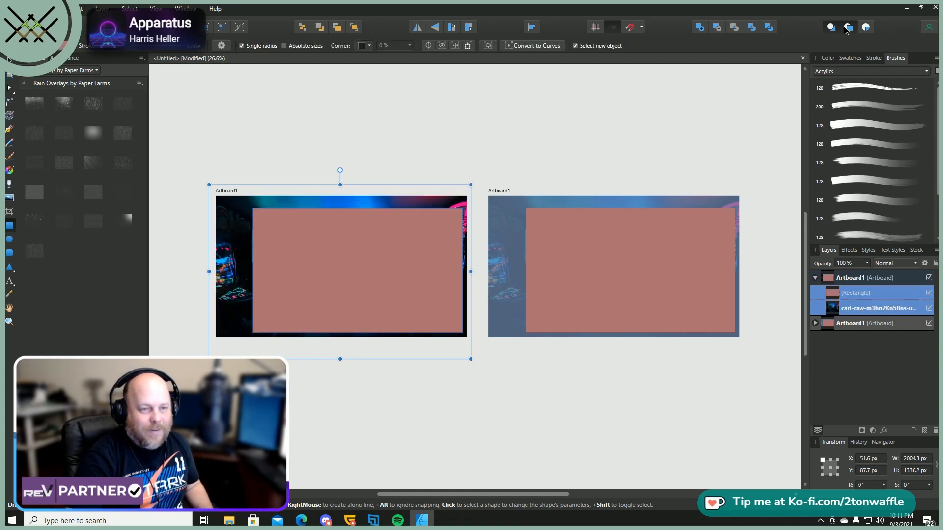
left_click(717, 28)
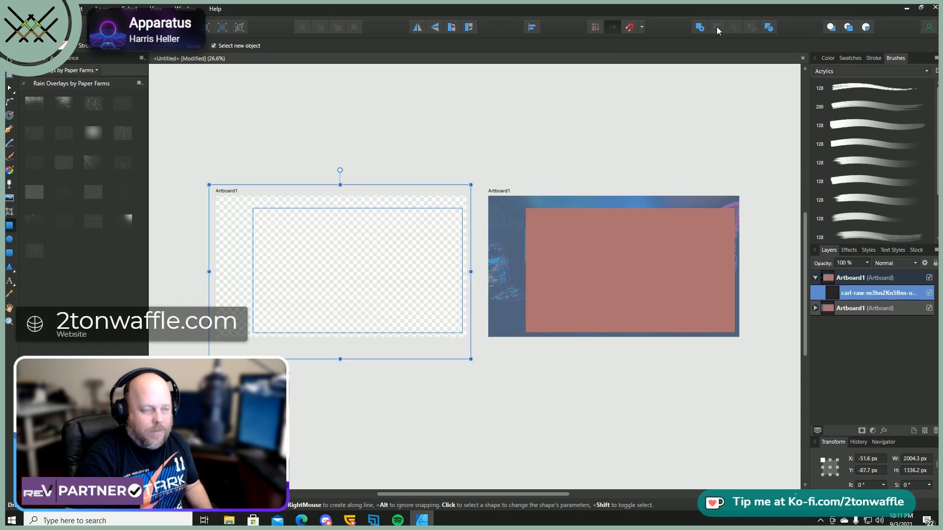
key("ctrl+z")
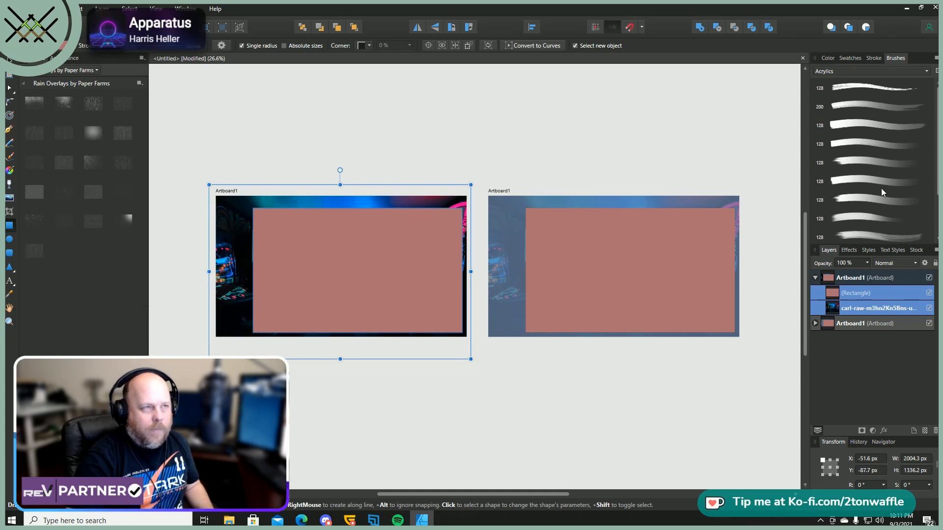
- Move the arcade photo above the red rectangle in the left artboard, then try subtracting the two and undo the subtraction
left_click(863, 293)
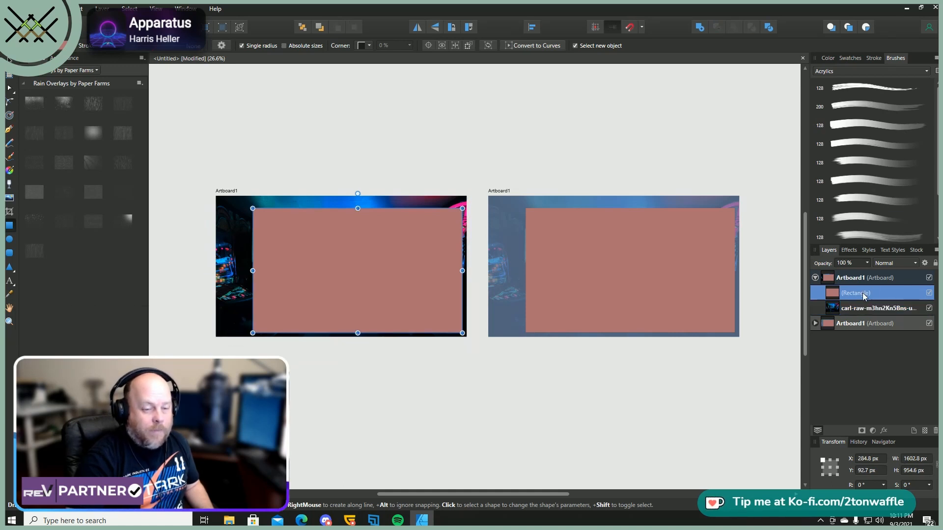
left_click(866, 308)
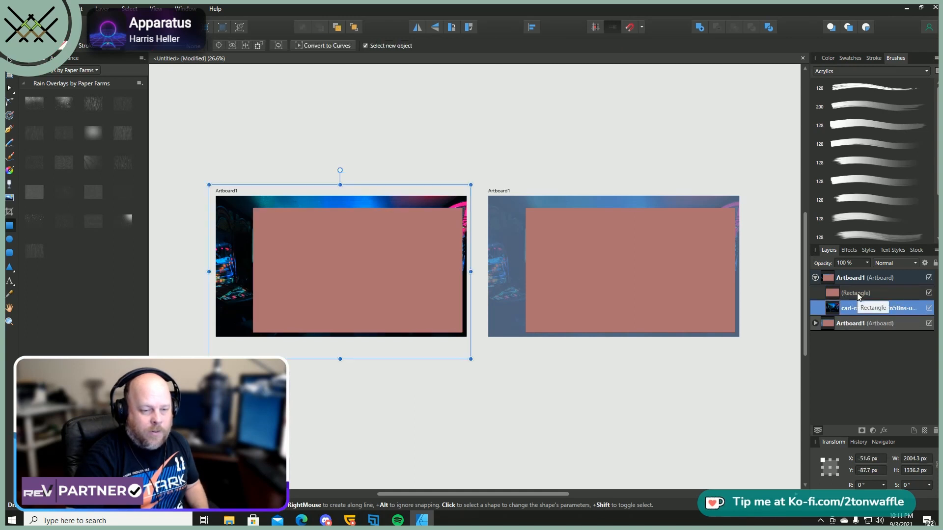
left_click_drag(856, 308, 858, 294)
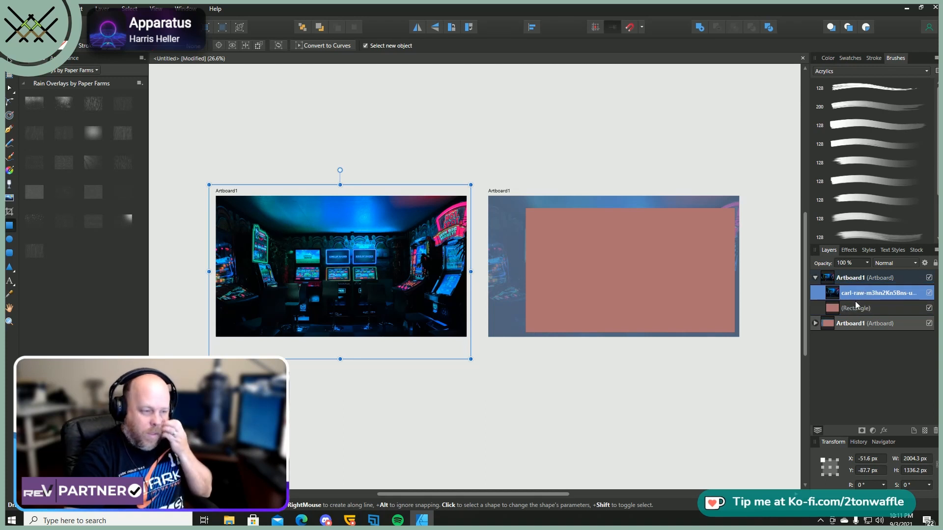
left_click(857, 306, "shift")
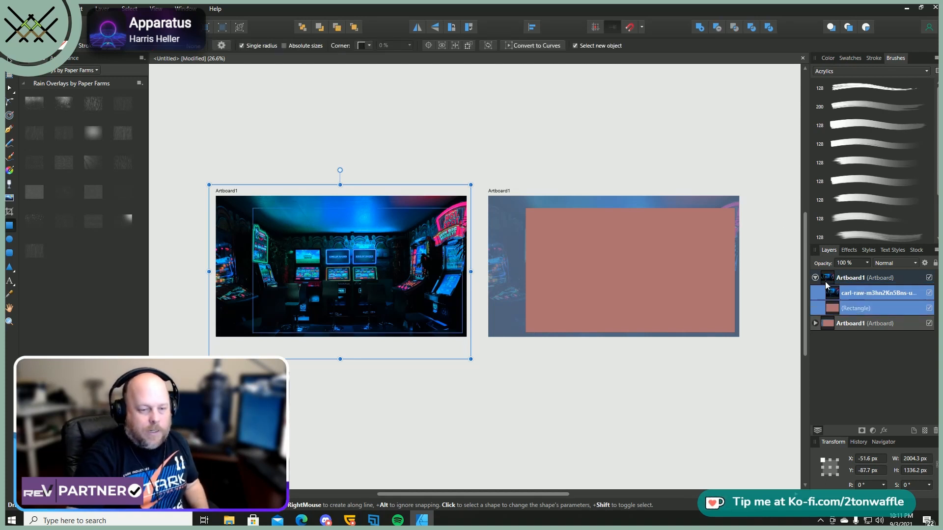
left_click(720, 29)
key("ctrl+z")
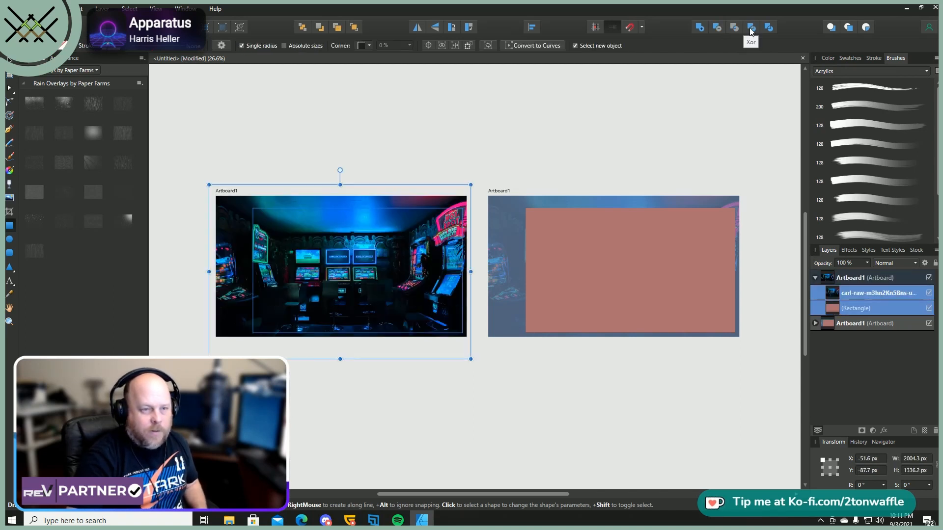
- Try the Xor, Divide and Add operations on the arcade photo and red rectangle, undoing each one
left_click(751, 29)
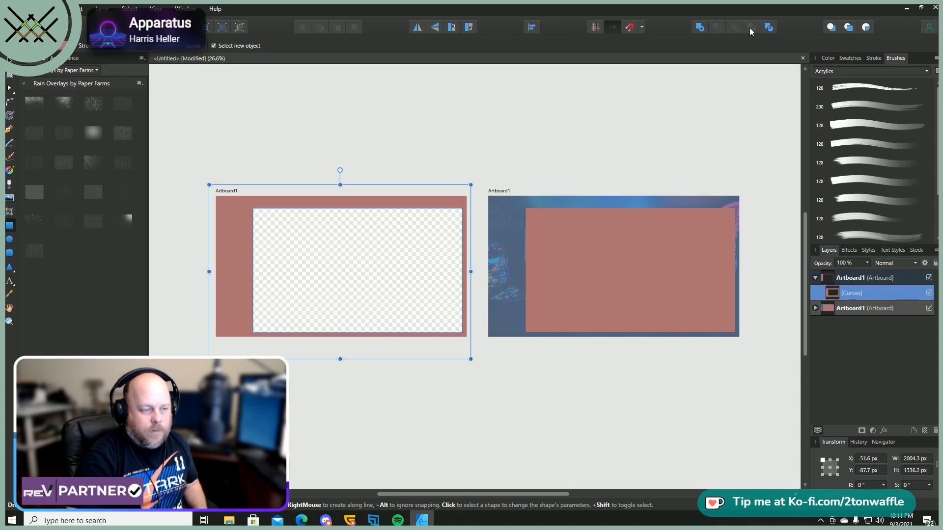
key("ctrl+z")
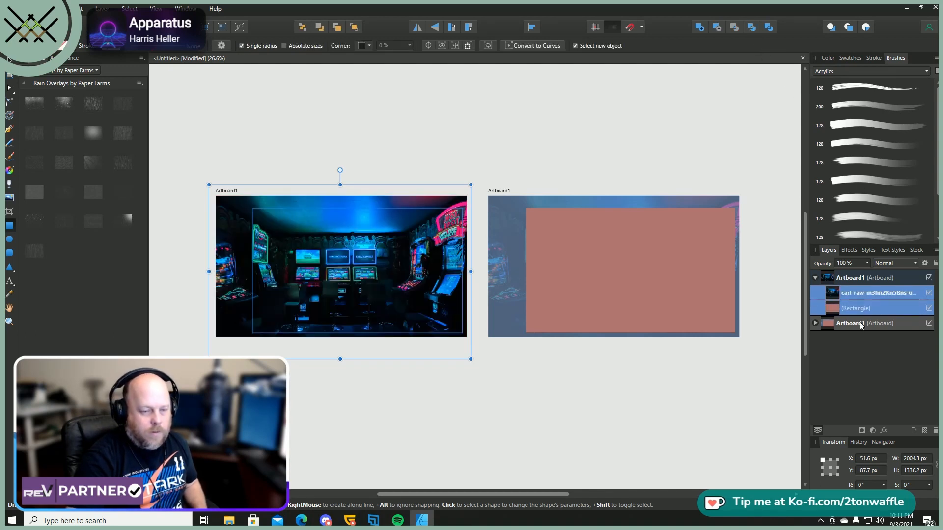
left_click(769, 28)
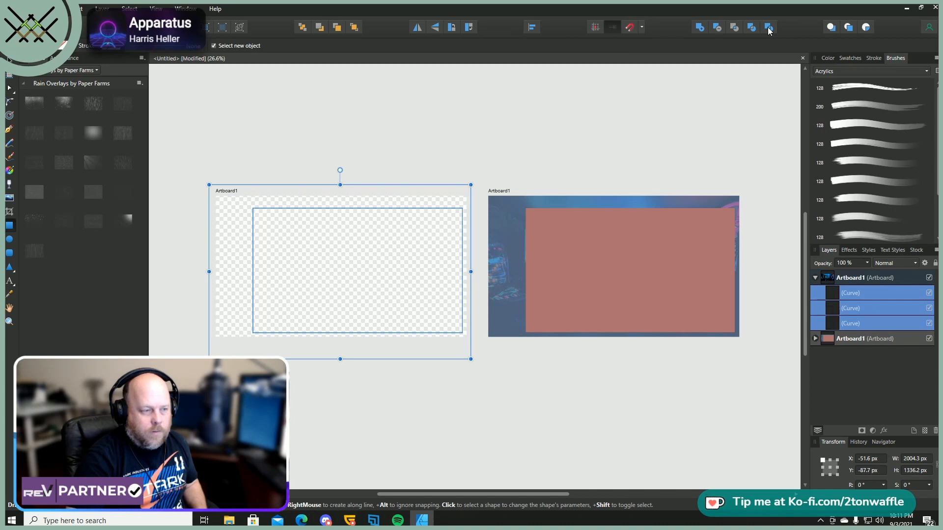
key("ctrl+z")
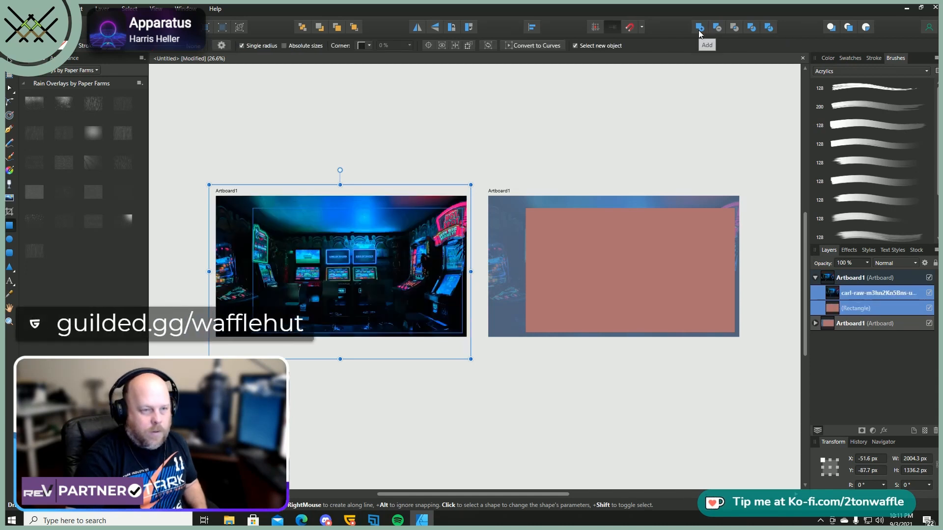
left_click(700, 28)
key("ctrl+z")
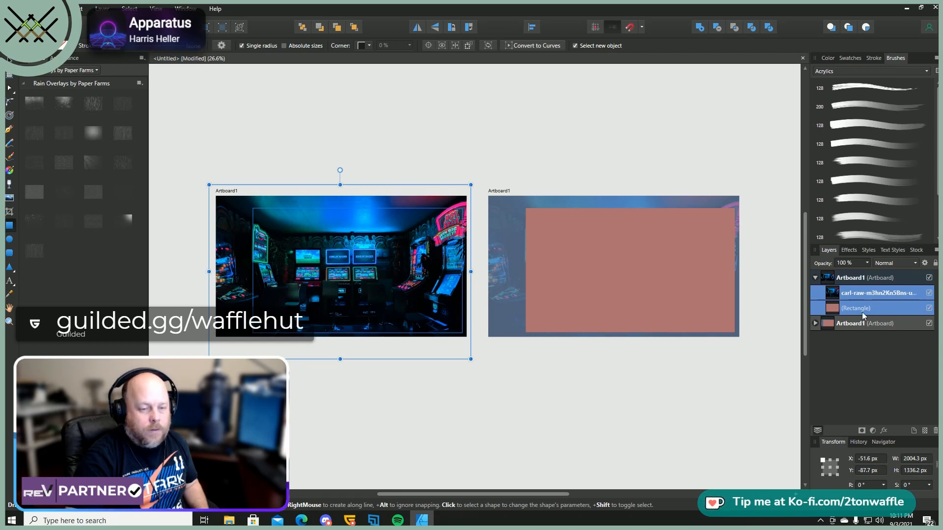
- Move the arcade photo back below the red rectangle in the left artboard's layer order
left_click(854, 293)
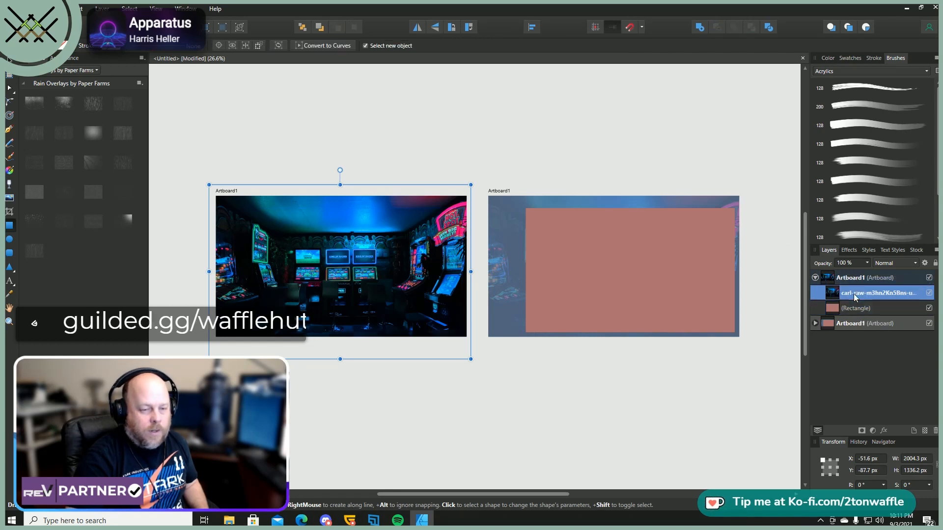
left_click_drag(854, 298, 853, 296)
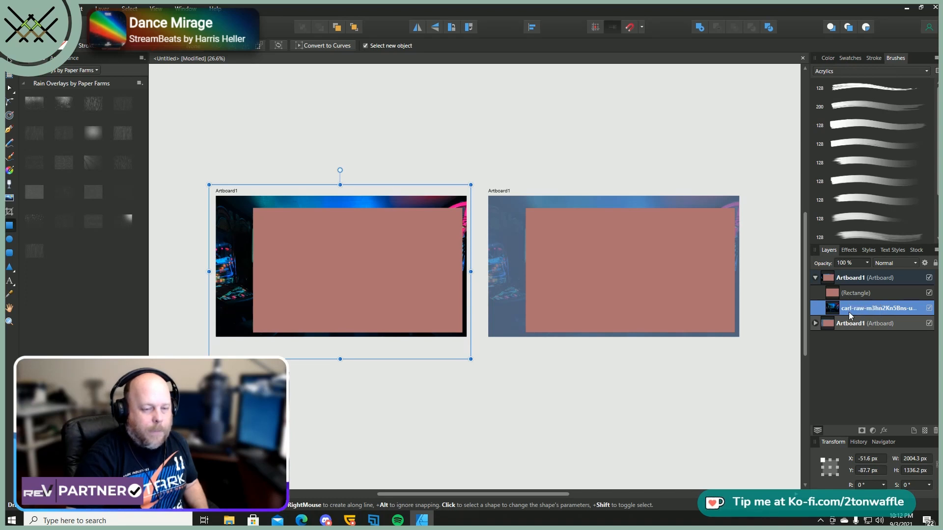
mouse_move(841, 308)
left_mouse_down()
mouse_move(844, 299)
mouse_move(849, 318)
mouse_move(851, 304)
left_mouse_up()
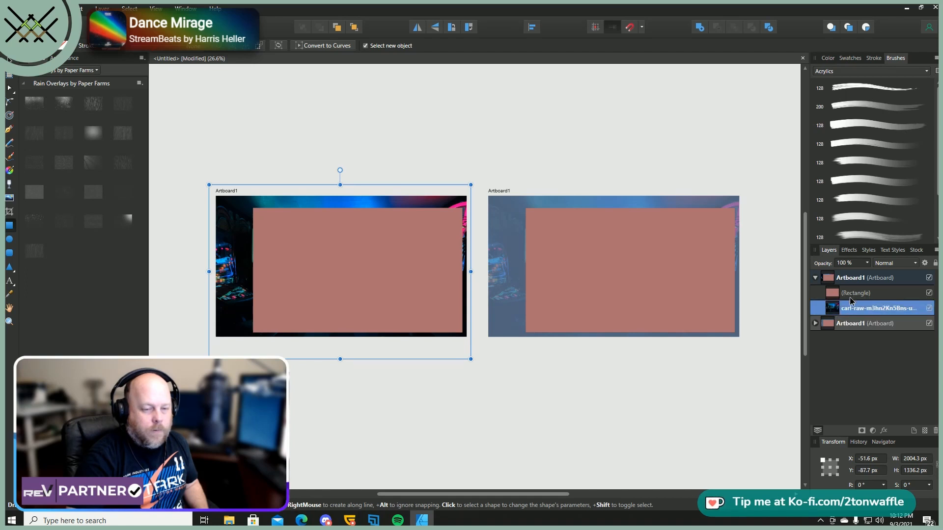
- Try nesting the red rectangle inside the arcade photo layer, undo it, and reselect the rectangle above the photo
left_click(851, 294)
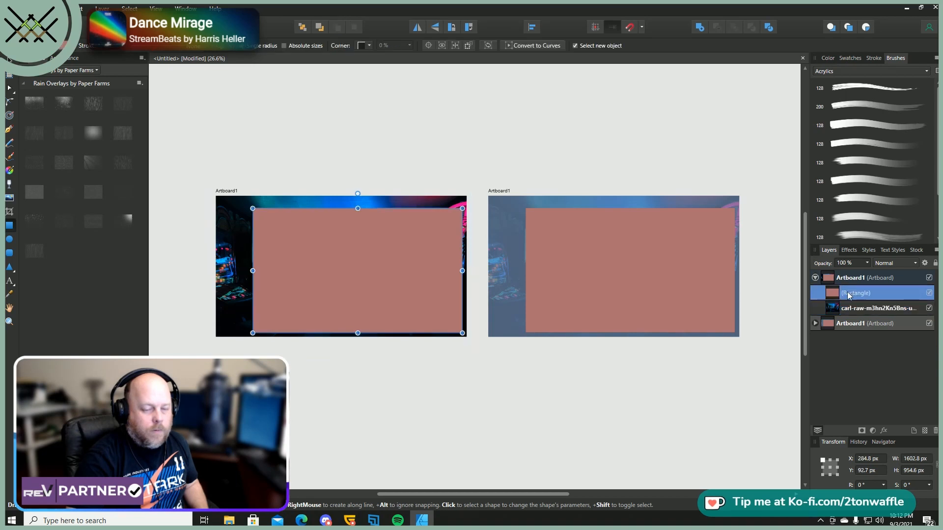
left_click_drag(841, 309, 839, 310)
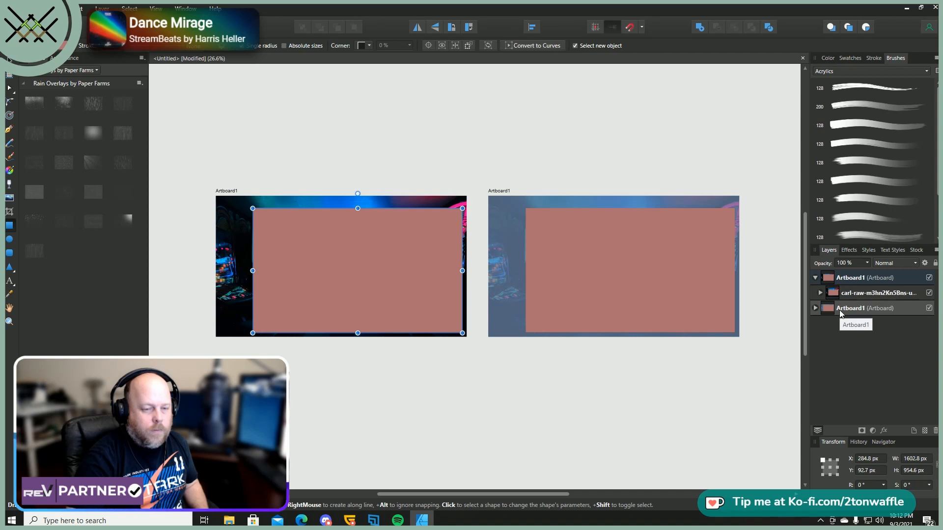
left_click(820, 293)
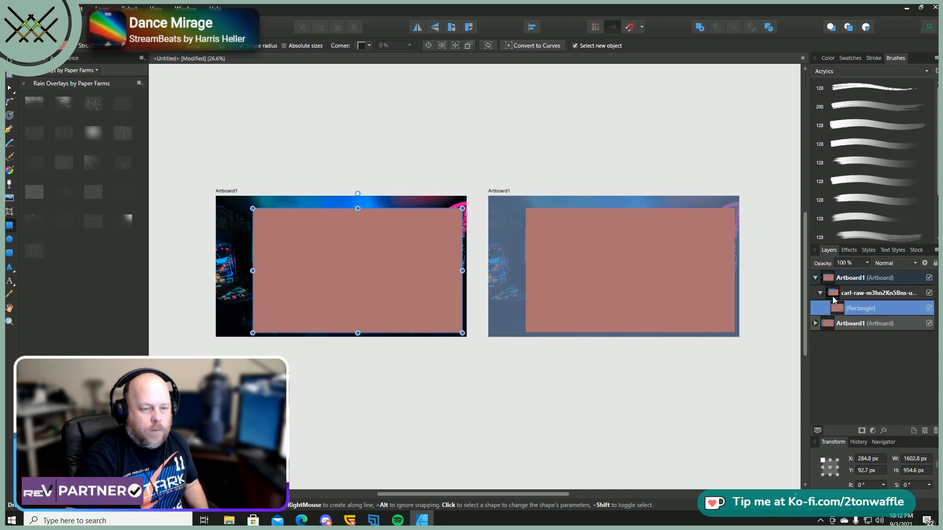
left_click(855, 296)
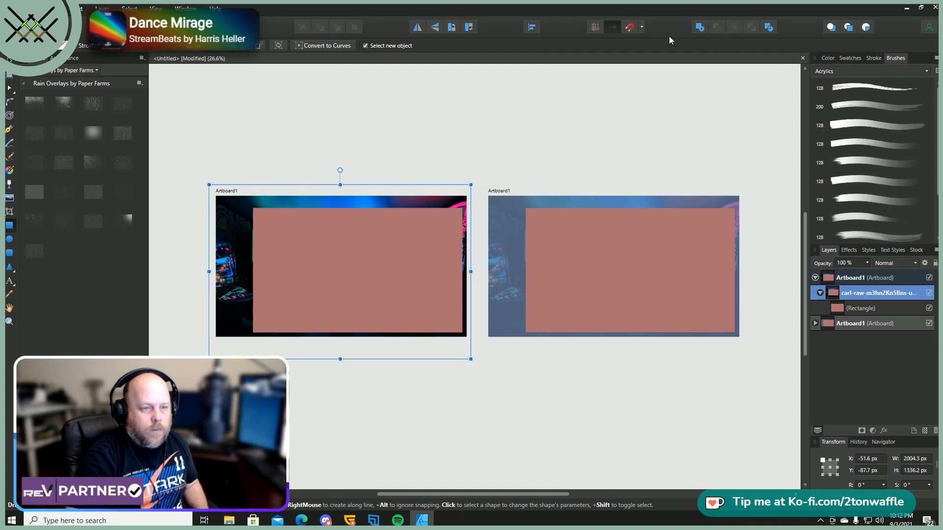
key("ctrl+z")
key("ctrl+z")
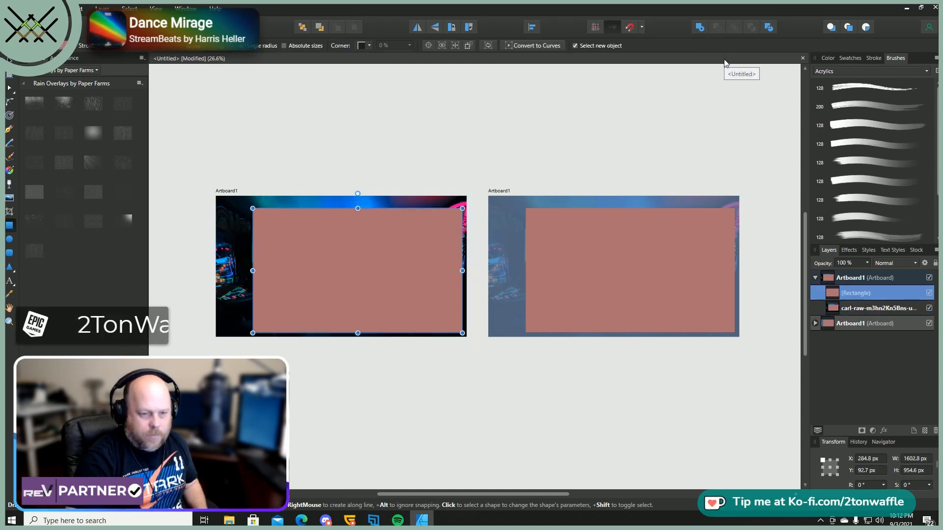
double_click(848, 294)
left_click_drag(846, 299, 840, 309)
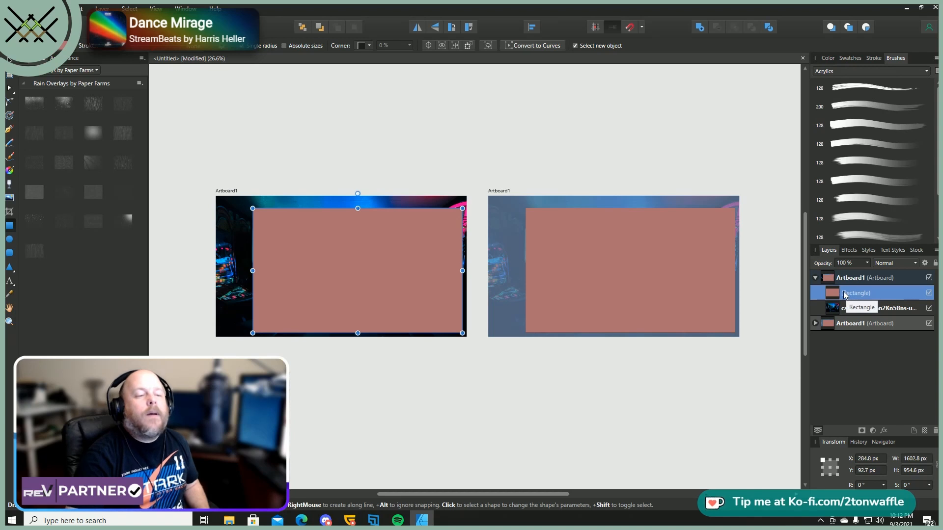
- Place the foggyrain.png overlay from the Rain Overlays by Paper Farms assets onto the left artboard
left_click_drag(96, 132, 329, 246)
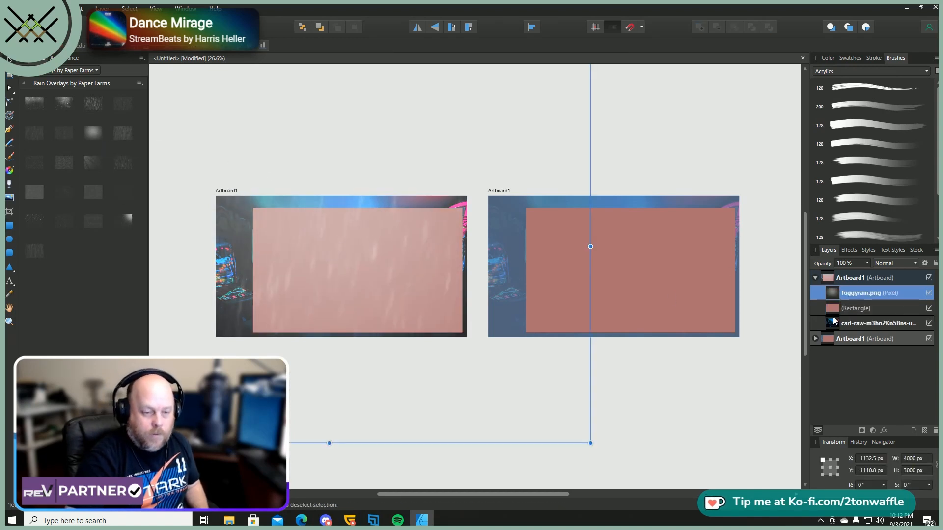
- Try subtracting the red rectangle from the arcade photo in the left artboard, and undo it
left_click(850, 313)
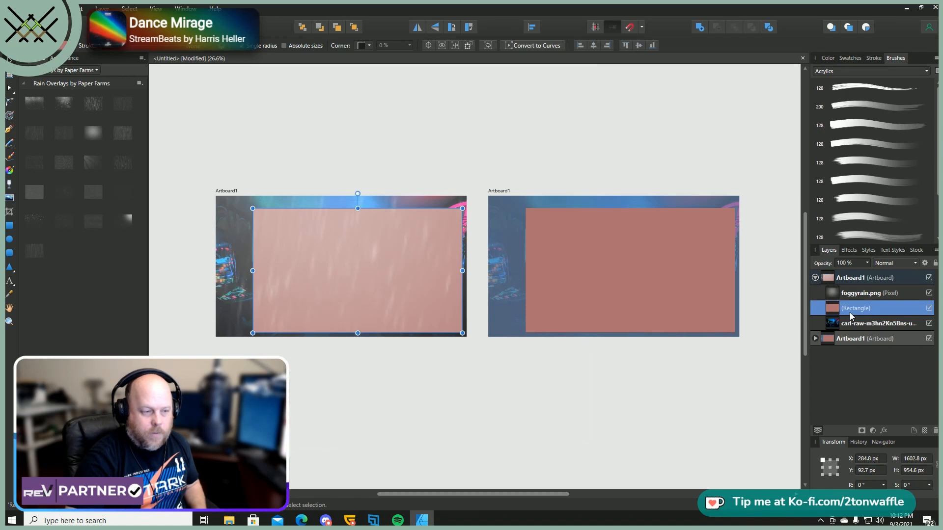
left_click(853, 294, "shift")
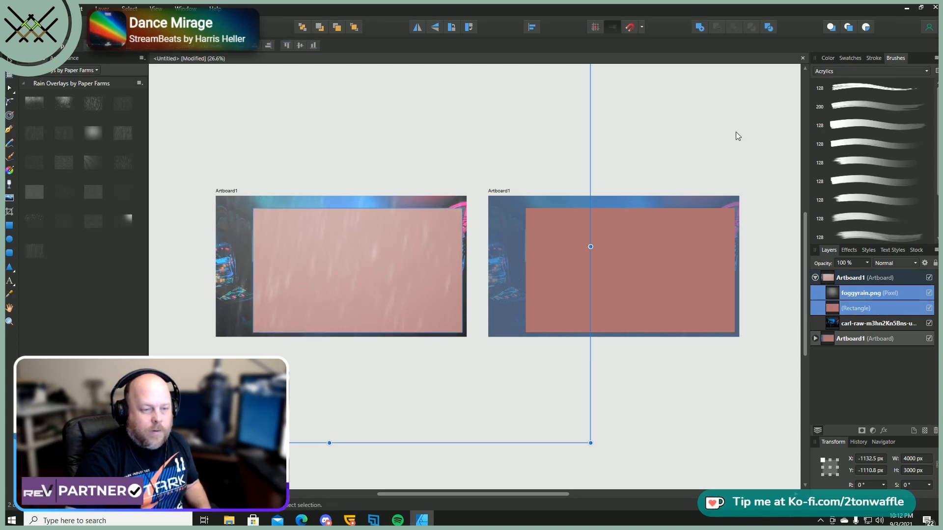
left_click(856, 306)
left_click(858, 323, "shift")
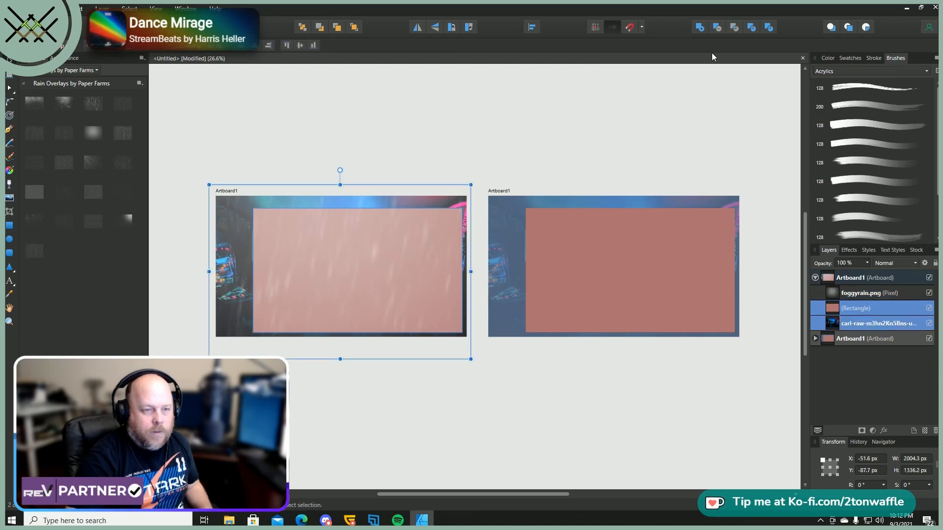
left_click(717, 28)
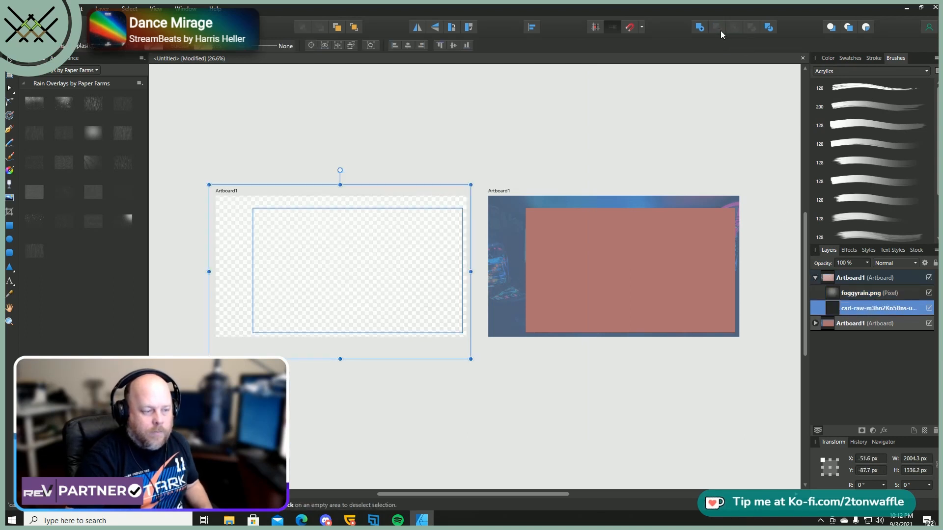
key("ctrl+z")
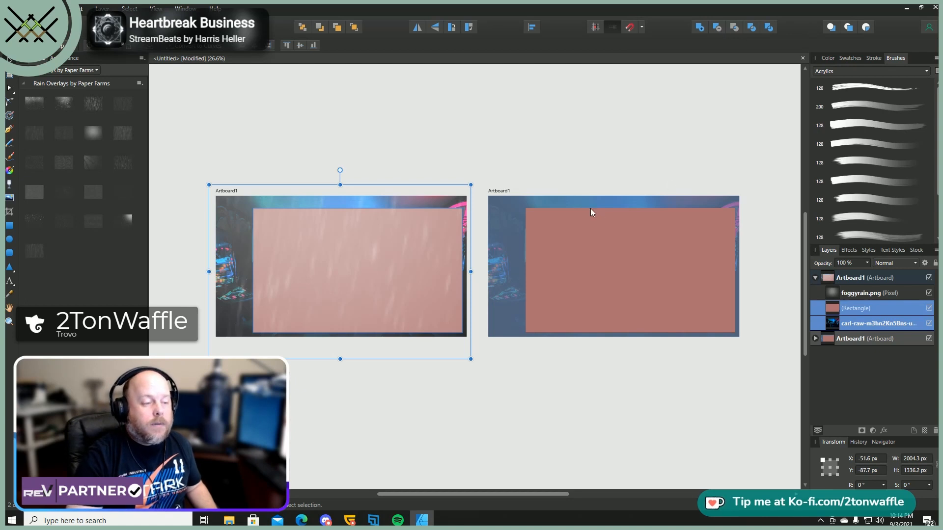
- Delete the foggyrain.png overlay and draw a blue rectangle about 2037 × 1233 px covering the whole left artboard
left_click(843, 294)
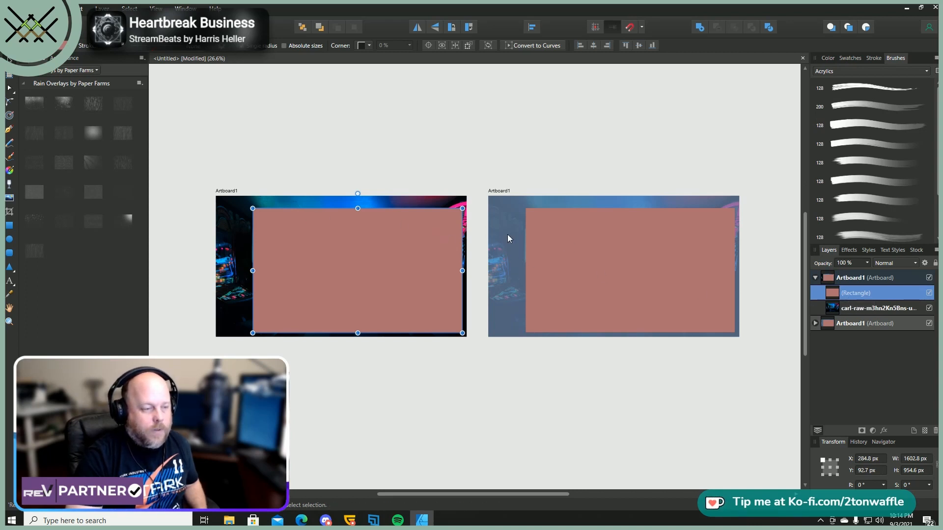
left_click(9, 226)
left_click_drag(207, 184, 471, 346)
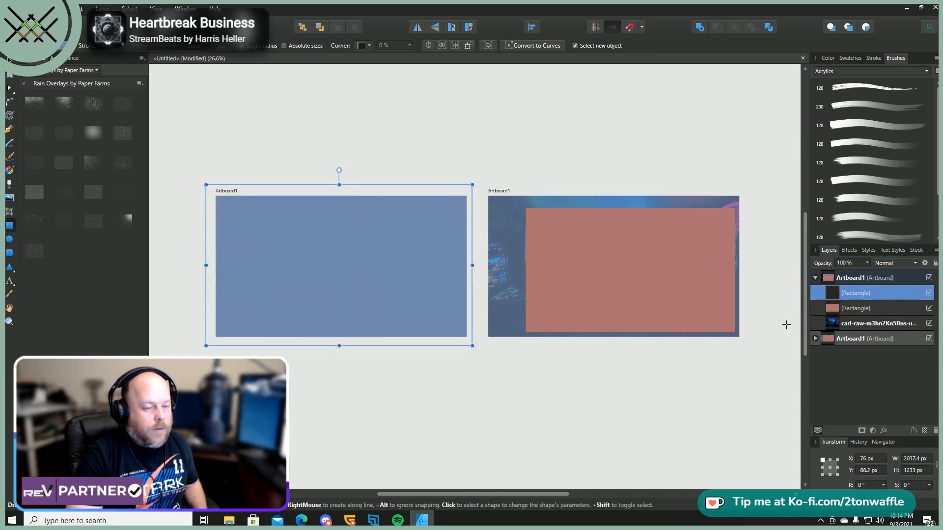
- Nest the arcade photo inside the red rectangle, try the Subtract operation on it with the blue rectangle, and undo the subtraction
left_click(858, 310)
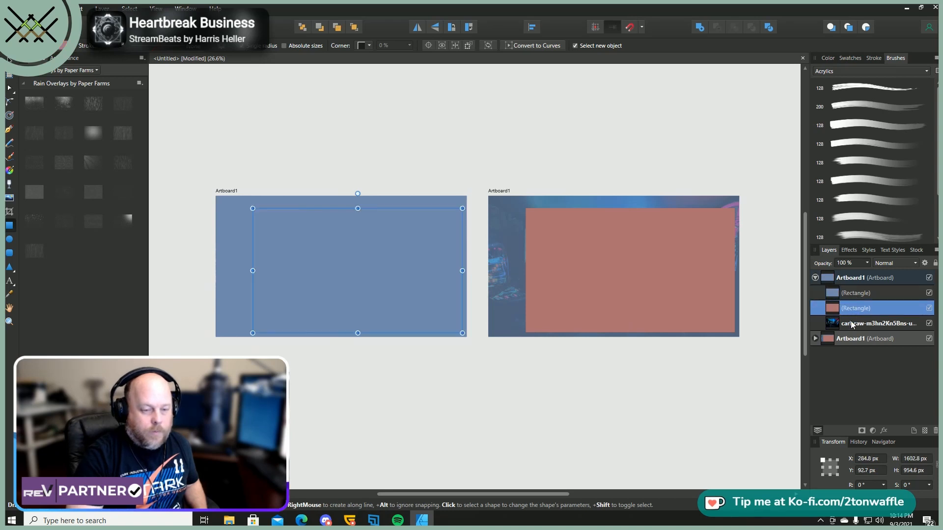
left_click_drag(853, 324, 842, 314)
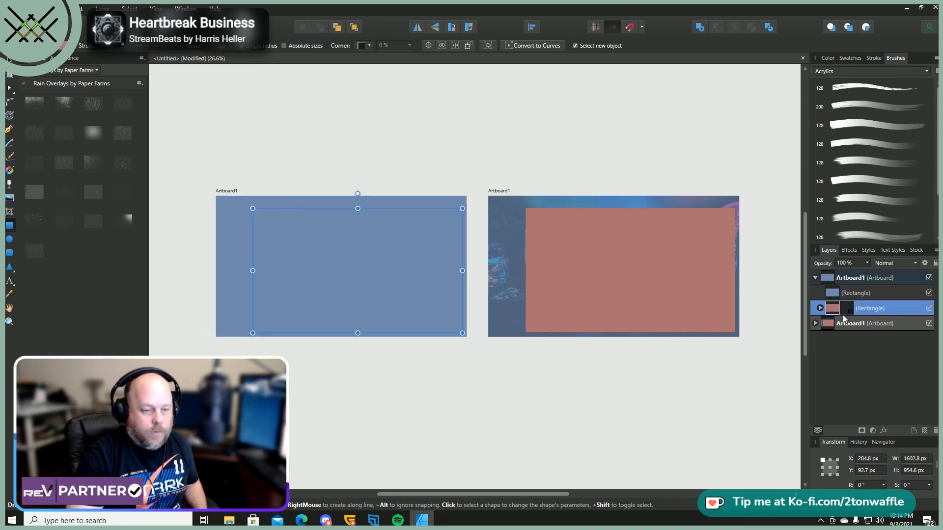
left_click(863, 294, "shift")
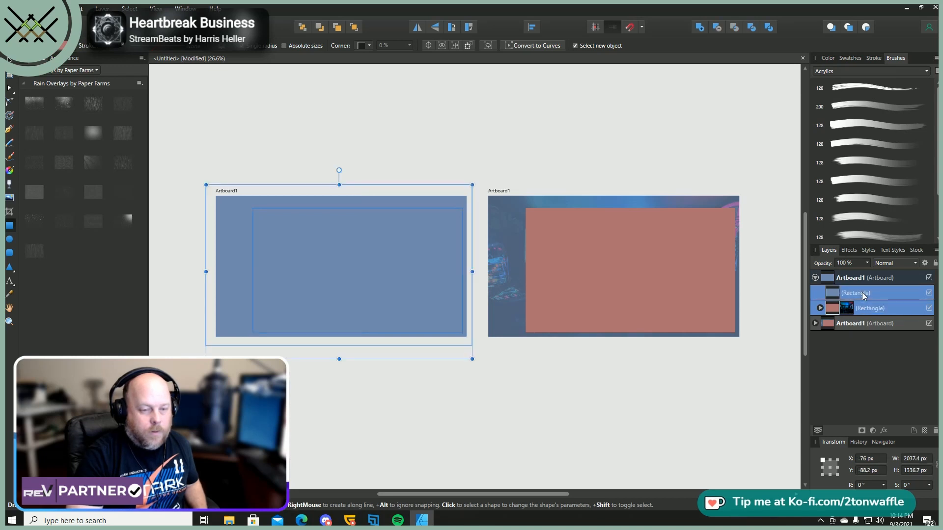
left_click(717, 29)
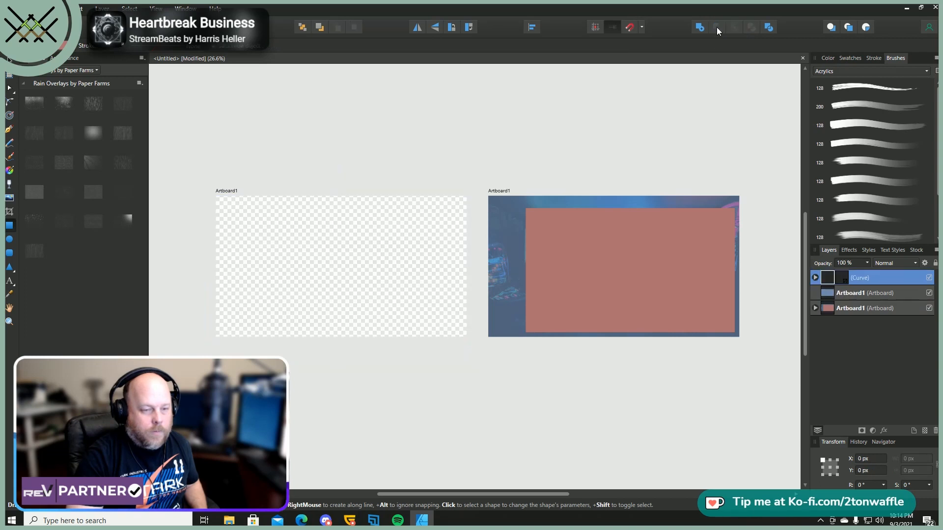
key("ctrl+z")
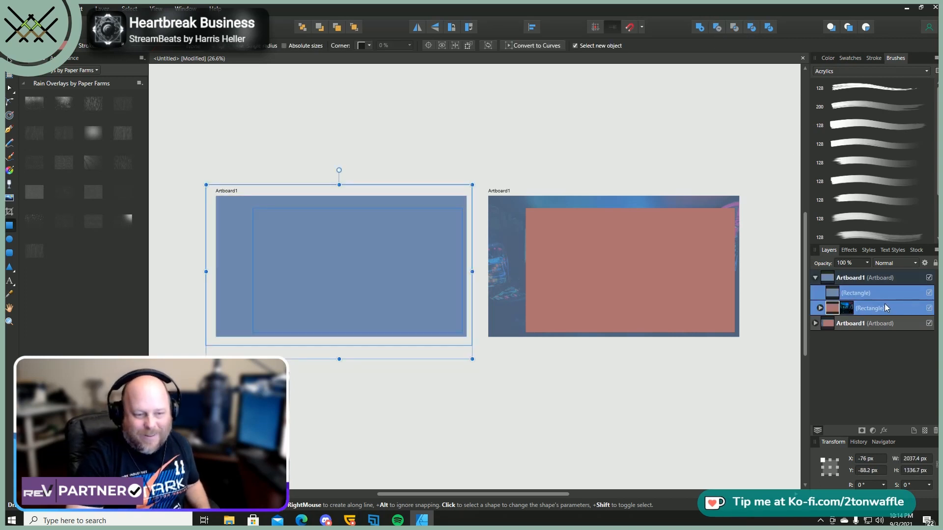
- Try nesting the blue rectangle with the red one, undo it, and move the red rectangle above the blue rectangle
left_click(878, 292)
double_click(877, 293)
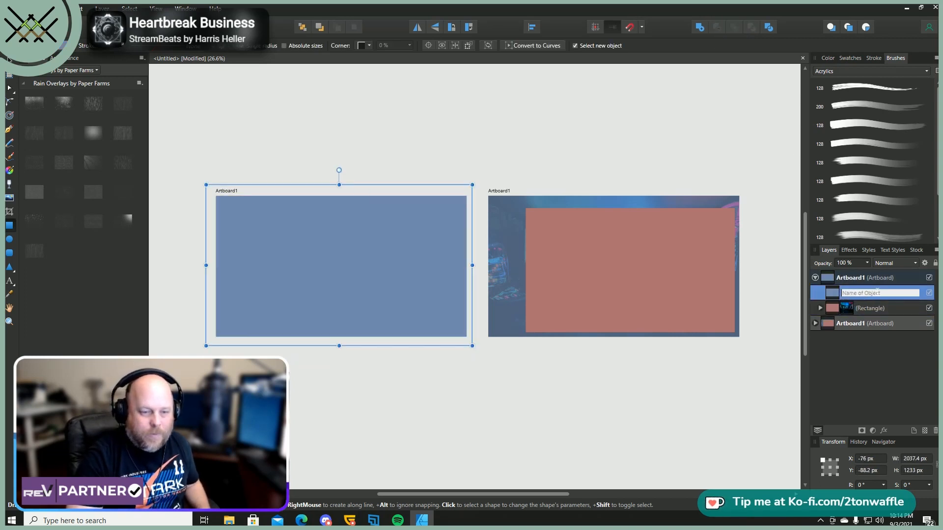
left_click_drag(877, 293, 878, 315)
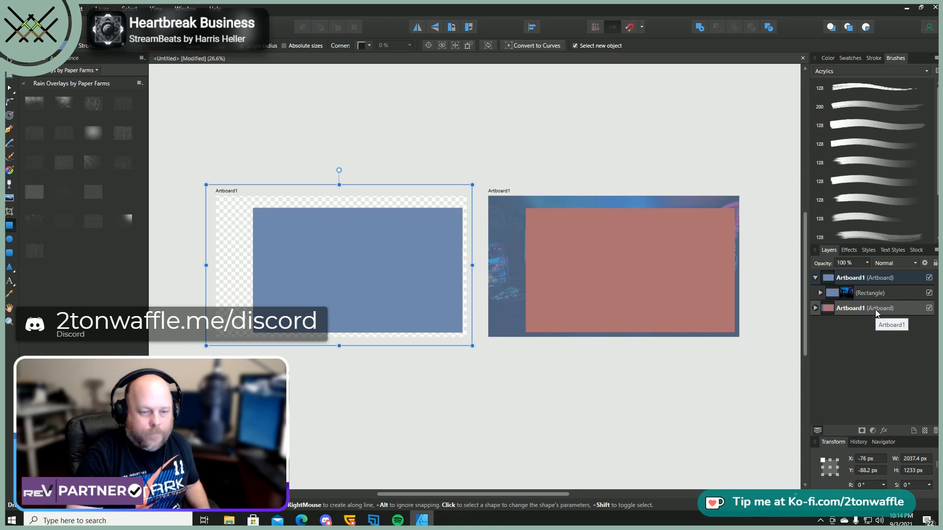
key("ctrl+z")
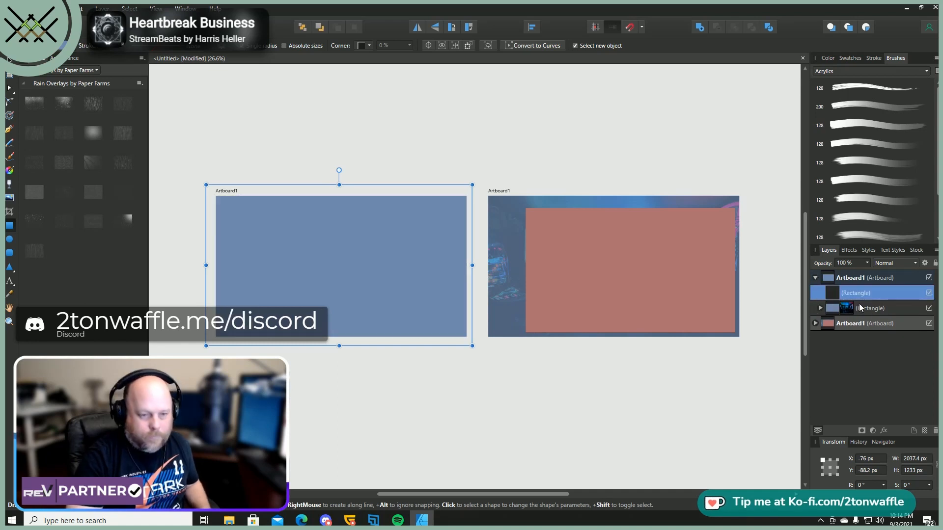
left_click_drag(871, 308, 870, 294)
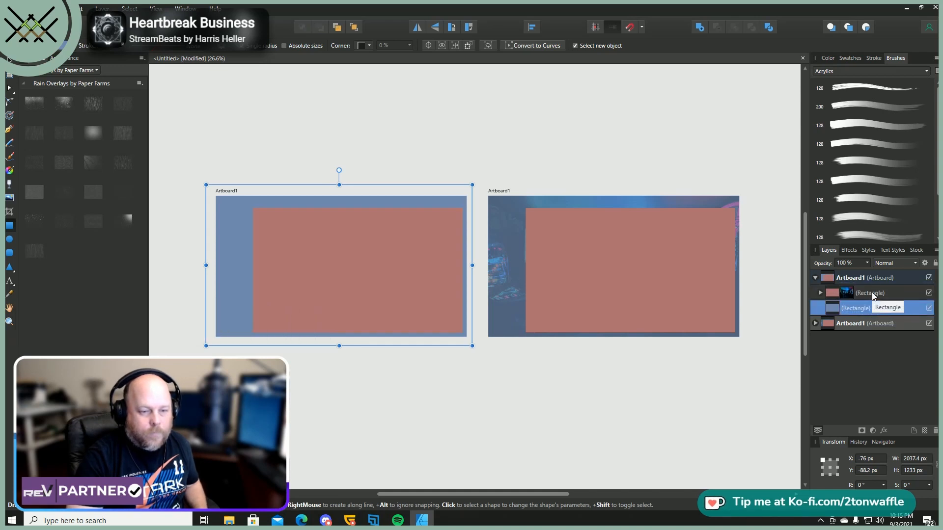
- Group the red rectangle together with its nested arcade photo, ungroup it again, and expand the rectangle's layer
left_click(865, 293)
left_click(820, 294)
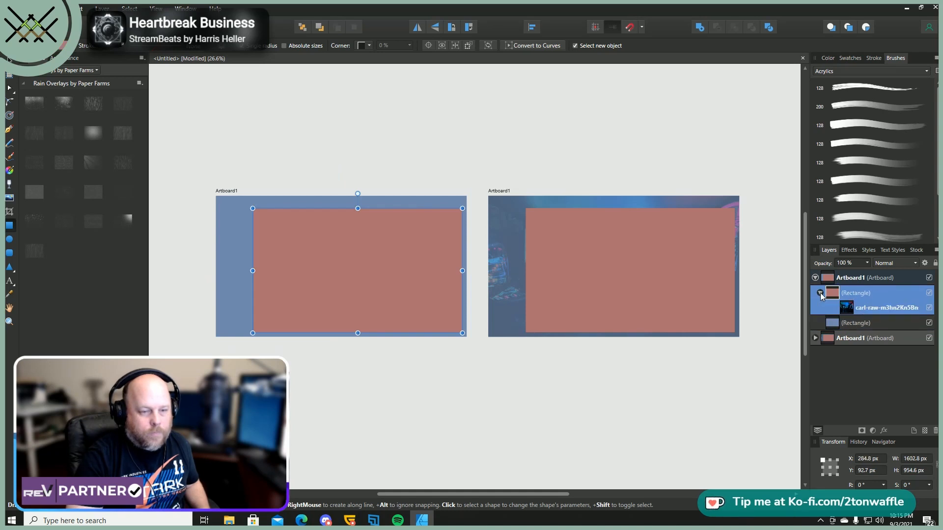
mouse_move(857, 309)
left_mouse_down()
mouse_move(860, 325)
mouse_move(865, 313)
left_mouse_up()
right_click(866, 297)
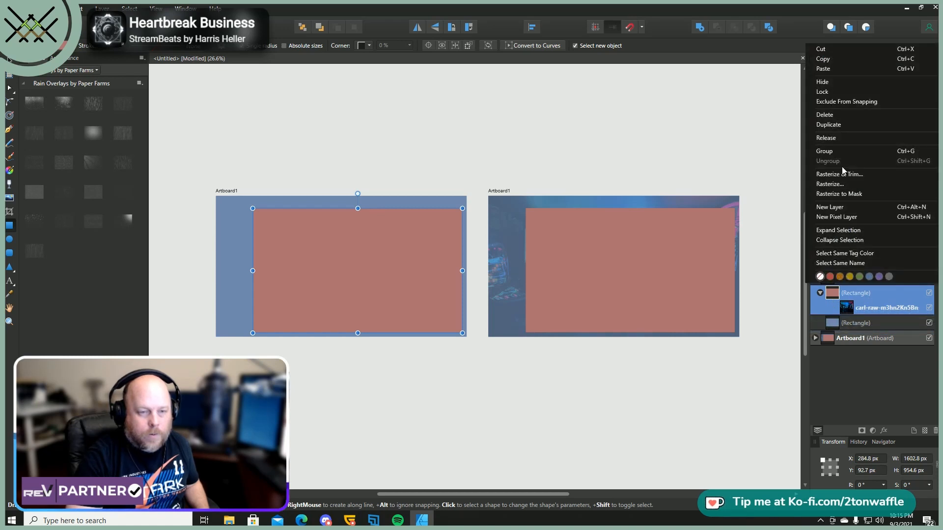
left_click(832, 150)
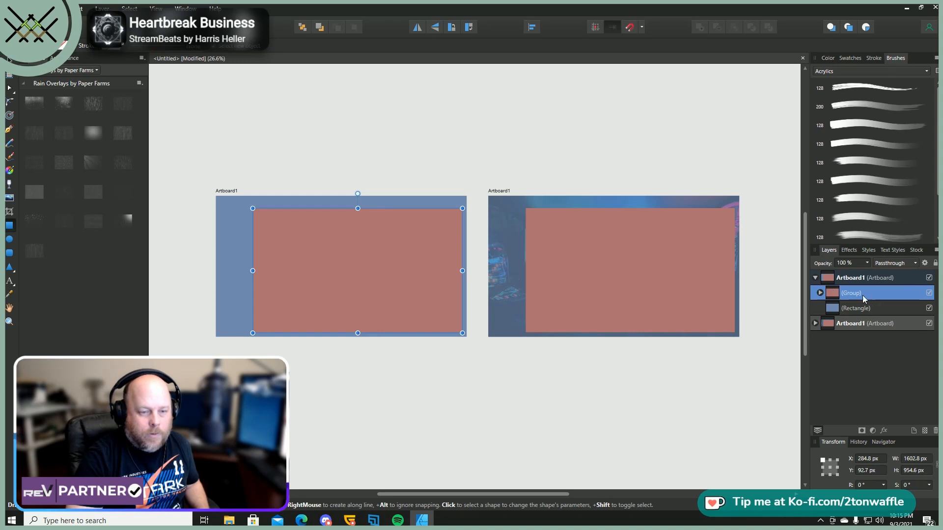
right_click(861, 295)
left_click(847, 163)
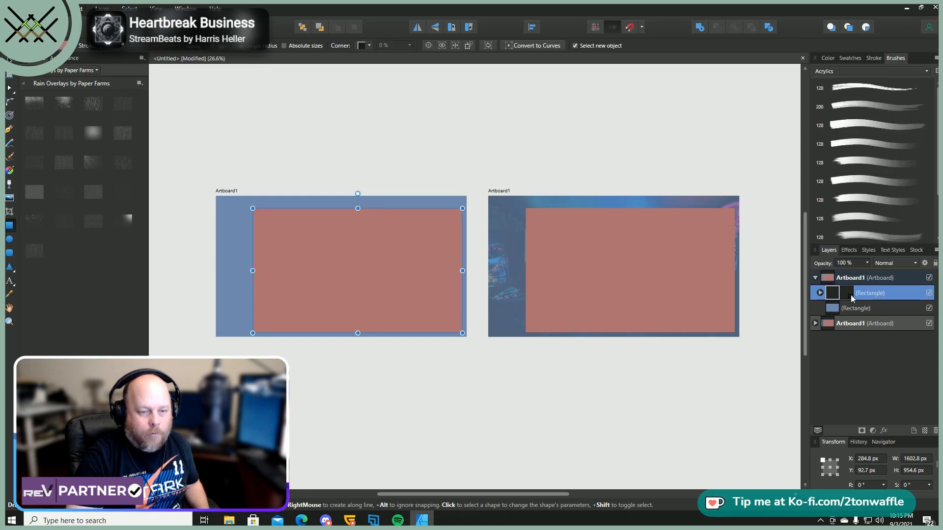
left_click(820, 293)
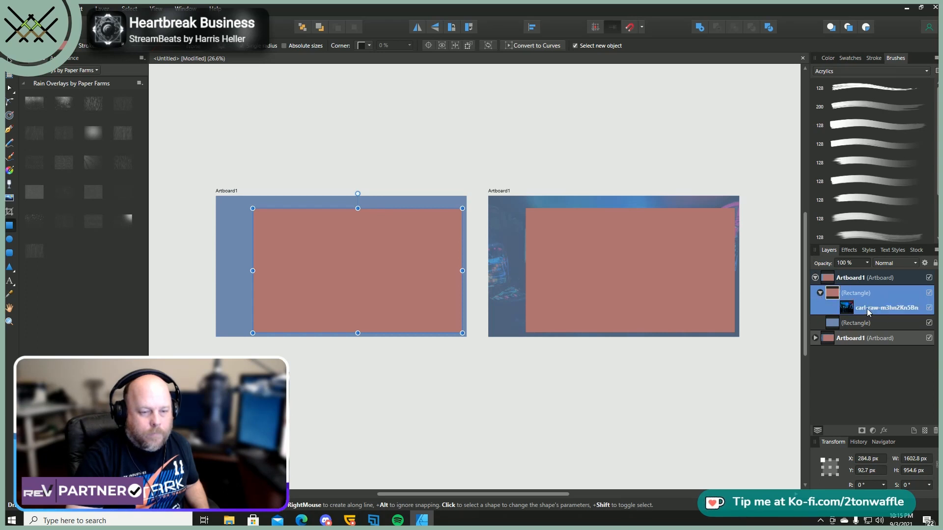
- Group the red rectangle once more and undo back to the arcade photo as a separate layer below both rectangles
left_click(877, 285)
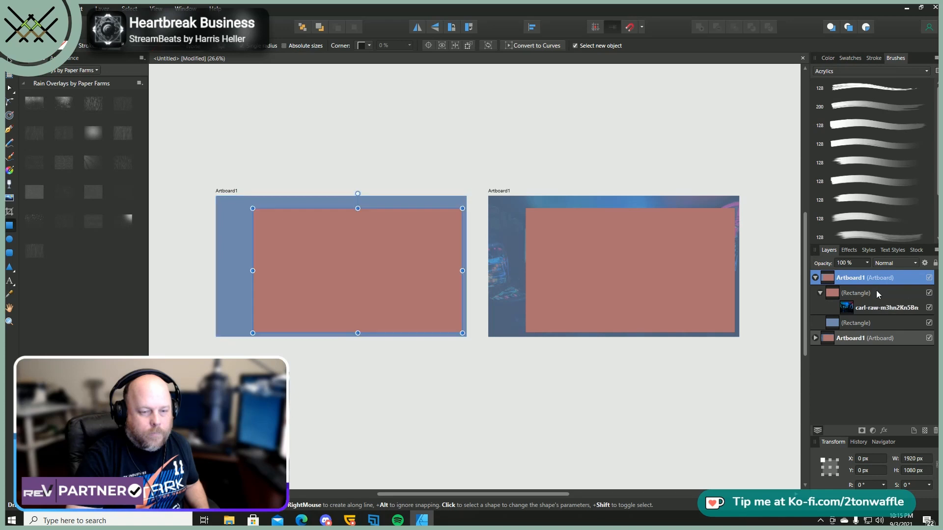
left_click(876, 292)
key("ctrl+g")
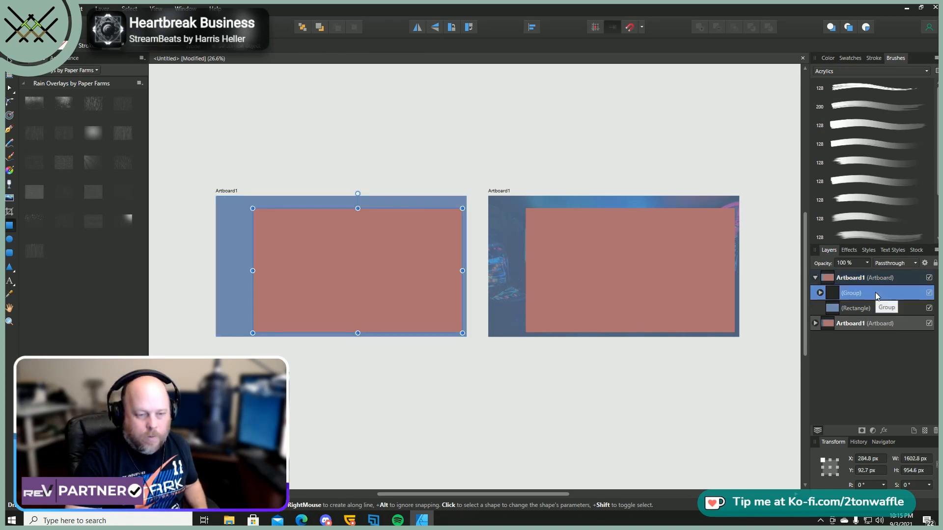
key("ctrl+z")
key("ctrl+[")
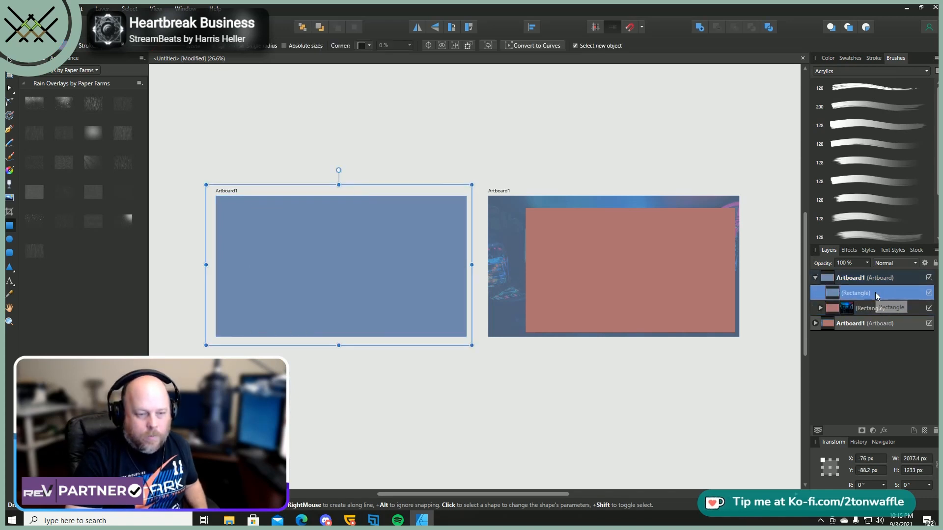
key("ctrl+z")
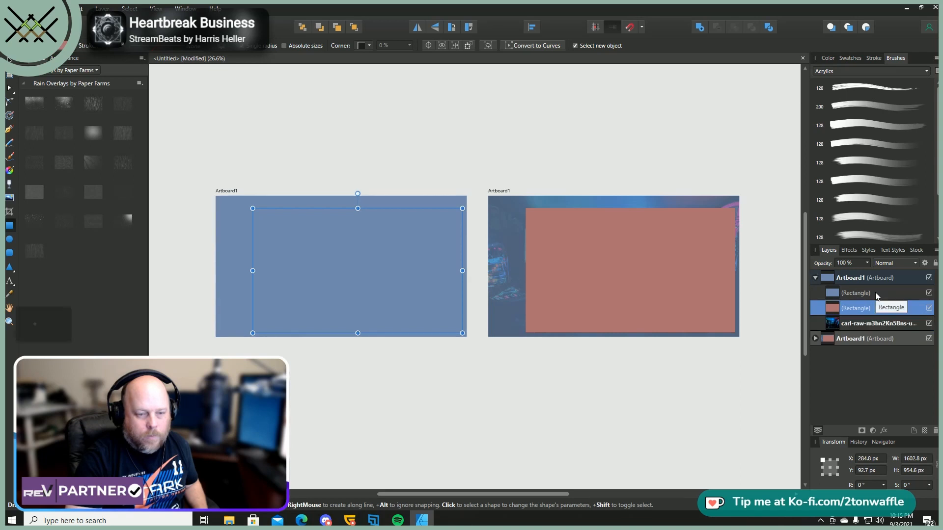
- Hide the blue rectangle and try dropping the arcade photo onto the red rectangle's layer, returning the photo below it
left_click(860, 319)
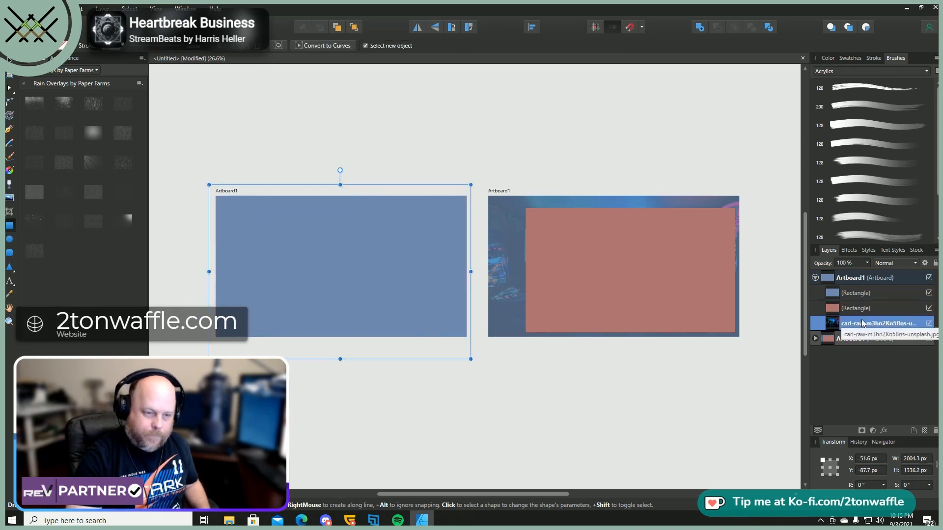
left_click(929, 293)
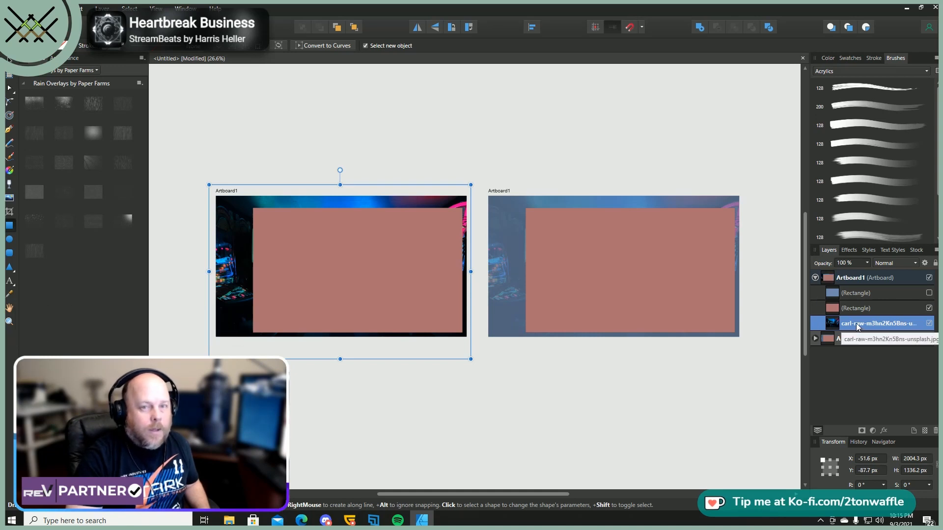
left_click_drag(857, 326, 839, 313)
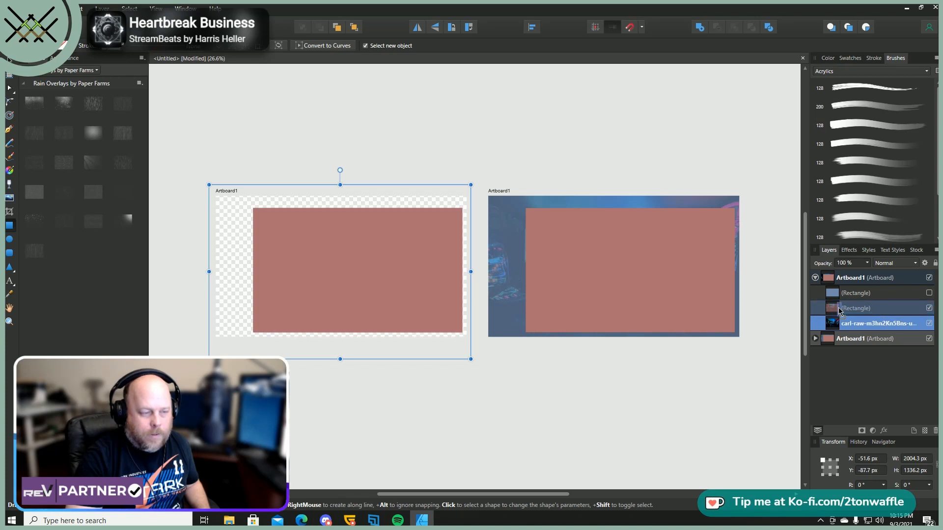
left_click_drag(841, 312, 848, 325)
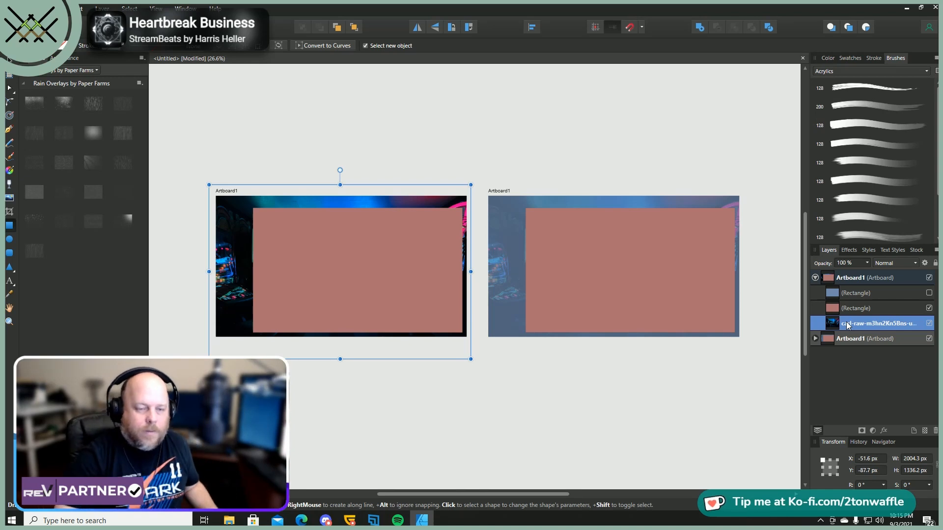
- Swap visibility from the red to the blue rectangle, try shifting the photo onto the red layer, and show the red rectangle again
left_click(929, 308)
left_click(929, 294)
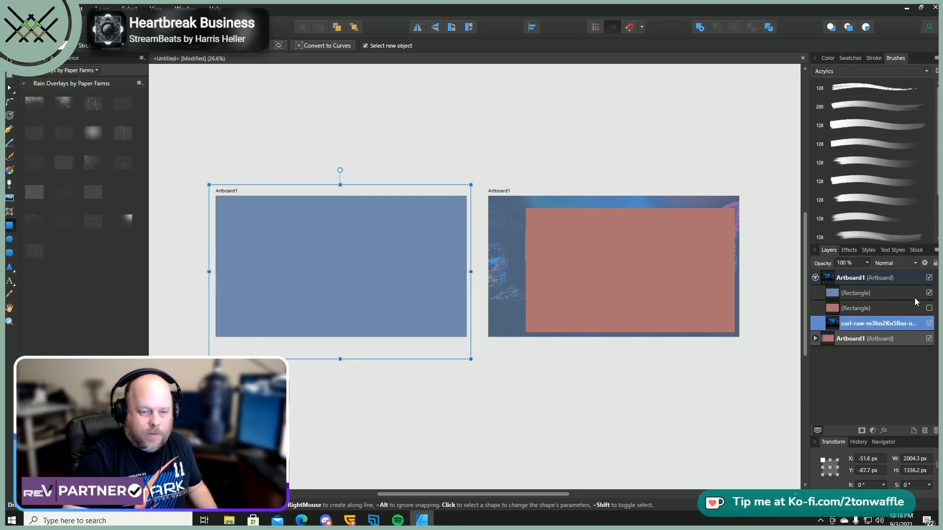
mouse_move(837, 324)
left_mouse_down()
mouse_move(839, 294)
mouse_move(839, 317)
left_mouse_up()
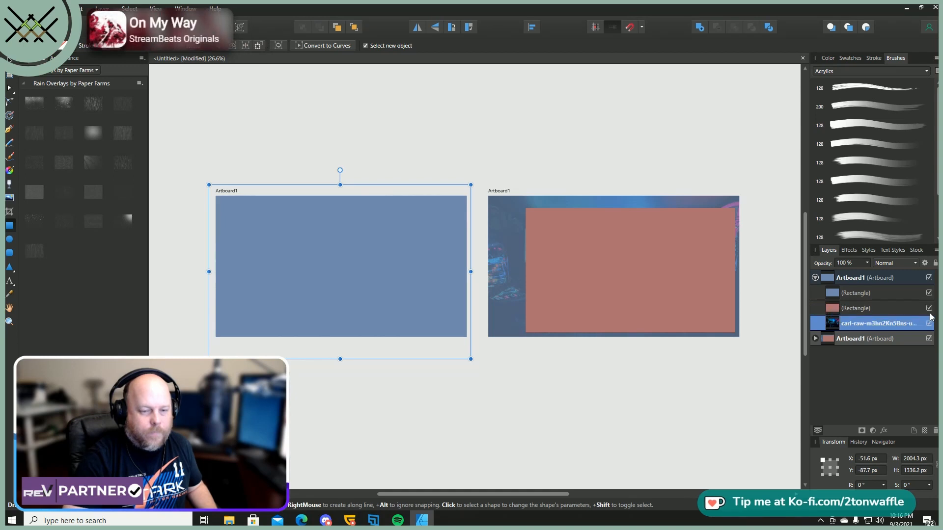
left_click(929, 308)
- Try the Subtract operation on the blue and red rectangles in the left artboard, and undo it
left_click(894, 307)
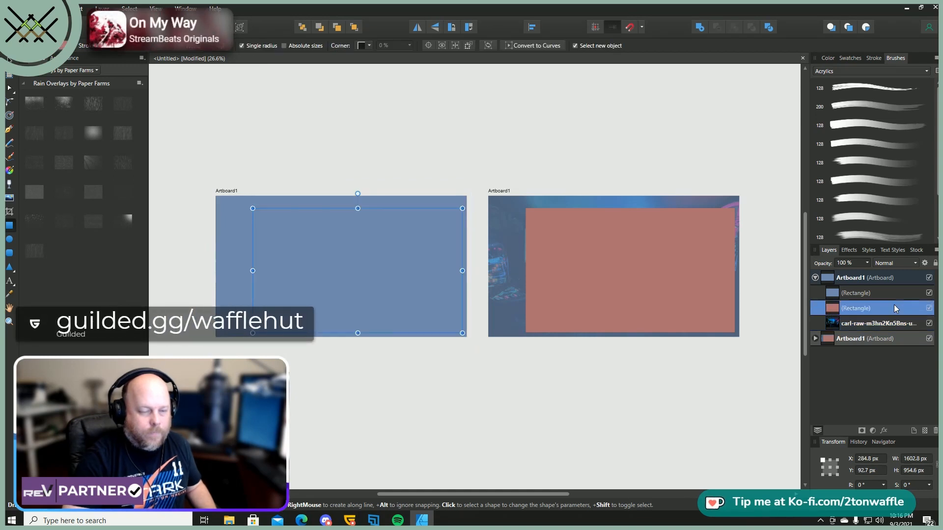
left_click(878, 294)
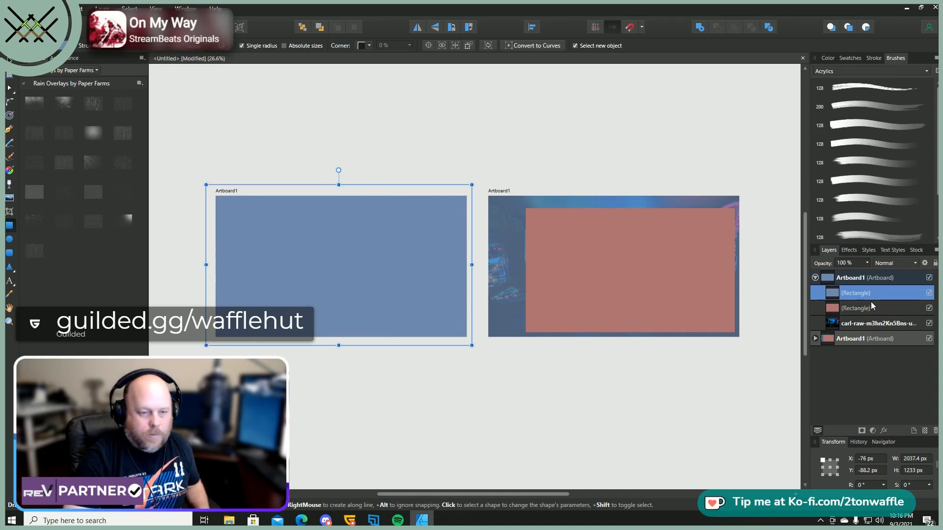
left_click(872, 311, "shift")
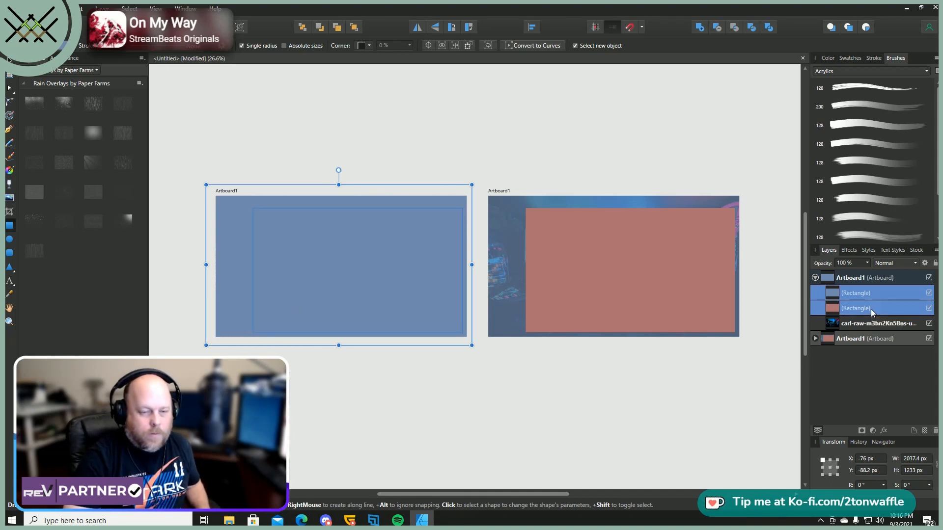
left_click(717, 28)
key("ctrl+z")
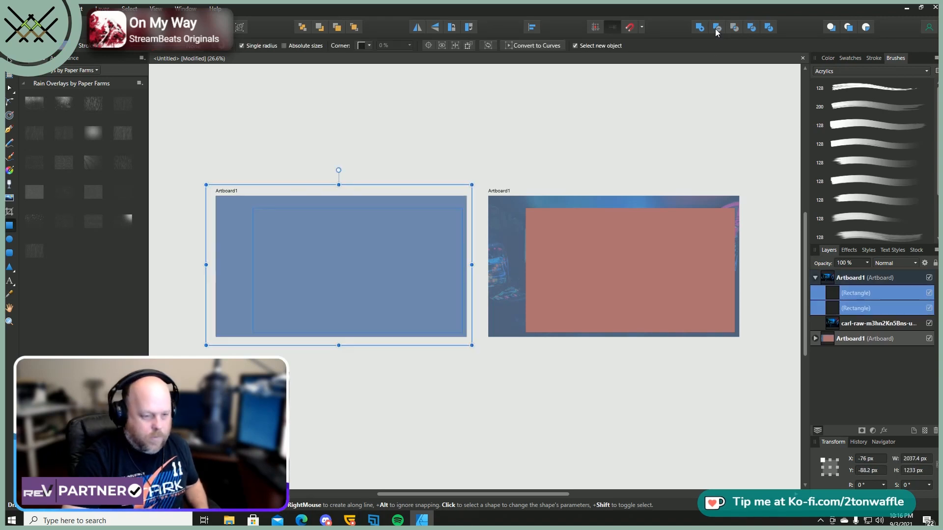
- Move the blue rectangle below the red one in the left artboard, try subtracting the red from the blue, and undo the subtraction
left_click(853, 311)
left_click_drag(845, 293, 851, 316)
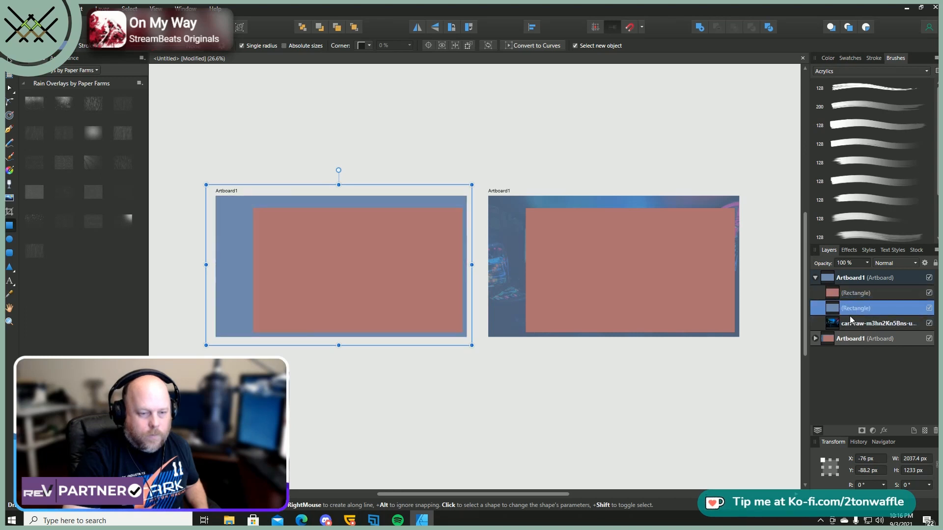
left_click(856, 293, "shift")
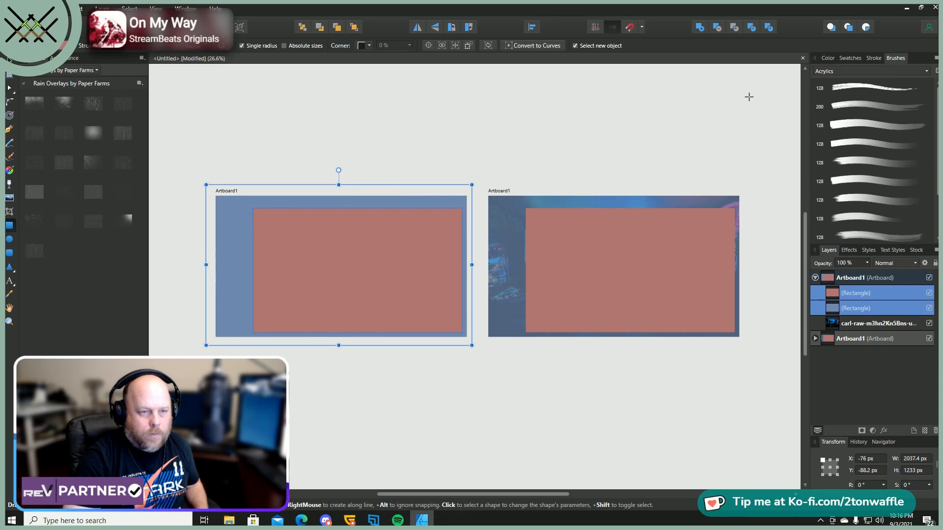
left_click(718, 28)
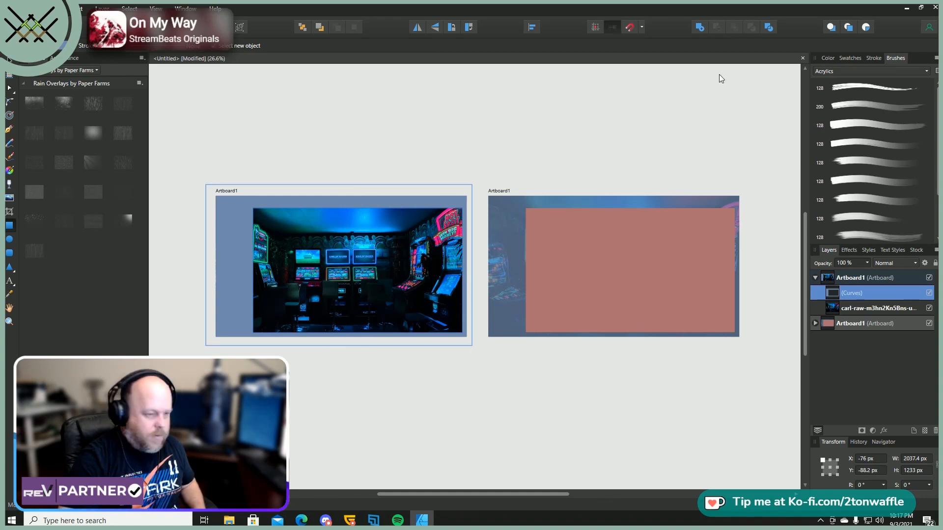
key("ctrl+z")
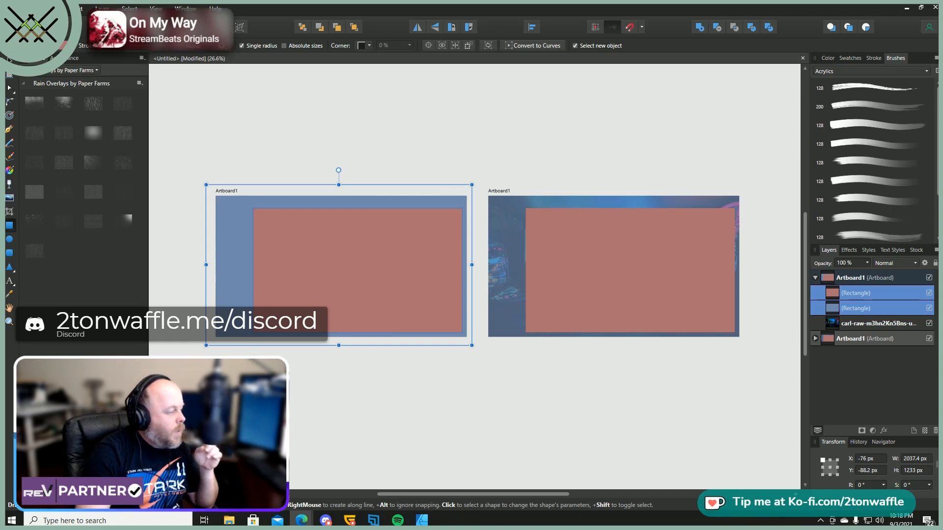
- Delete the arcade photo from the left artboard
left_click(865, 326)
key("Delete")
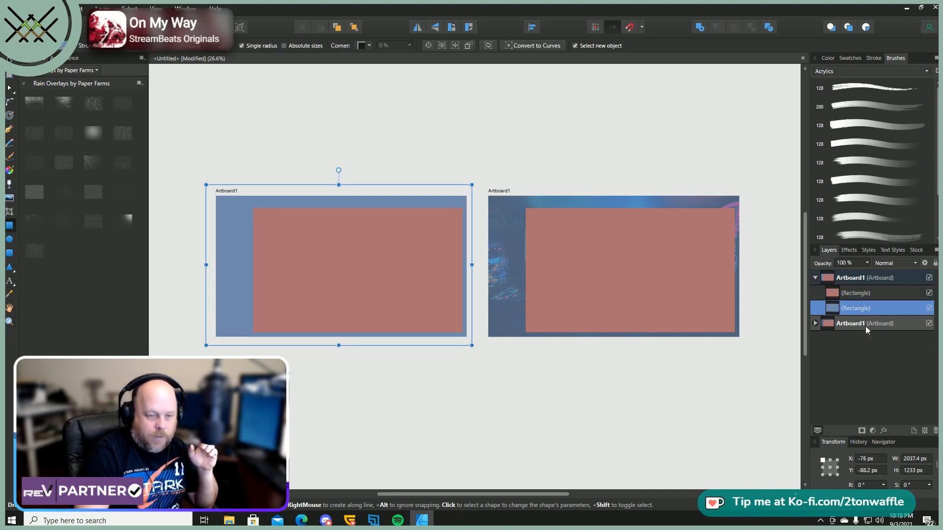
- Place the orange-smoke forest photo from the Unsplash folder between the left artboard's two rectangles and move it over the artboard
left_click(10, 9)
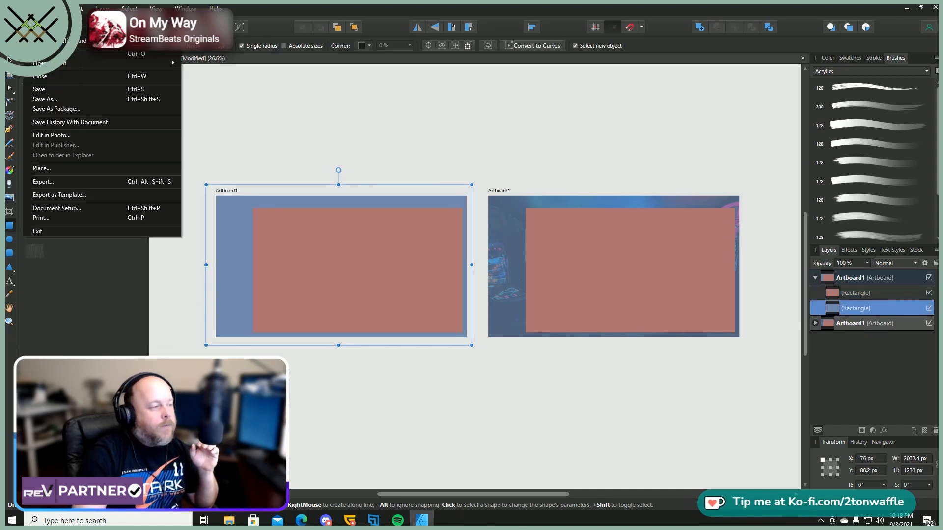
left_click(60, 169)
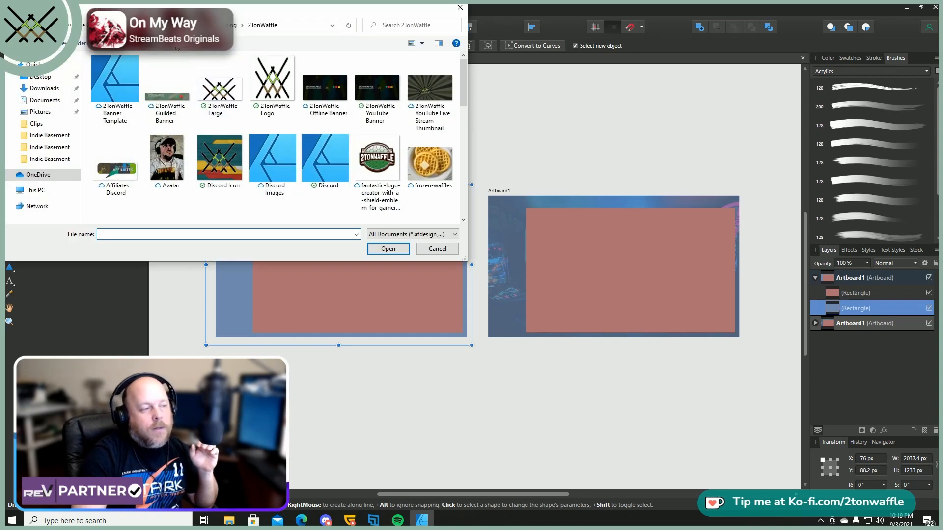
left_click(190, 25)
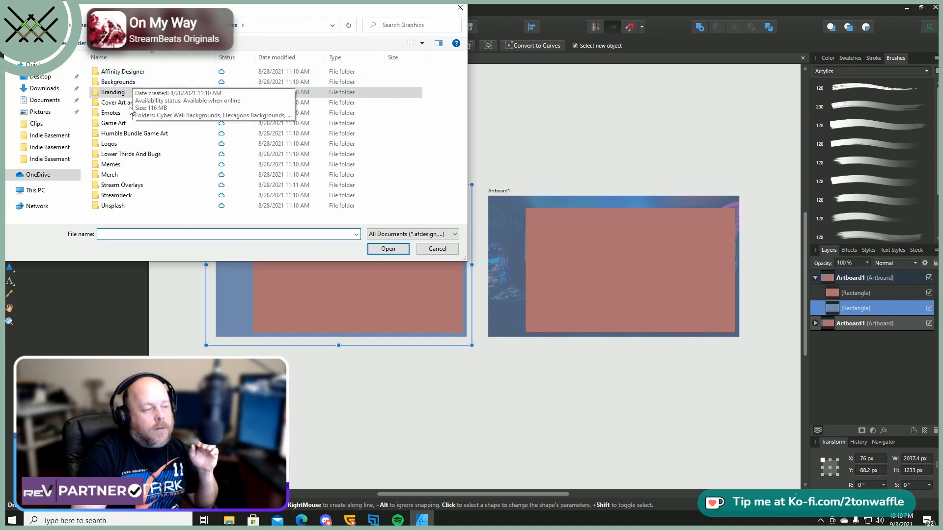
double_click(125, 208)
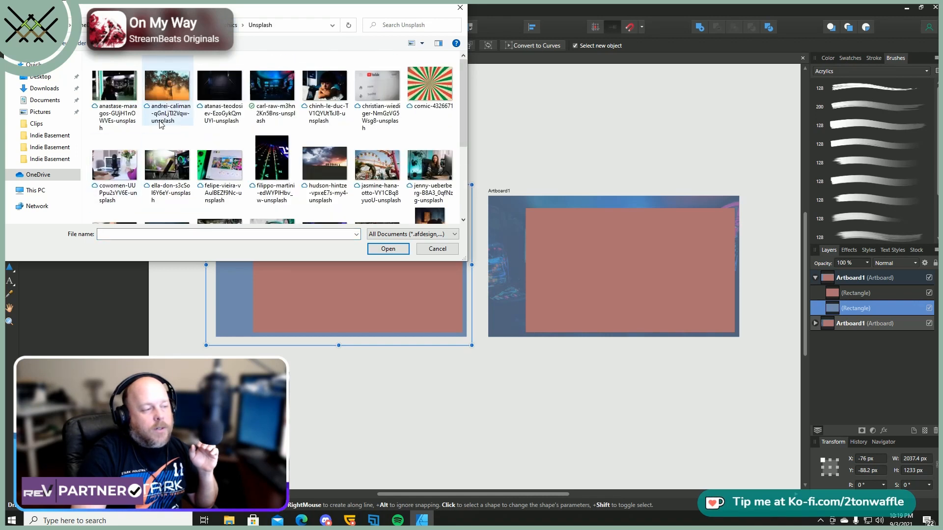
double_click(174, 90)
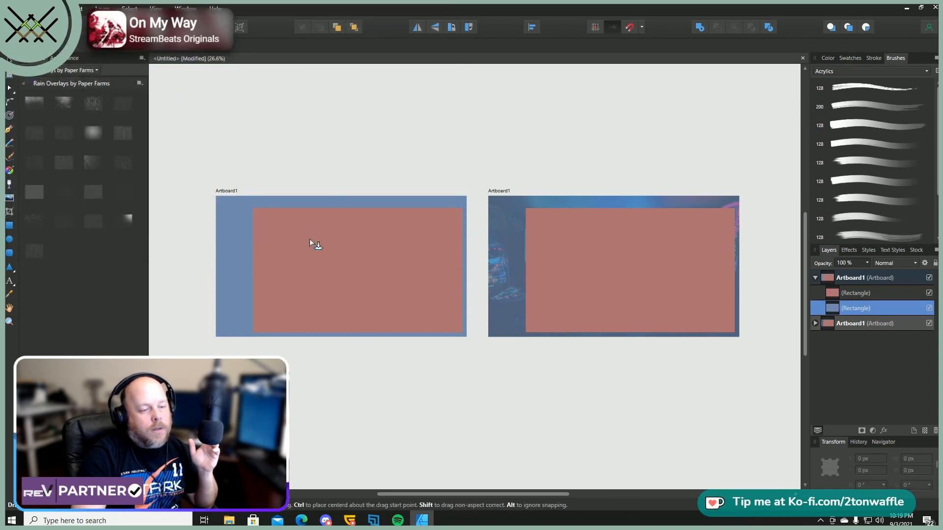
left_click(292, 238)
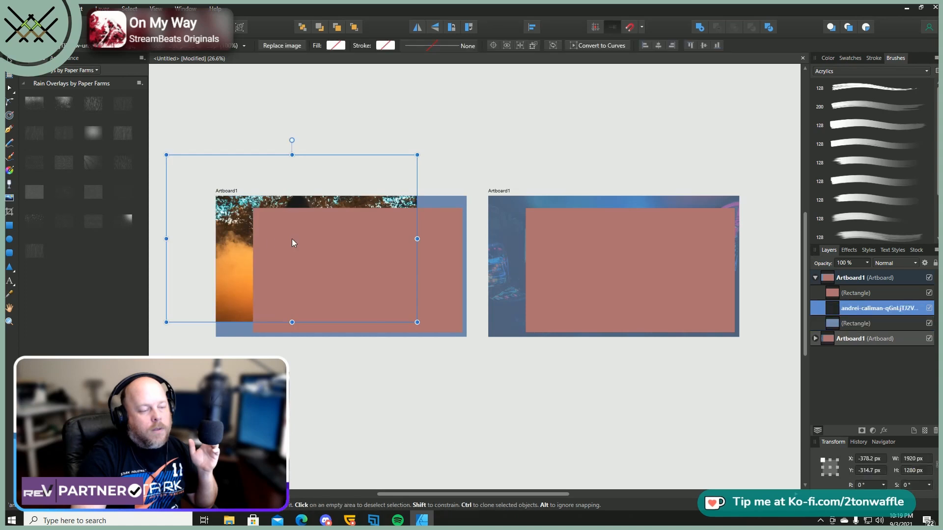
left_click_drag(231, 237, 287, 263)
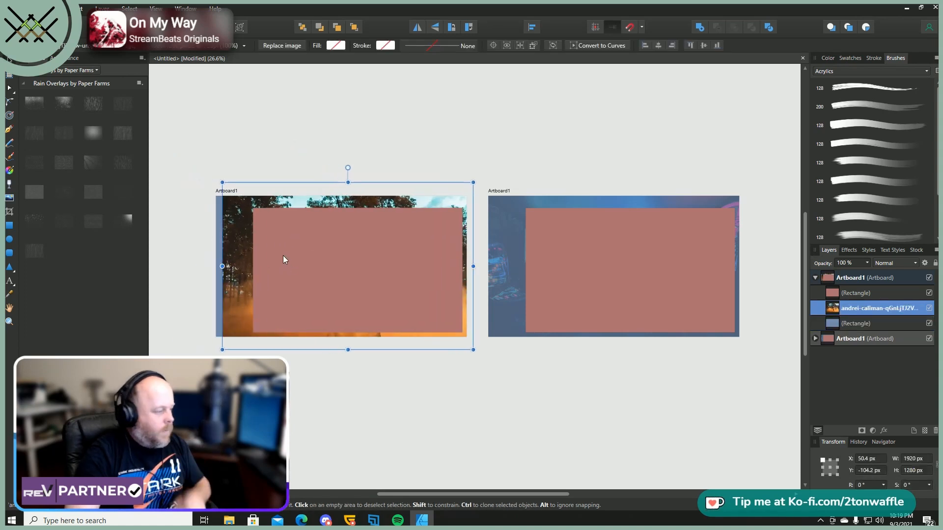
- Try subtracting the red rectangle from the forest photo, and undo back to before the photo was placed
left_click(854, 293, "shift")
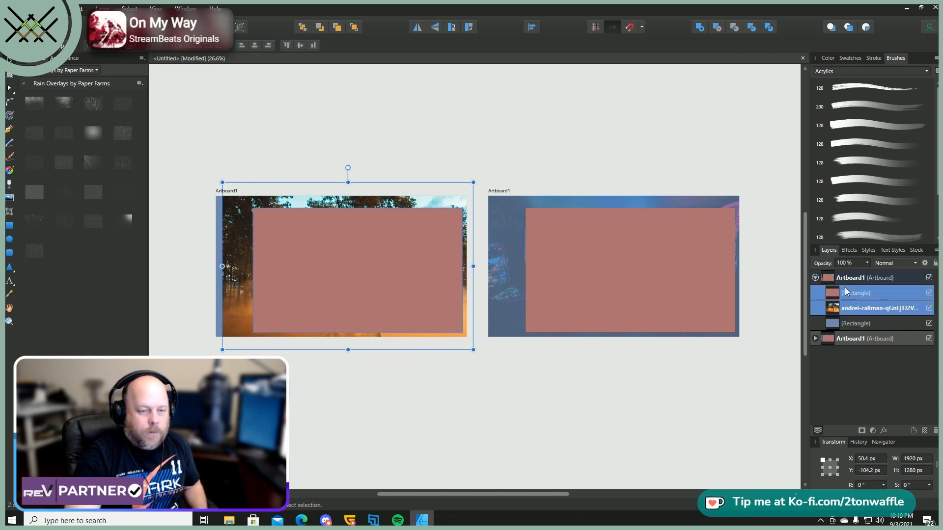
left_click(717, 27)
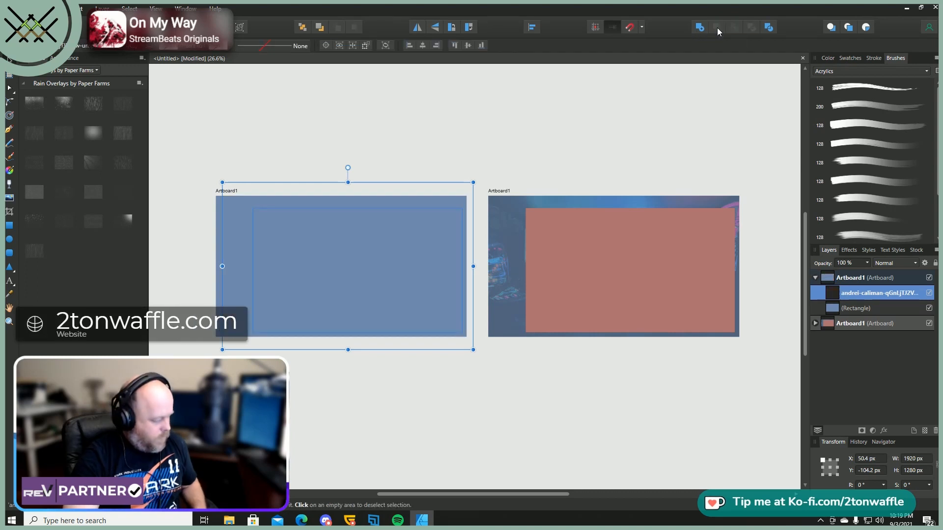
key("ctrl+z")
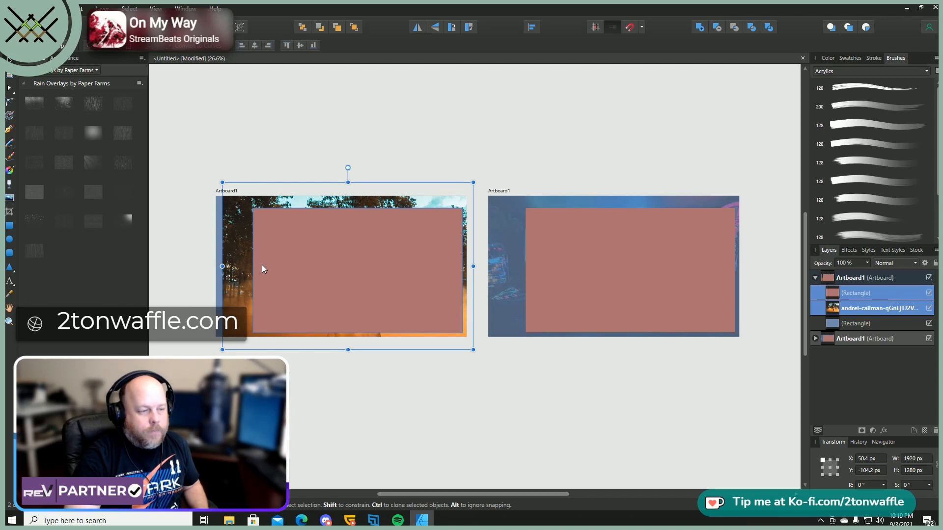
key("ctrl+z")
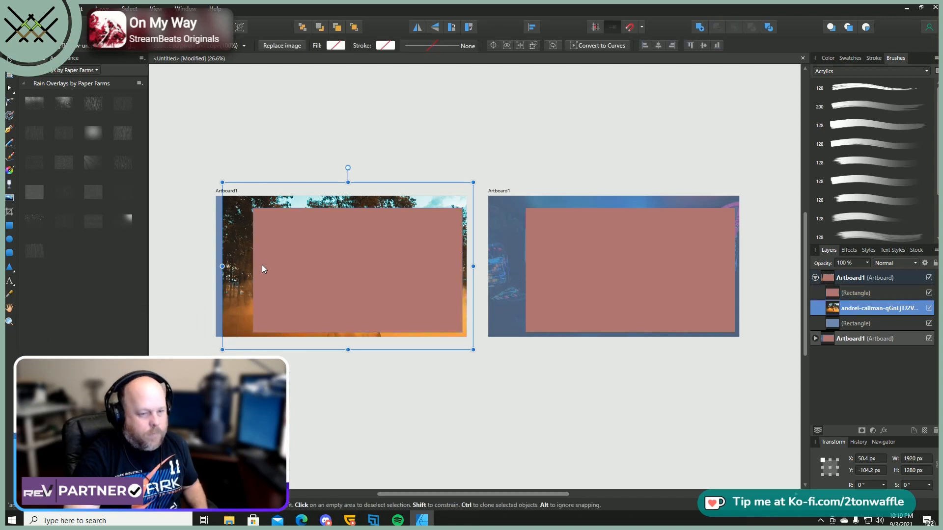
key("ctrl+z")
key("ctrl+z")
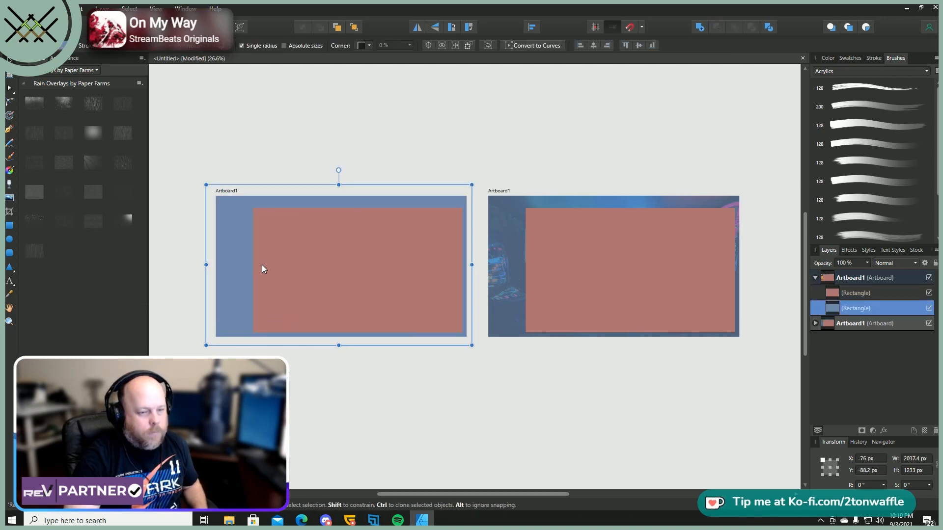
- Place the orange-smoke forest photo above the red rectangle and move it to cover most of the left artboard
left_click(869, 292)
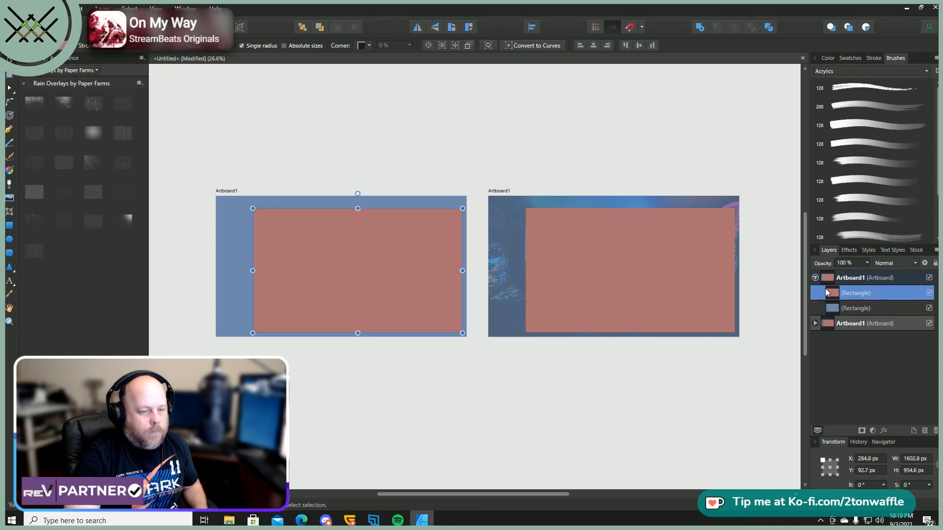
left_click(30, 9)
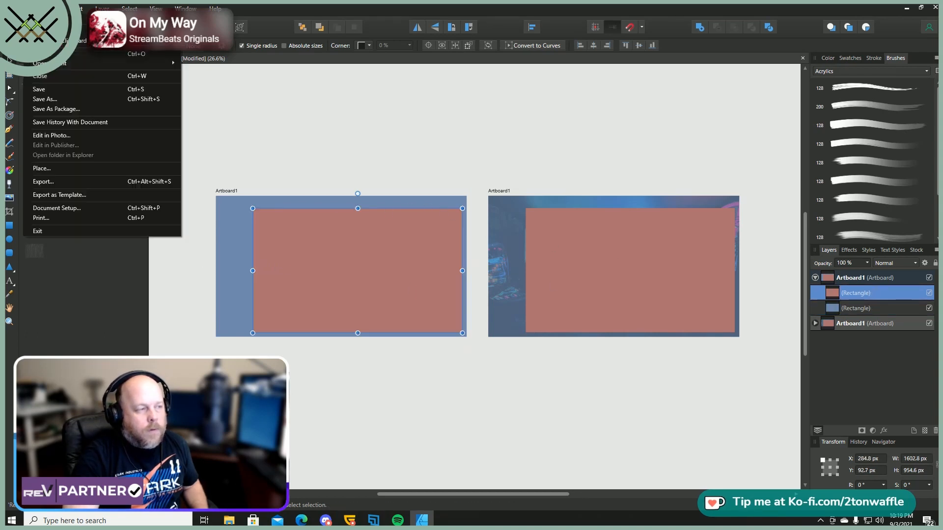
left_click(50, 170)
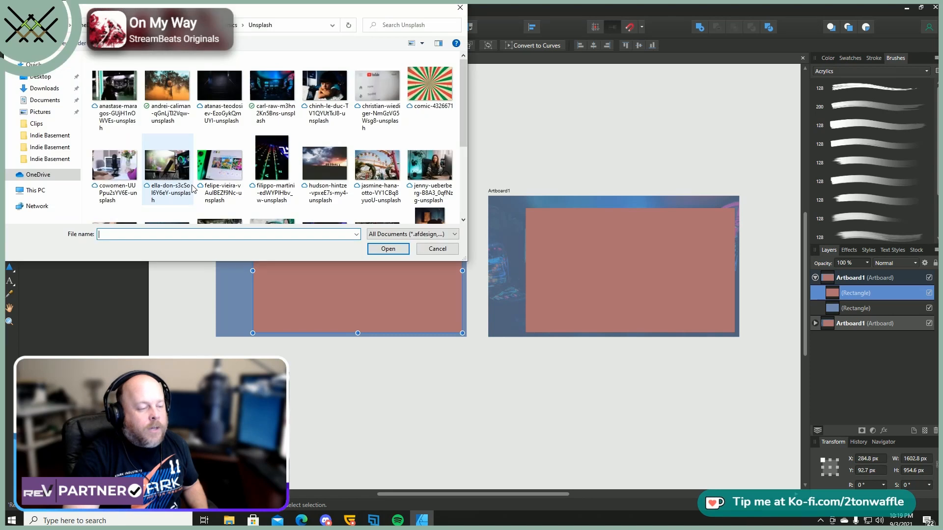
double_click(157, 90)
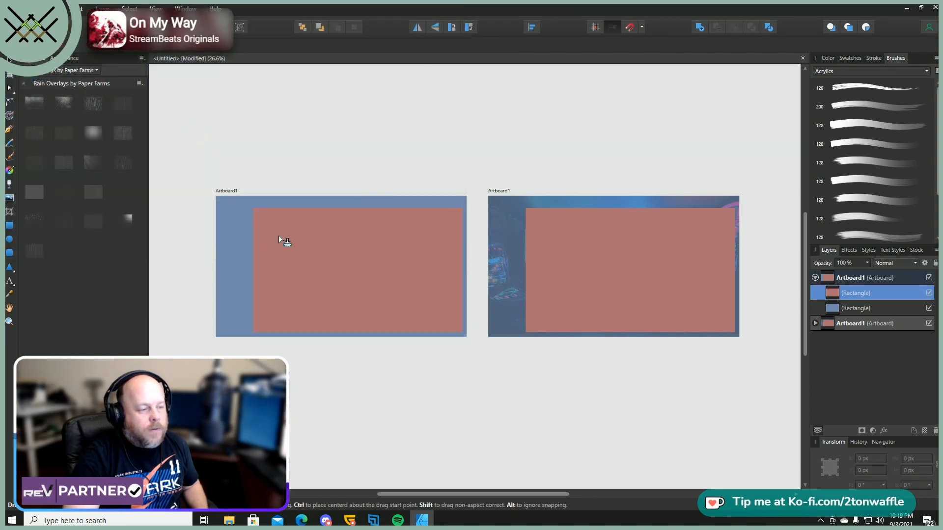
left_click(280, 235)
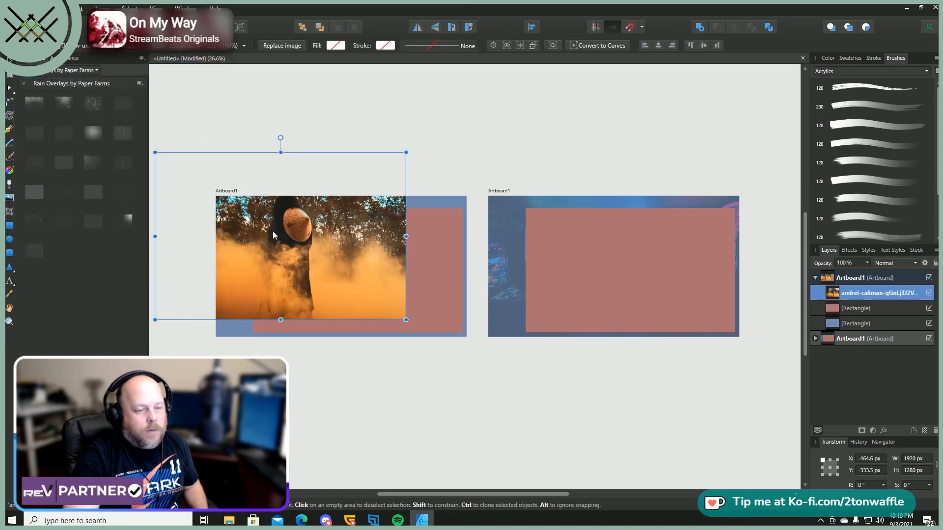
left_click_drag(273, 231, 354, 261)
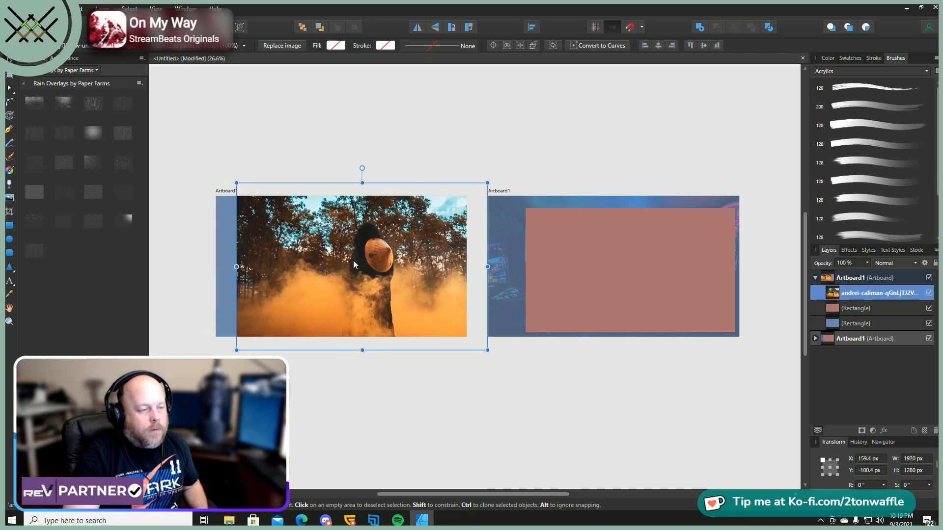
- Try the Subtract and Intersect operations on the forest photo and the red rectangle, undoing each one
left_click(865, 308, "ctrl")
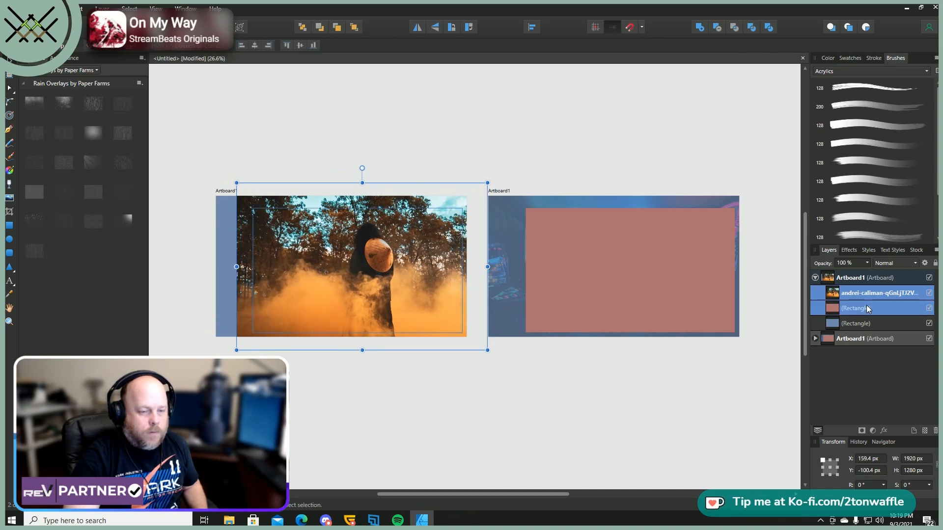
left_click(714, 29)
key("ctrl+z")
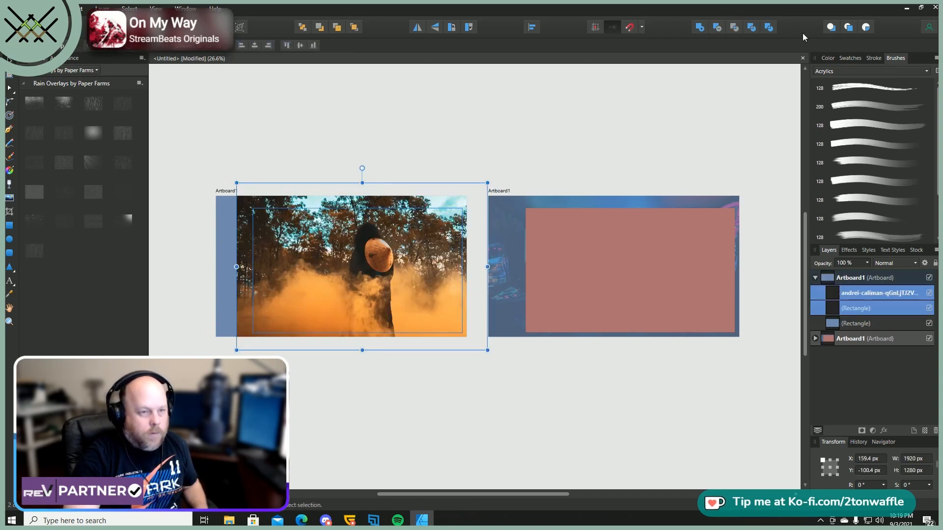
left_click(735, 28)
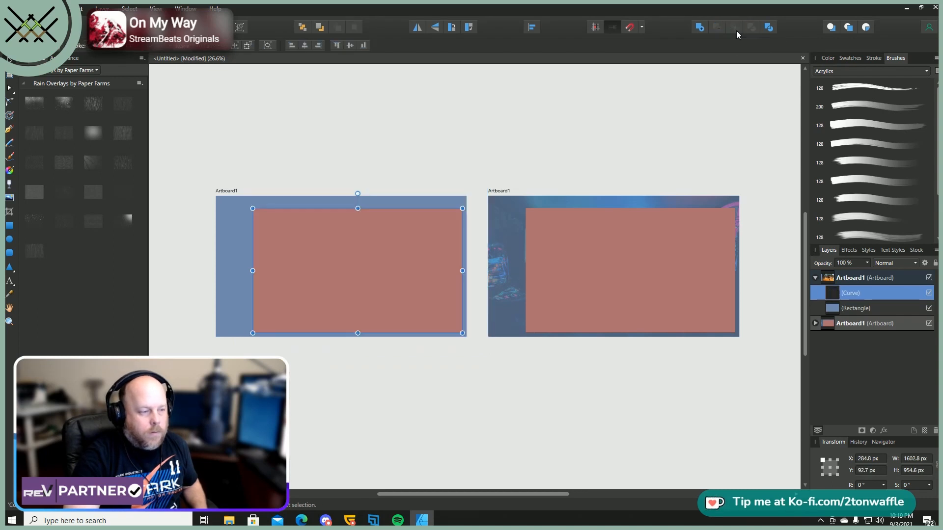
key("ctrl+z")
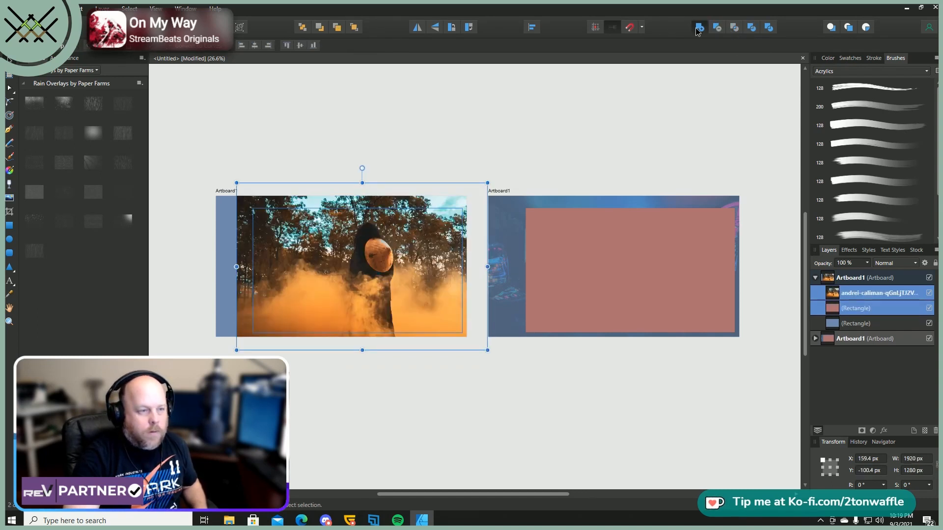
- Try the Add, Xor and Divide operations on the forest photo and the red rectangle, undoing each one
left_click(699, 28)
key("ctrl+z")
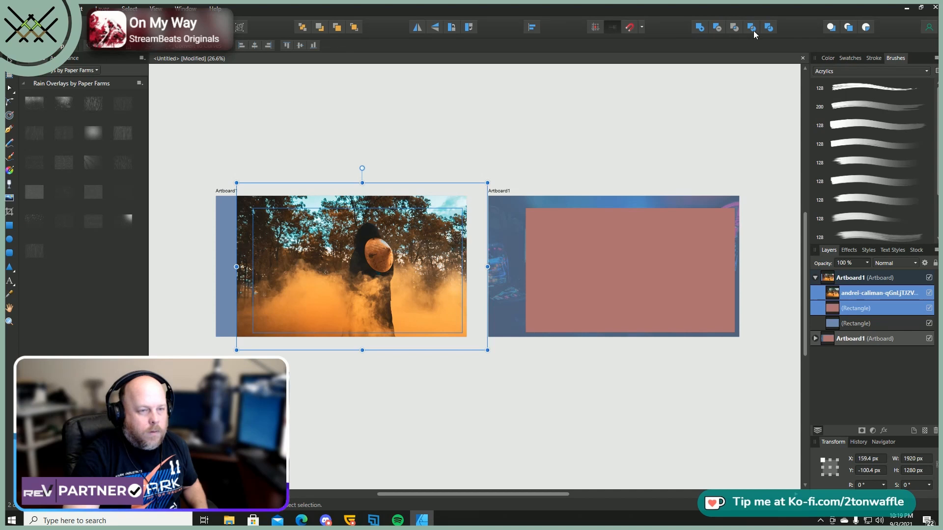
left_click(752, 29)
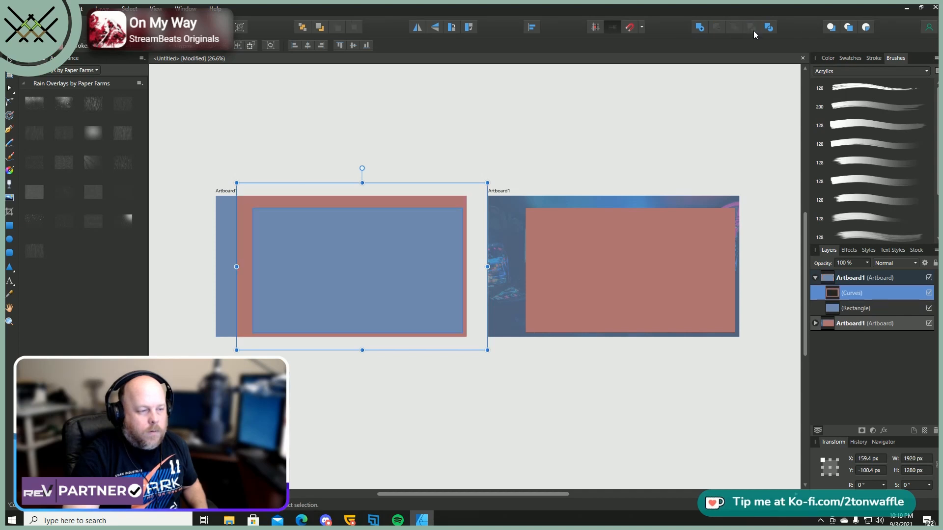
key("ctrl+z")
left_click(773, 28)
key("ctrl+z")
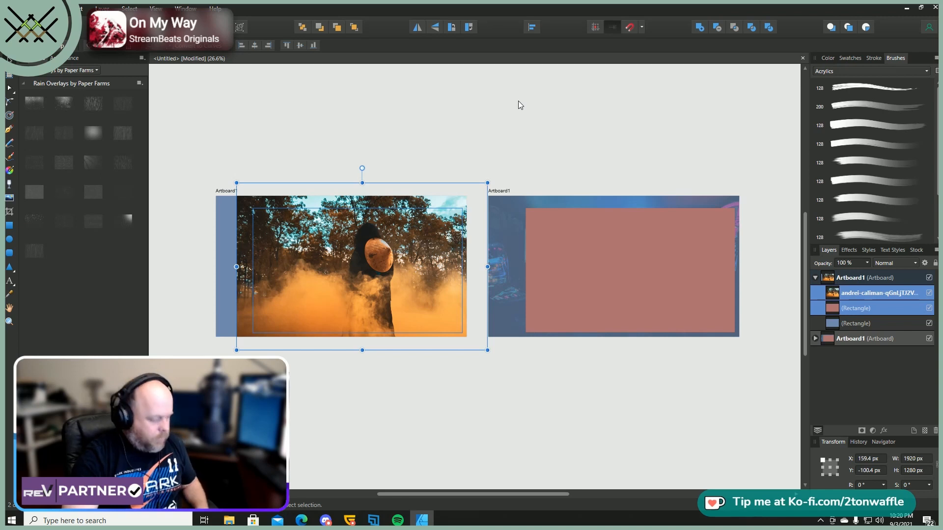
- Undo the forest photo's move and placement, leaving only the red and blue rectangles in the left artboard
key("ctrl+z")
key("ctrl+z")
key("ctrl+z")
key("ctrl+z")
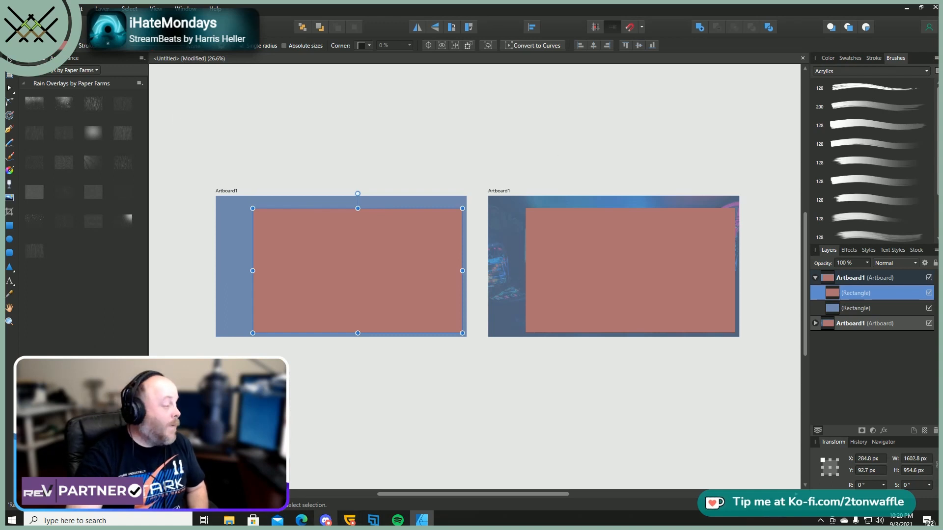
- Try duplicating the red rectangle in the left artboard, and undo the duplicate
mouse_move(325, 519)
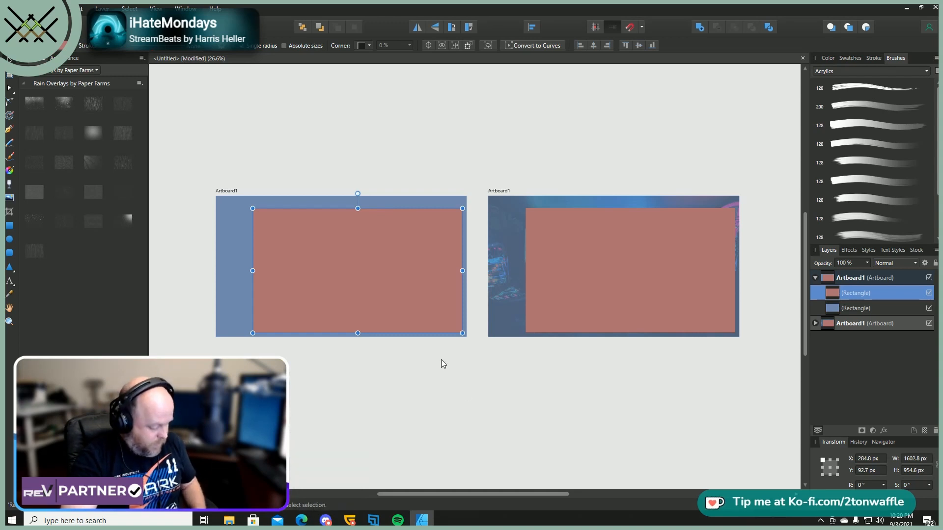
key("ctrl+j")
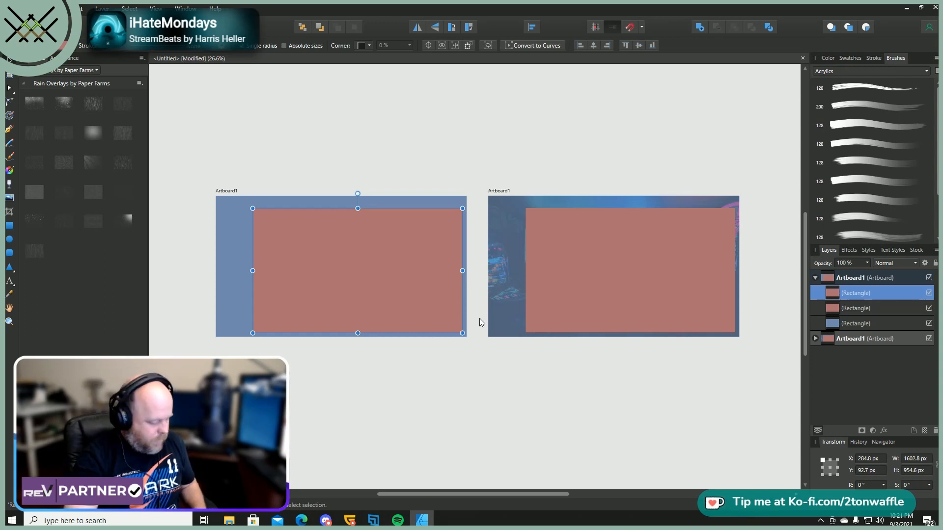
key("ctrl+z")
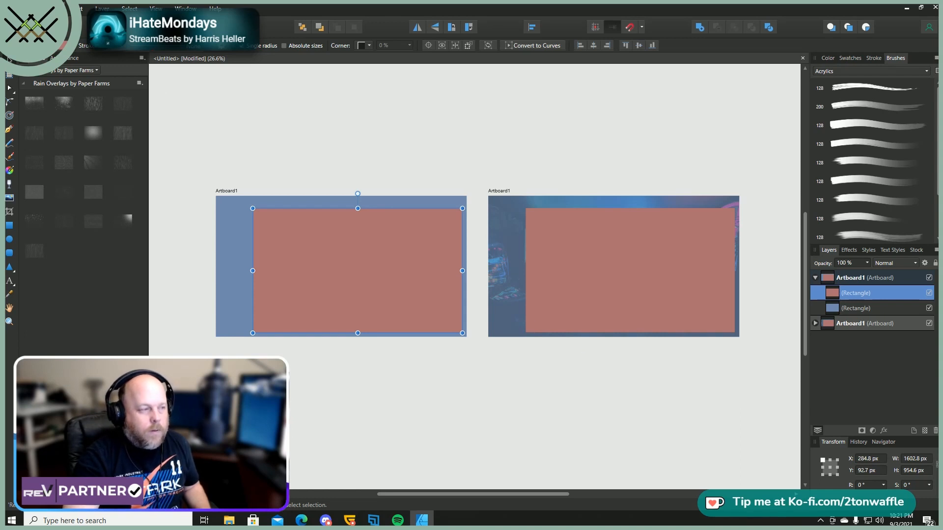
- Place the cowomen-UUPpu2sYV6E-unsplash photo at 1920 × 1280 px over the left artboard
left_click(10, 8)
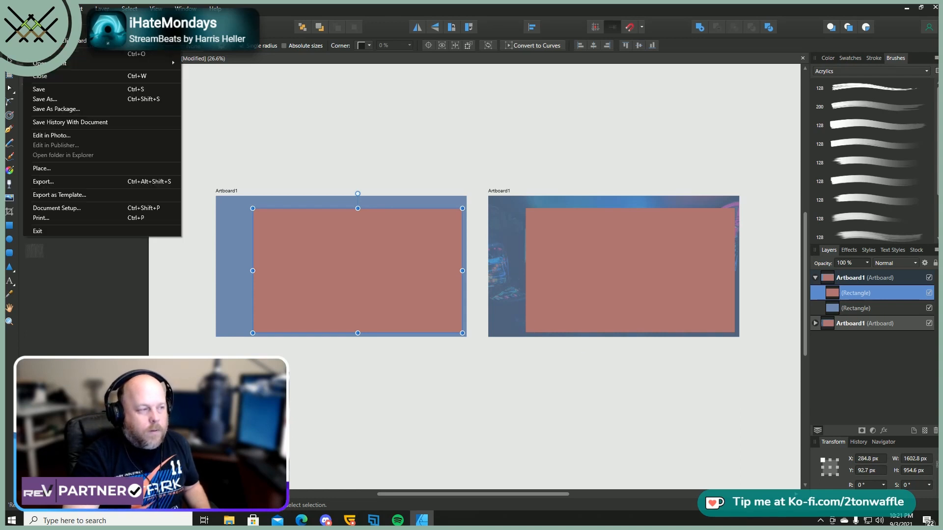
left_click(49, 169)
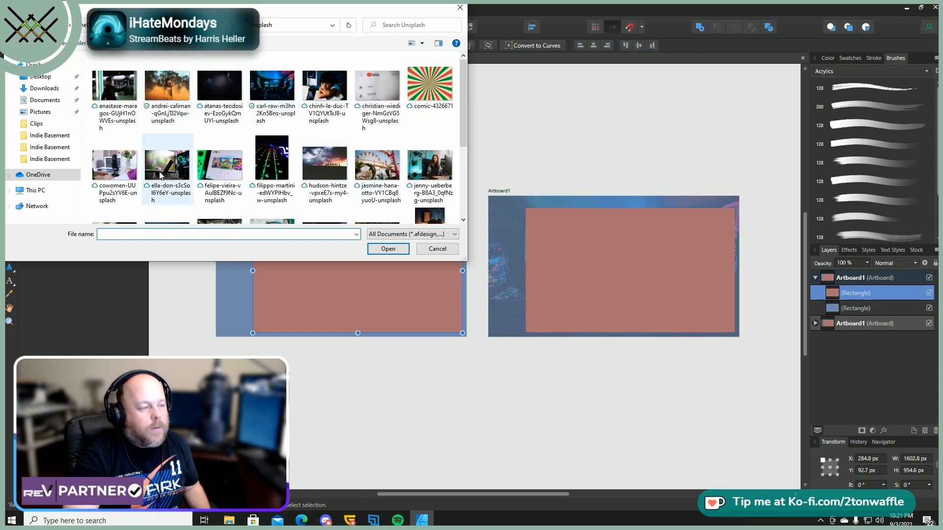
left_click(108, 171)
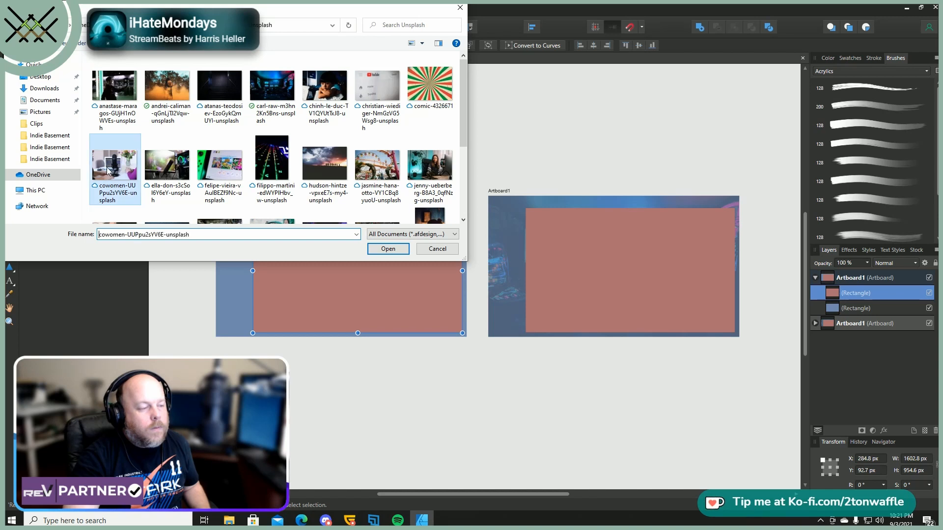
double_click(108, 170)
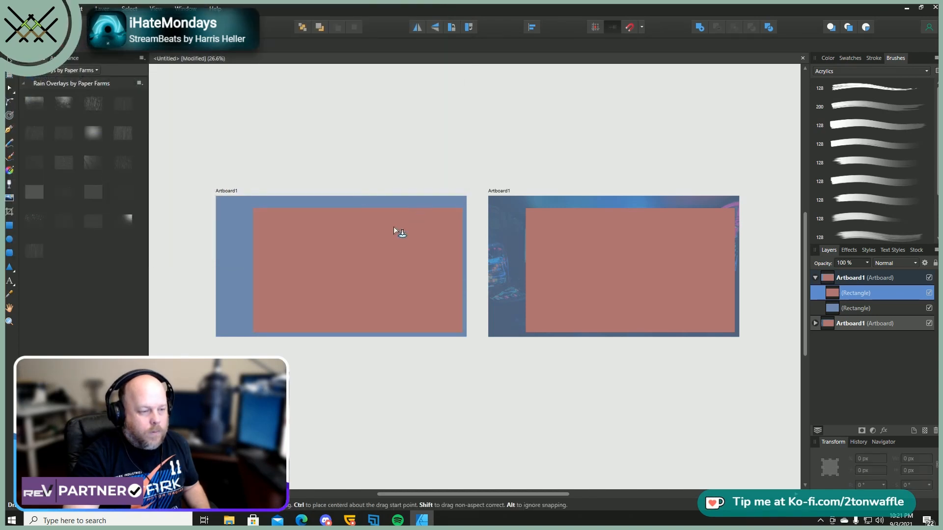
left_click(346, 226)
left_click_drag(347, 232, 349, 267)
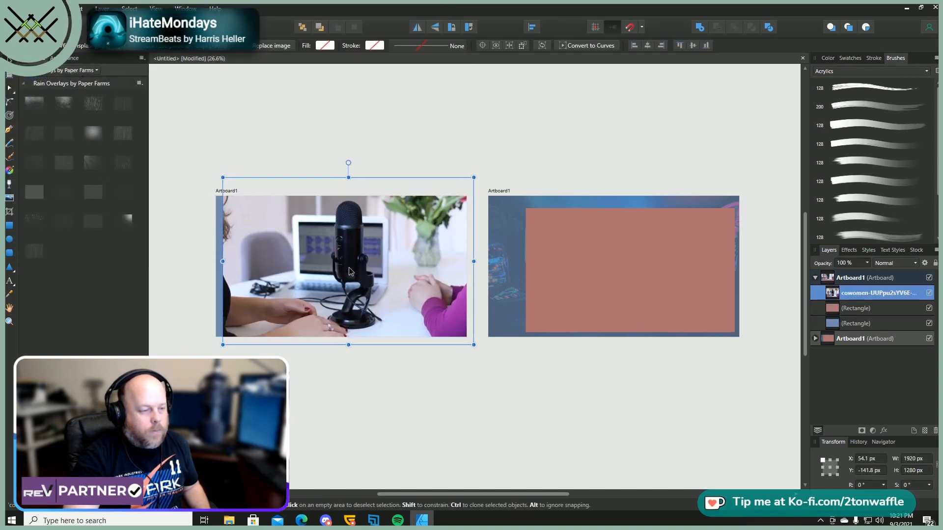
- Try nesting the microphone photo in the red rectangle and the blue rectangle, and return it to the top of the left artboard's layers
left_click_drag(864, 292, 859, 312)
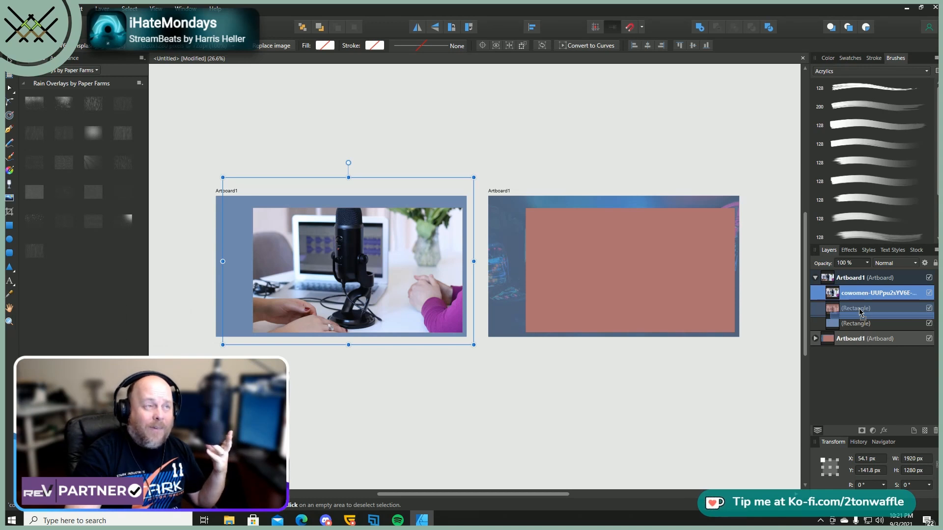
left_click_drag(859, 312, 862, 327)
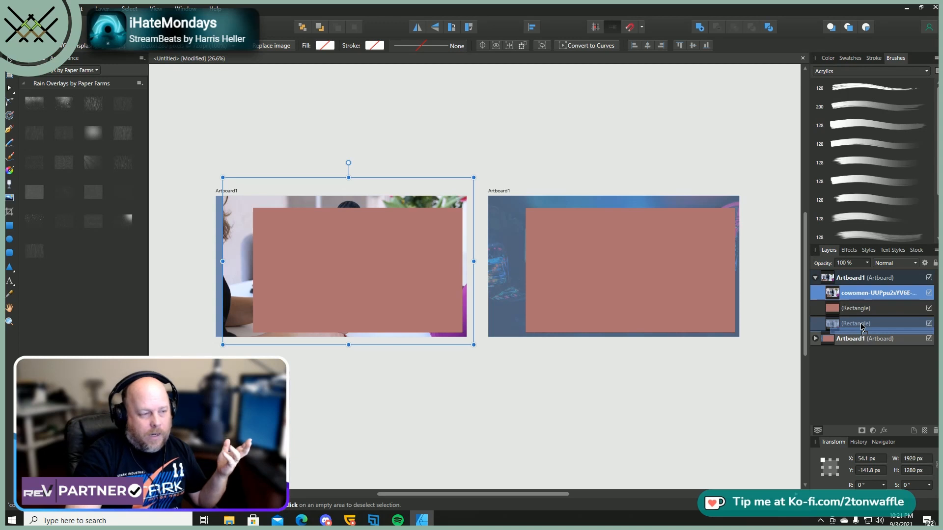
left_click_drag(861, 326, 856, 294)
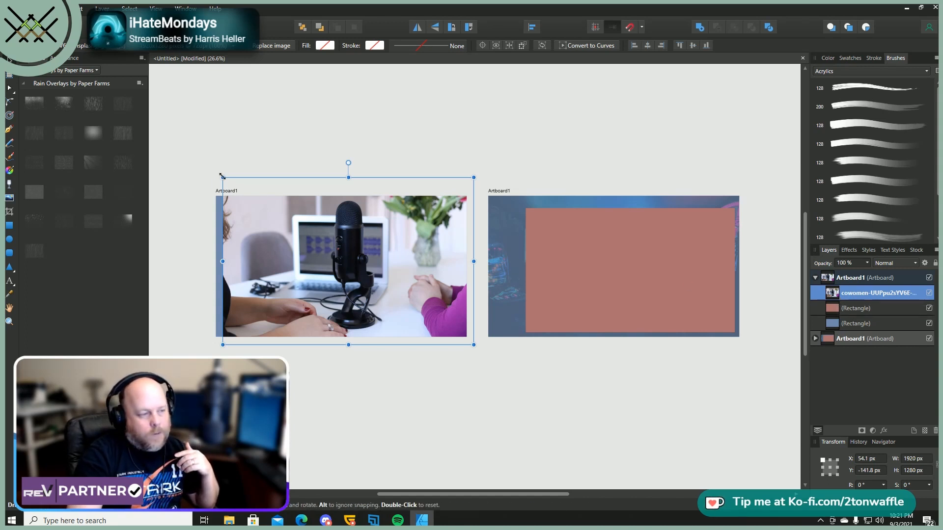
- Enlarge the microphone photo to about 2053 × 1369 px to cover the left artboard, and select the red rectangle beneath it
left_click_drag(223, 177, 199, 173)
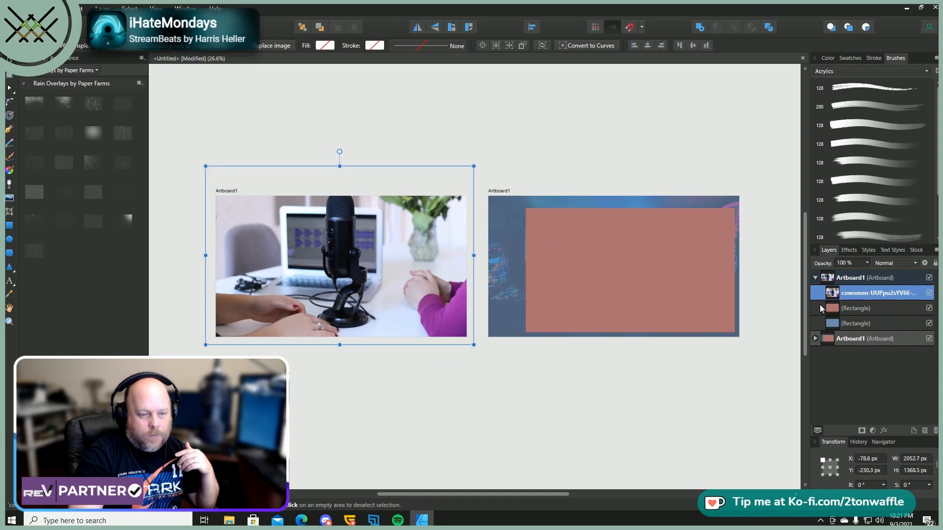
left_click(850, 311)
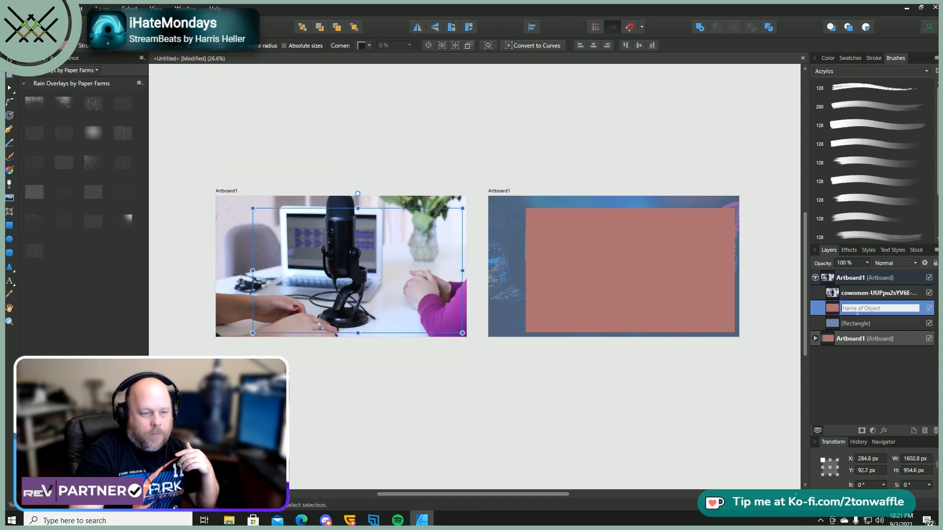
- Move the red rectangle above the desk microphone photo in the first artboard's layer stack
left_click_drag(856, 310, 855, 291)
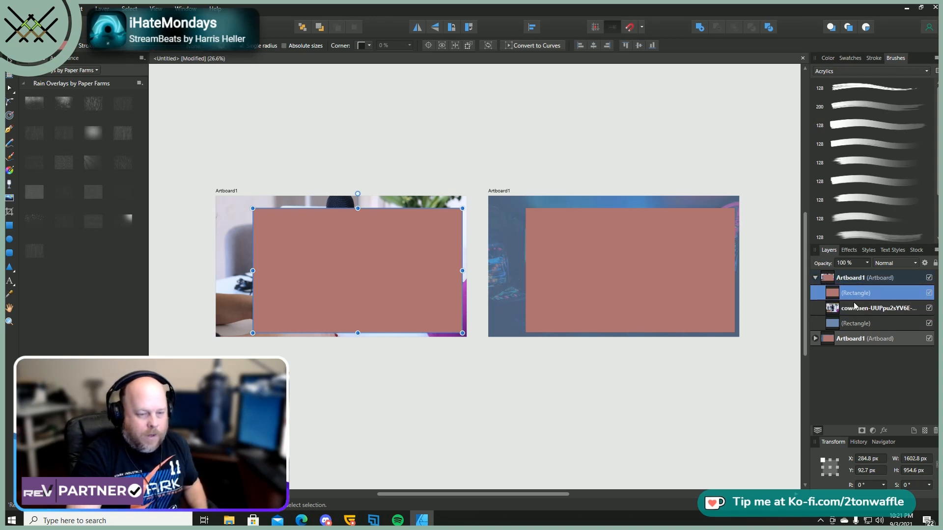
- Try to subtract the red rectangle directly from the desk microphone photo
left_click(854, 308, "shift")
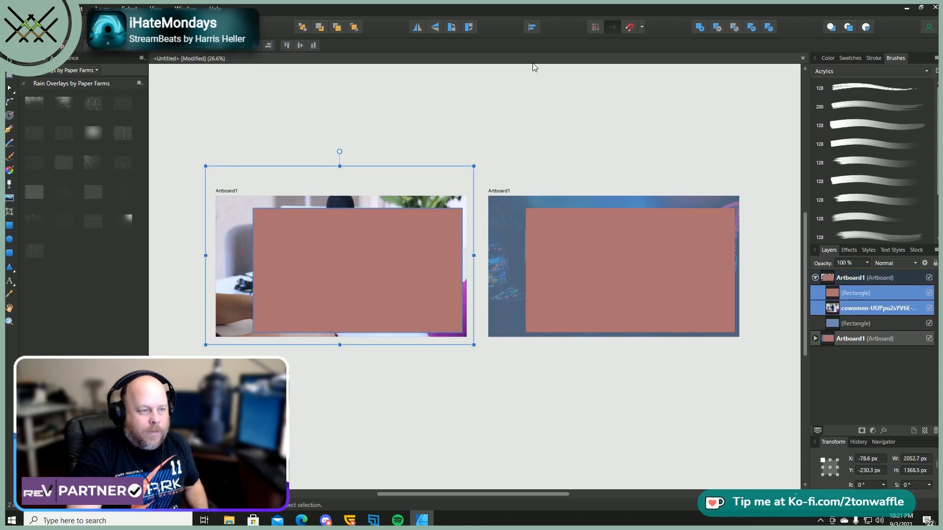
left_click(716, 27)
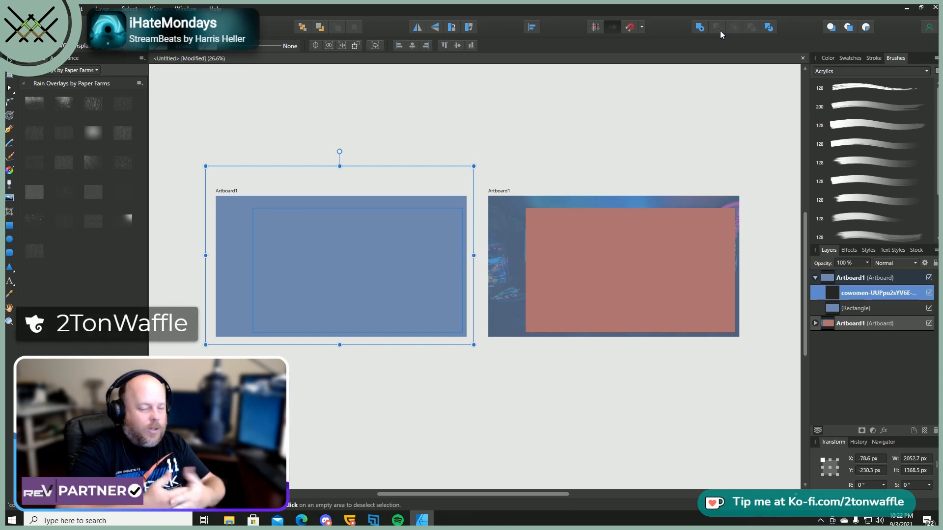
key("ctrl+v")
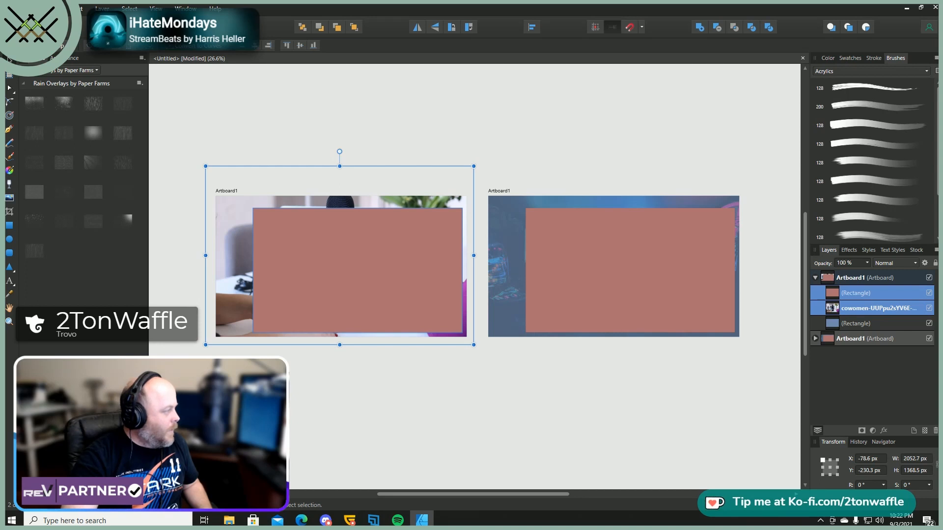
key("alt+Tab")
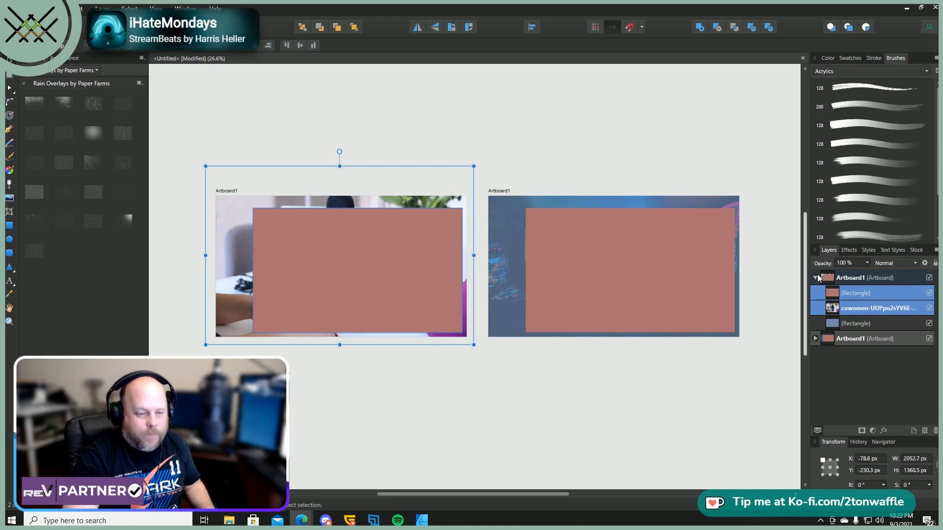
- Move the blue rectangle above the desk microphone photo and clip the photo inside that rectangle
left_click(872, 311)
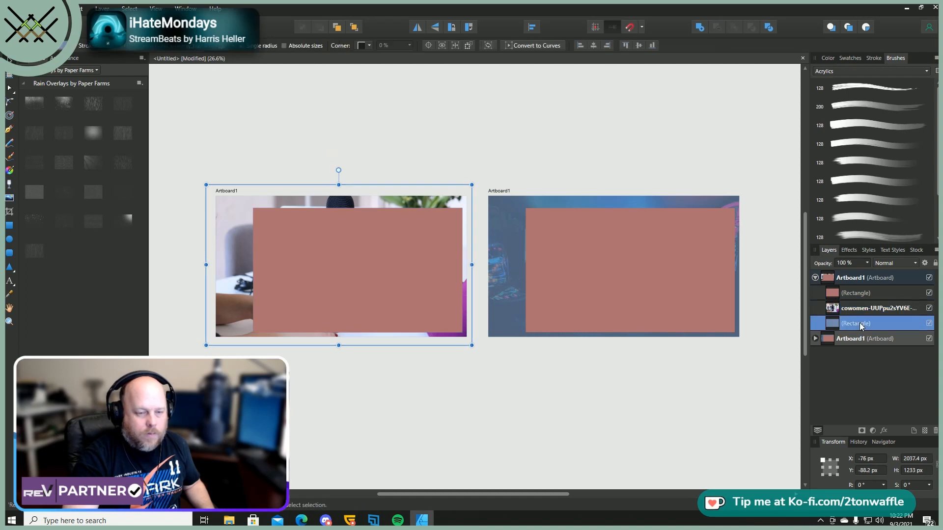
left_click_drag(860, 323, 841, 310)
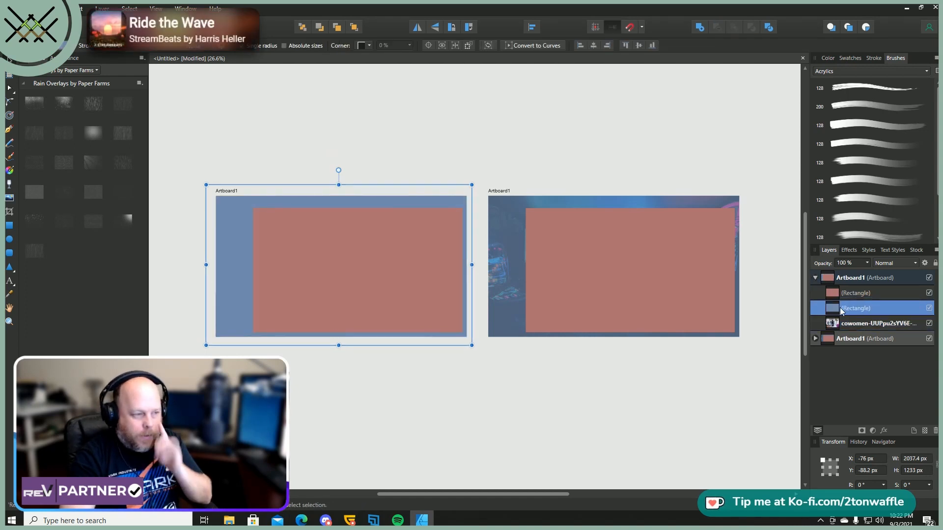
double_click(853, 325)
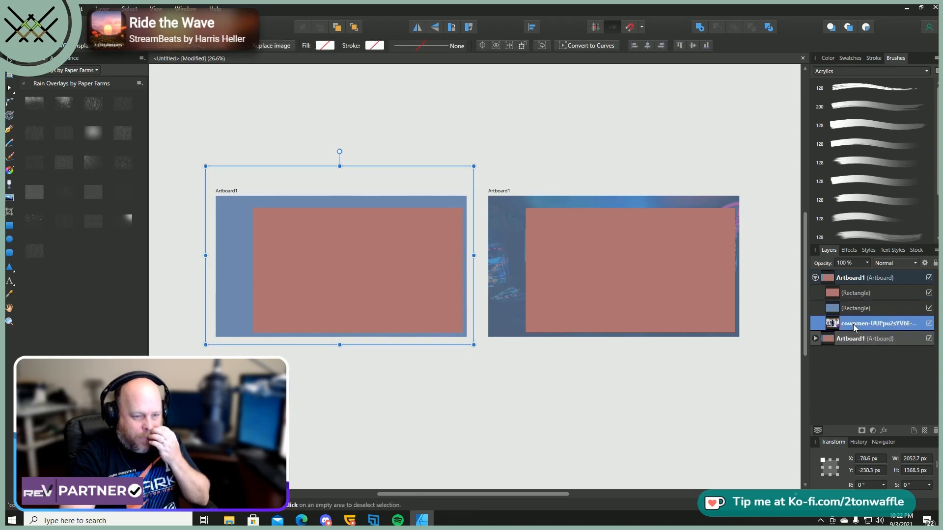
left_click_drag(853, 324, 855, 316)
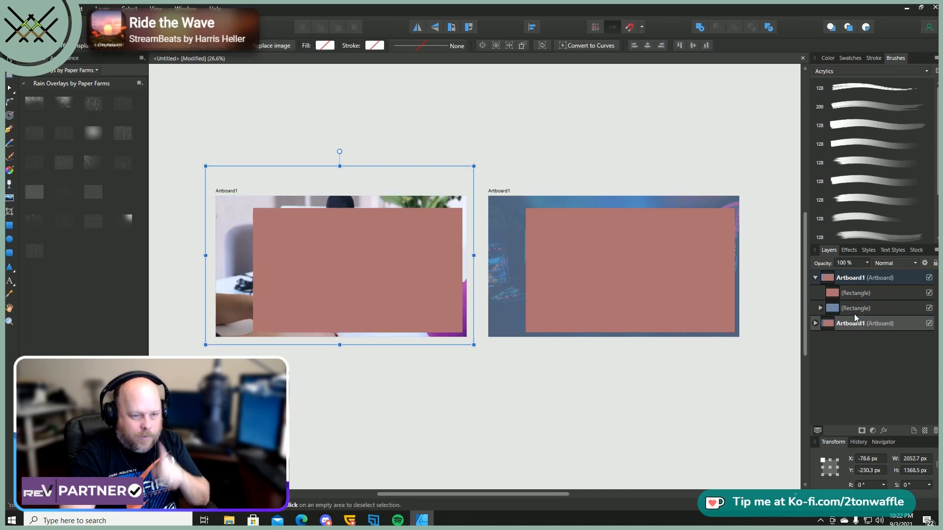
- Subtract the red rectangle from the photo-filled rectangle to cut a transparent window in the first artboard
left_click(856, 295)
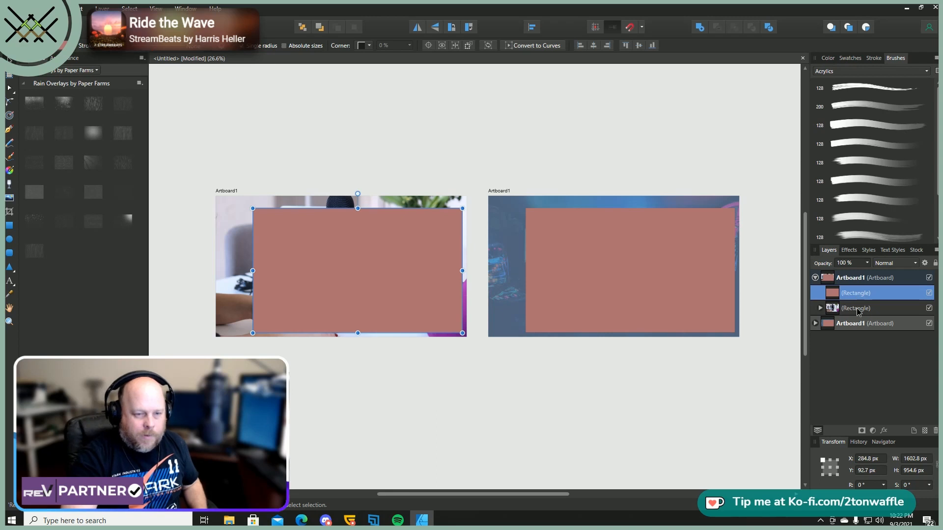
left_click(857, 308, "shift")
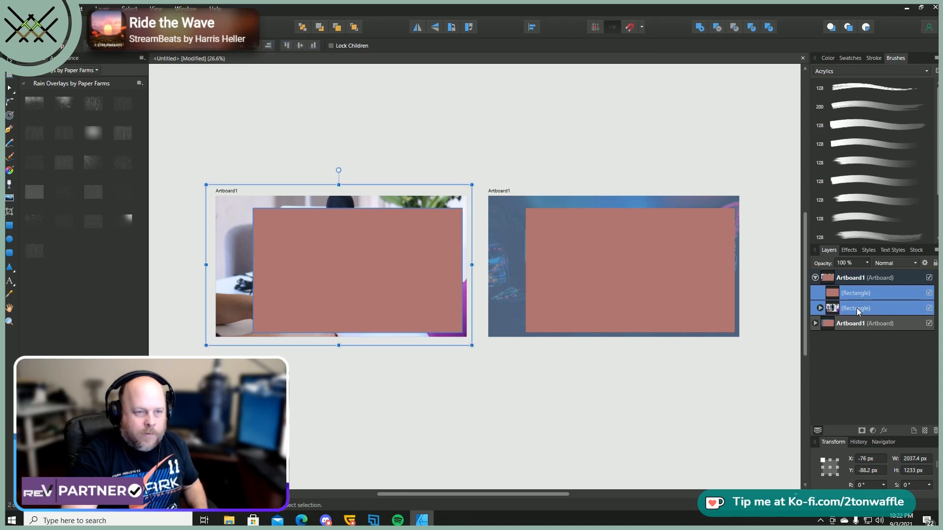
left_click(718, 27)
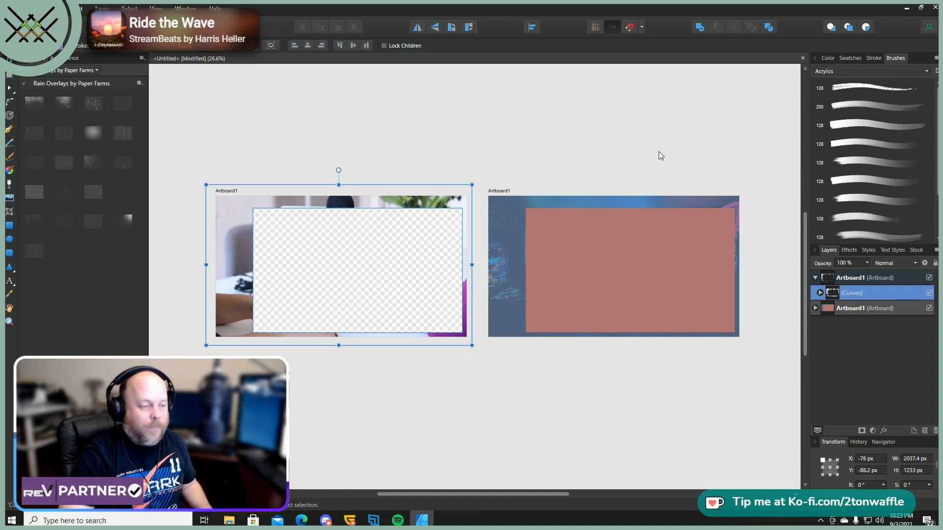
- Draw a rectangle about 2019 × 1192 px covering the arcade artboard, directly above its red rectangle
left_click(816, 309)
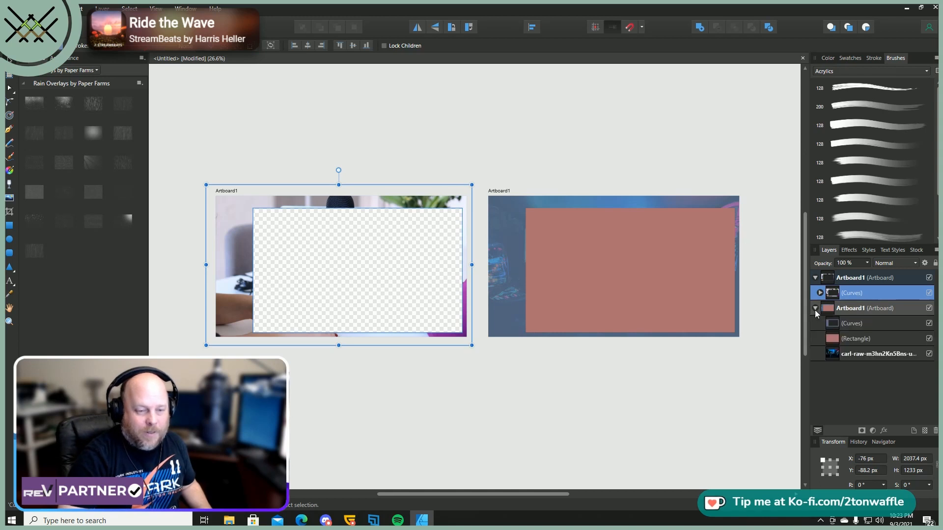
left_click(852, 340)
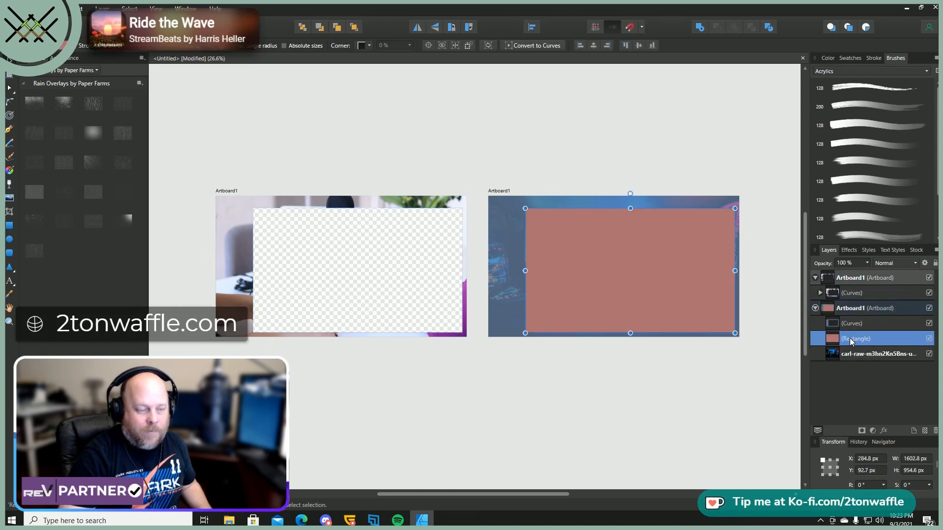
left_click(9, 226)
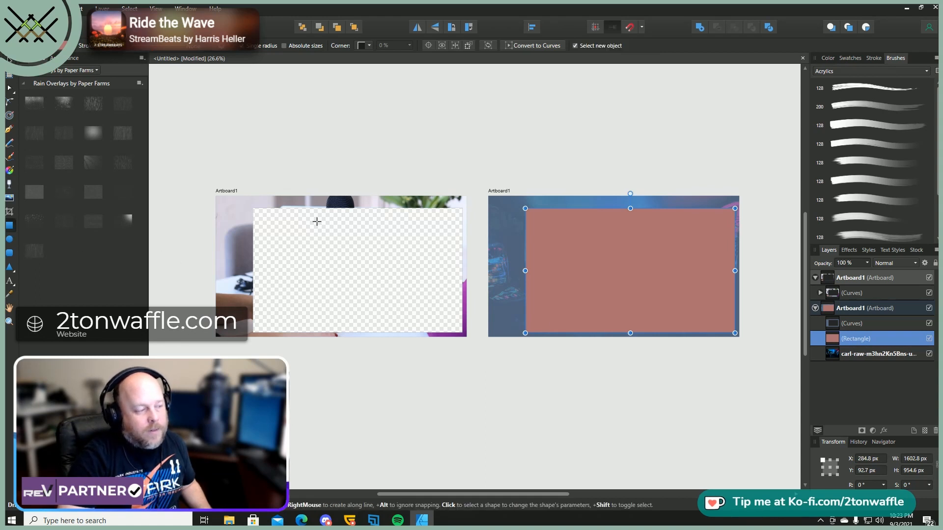
left_click_drag(482, 188, 745, 343)
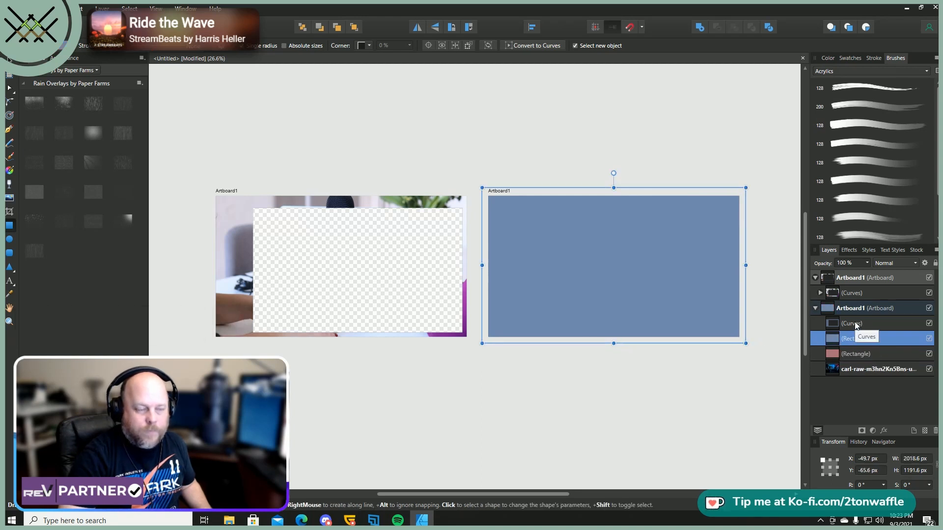
- Clip the arcade photo inside the new rectangle that covers its artboard
left_click(853, 372)
left_click_drag(852, 372, 855, 344)
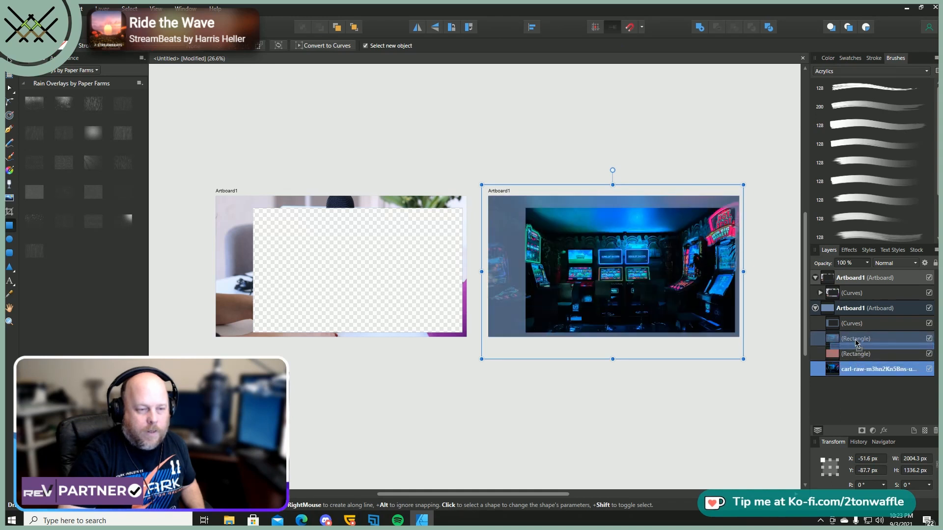
left_click_drag(857, 344, 856, 340)
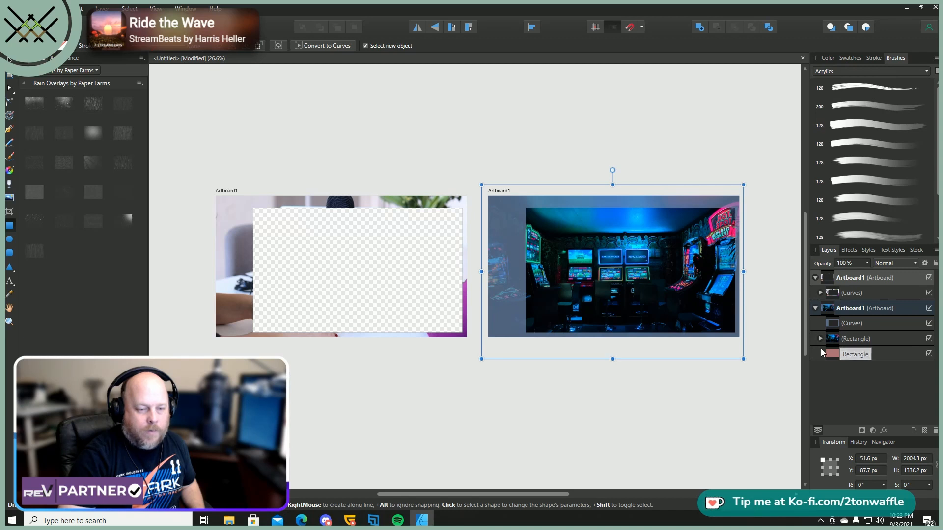
- Move the red rectangle above the arcade photo's rectangle and subtract it to cut a transparent window
left_click_drag(853, 358, 855, 340)
left_click(856, 355, "shift")
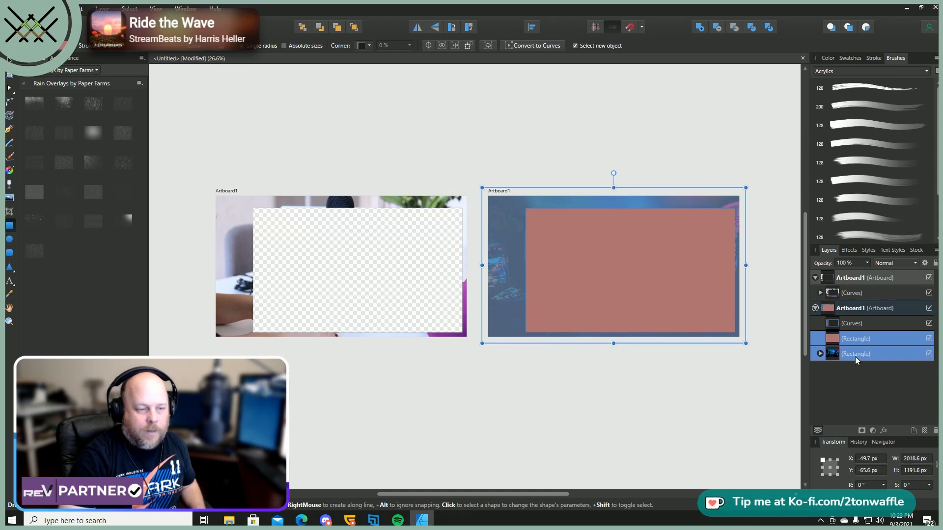
left_click(718, 26)
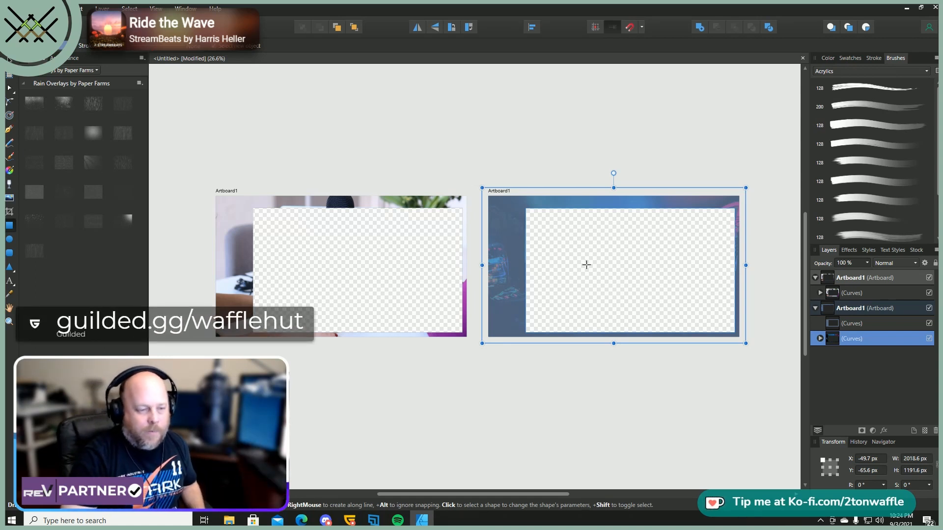
- Draw a rectangle about 1604 × 955 px over the arcade artboard's transparent window, above the semi-transparent frame shape
scroll(680, 269, "up", 4)
scroll(680, 272, "down", 1)
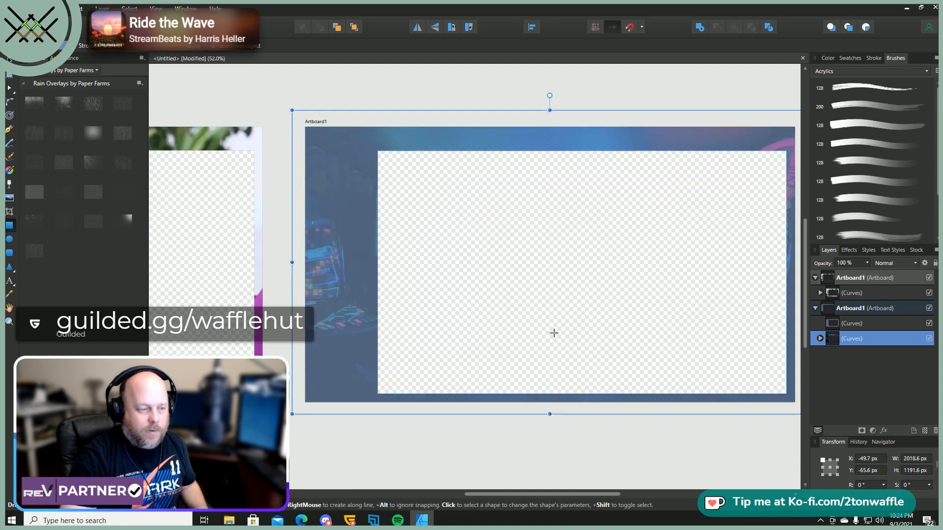
left_click_drag(541, 494, 562, 494)
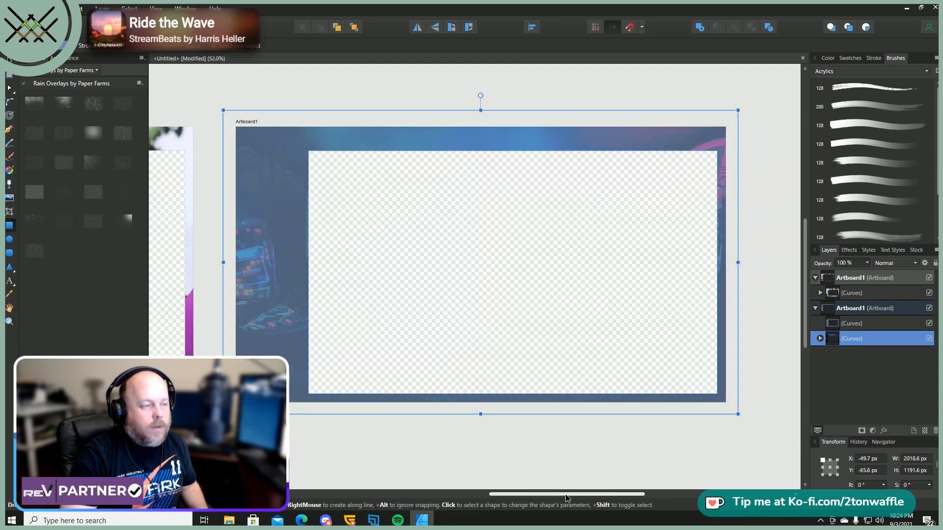
scroll(551, 415, "up", 1)
scroll(551, 416, "down", 1)
scroll(550, 416, "up", 1)
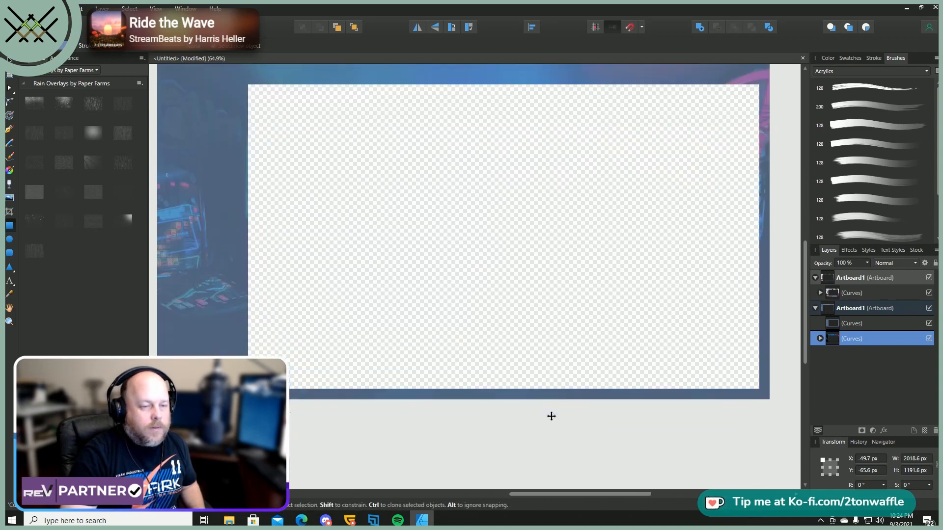
scroll(551, 416, "up", 4)
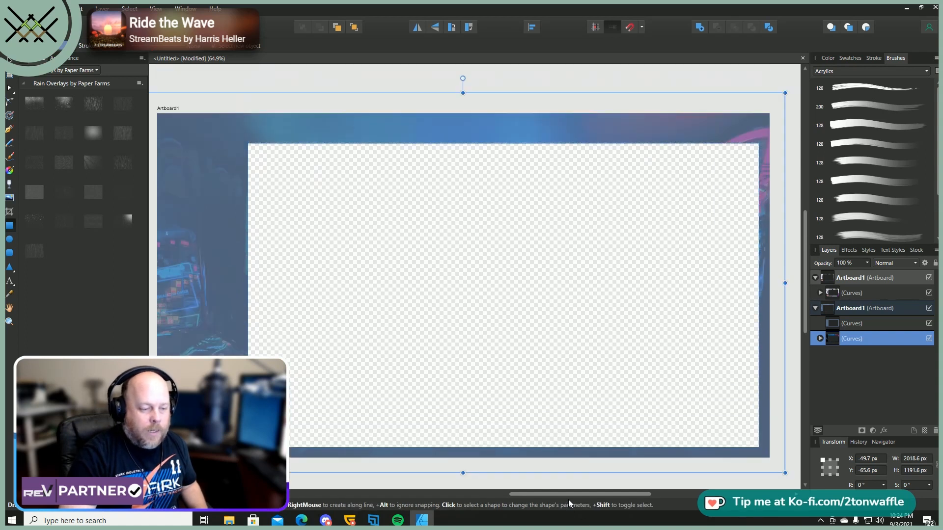
left_click_drag(565, 497, 562, 497)
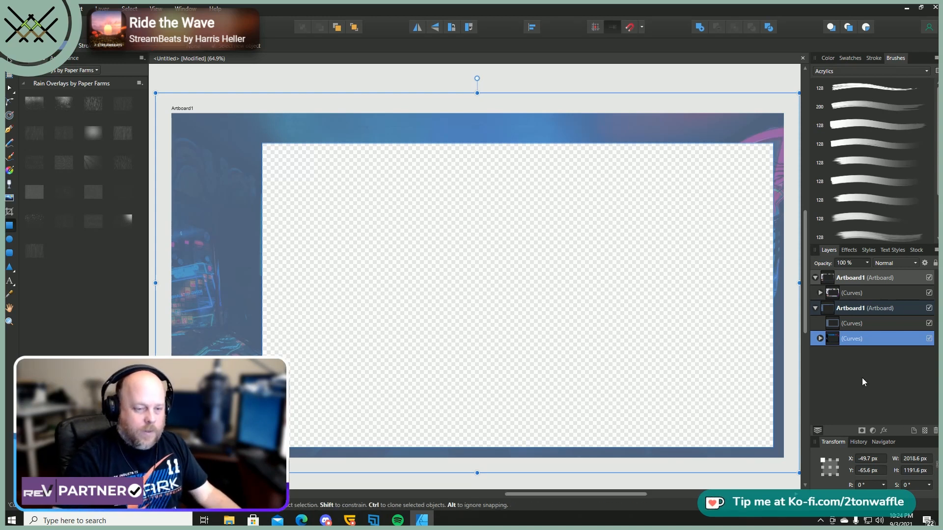
left_click(853, 322)
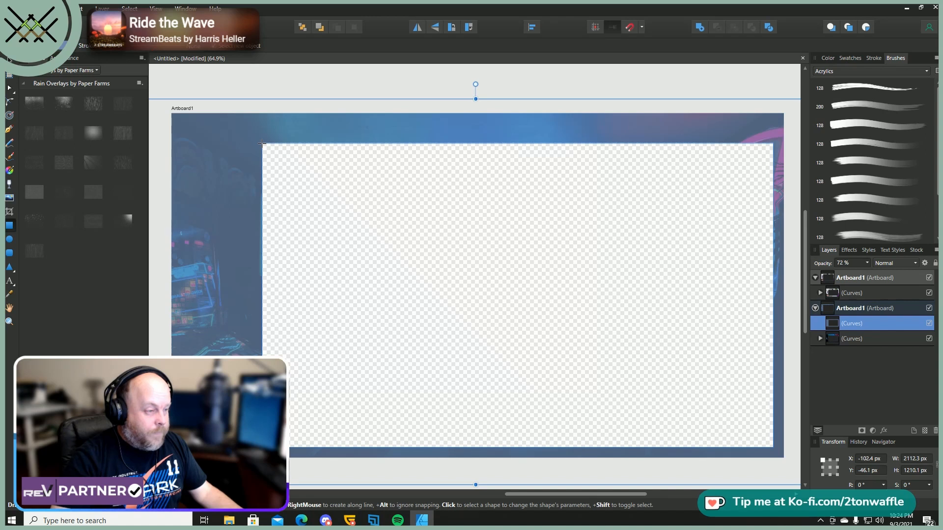
left_click_drag(261, 143, 774, 446)
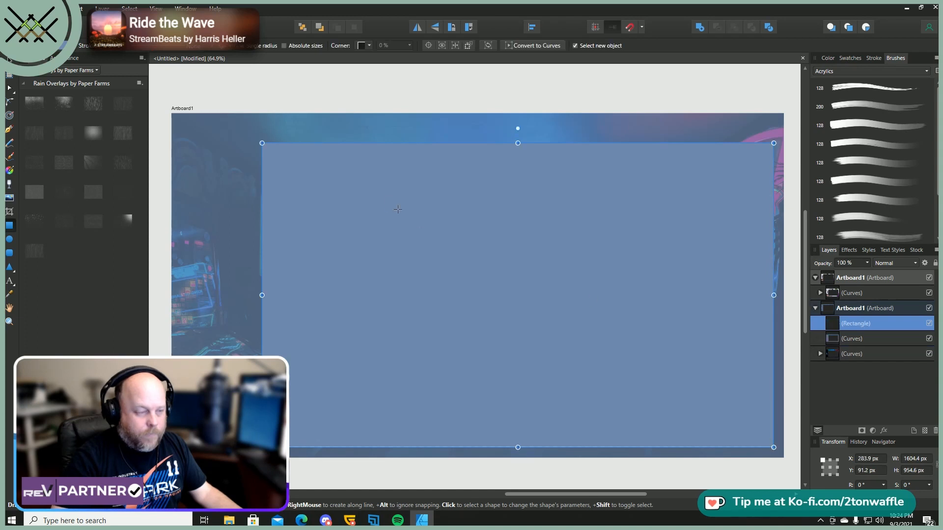
- Remove the window rectangle's fill and give it a solid 10 pt stroke
left_click(63, 45)
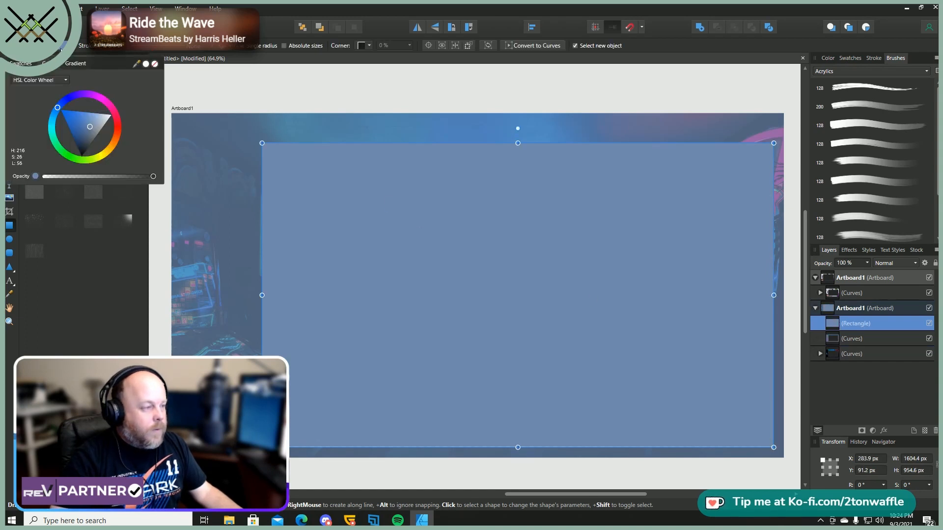
left_click(156, 65)
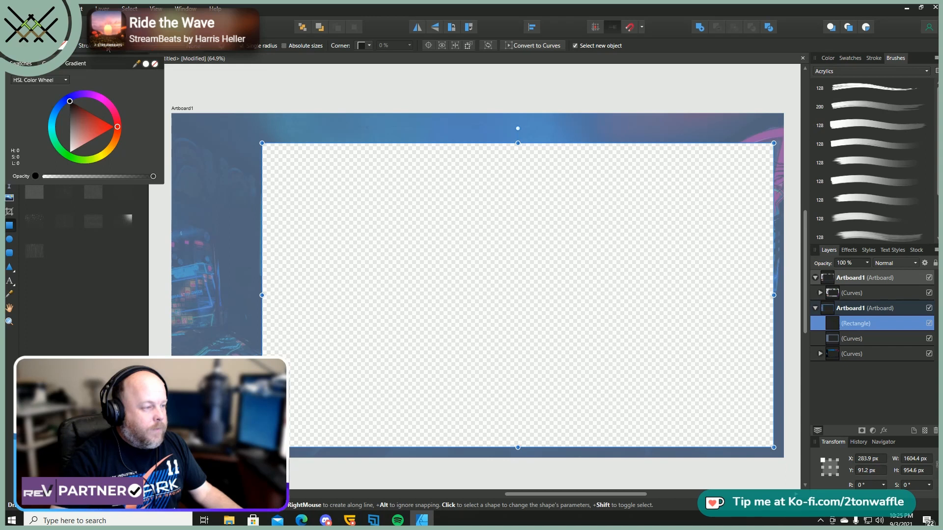
left_click(163, 47)
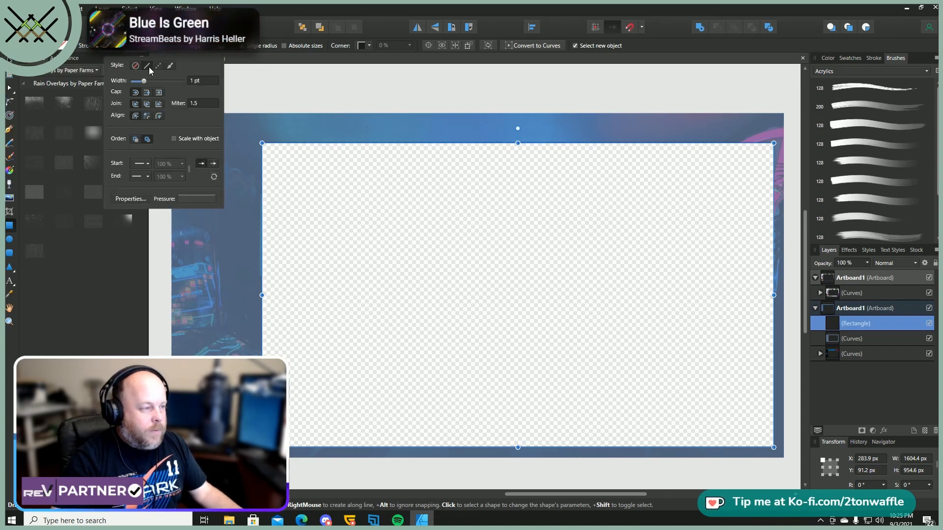
scroll(213, 81, "up", 3)
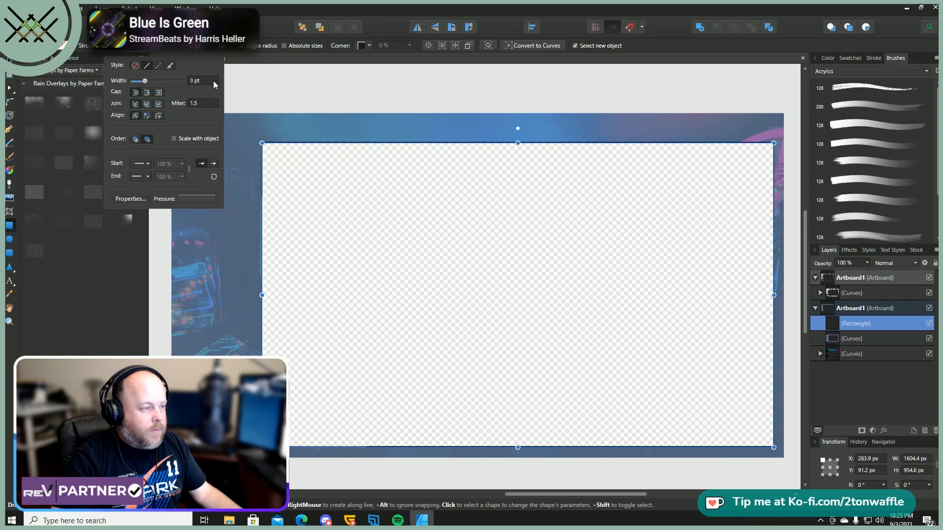
scroll(213, 80, "up", 4)
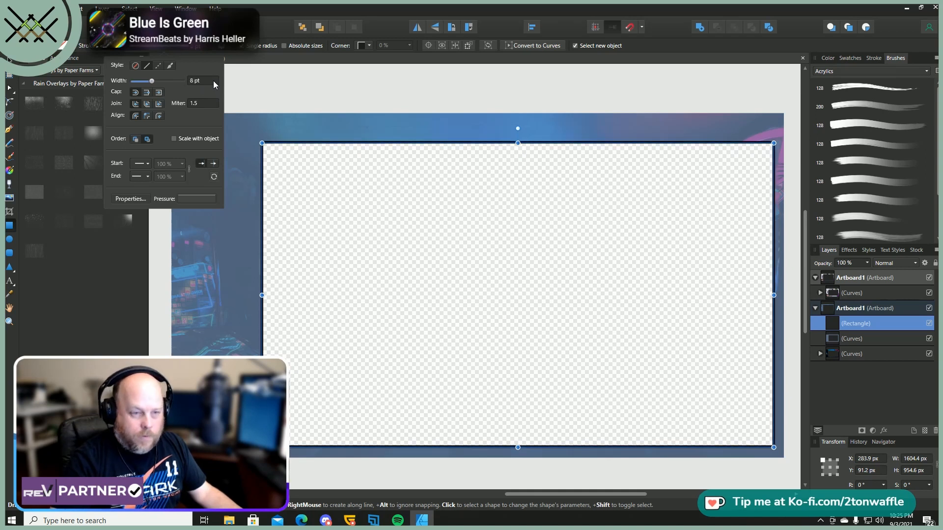
scroll(213, 80, "up", 6)
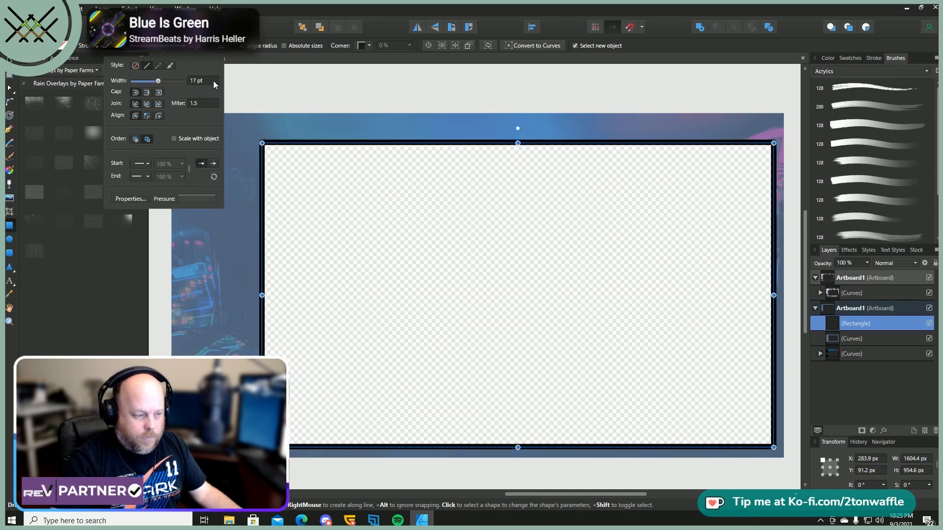
scroll(213, 80, "down", 4)
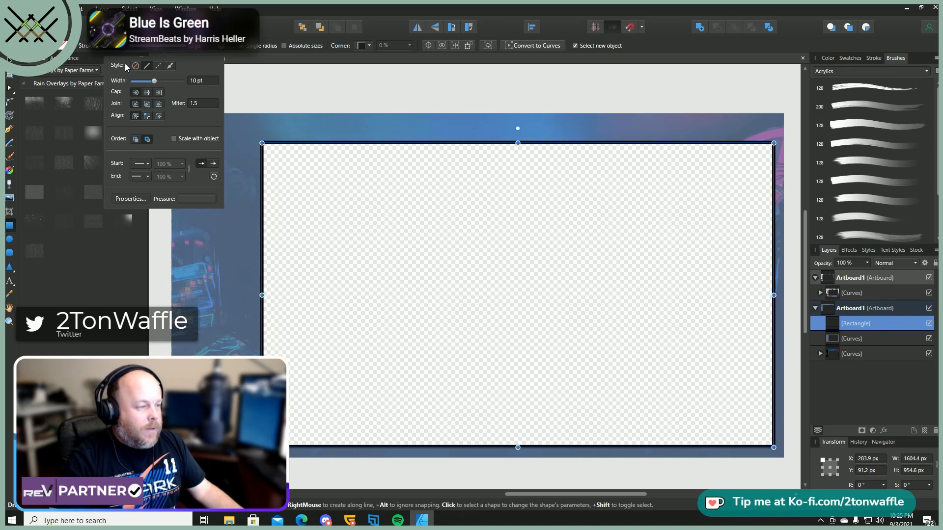
- Give the window rectangle's stroke a linear gradient and set its start stop to teal, HSL 173, 76, 69
left_click(106, 48)
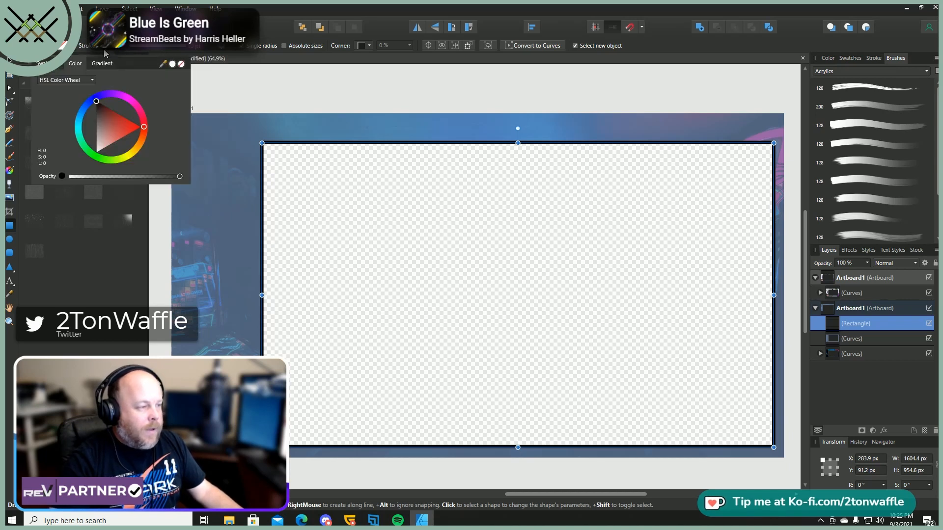
left_click(102, 64)
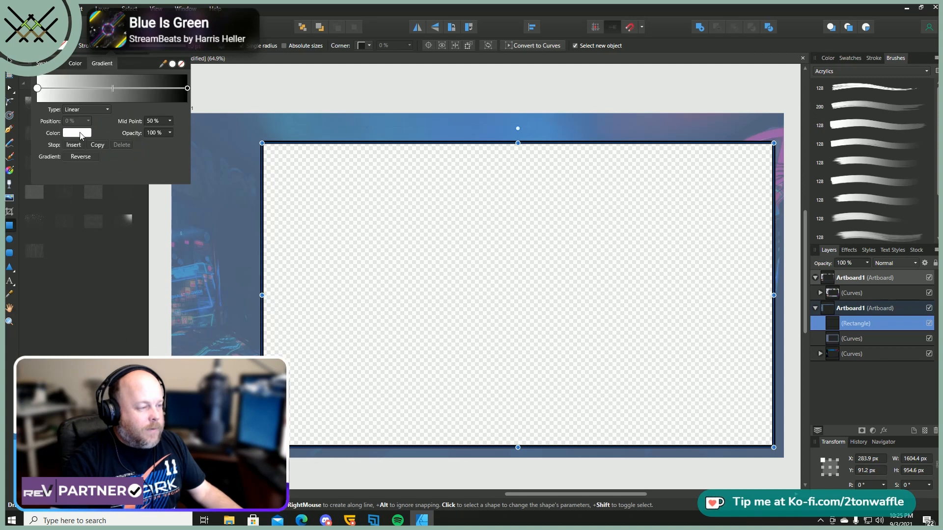
left_click(77, 133)
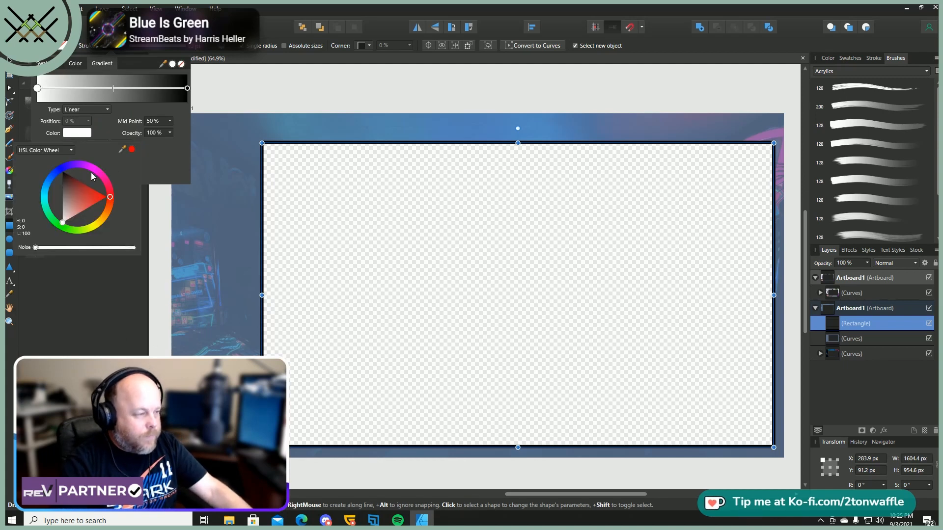
left_click(75, 201)
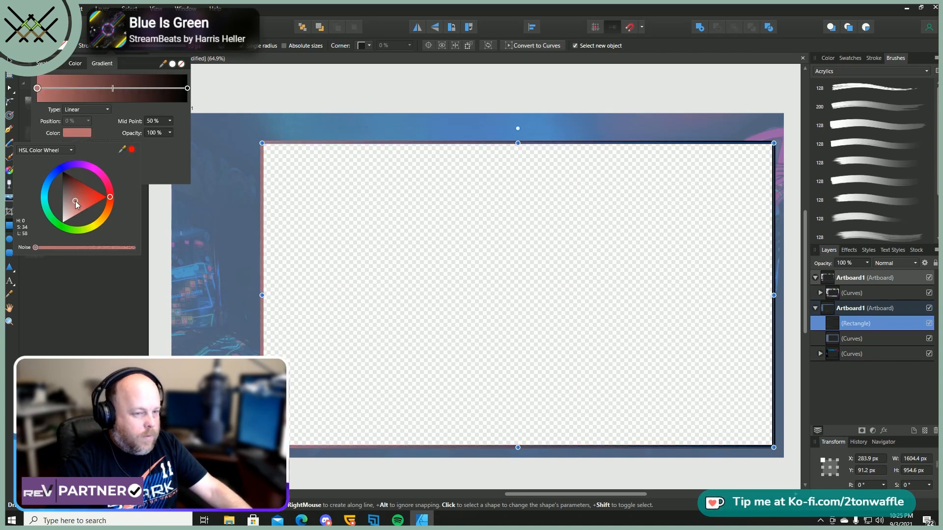
left_click_drag(77, 196, 88, 181)
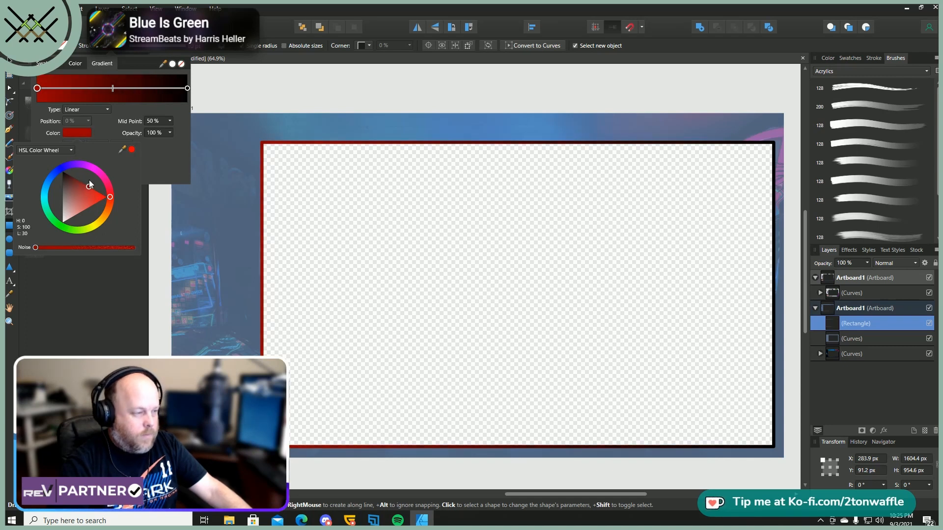
left_click_drag(99, 218, 70, 187)
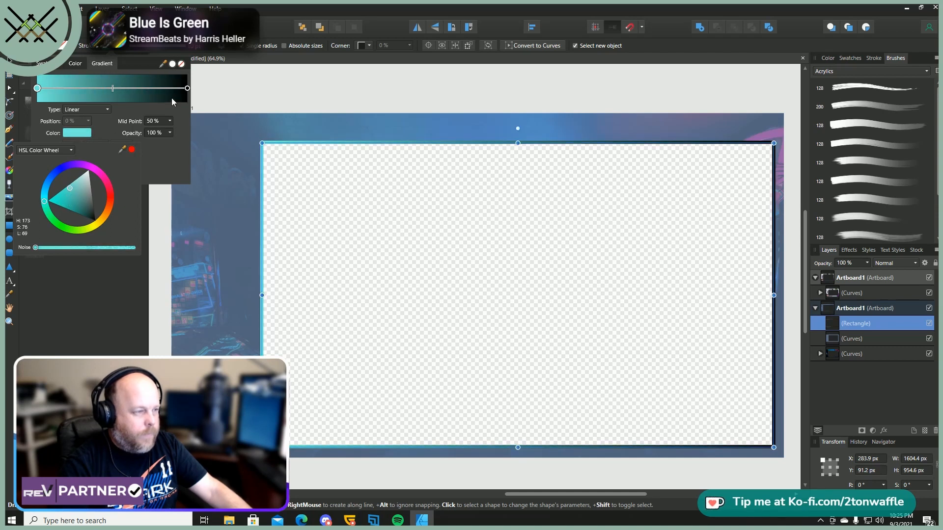
- Set the stroke gradient's end stop to light purple, HSL 283, 57, 67
left_click(187, 88)
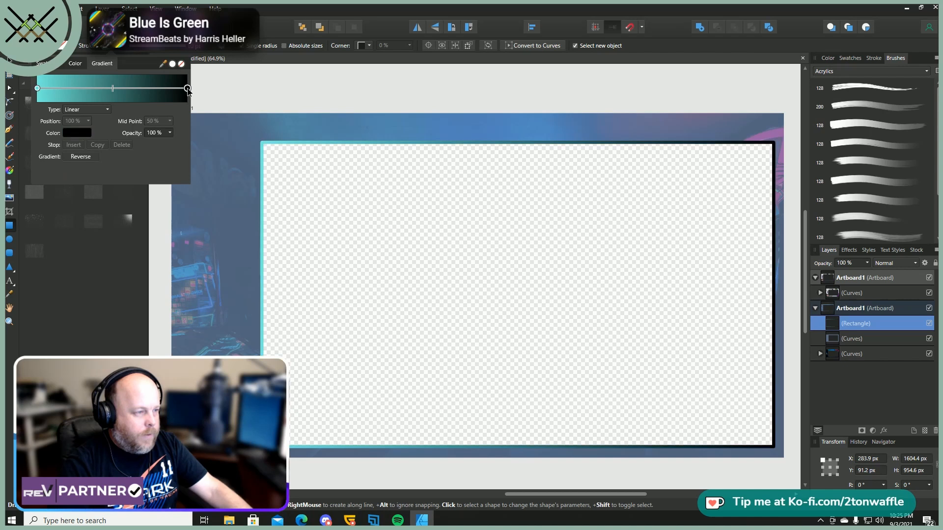
left_click(74, 133)
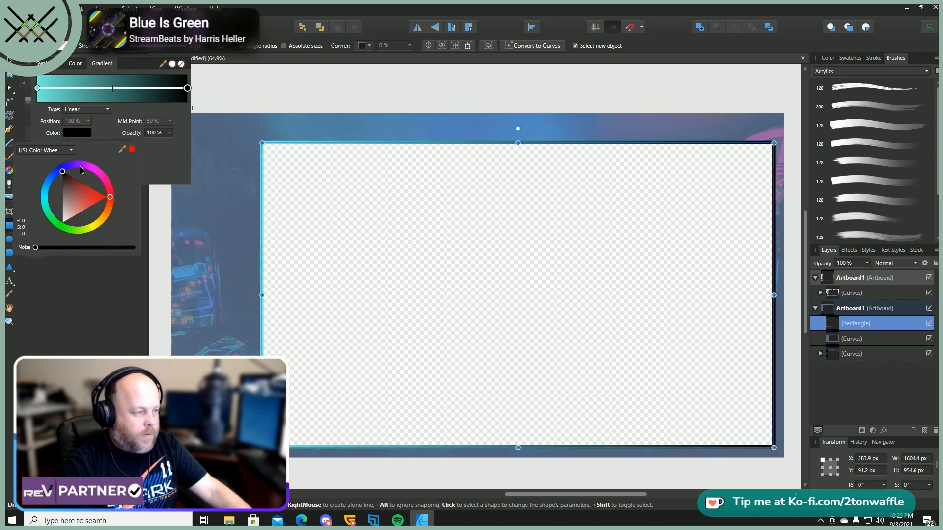
left_click_drag(80, 166, 84, 166)
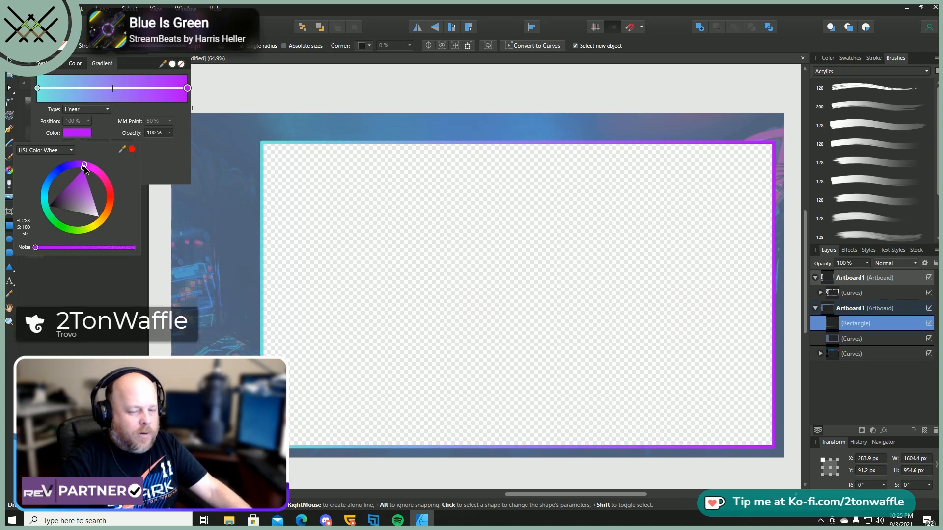
left_click(81, 193)
left_click_drag(81, 197, 86, 197)
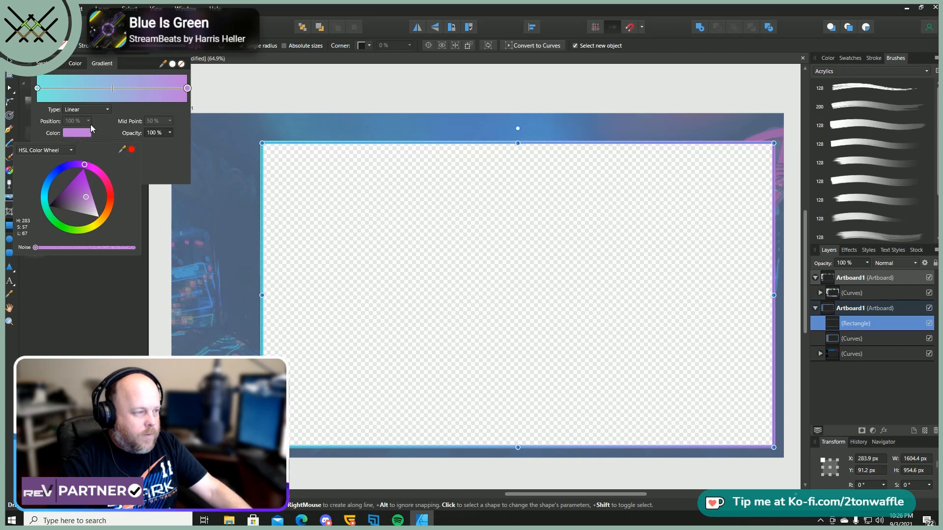
- Try the Elliptical, Radial and Conical types on the stroke gradient and return it to Linear
left_click(93, 109)
left_click(93, 109)
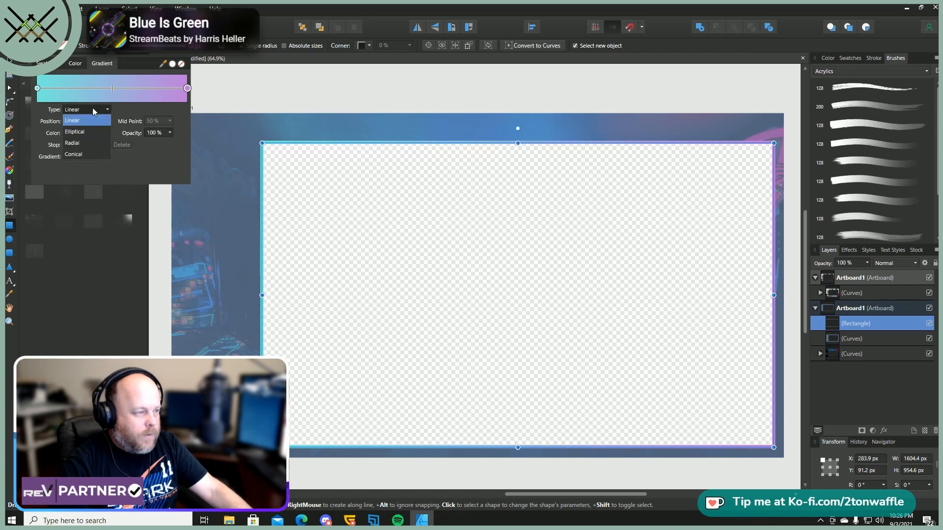
left_click(86, 133)
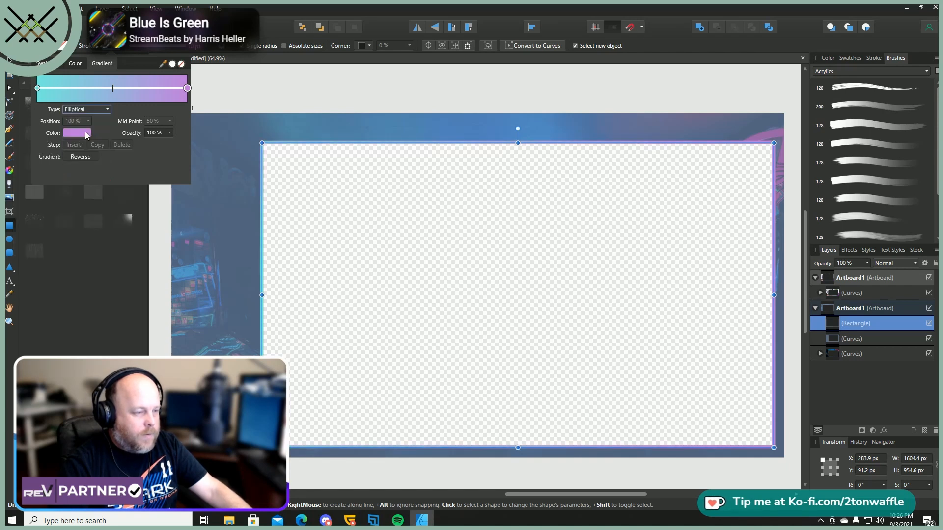
left_click(90, 111)
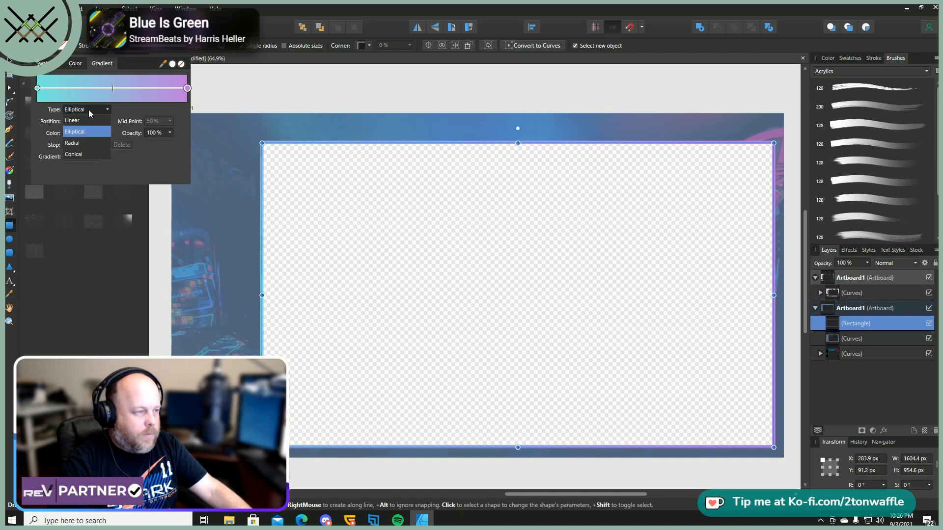
left_click(74, 143)
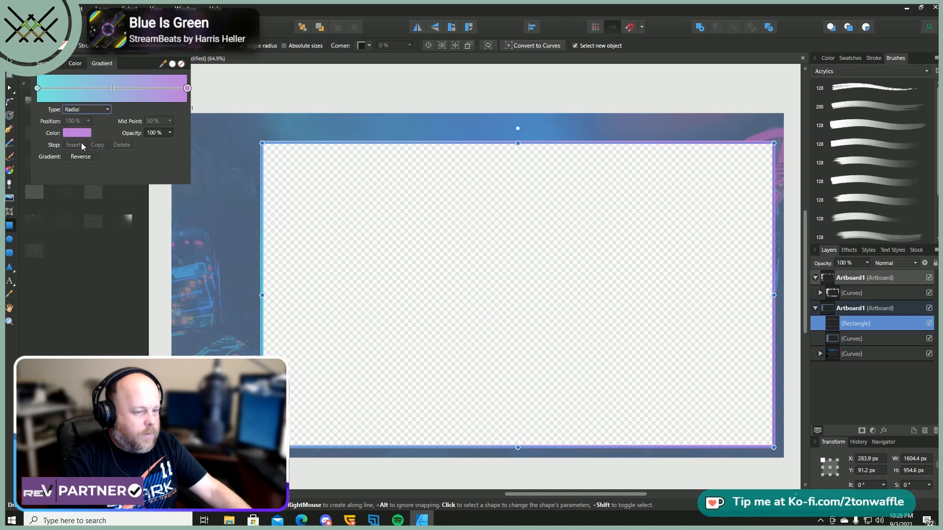
left_click(81, 109)
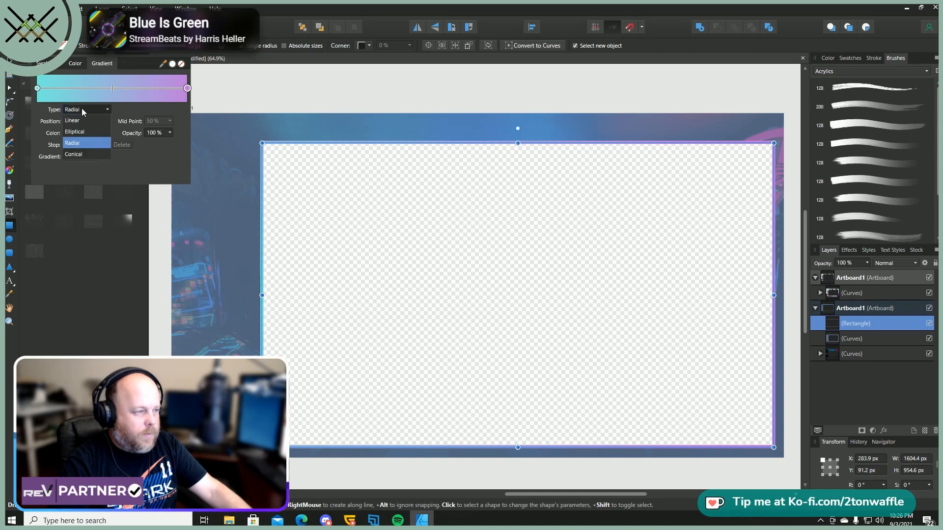
left_click(81, 155)
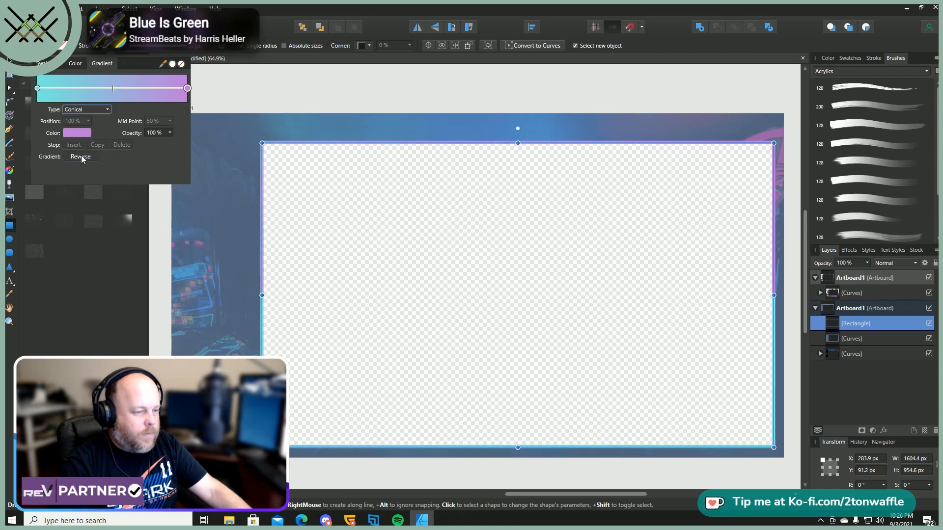
left_click(83, 110)
left_click(84, 121)
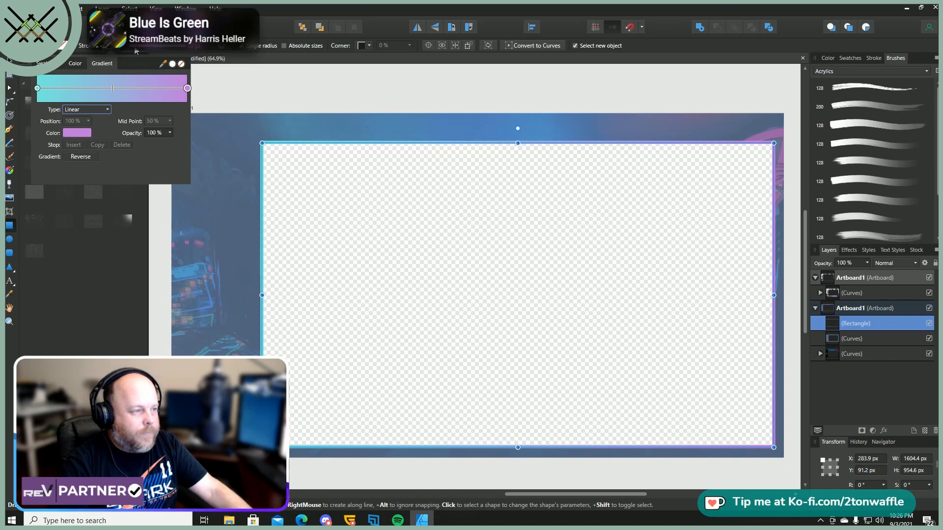
- Close the stroke colour settings and deselect the window's border rectangle
left_click(112, 47)
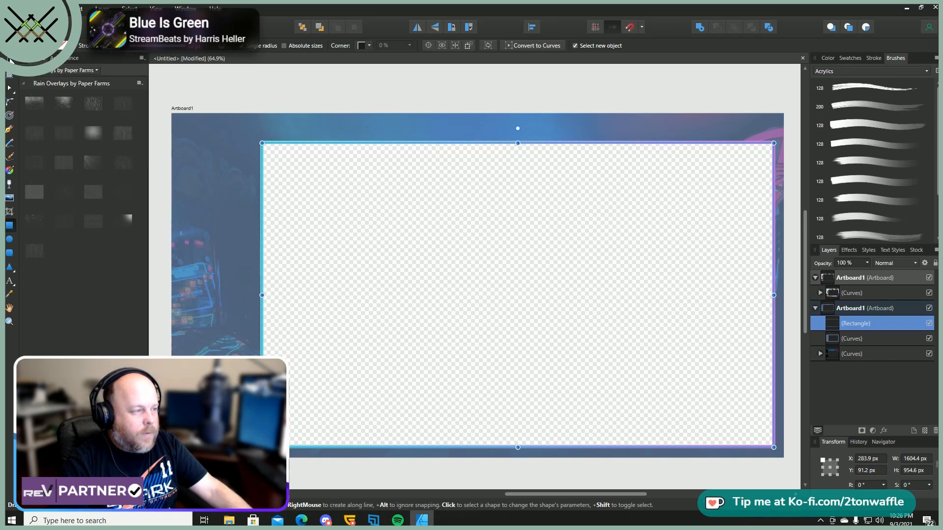
left_click(9, 60)
left_click(253, 86)
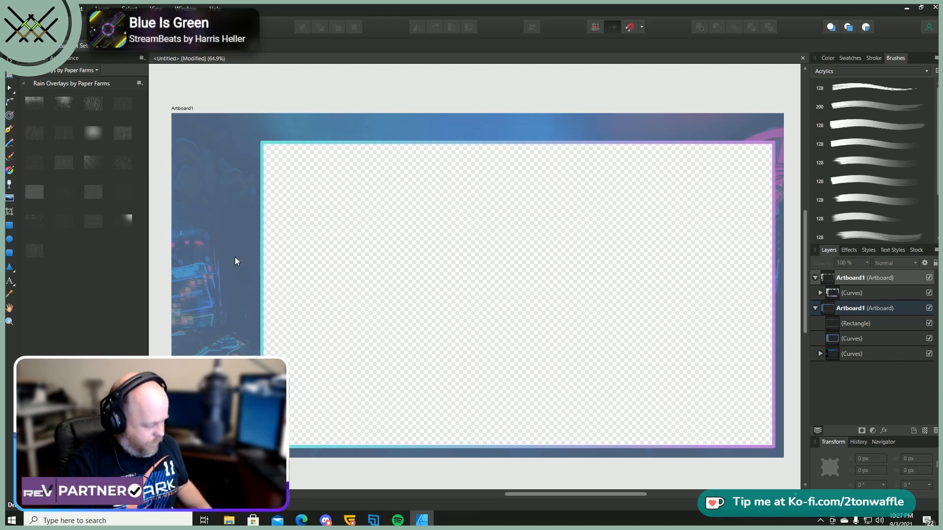
- Rename the arcade photo's artboard as Indie Basement Game Play Overlay
scroll(488, 156, "down", 2)
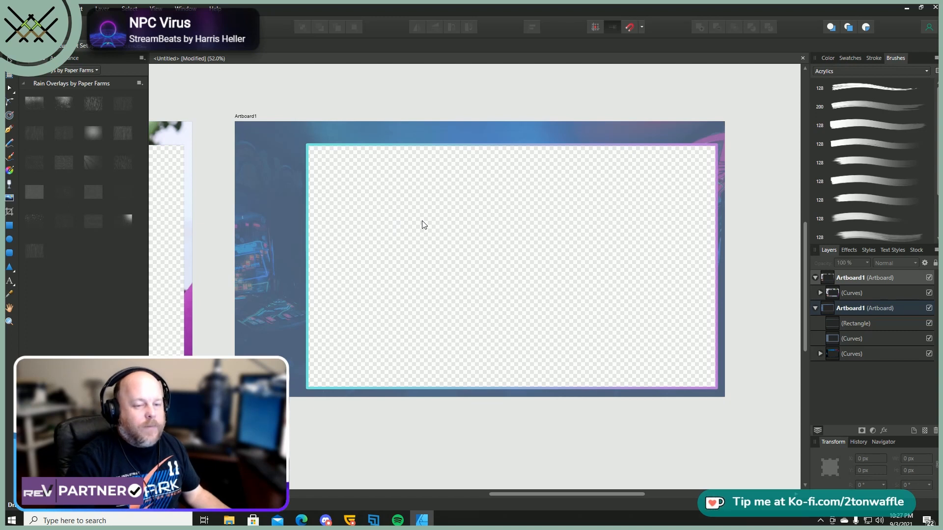
double_click(858, 308)
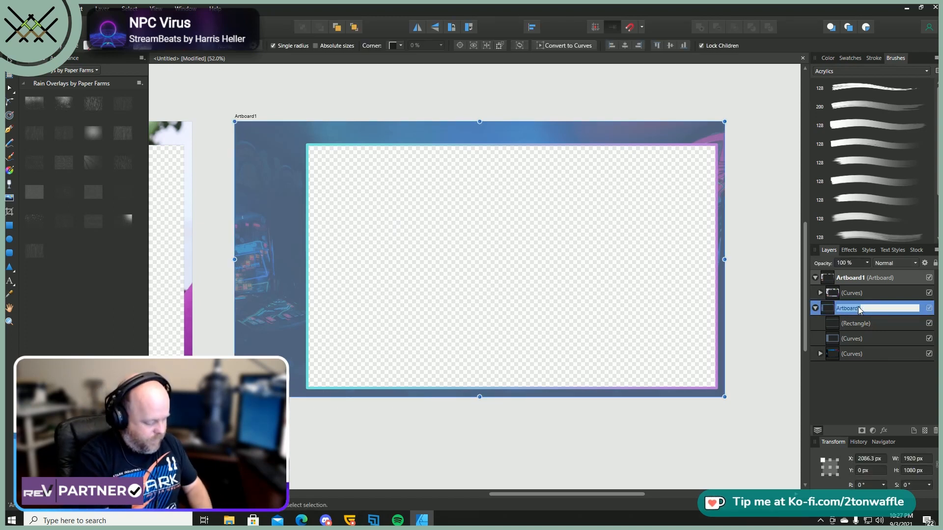
type("Indie B")
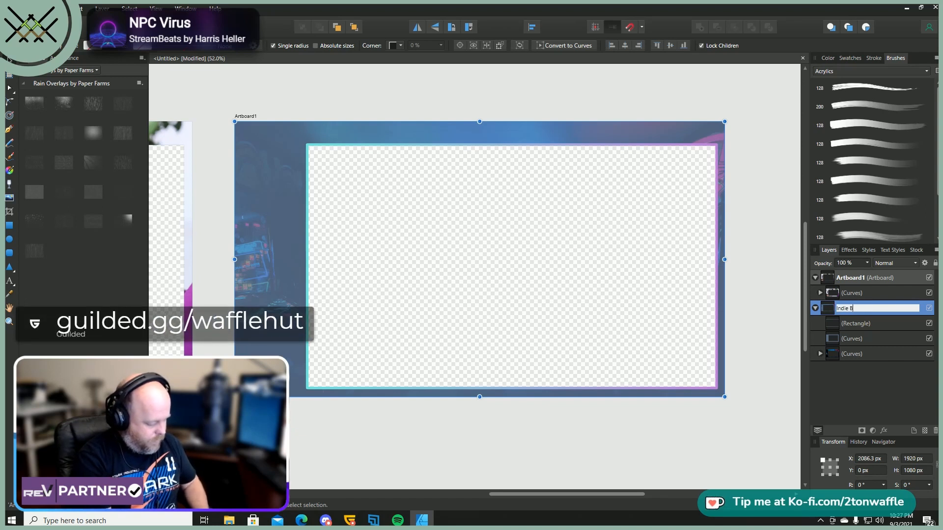
type("asement")
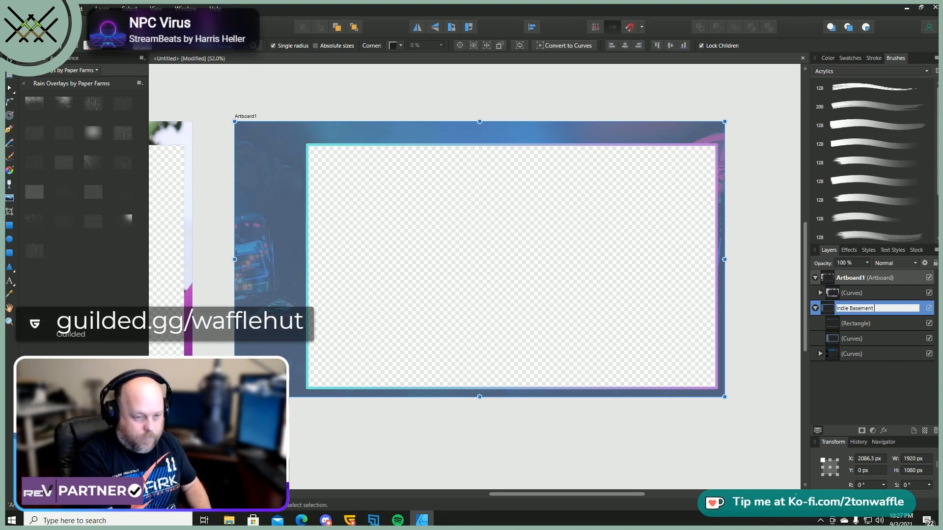
type(" Game")
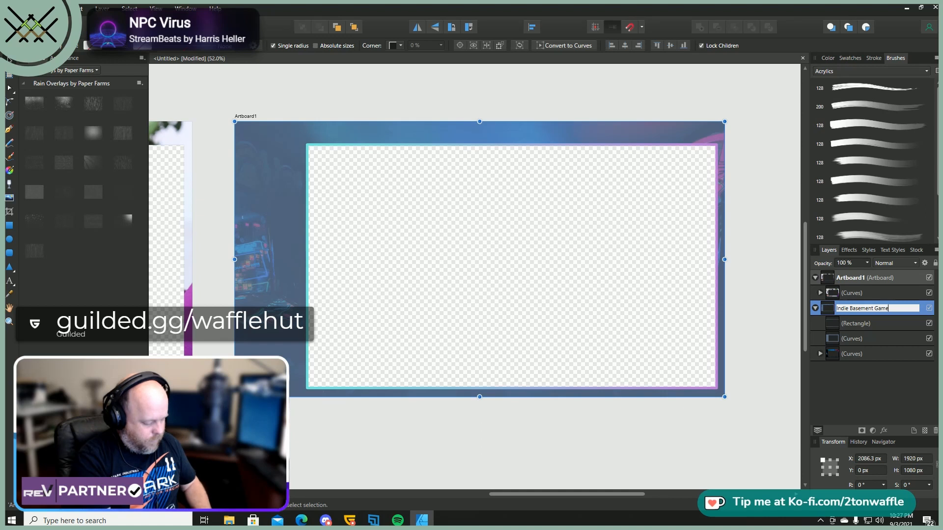
type(" Play Ov")
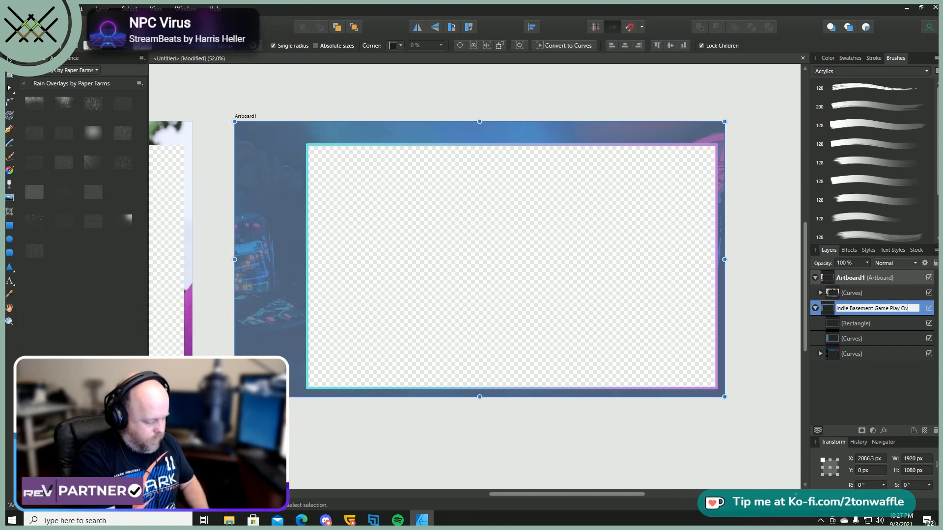
type("erlay")
key("Return")
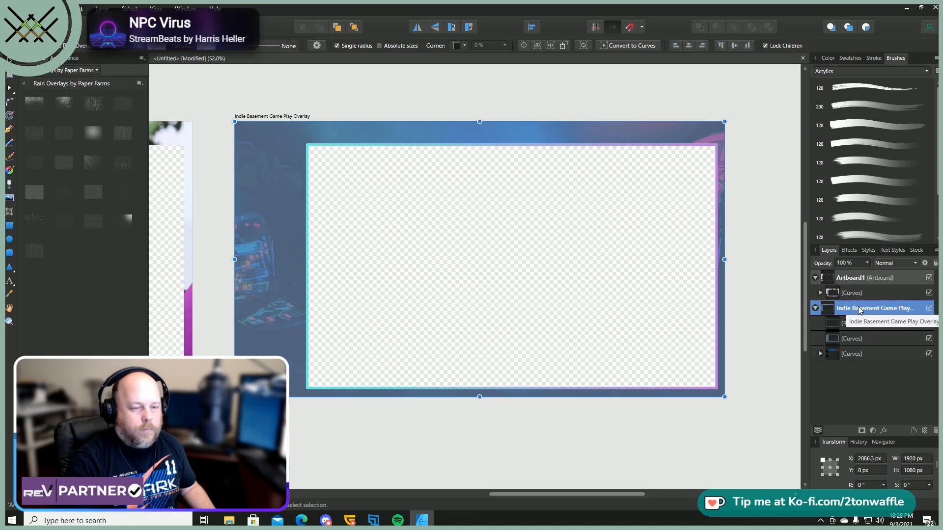
- Start a PNG export of the Indie Basement Game Play Overlay artboard at 1920 × 1080 px
left_click(11, 8)
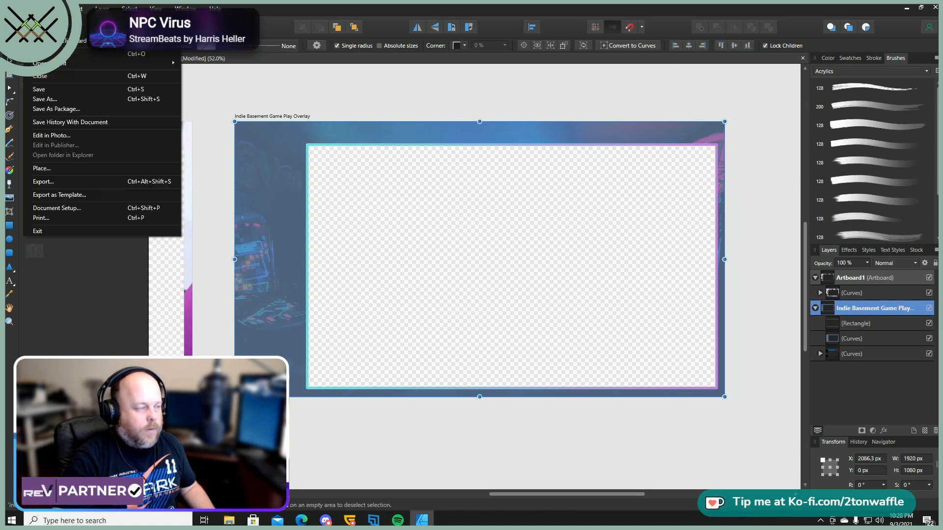
left_click(51, 179)
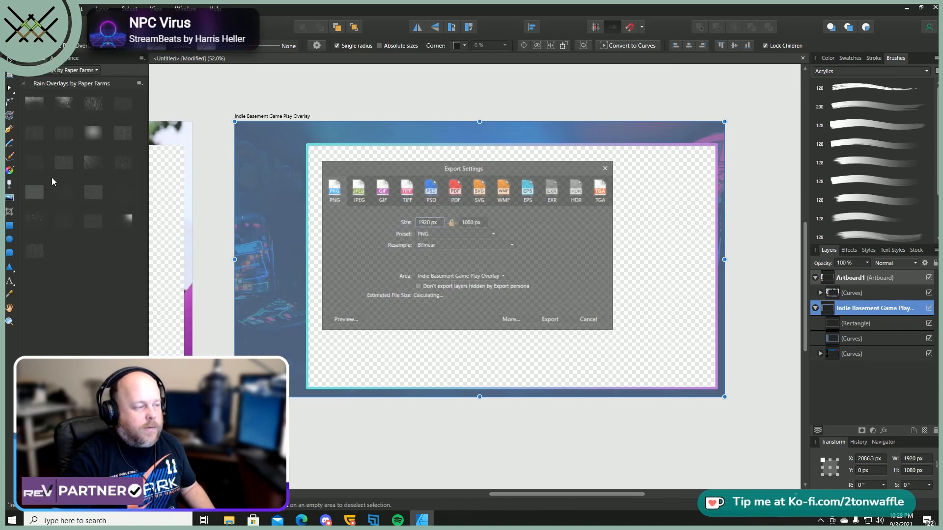
left_click(552, 320)
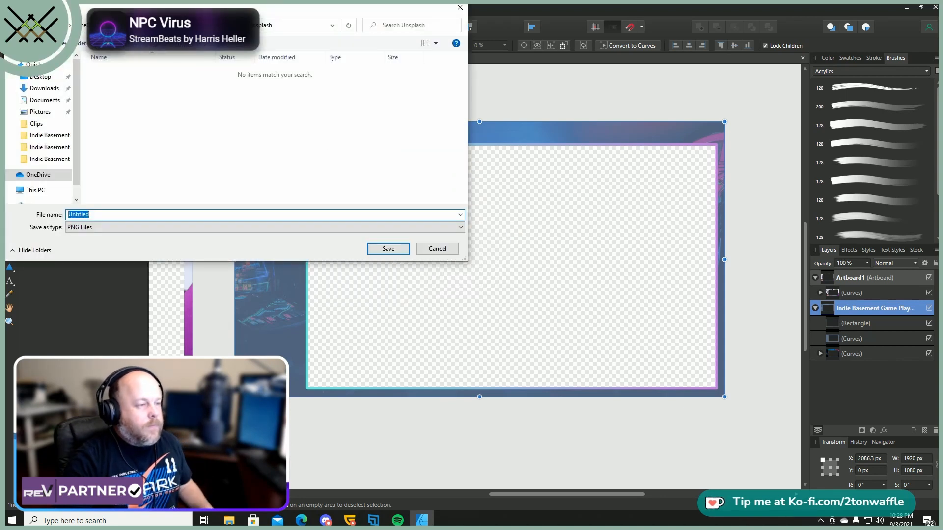
- Create a folder named Indie Basement inside the Graphics library's Stream Overlays folder and open it as the export destination
left_click(227, 25)
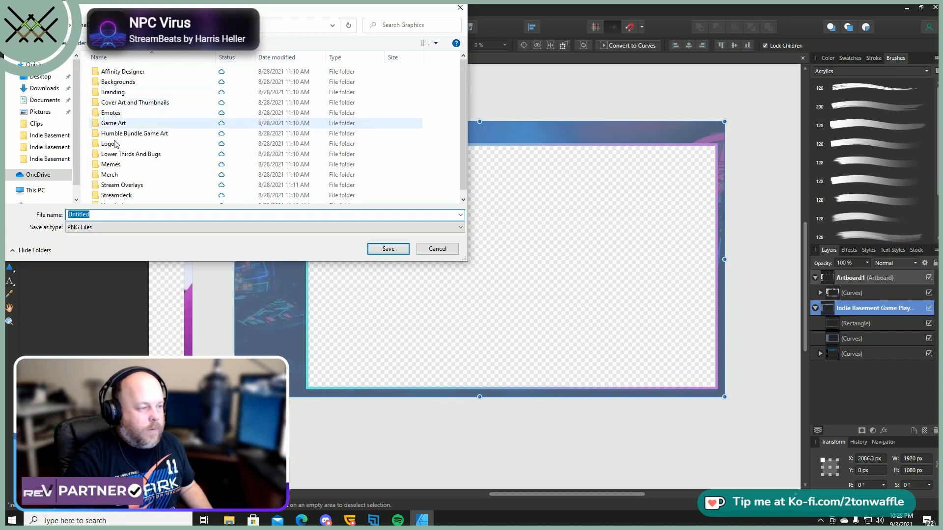
double_click(116, 185)
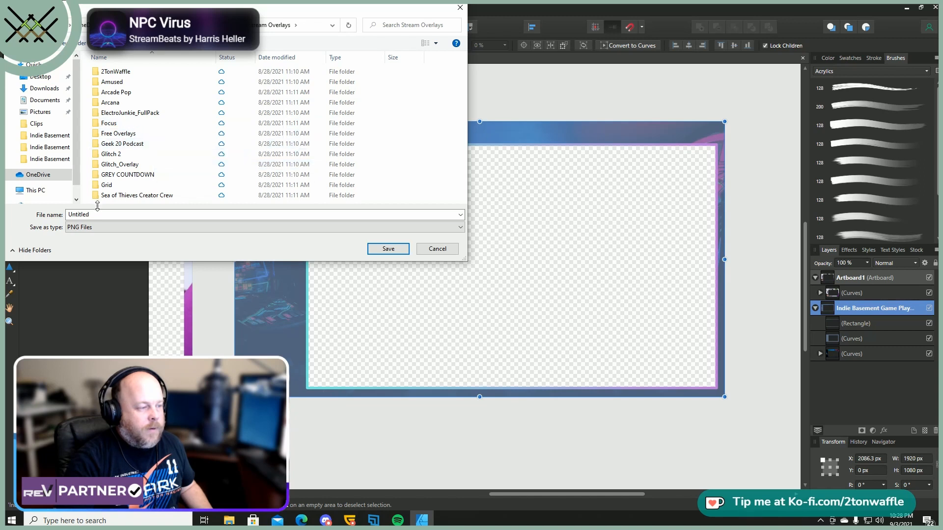
left_click(79, 43)
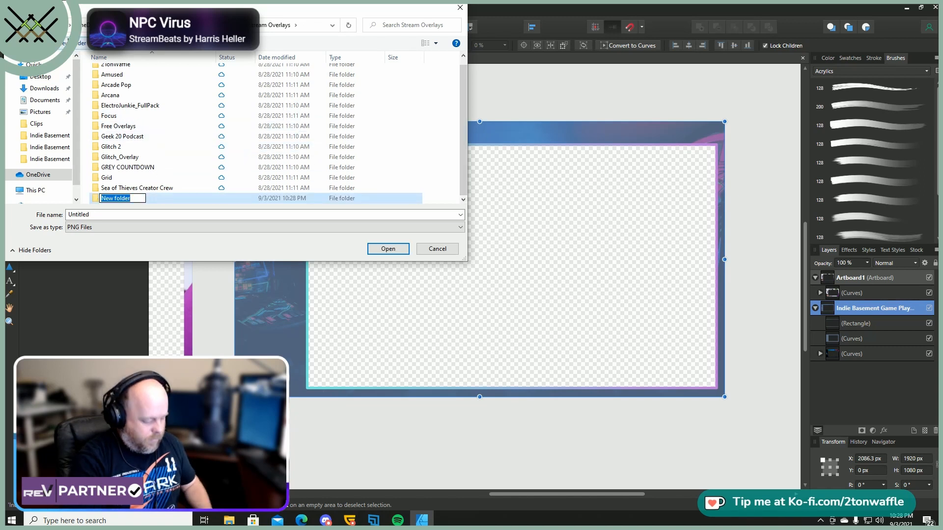
type("Indie Basement")
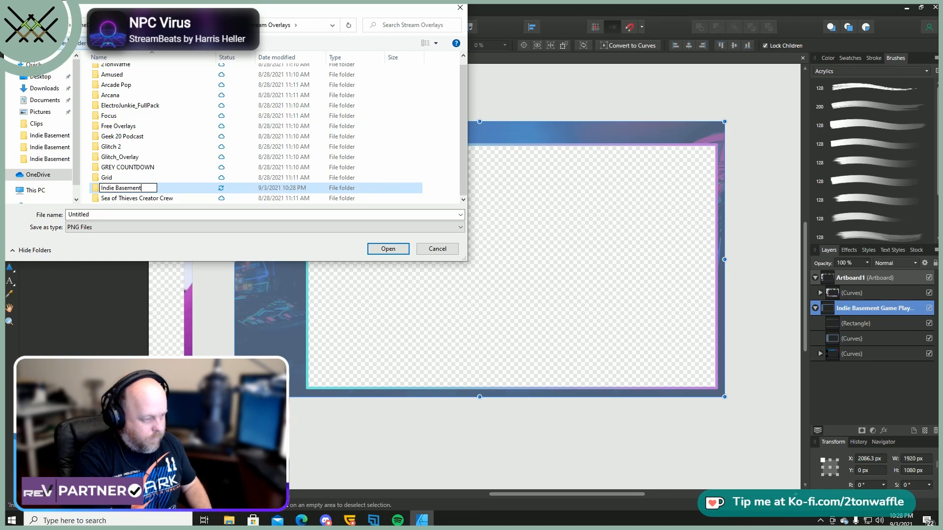
key("Return")
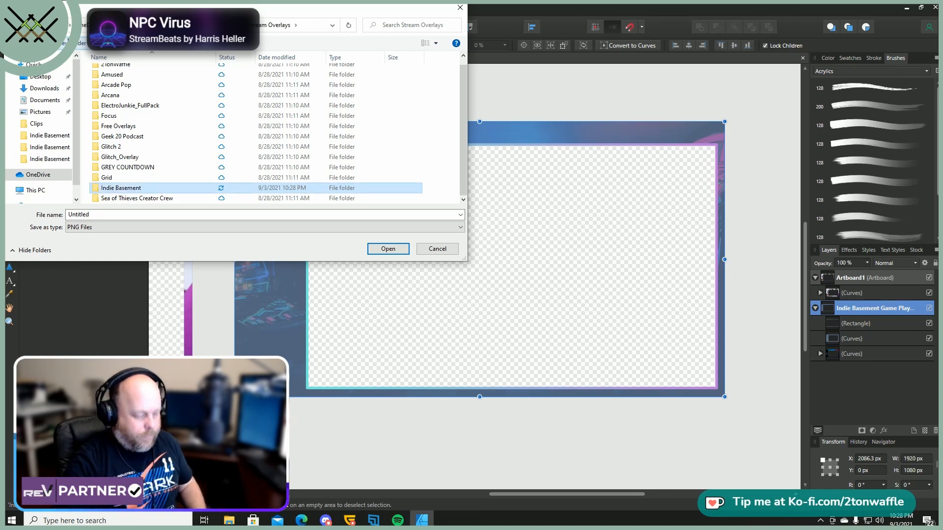
key("Return")
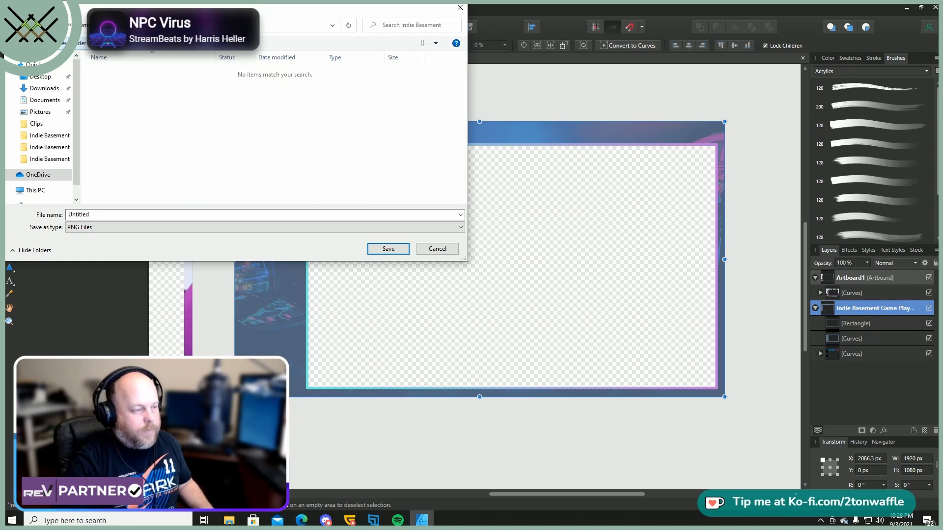
- Save the exported PNG under the file name Game Overlay
double_click(119, 214)
type("G")
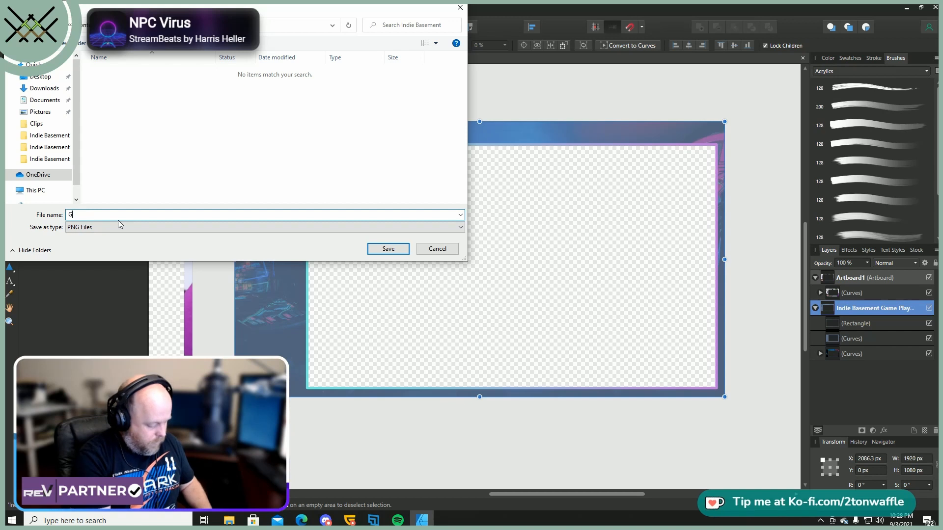
type("ame Overlay")
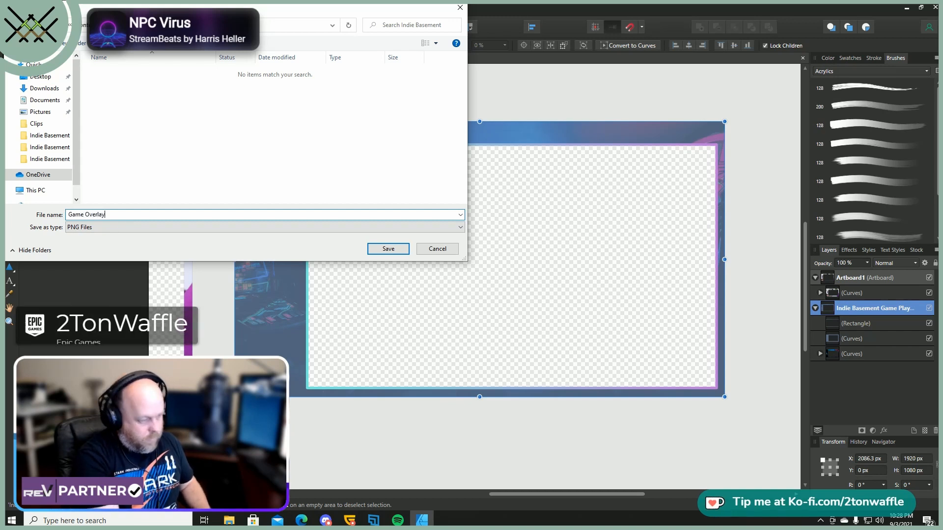
key("Return")
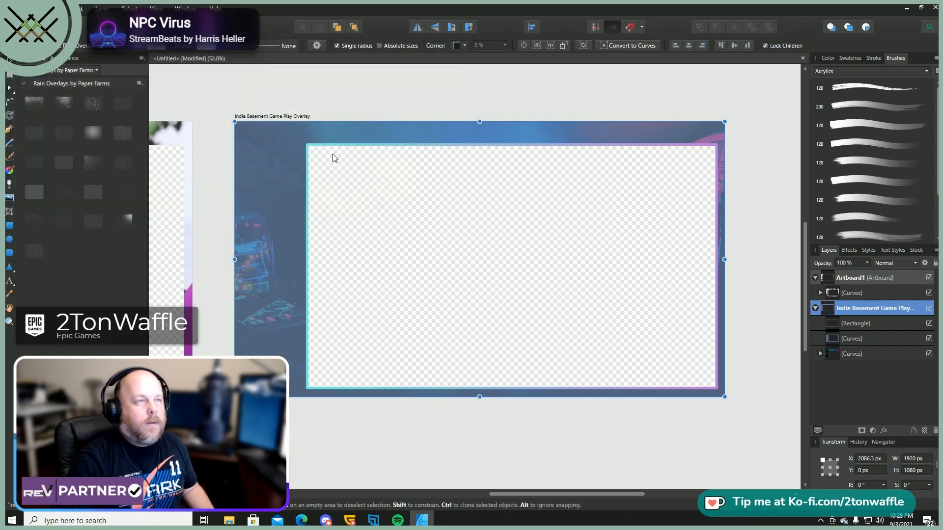
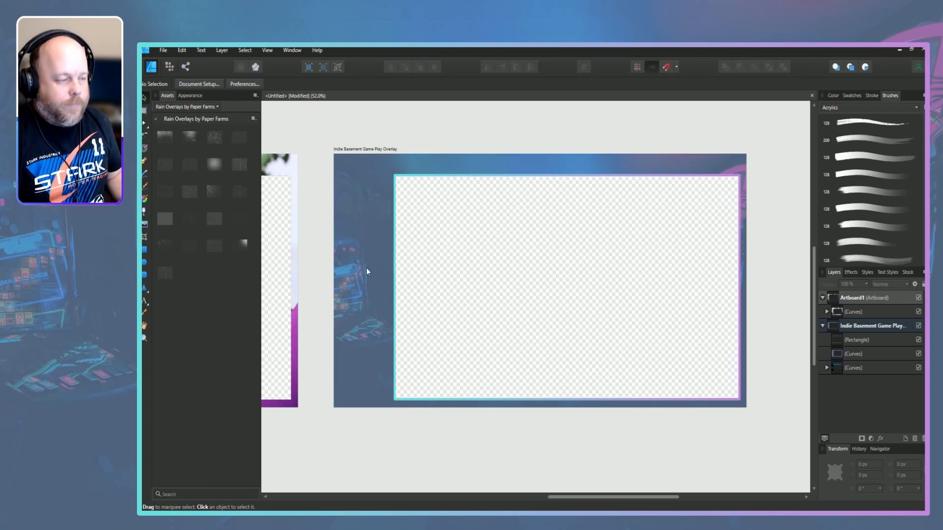
- Rename Artboard1 as Indie Basement Full Cam
scroll(346, 468, "down", 3)
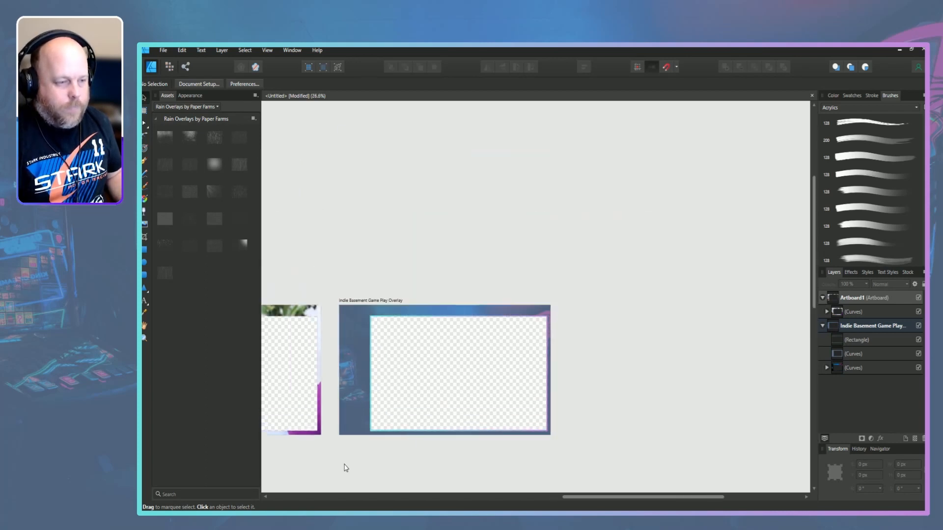
left_click_drag(608, 498, 502, 483)
scroll(444, 426, "up", 4)
scroll(443, 425, "down", 1)
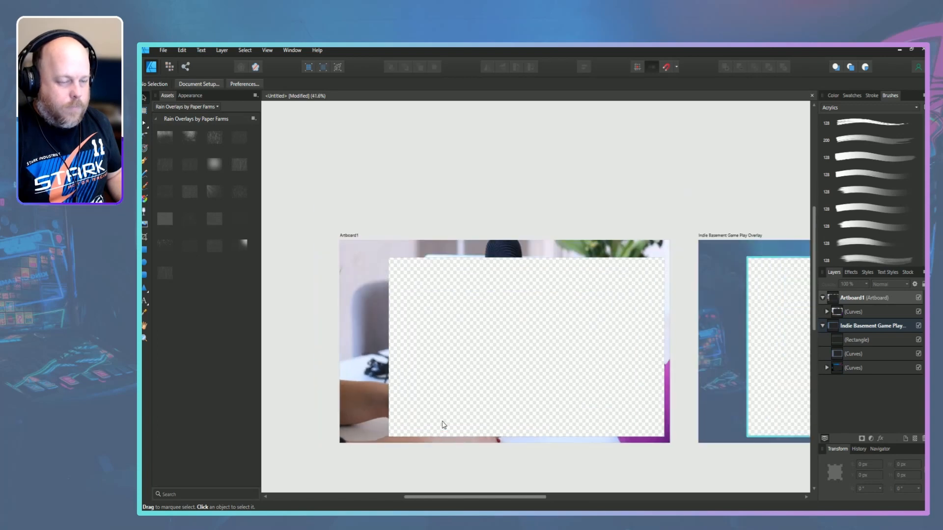
scroll(444, 427, "down", 2)
scroll(444, 427, "down", 1)
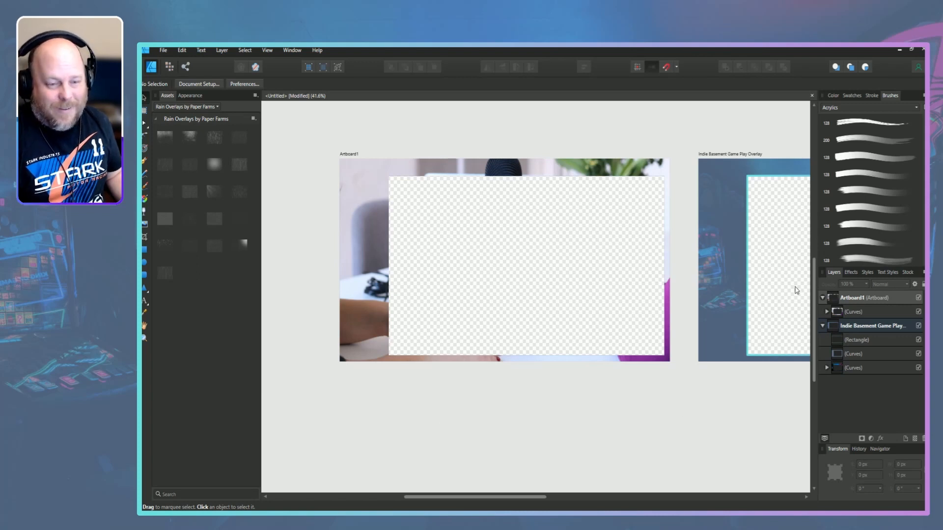
left_click(856, 299)
double_click(858, 300)
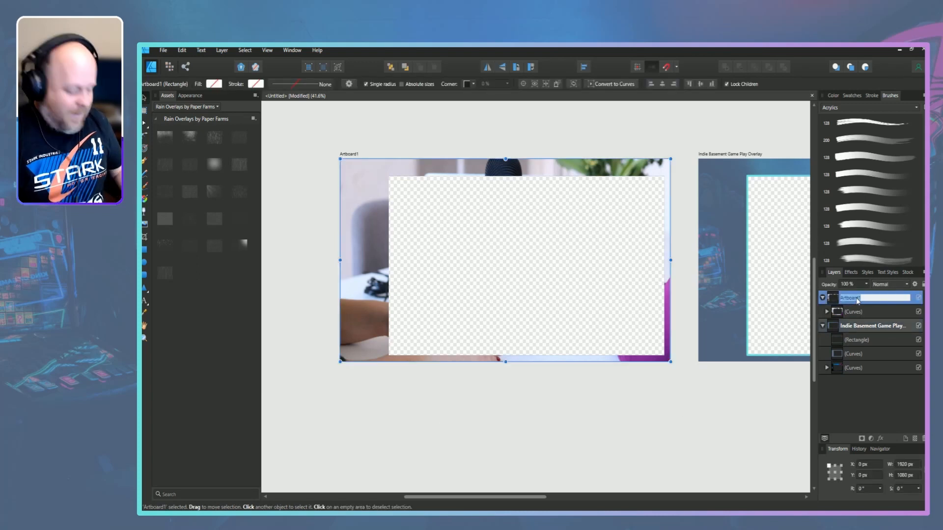
type("Indie")
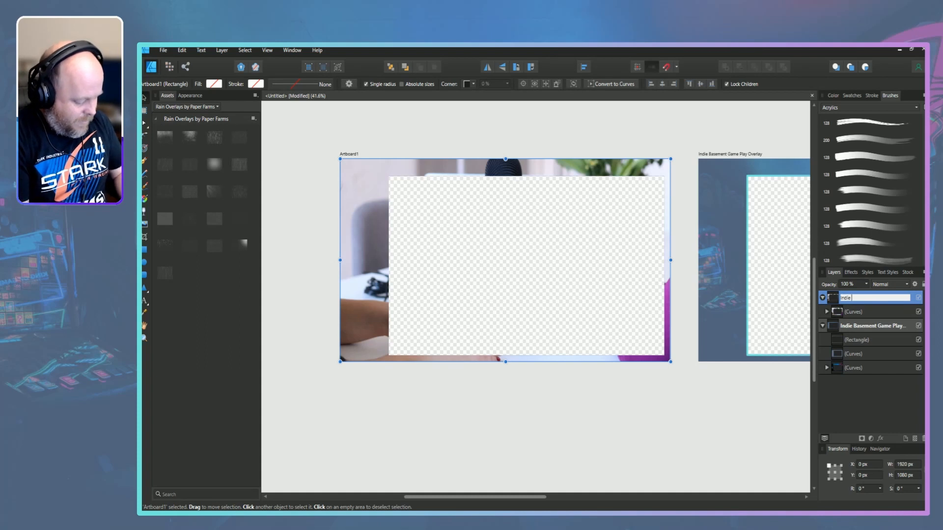
type(" Basement")
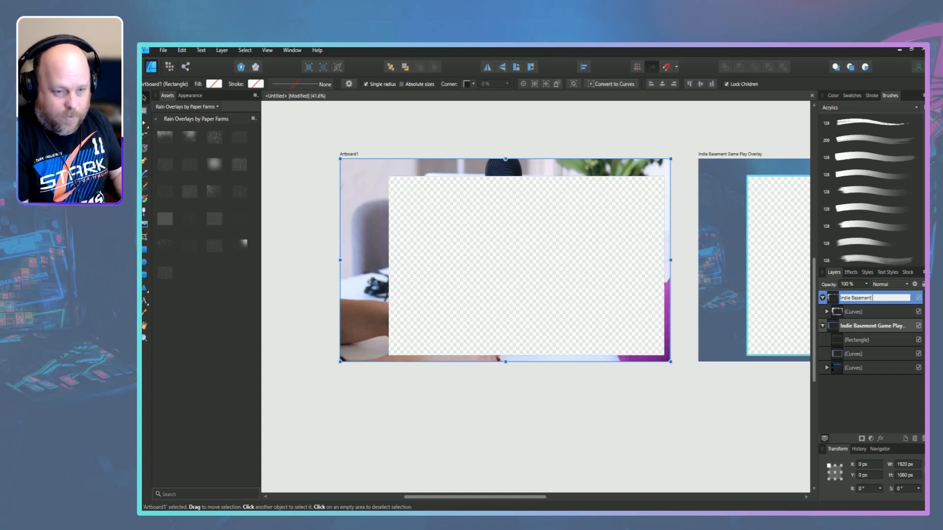
type(" Full Cam")
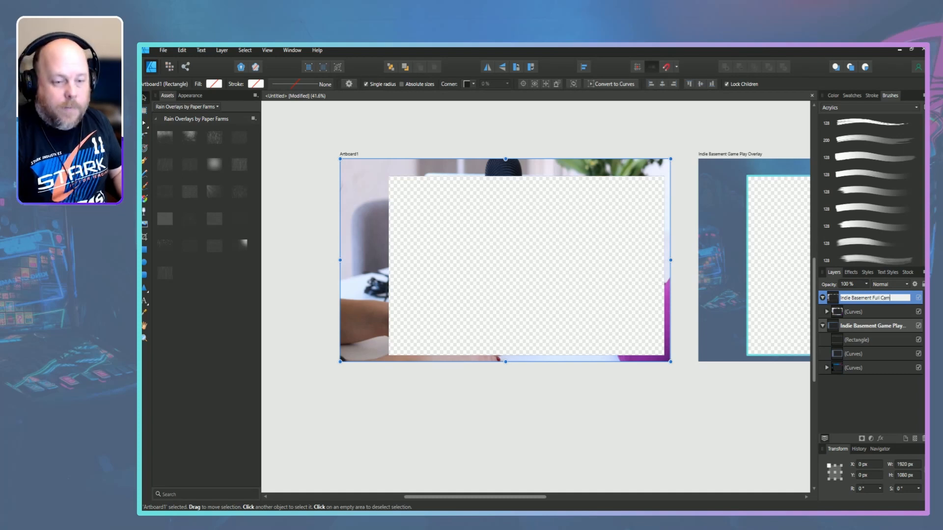
key("Return")
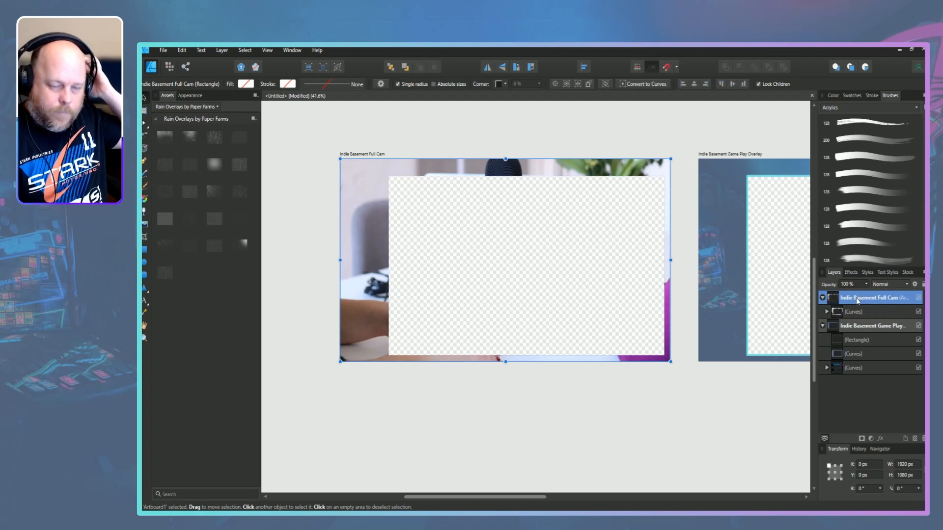
- Delete the curves frame and its nested photo from the Indie Basement Full Cam artboard
left_click(827, 313)
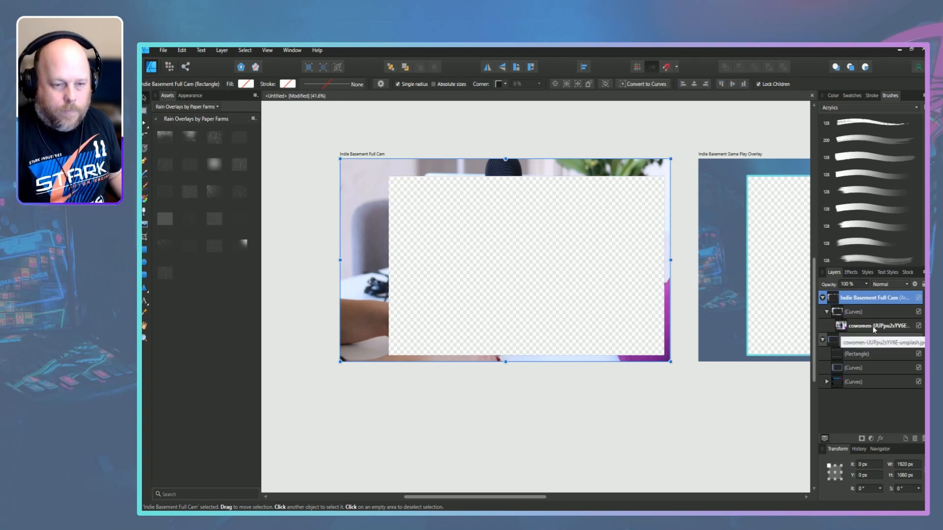
left_click(863, 313)
left_click(864, 313)
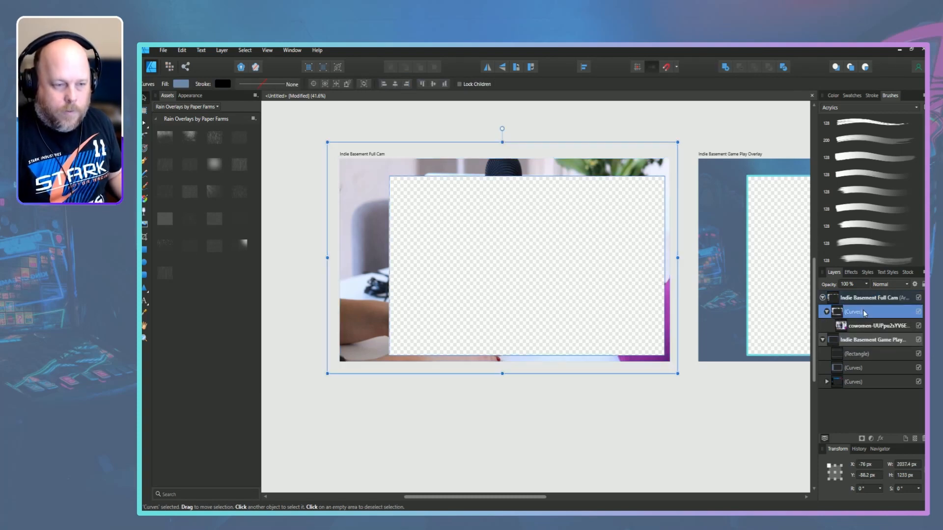
key("Delete")
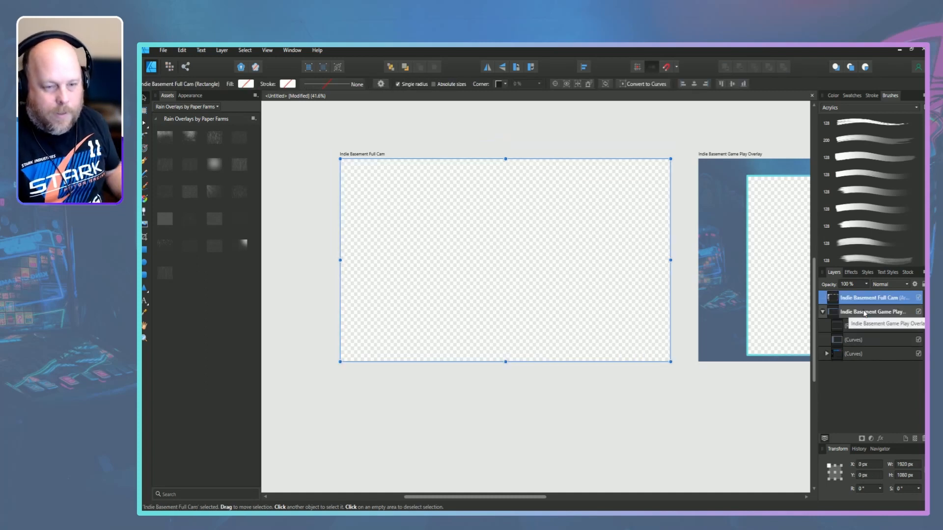
- Copy the arcade photo from the Game Play Overlay's curves frame and paste it into the Indie Basement Full Cam artboard
left_click(826, 353)
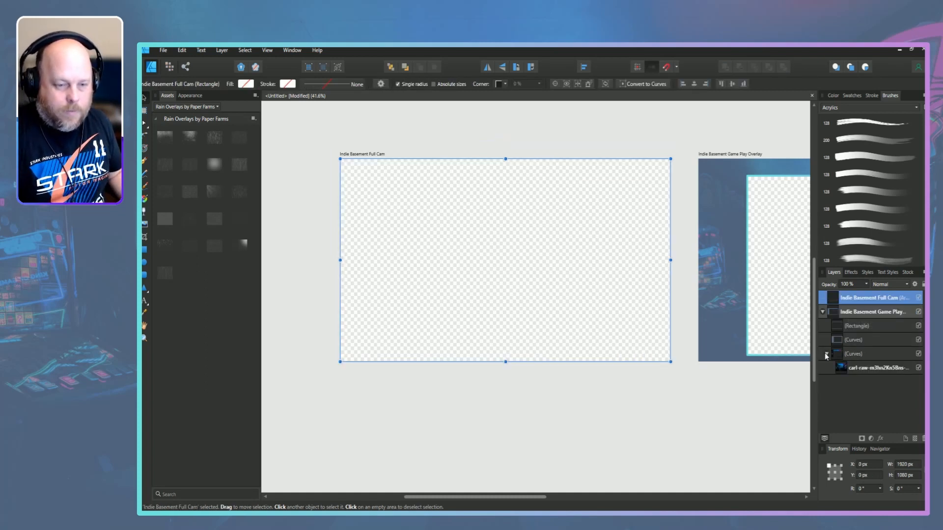
left_click(859, 370)
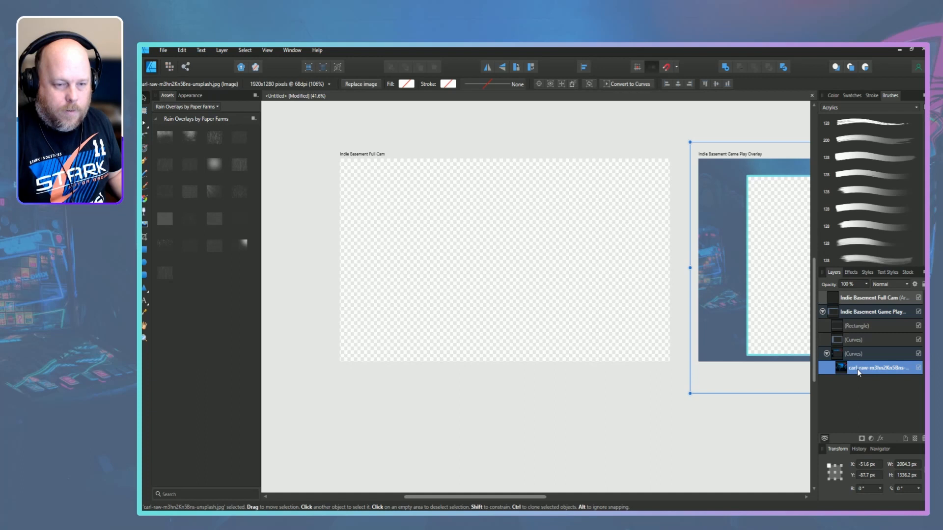
right_click(859, 370)
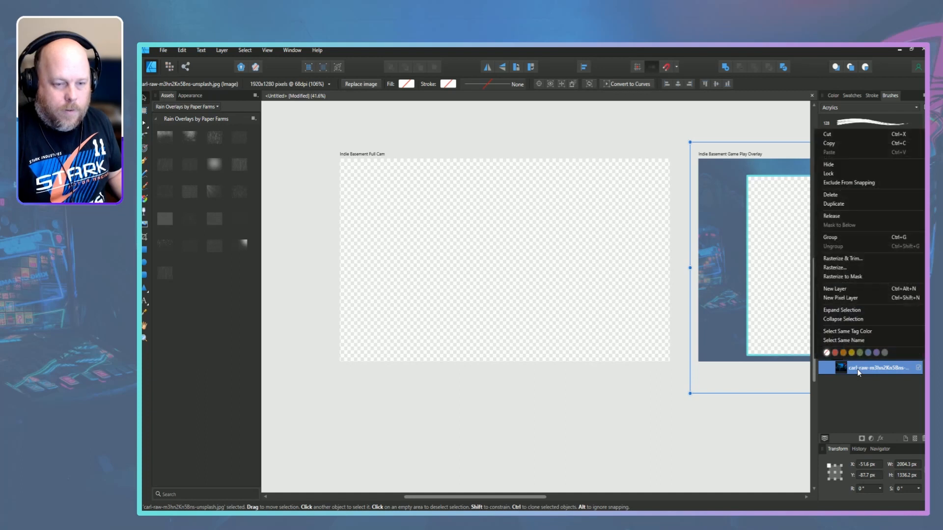
left_click(840, 144)
left_click(569, 237)
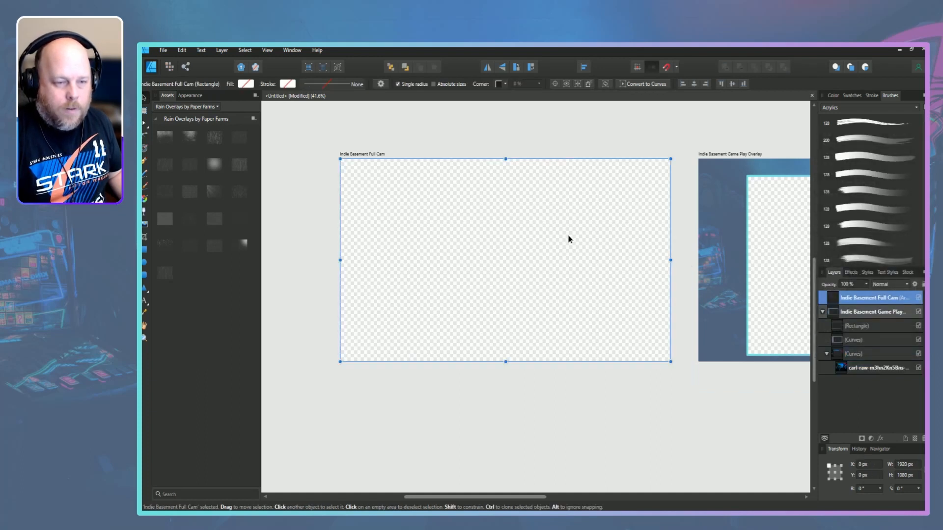
right_click(569, 237)
left_click(588, 260)
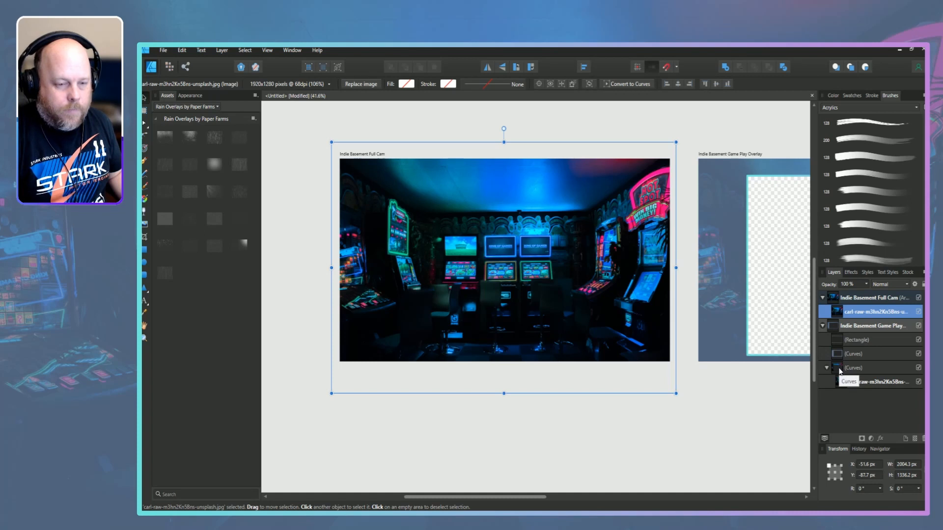
- Draw a rectangle of about 2124 × 1273 px over the arcade photo, extending past all edges of the Full Cam artboard
left_click(861, 356)
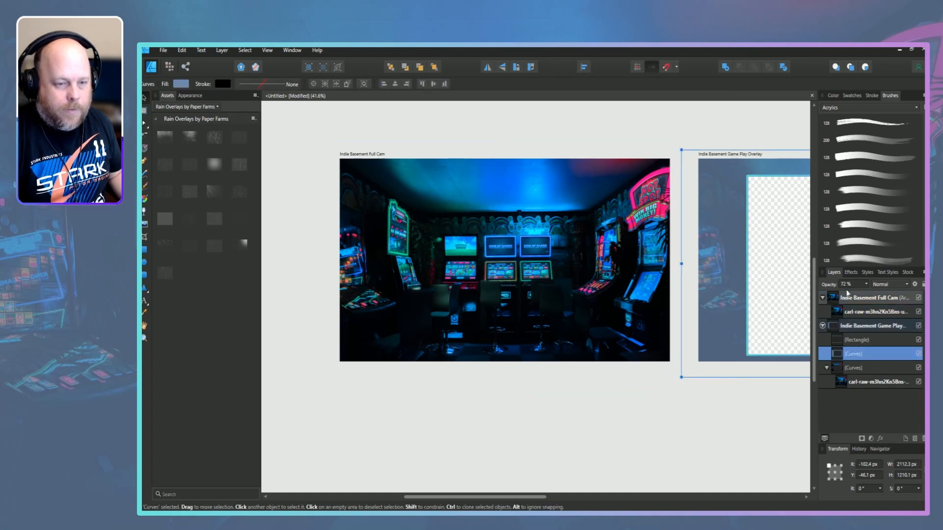
left_click(180, 84)
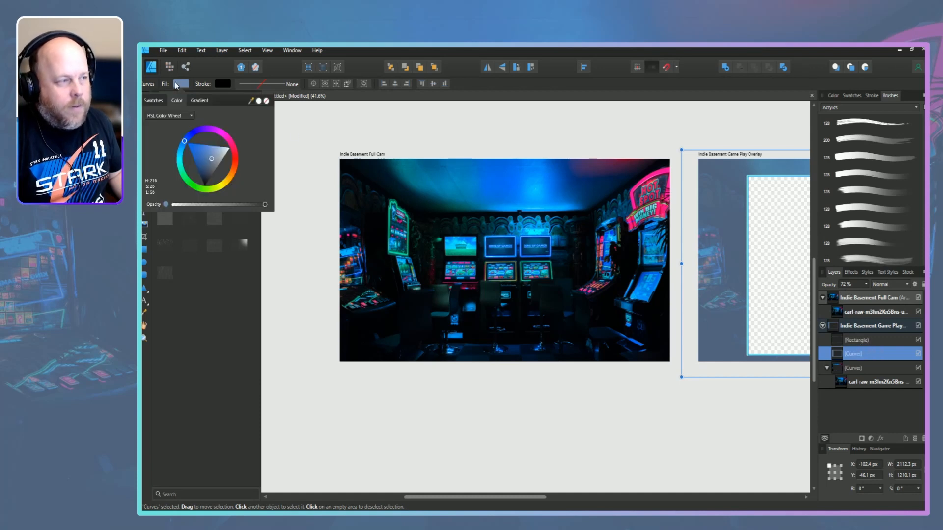
left_click(153, 100)
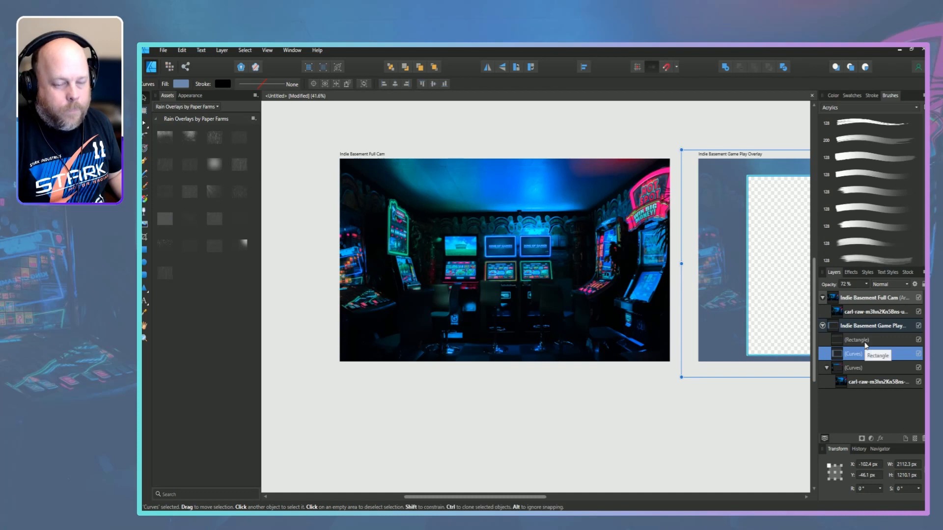
left_click(864, 343)
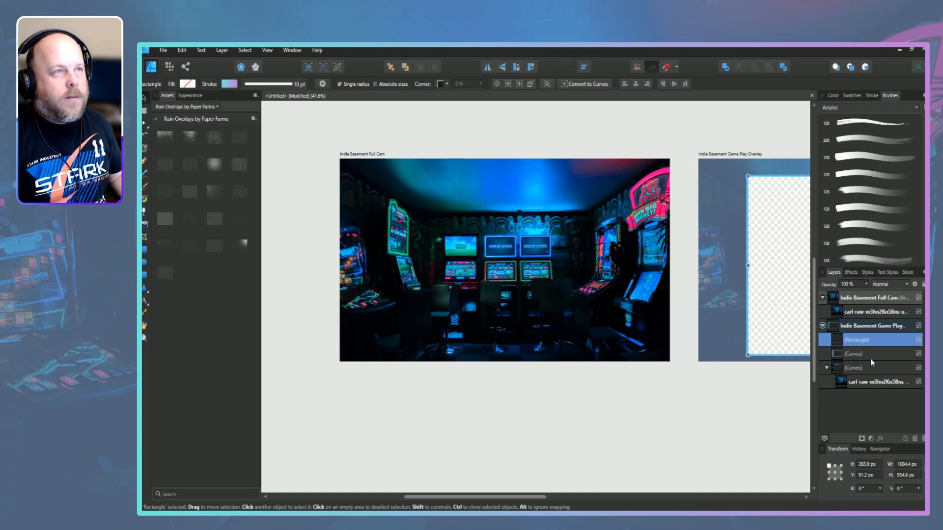
left_click(143, 250)
left_click_drag(320, 143, 686, 381)
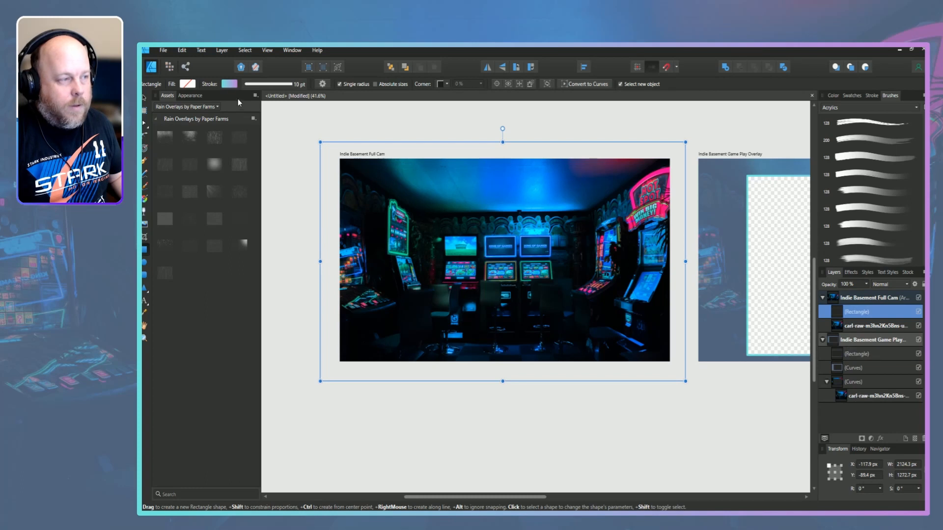
- Remove the gradient stroke from the new rectangle and set its line style to none
left_click(229, 84)
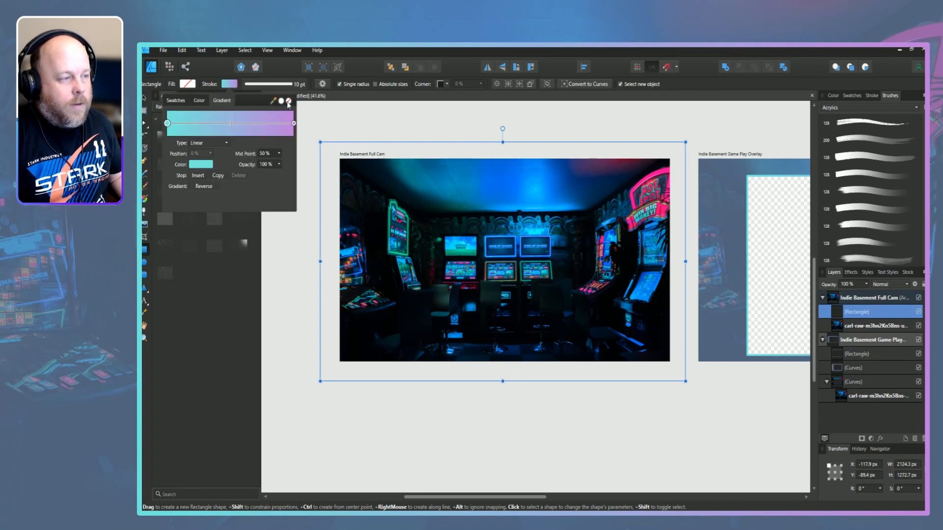
left_click(289, 102)
left_click(262, 84)
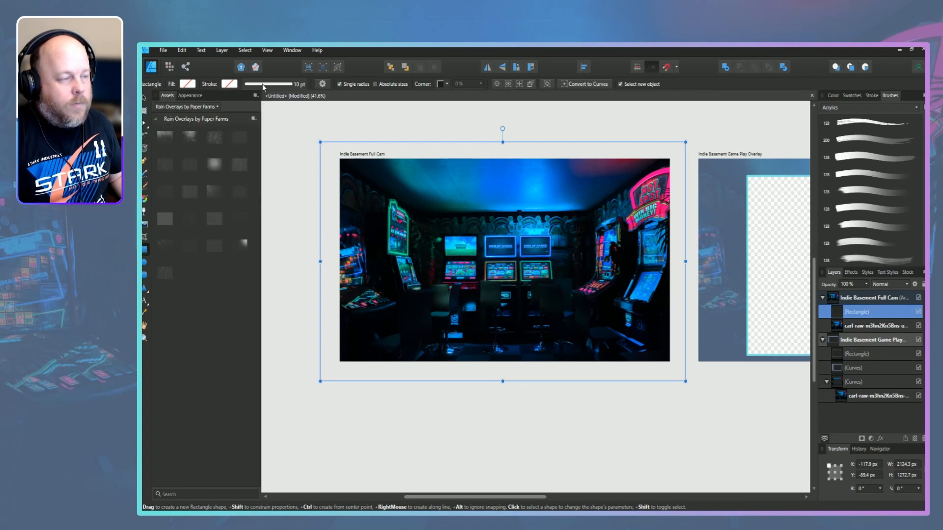
left_click(264, 86)
left_click(249, 102)
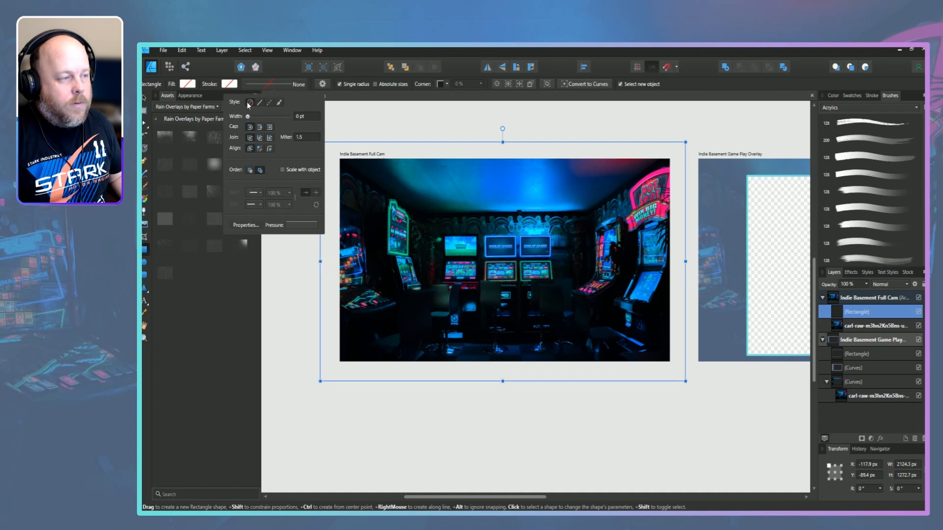
- Display the Game Play Overlay's tinted curves fill as RGB Hex Sliders and copy its hex colour code
left_click(185, 84)
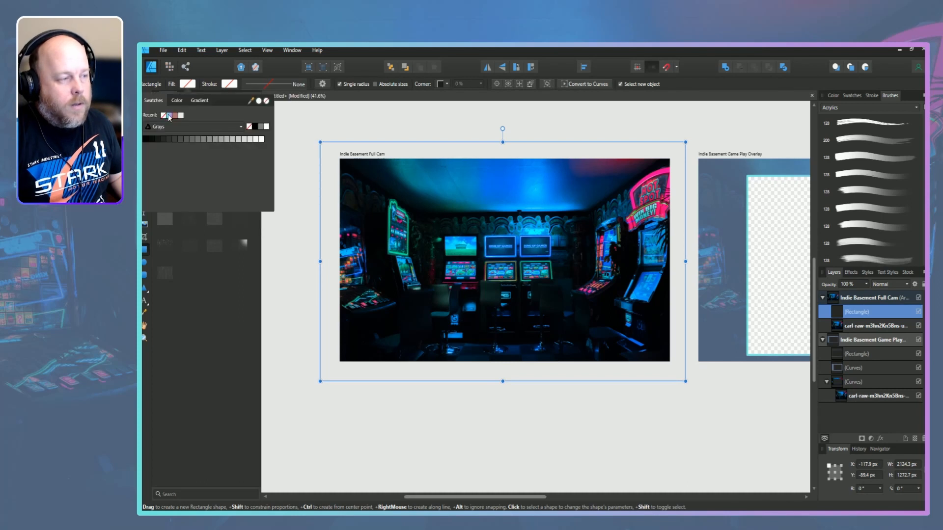
left_click(177, 101)
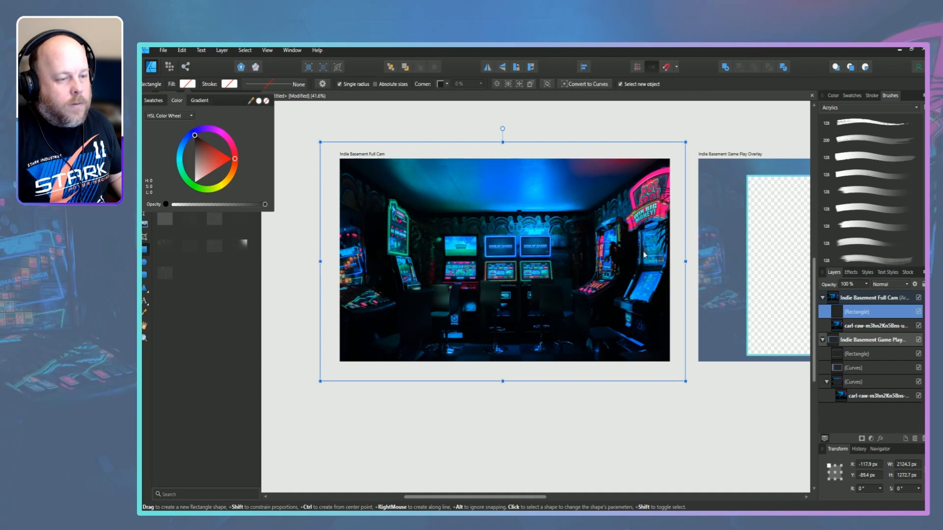
left_click(863, 367)
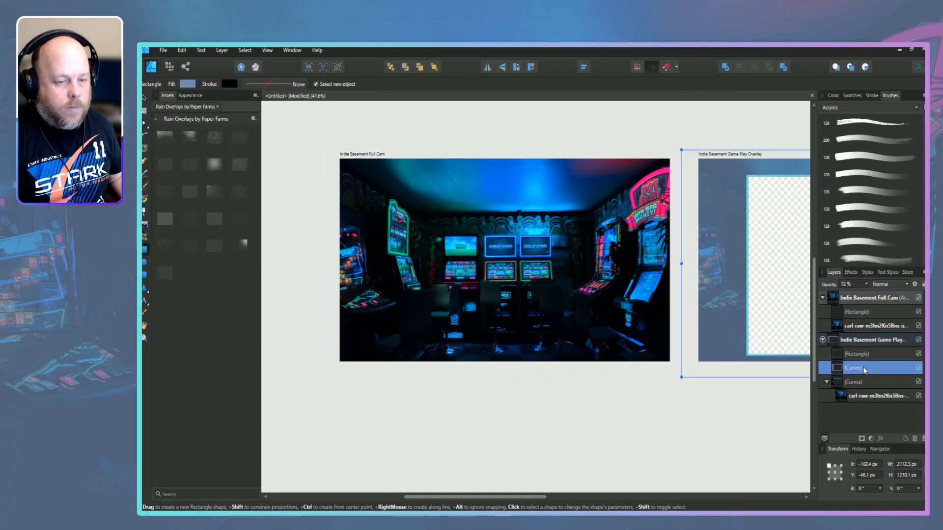
left_click(187, 84)
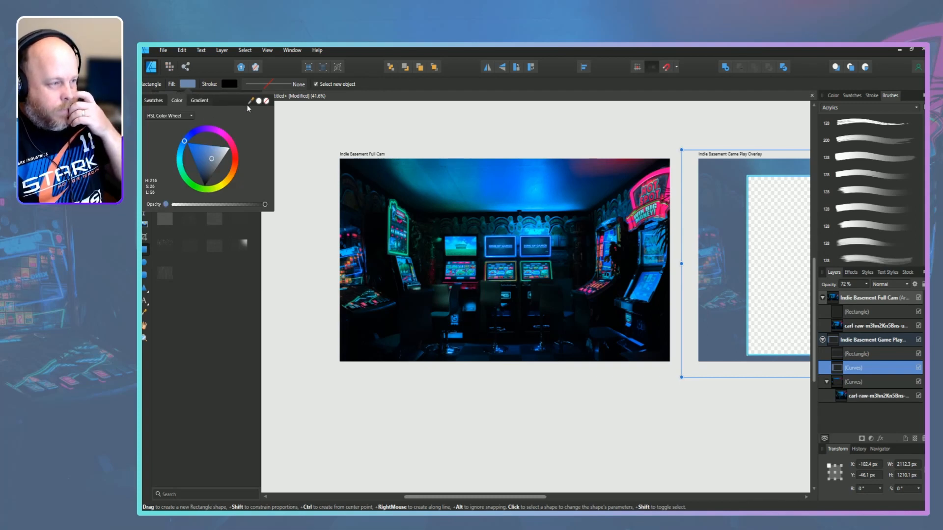
left_click(154, 101)
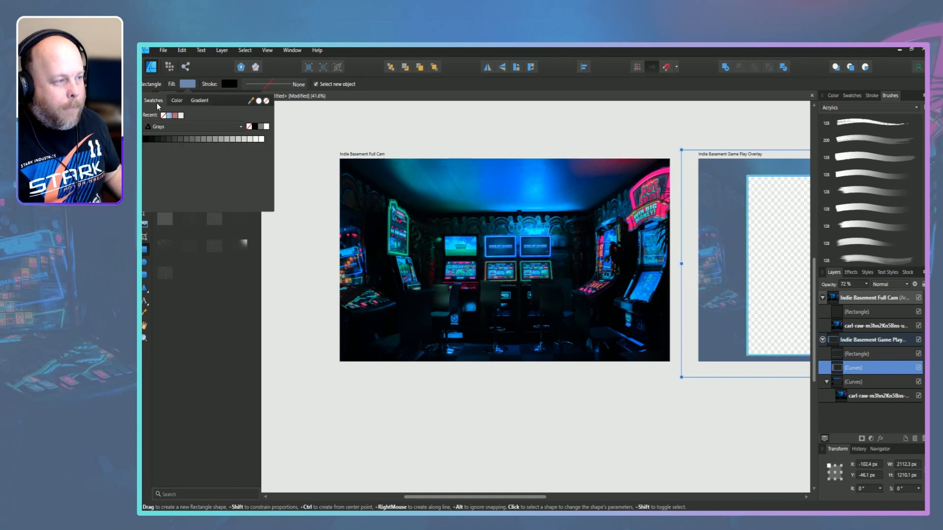
left_click(176, 101)
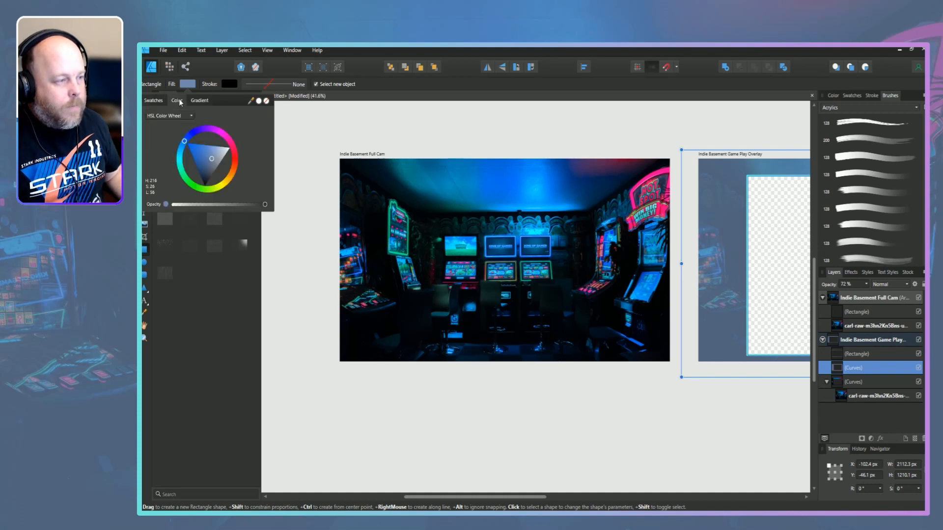
left_click(169, 116)
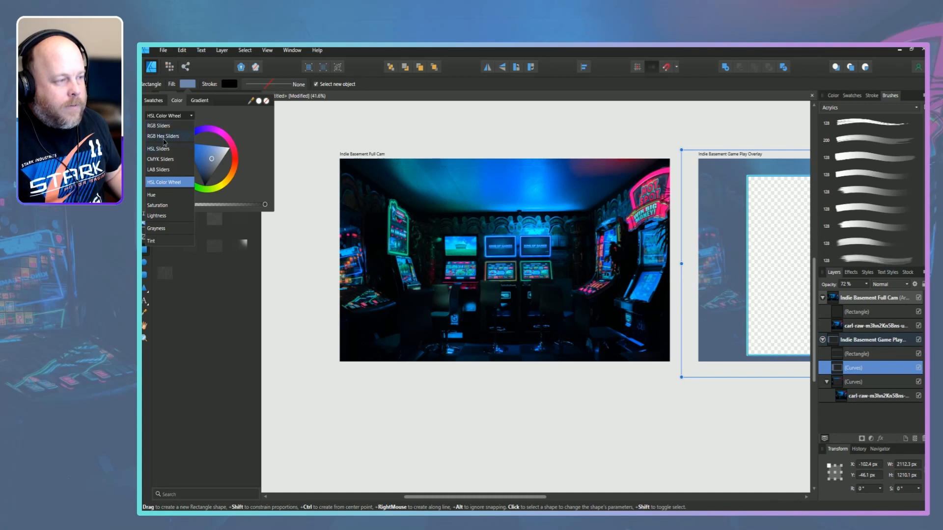
left_click(161, 136)
left_click(249, 162)
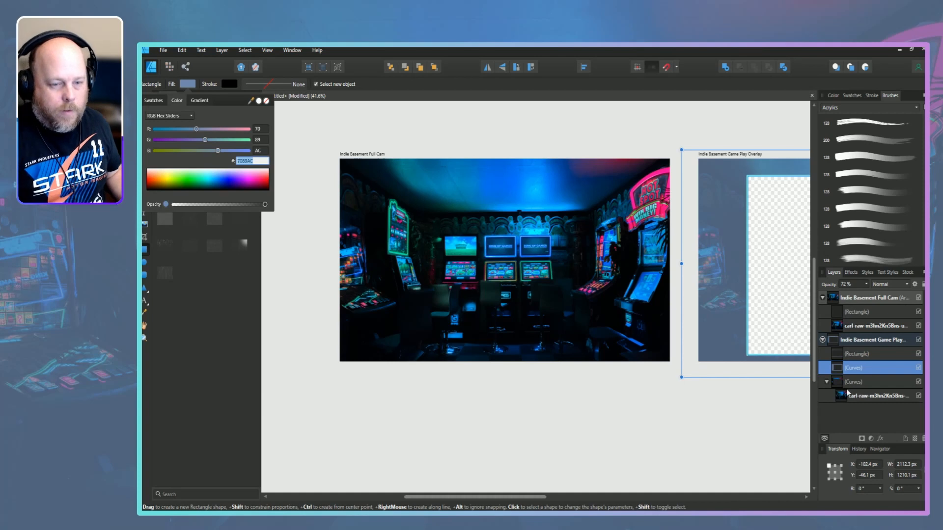
- Fill the oversized rectangle on the Indie Basement Full Cam artboard with hex colour 7089AC
left_click(863, 315)
left_click(862, 315)
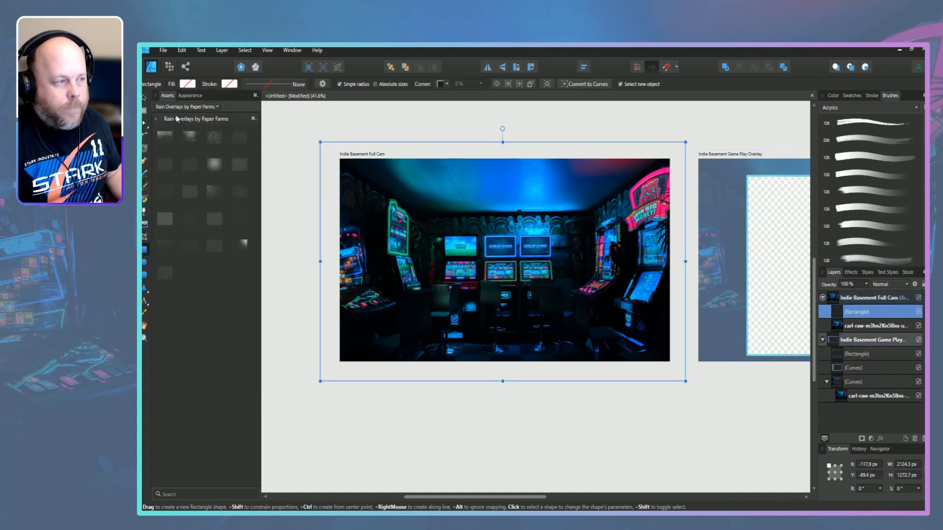
left_click(186, 84)
left_click(177, 101)
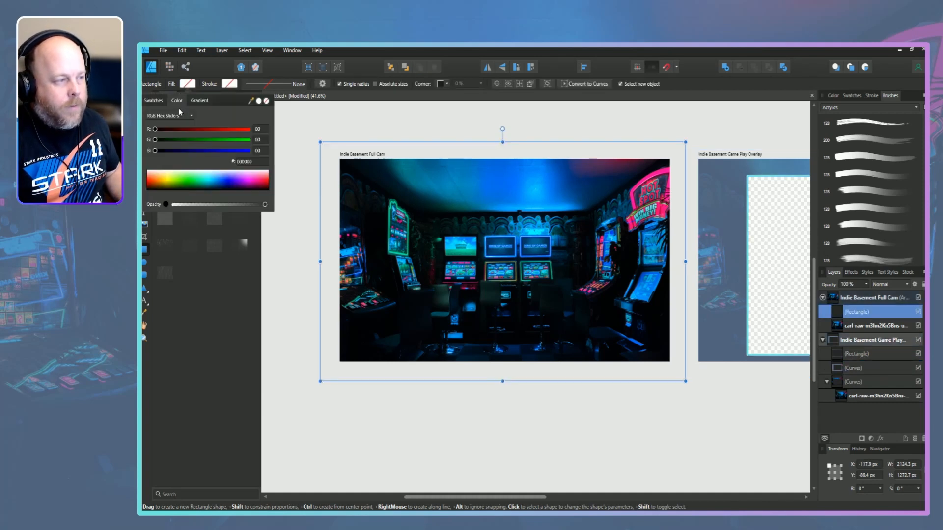
left_click(252, 162)
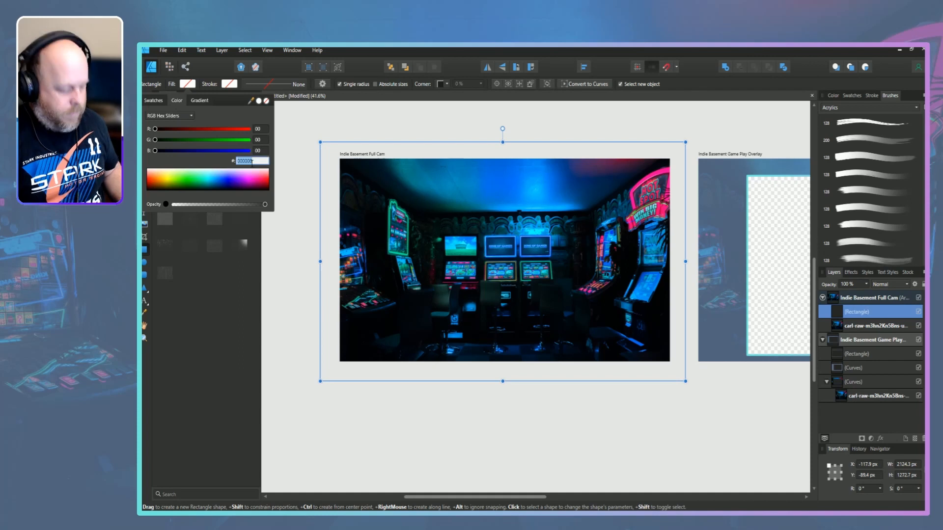
type("7089A6")
key("Return")
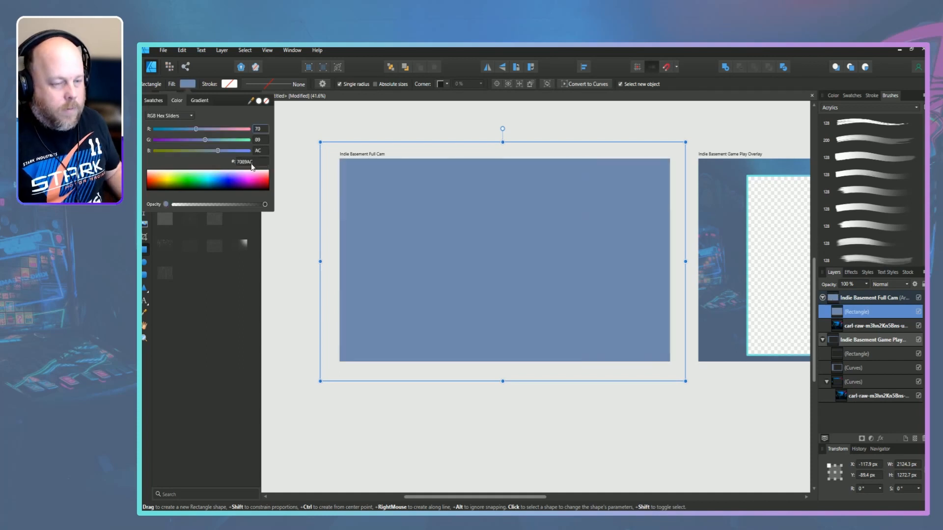
- Lower the blue rectangle's opacity to 72% and deselect it
left_click(866, 283)
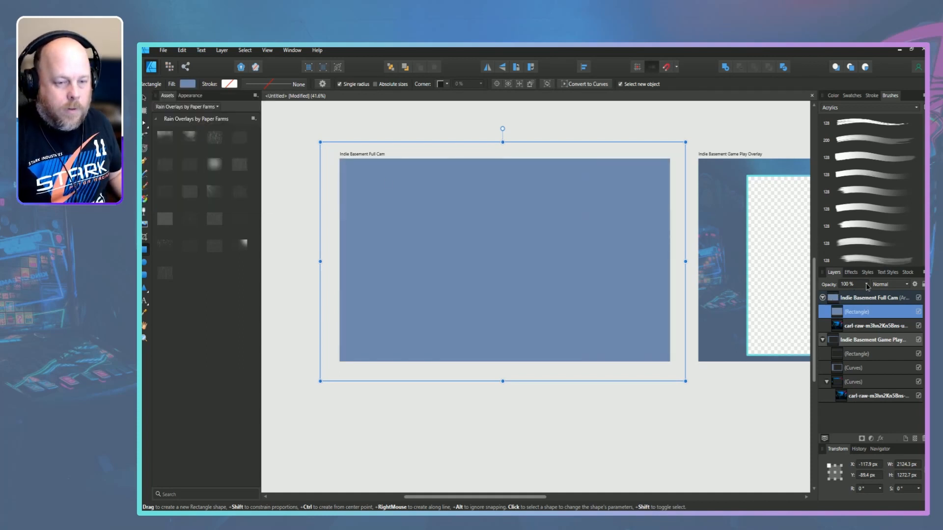
left_click(866, 283)
left_click_drag(867, 293, 862, 290)
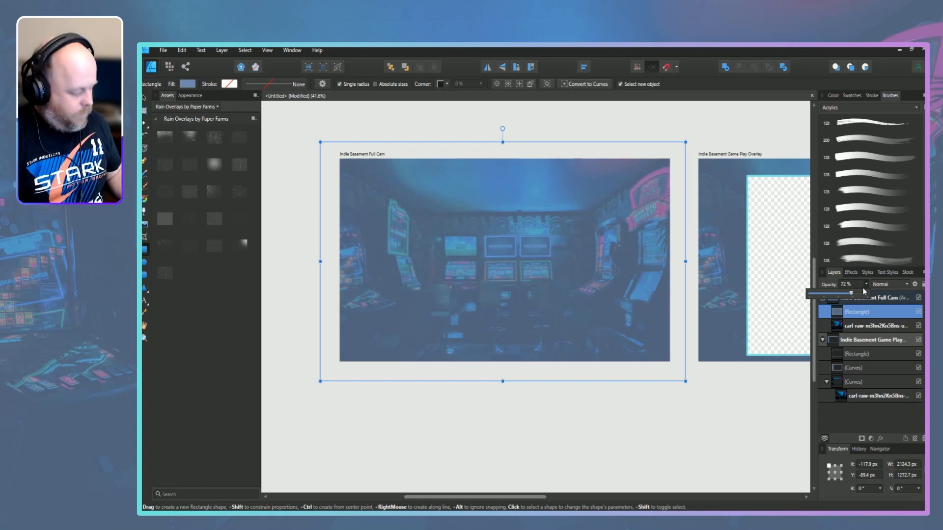
key("Tab")
key("Tab")
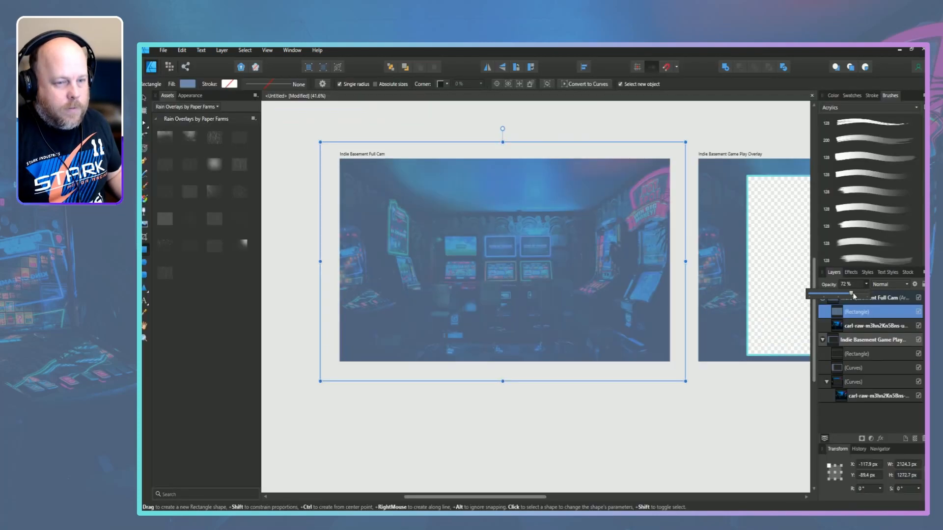
left_click(763, 432)
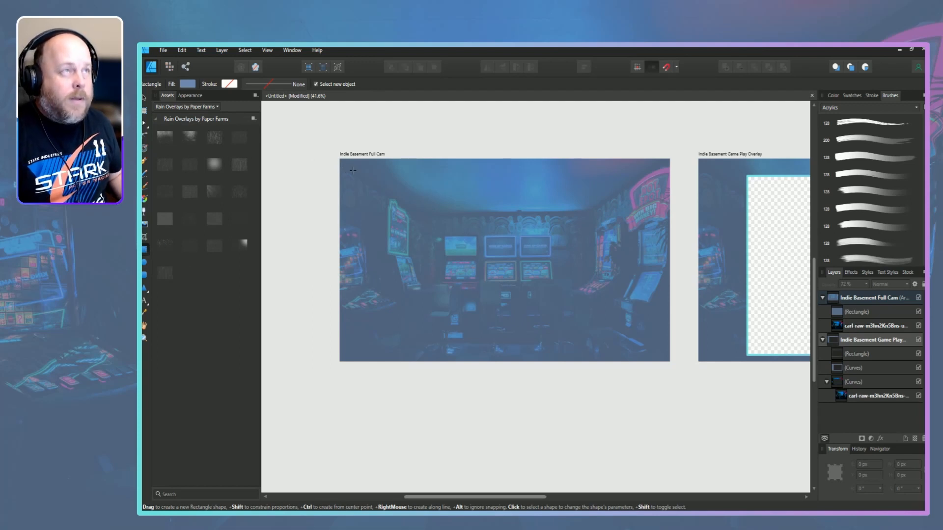
- Draw an inner rectangle of about 1795 × 960 px and centre it horizontally and vertically on the Full Cam artboard
left_click_drag(352, 170, 661, 351)
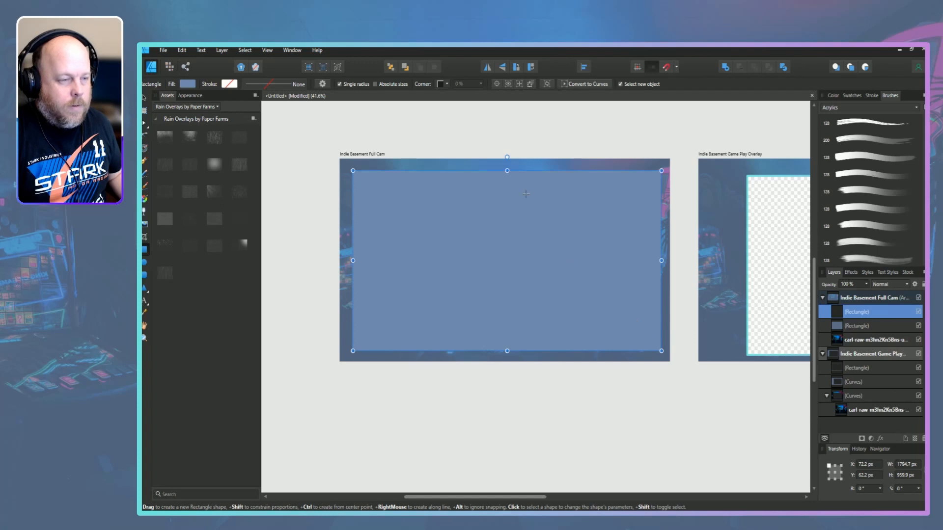
left_click(584, 69)
left_click(599, 97)
left_click(599, 142)
left_click(583, 68)
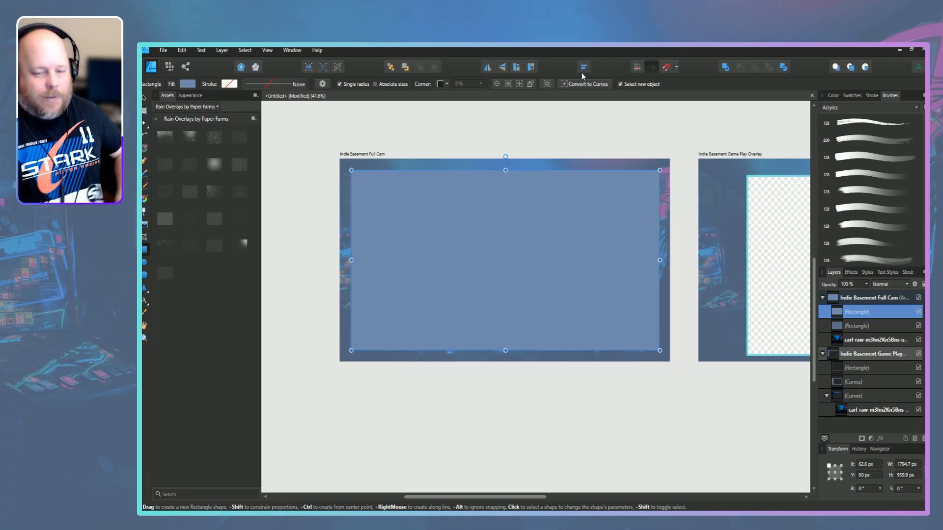
- Try to nest the arcade photo inside the oversized tinted rectangle and subtract the inner rectangle from it
left_click(857, 340)
left_click_drag(857, 341, 844, 327)
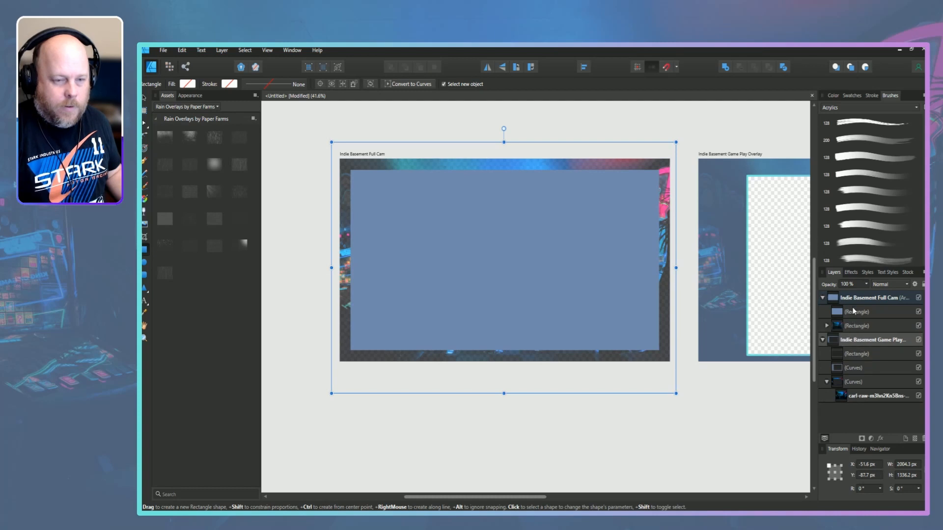
left_click(854, 313)
left_click(854, 325, "shift")
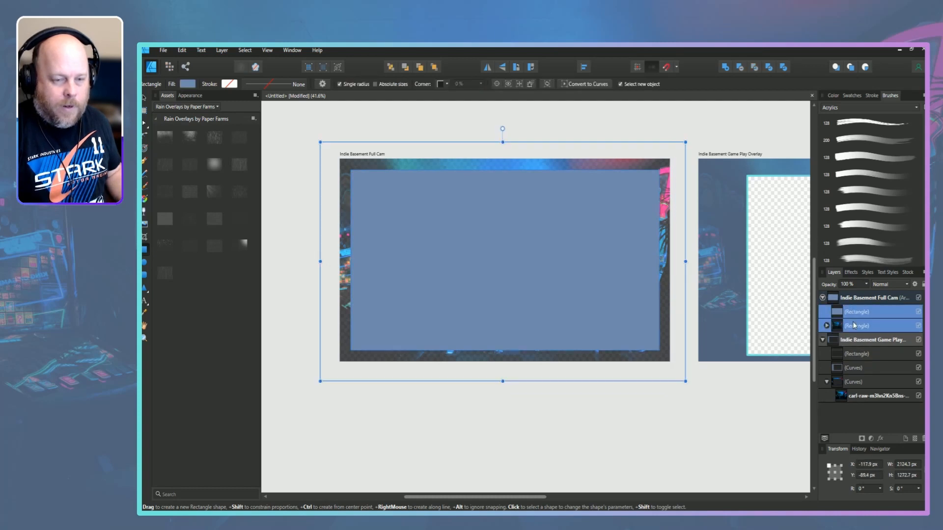
left_click(740, 67)
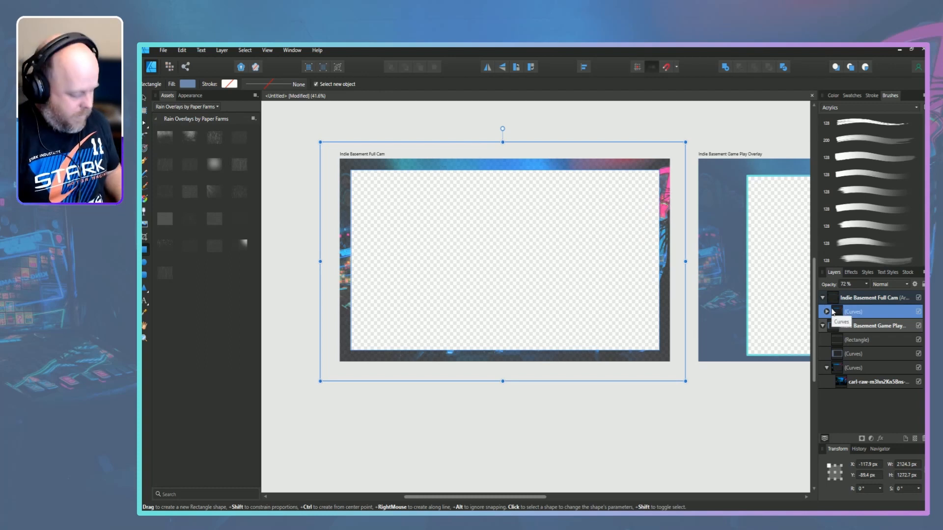
- Undo the subtraction and the nesting of the arcade photo on the Full Cam artboard
key("ctrl+z")
key("ctrl+z")
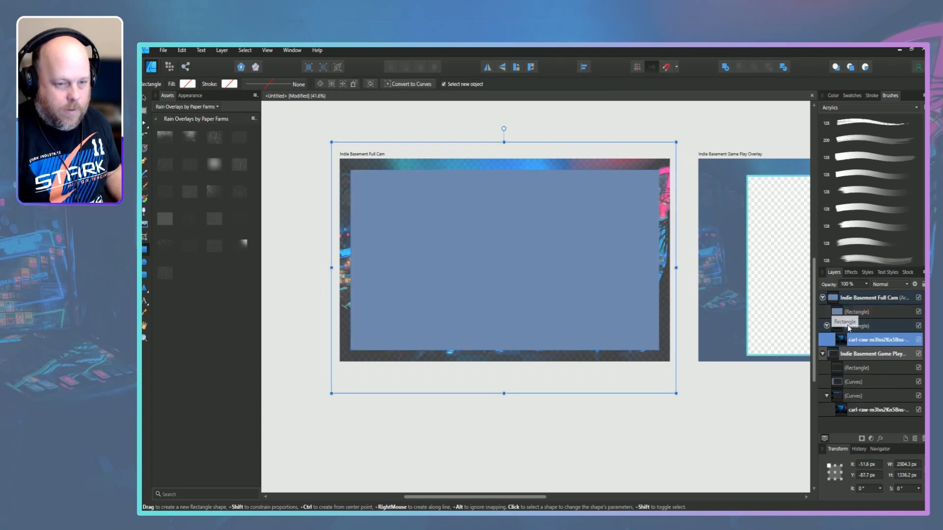
key("ctrl+z")
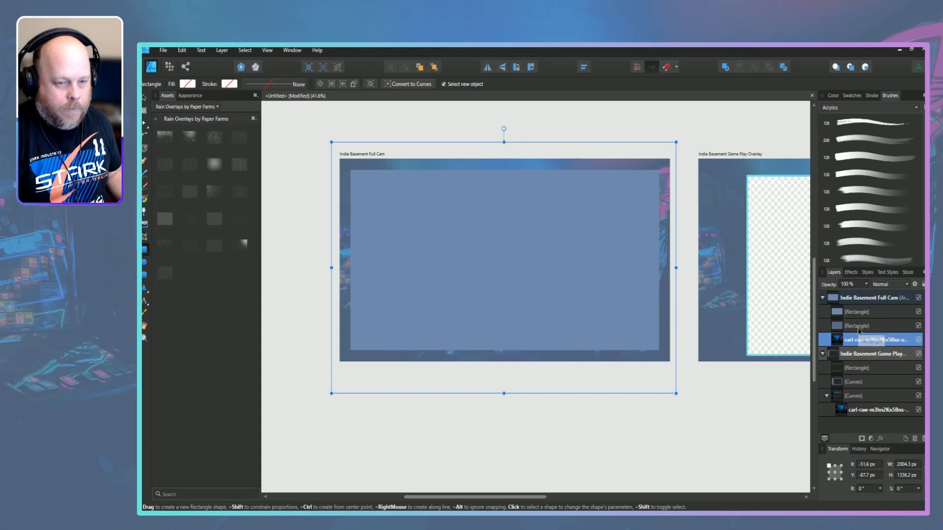
- Duplicate the oversized 72% tinted rectangle on the Full Cam artboard
left_click(857, 327)
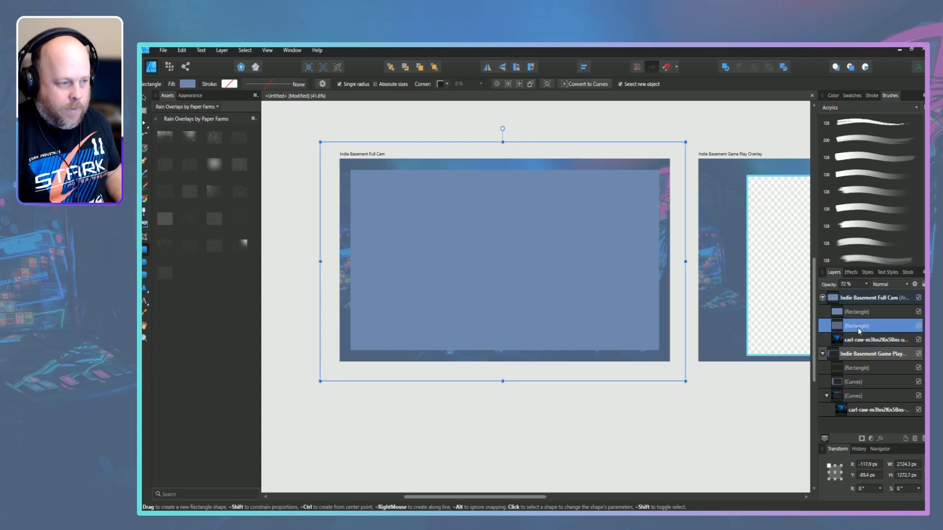
right_click(857, 328)
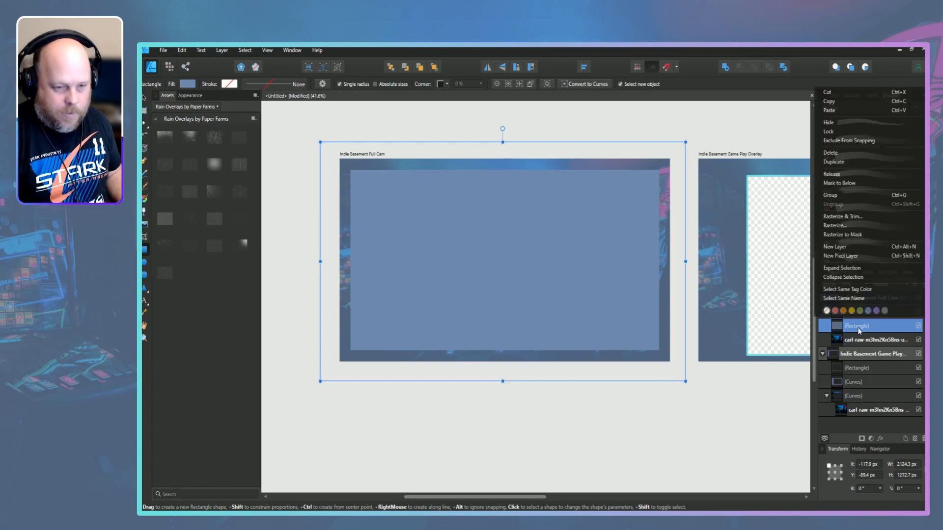
left_click(841, 161)
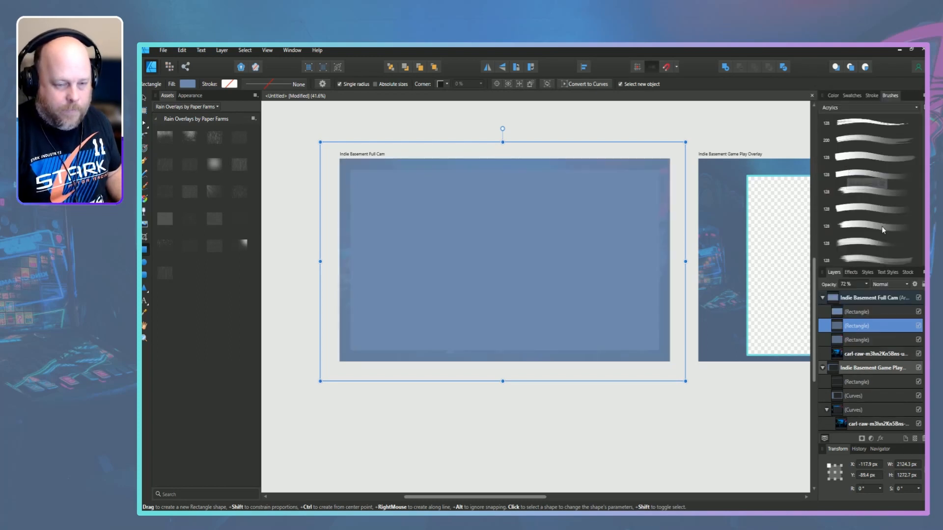
- Try to cut the inner rectangle out of the lower tinted rectangle with the arcade photo nested in it, hiding the other tinted copy
double_click(854, 354)
left_click_drag(853, 354, 842, 345)
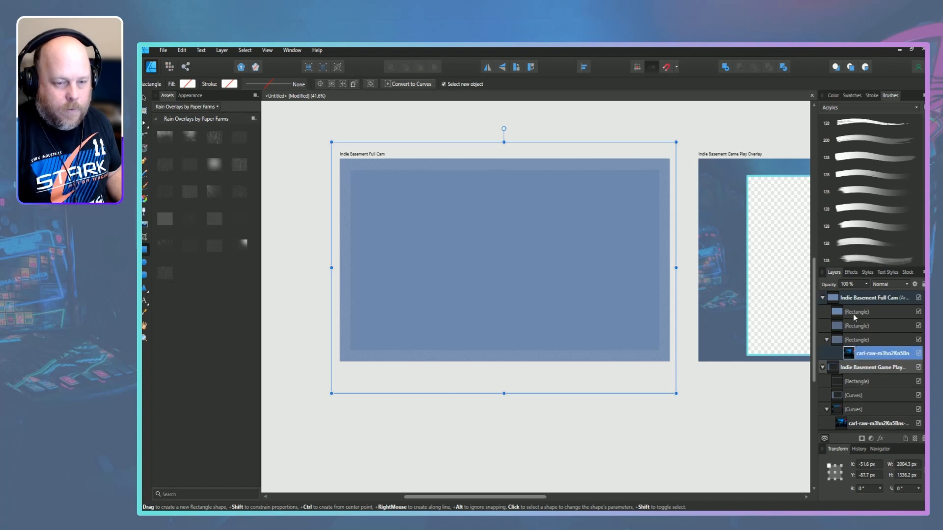
left_click(857, 341)
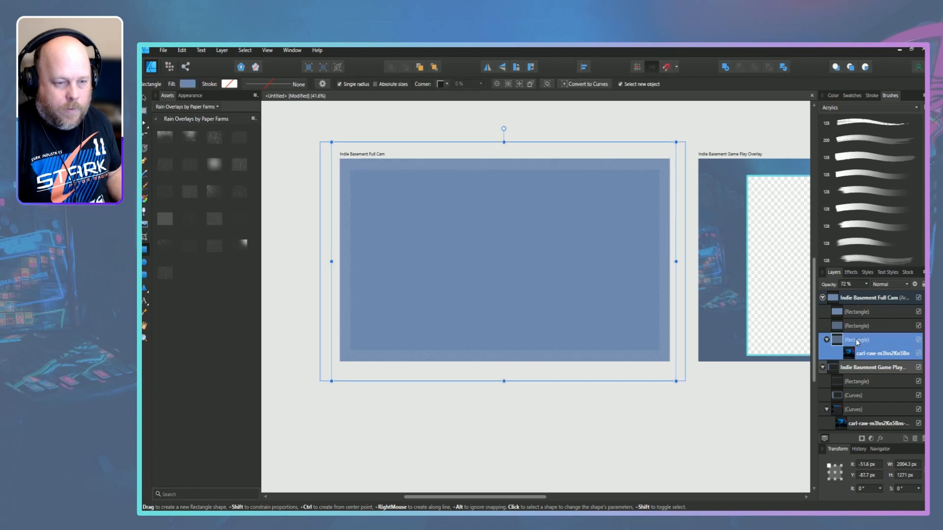
left_click(857, 313, "shift")
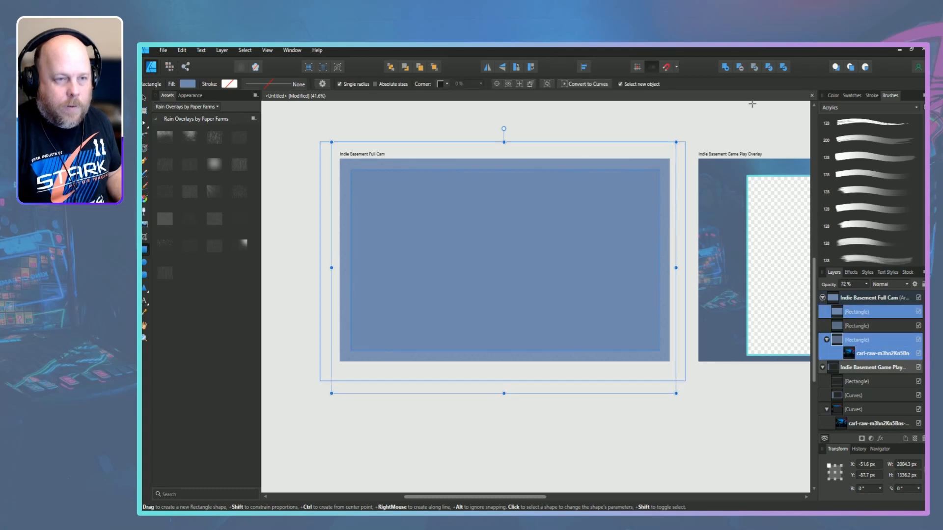
left_click(746, 69)
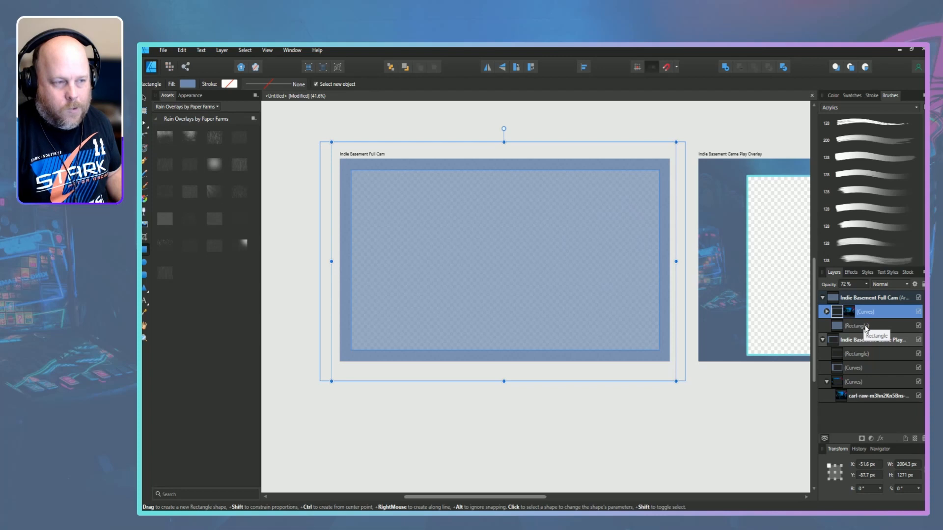
left_click(918, 326)
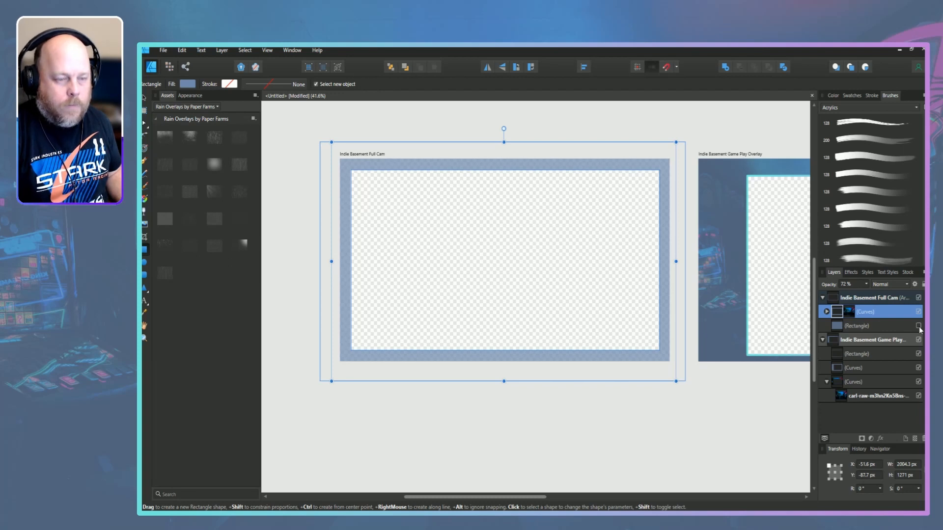
- Undo the hiding, the subtraction and the photo nesting so the photo is a separate layer again
key("ctrl+z")
key("ctrl+z")
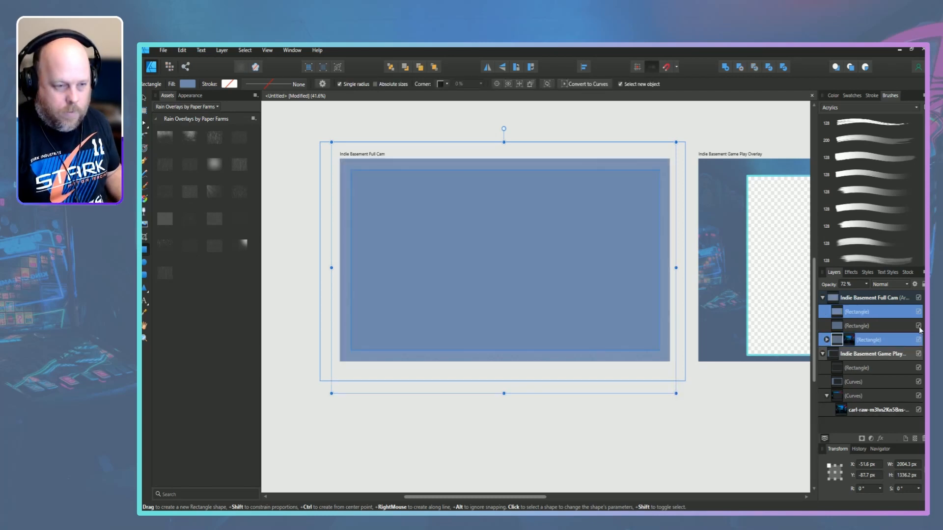
key("ctrl+z")
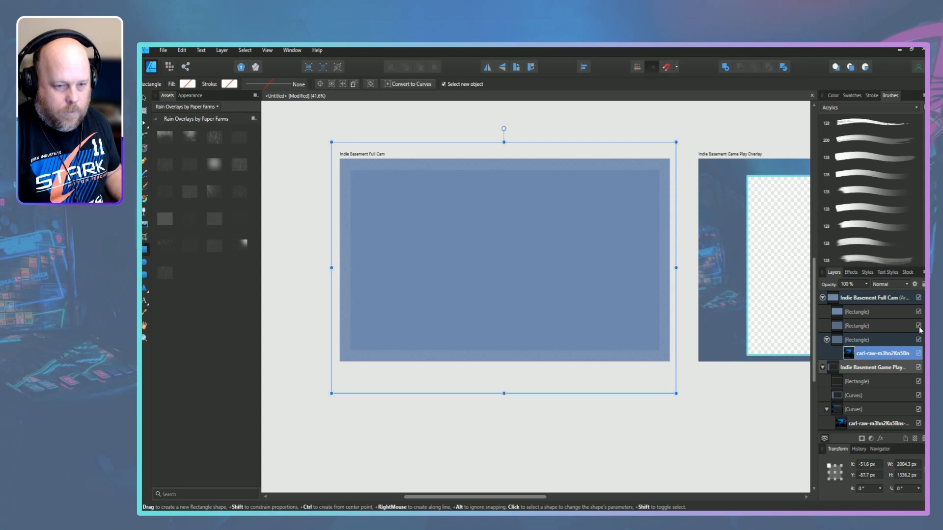
key("ctrl+z")
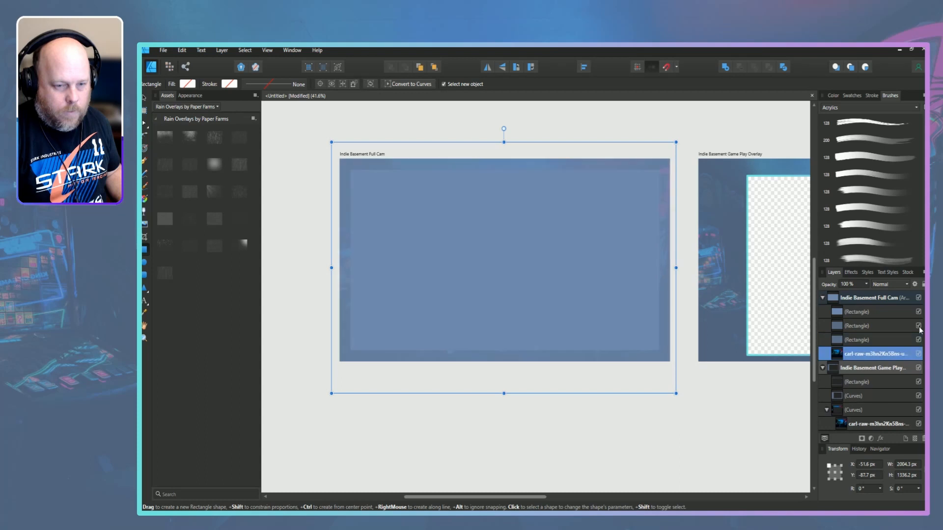
- Check the layer stack on the Full Cam artboard by briefly hiding the inner rectangle and the upper tinted rectangle
left_click(860, 341)
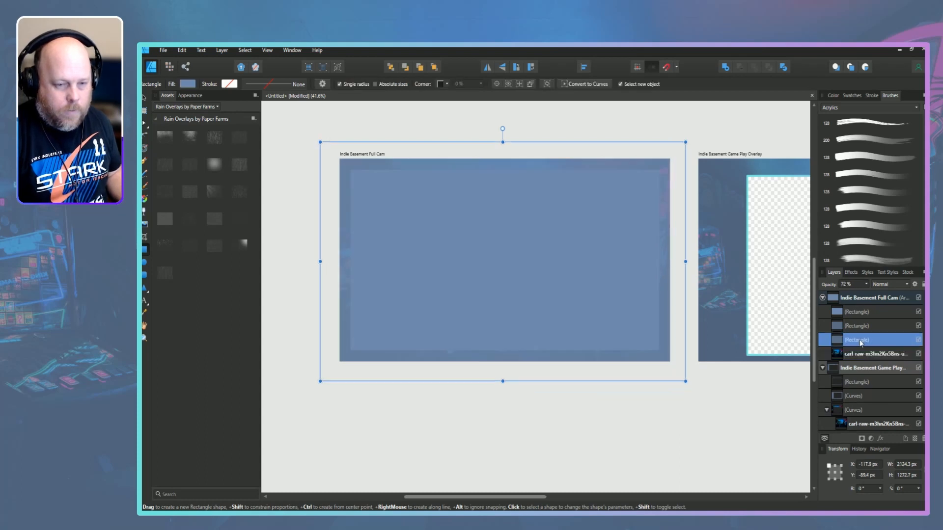
left_click(917, 312)
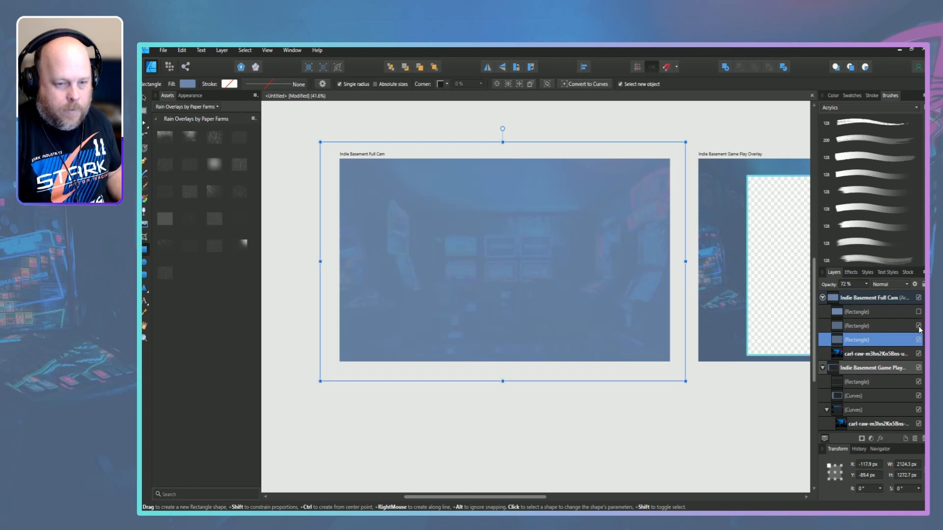
left_click(919, 326)
left_click(917, 312)
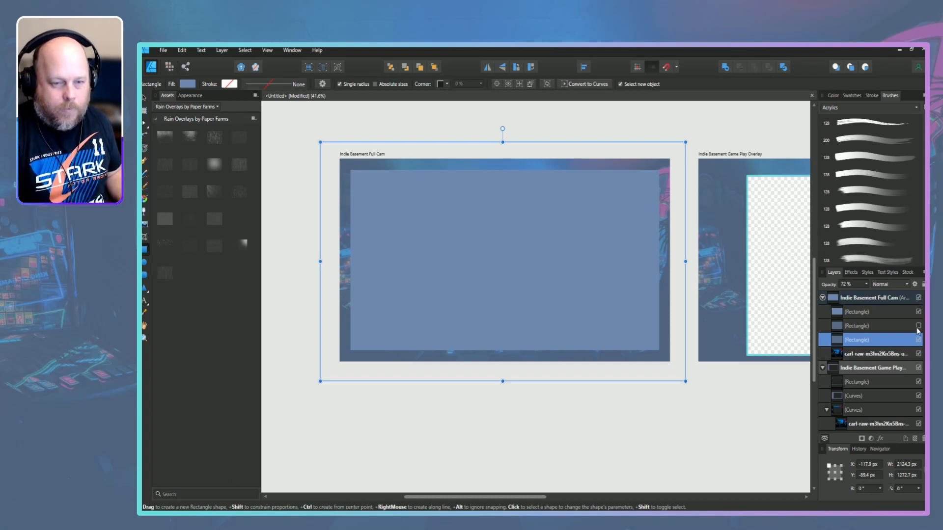
left_click(918, 326)
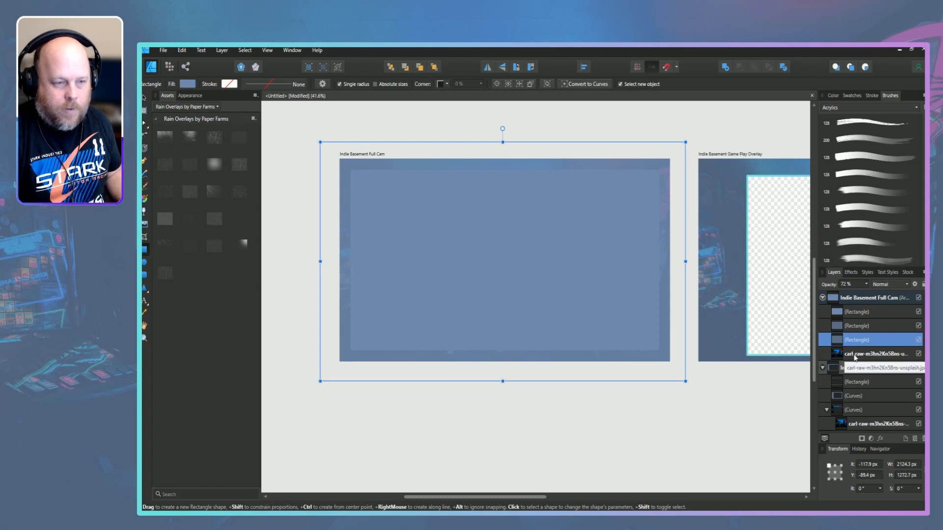
- Nest the arcade photo in the upper tinted rectangle and check it with the lower tinted copy briefly hidden
left_click_drag(854, 358, 842, 329)
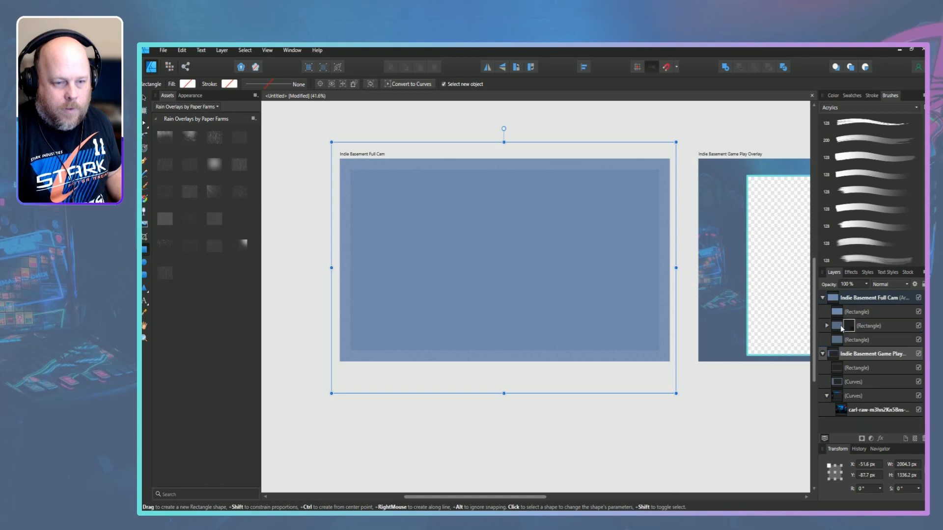
left_click(918, 340)
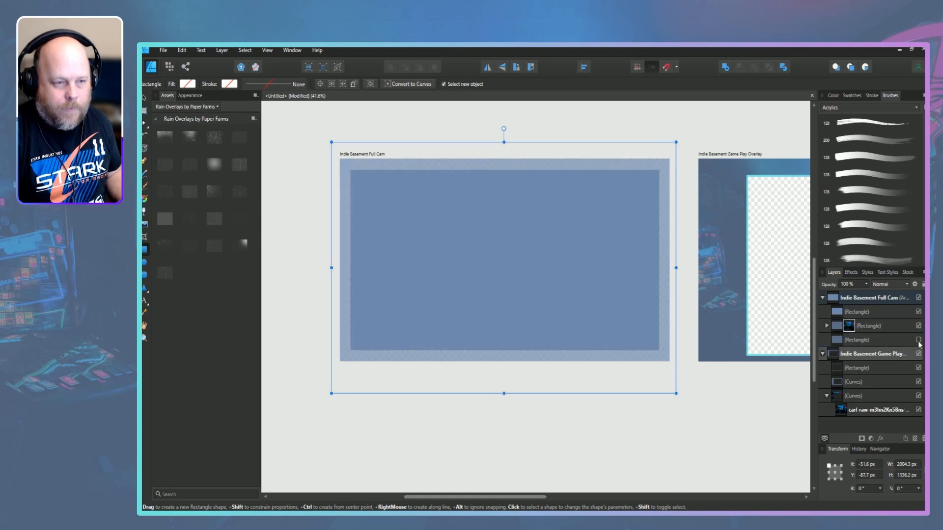
left_click(918, 340)
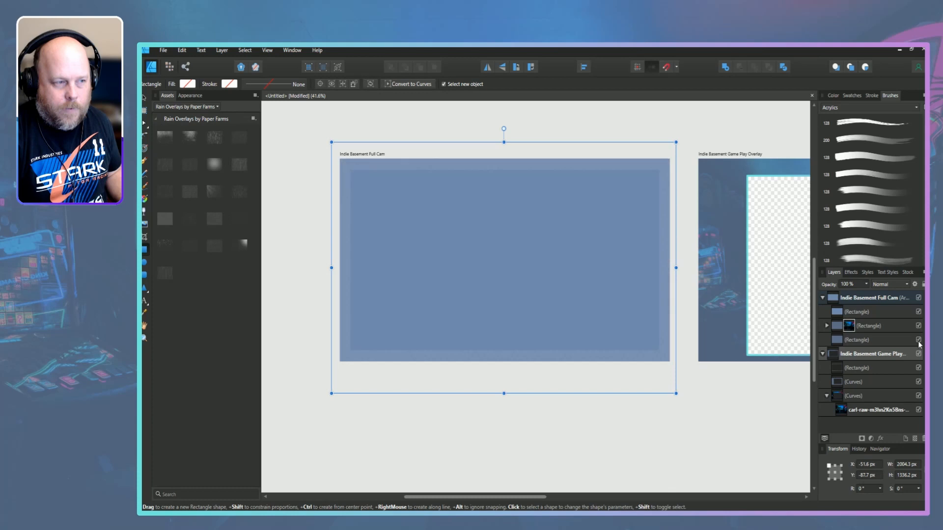
- Try to subtract the inner rectangle from the tinted rectangle holding the photo, and combine that result with the lower tinted rectangle by another subtraction
left_click(860, 315)
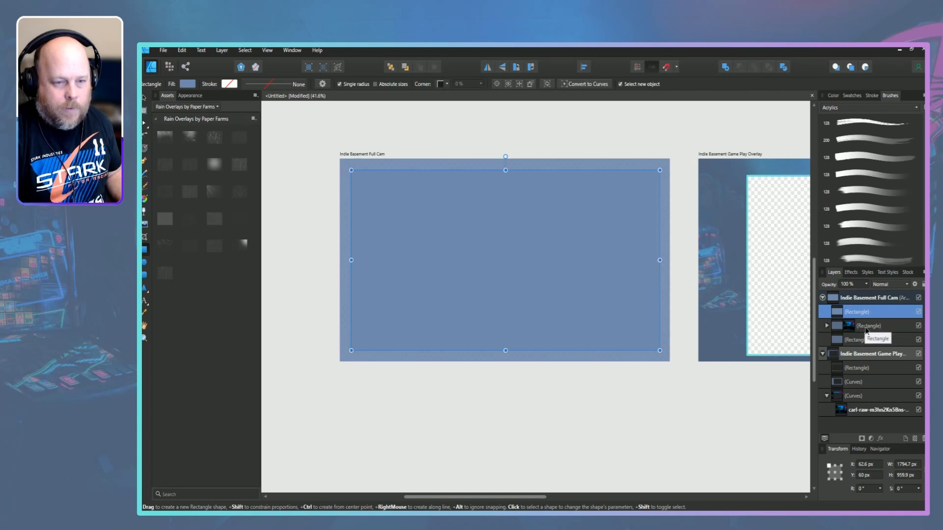
left_click(866, 326, "shift")
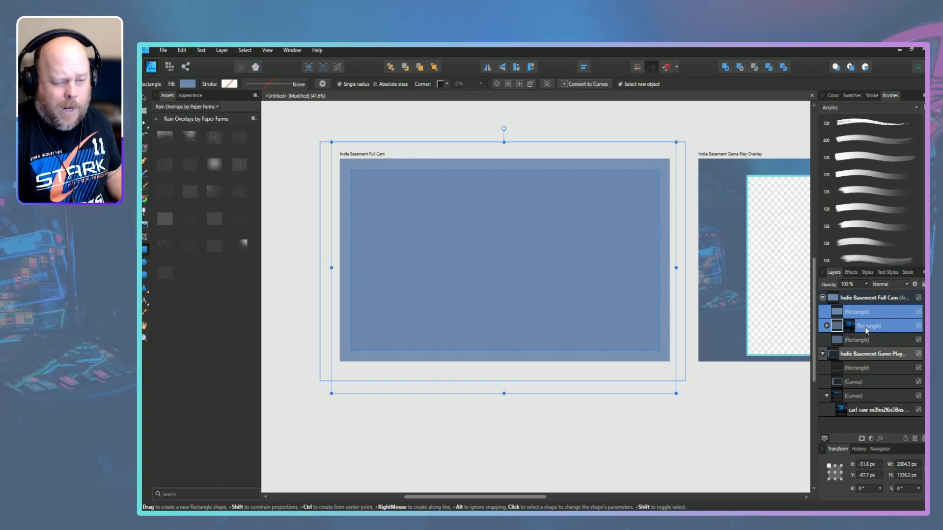
left_click(740, 67)
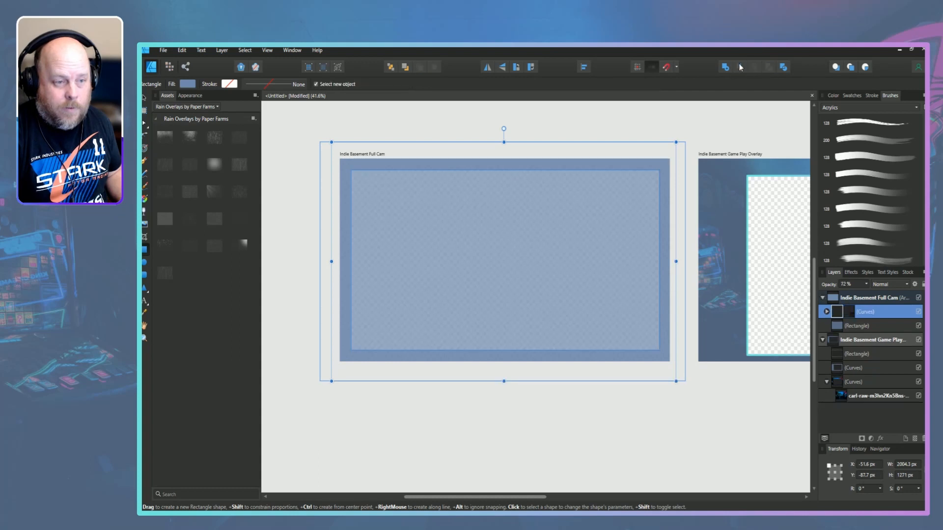
left_click(866, 326, "shift")
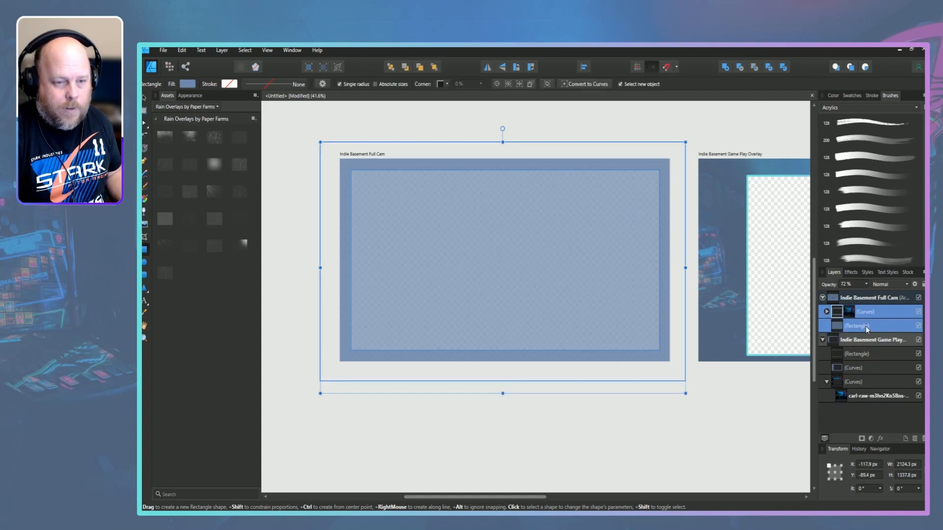
left_click(742, 68)
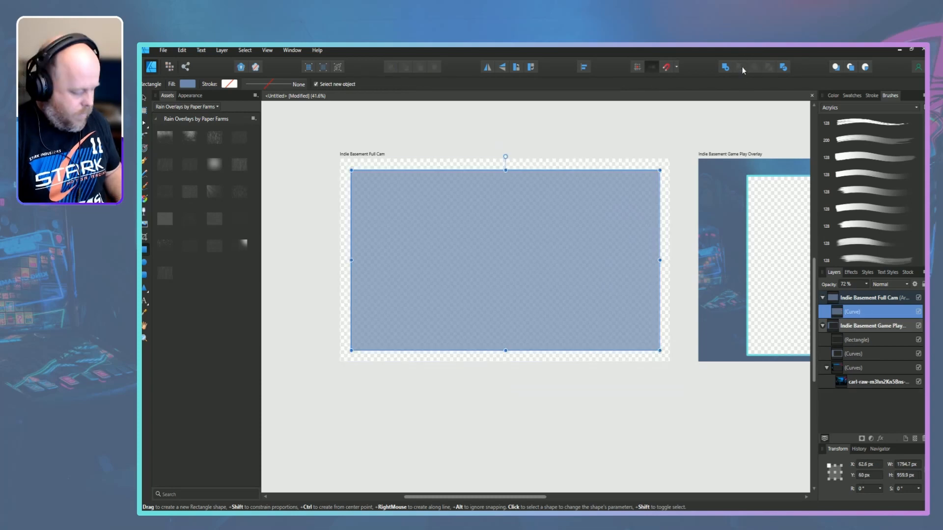
- Undo both subtractions and the photo nesting on the Full Cam artboard
key("ctrl+z")
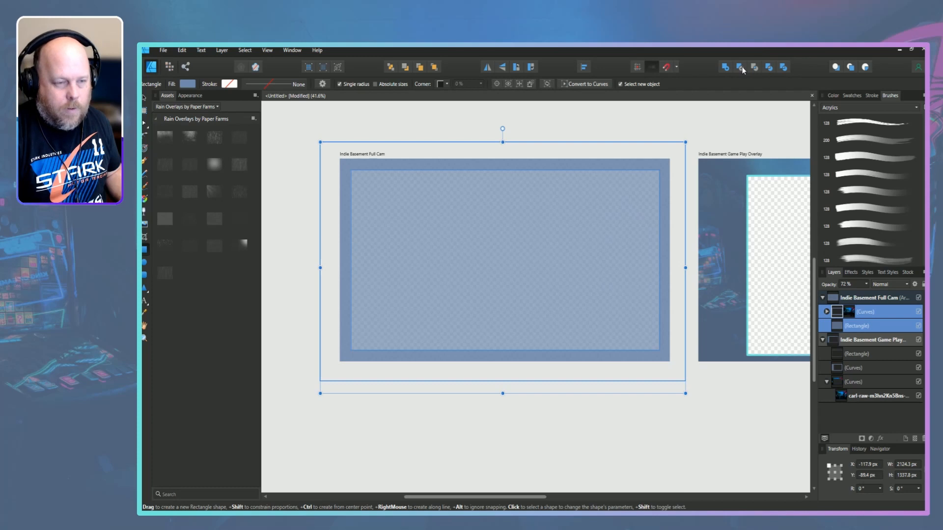
key("ctrl+z")
key("ctrl+z")
key("ctrl+z")
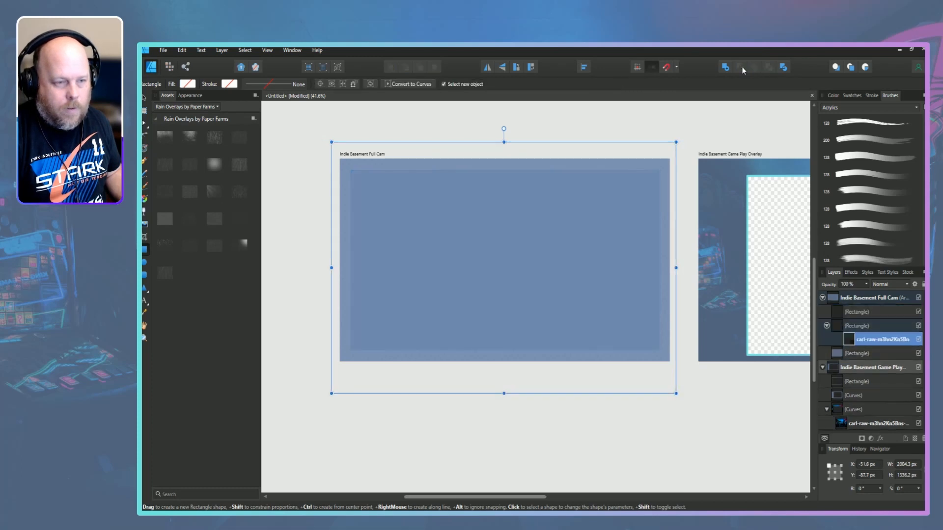
key("ctrl+z")
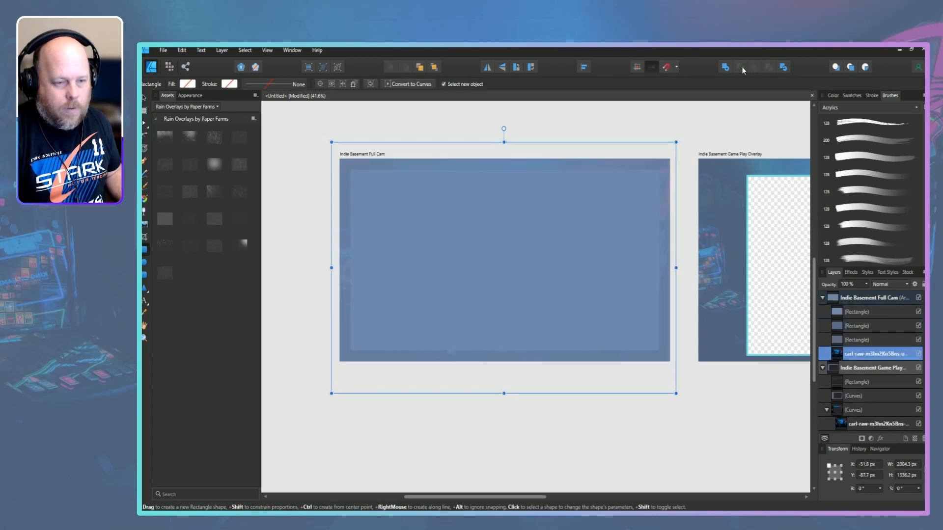
- Hide the inner rectangle and the upper tinted rectangle on the Full Cam artboard, keeping the lower tinted copy shown
left_click(919, 339)
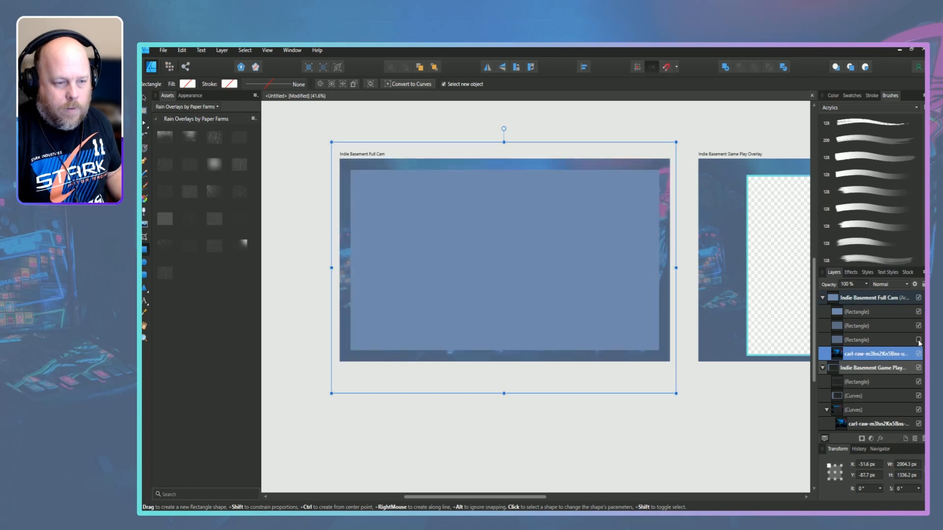
left_click(918, 313)
left_click(918, 312)
left_click(918, 312)
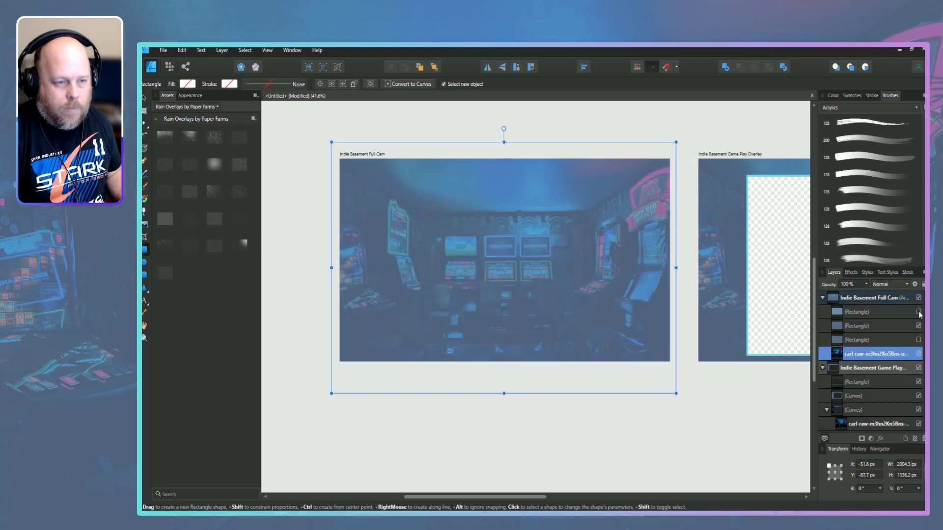
left_click(918, 340)
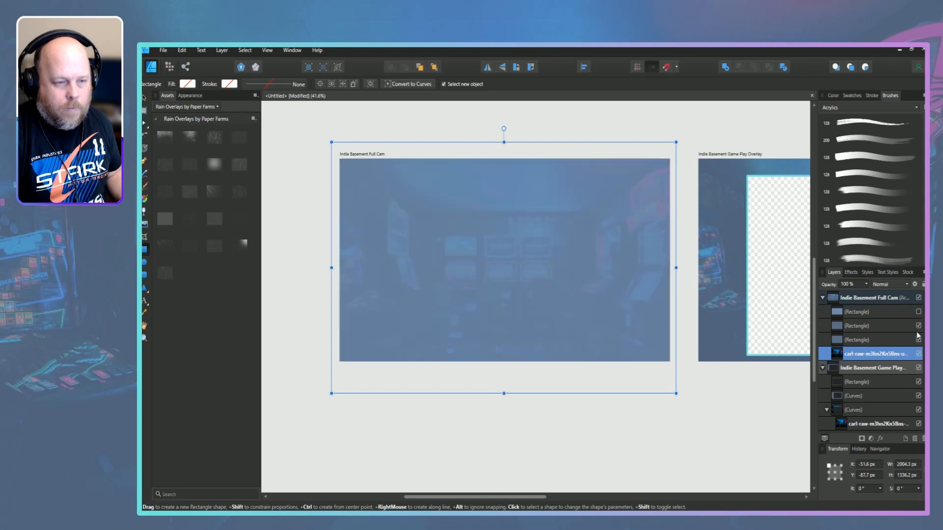
left_click(918, 326)
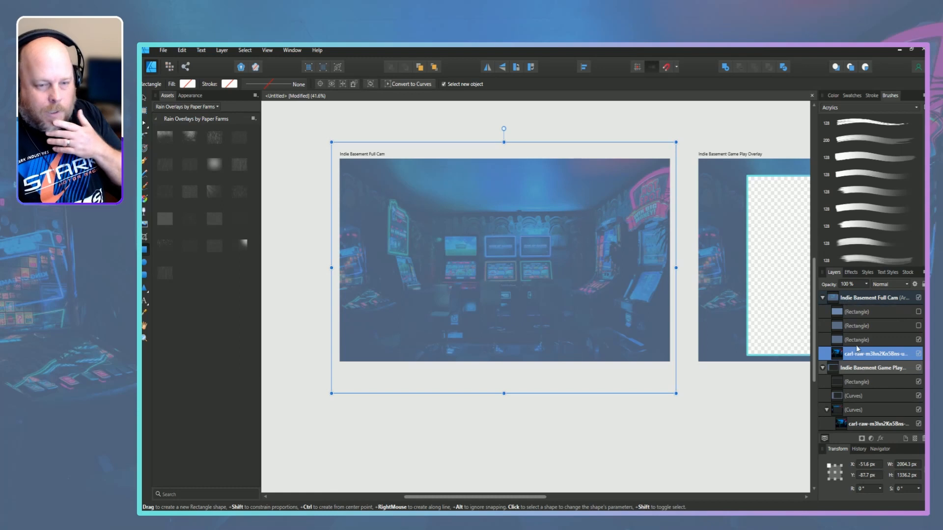
- Show the inner rectangle again, duplicate it, and keep the upper copy hidden as a spare
left_click(859, 326)
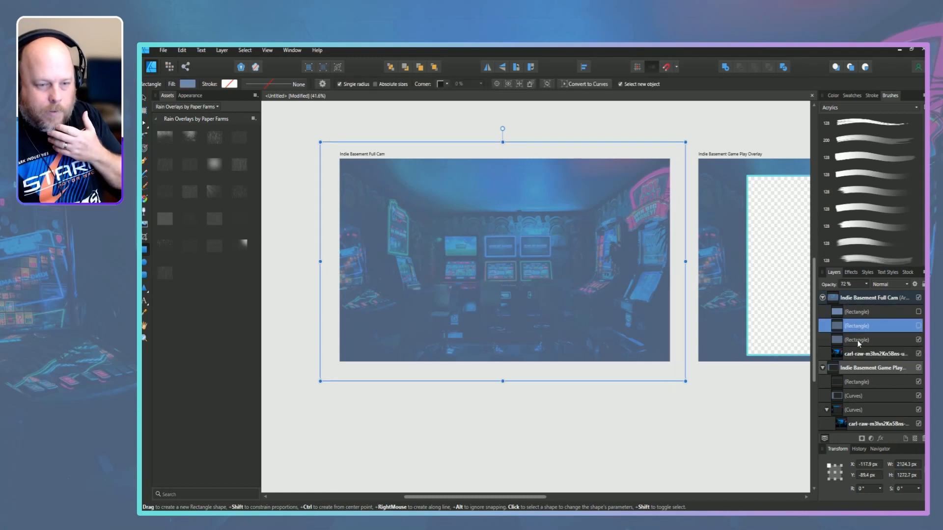
left_click(858, 340)
left_click(859, 331)
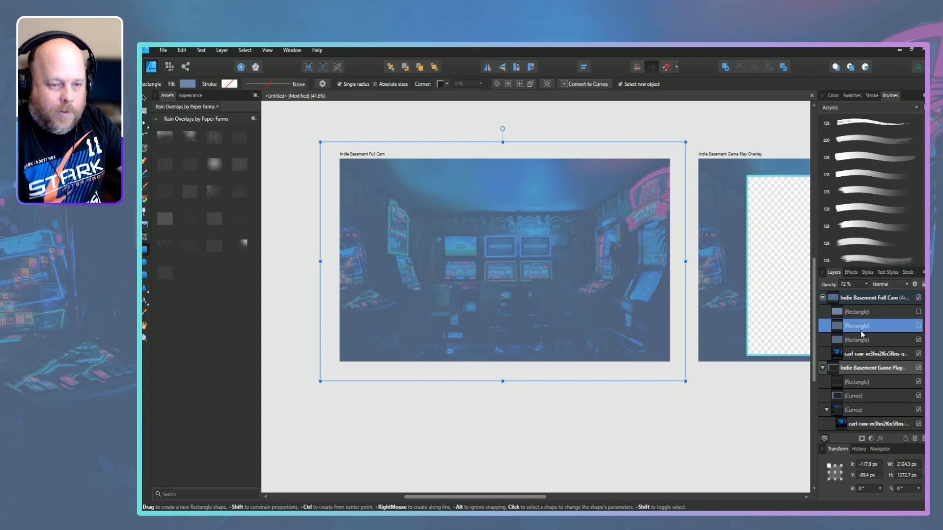
left_click(858, 312)
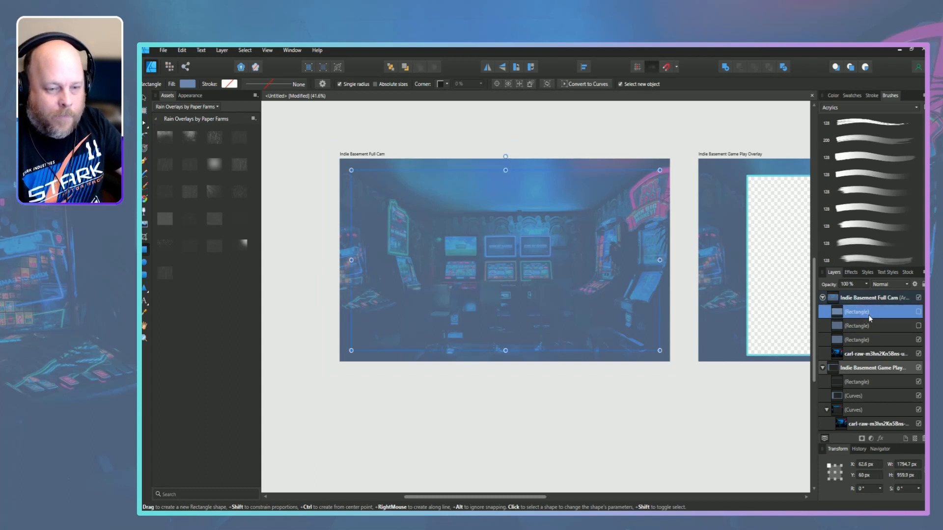
left_click(918, 312)
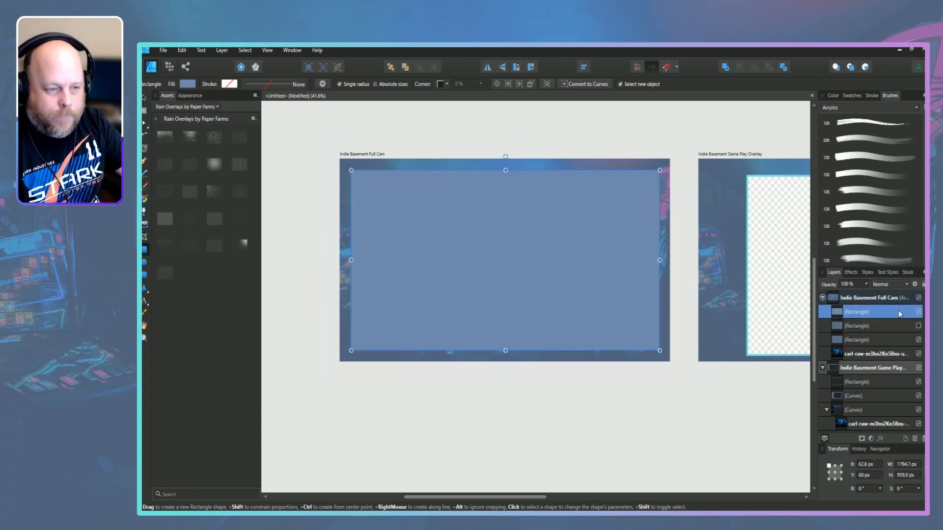
right_click(861, 314)
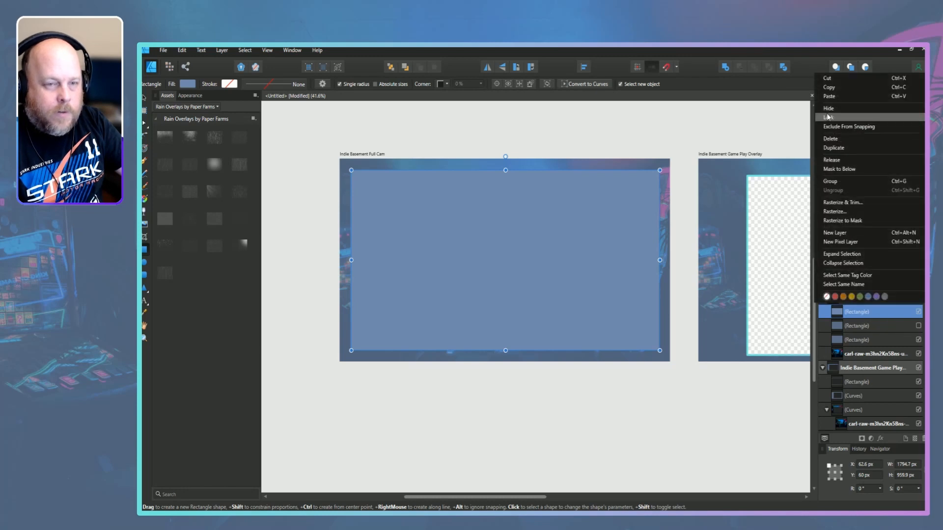
left_click(838, 147)
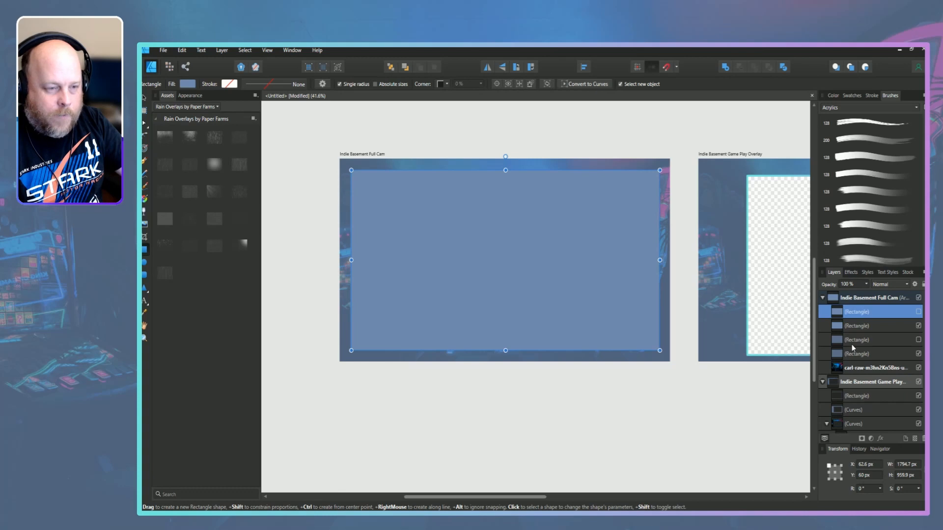
- Set the opacity of the lower tinted rectangle, directly above the arcade photo, to 100%
left_click(867, 342)
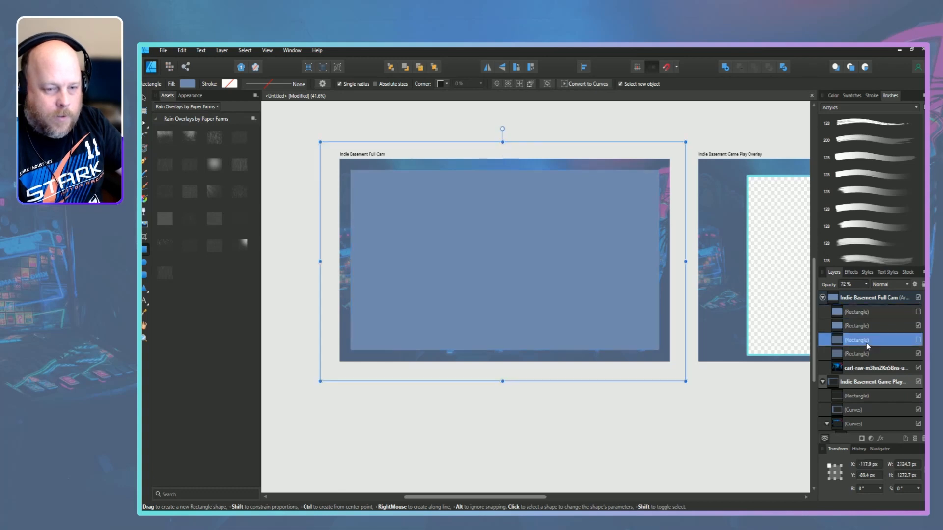
left_click(861, 354)
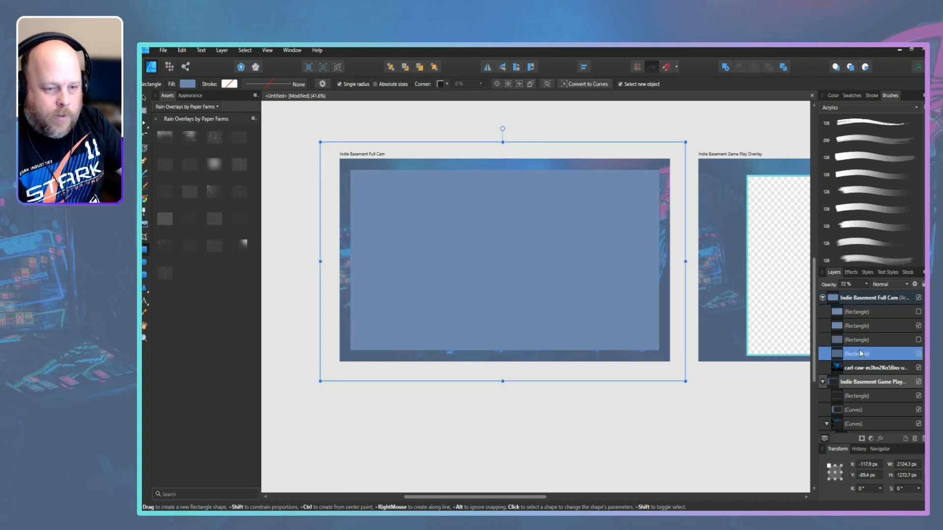
left_click(867, 284)
left_click_drag(868, 293, 886, 301)
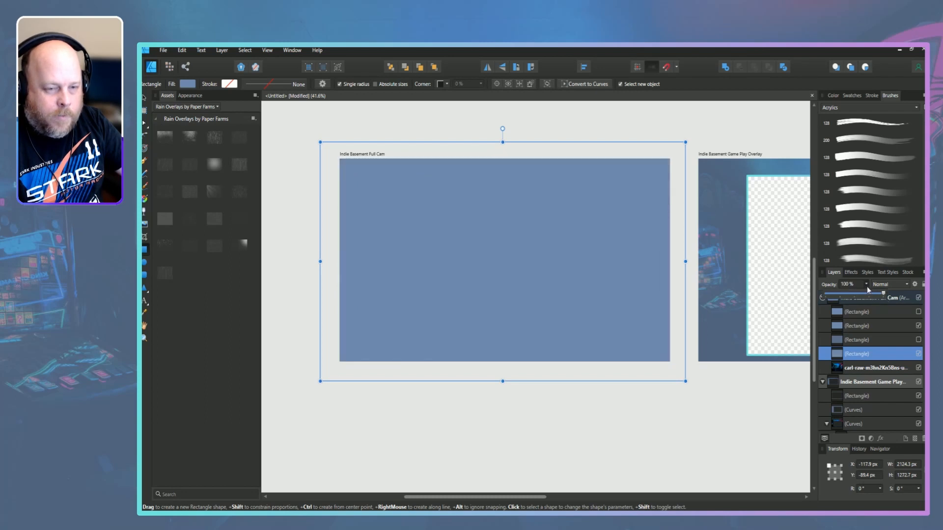
left_click(867, 287)
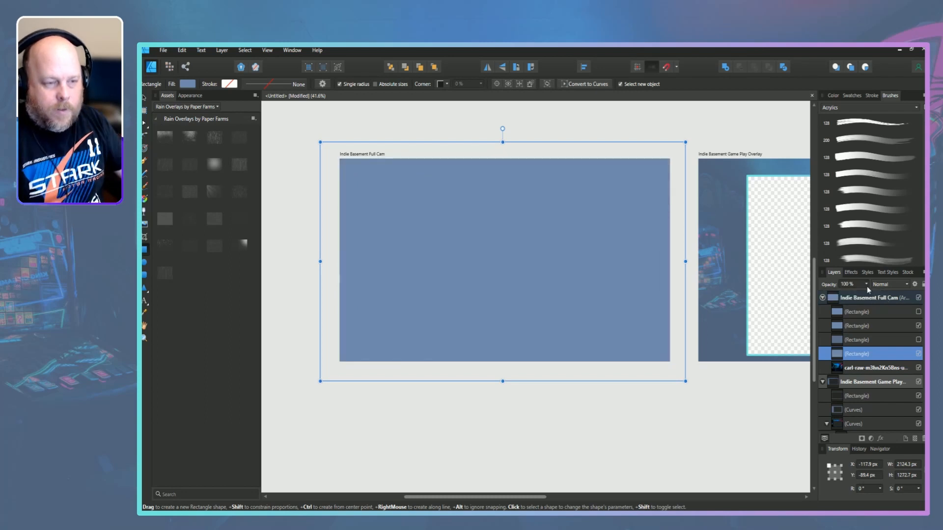
- Try nesting the arcade photo inside the fully opaque lower rectangle, inspect the nested layer, and undo the nesting
left_click(851, 369)
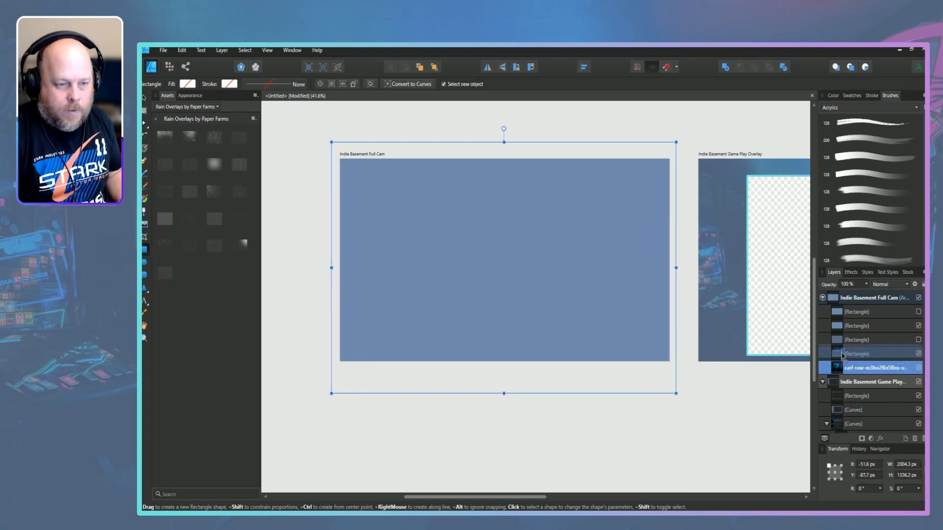
left_click_drag(843, 356, 845, 355)
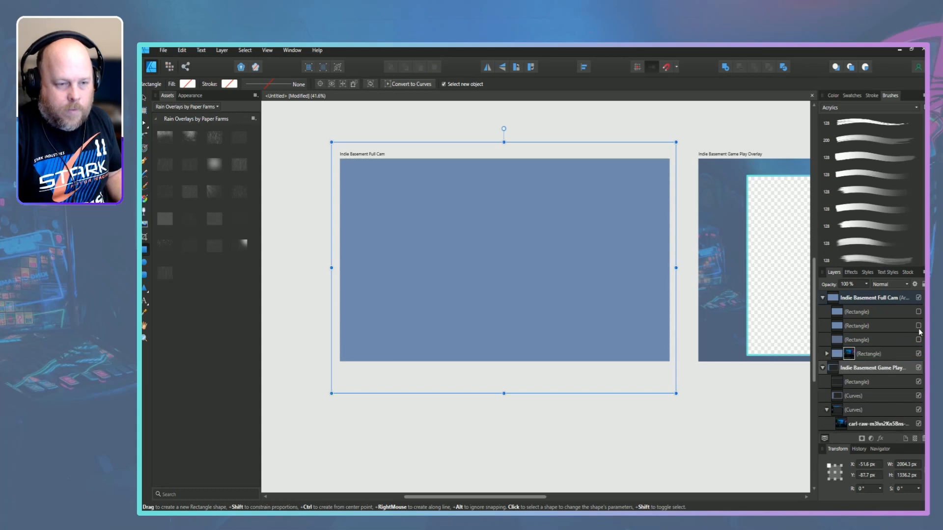
left_click(891, 356)
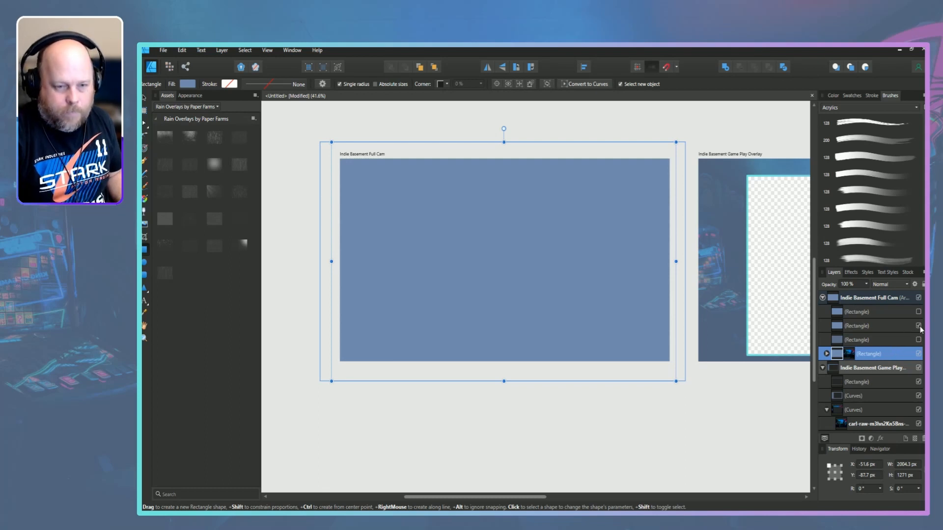
left_click(827, 354)
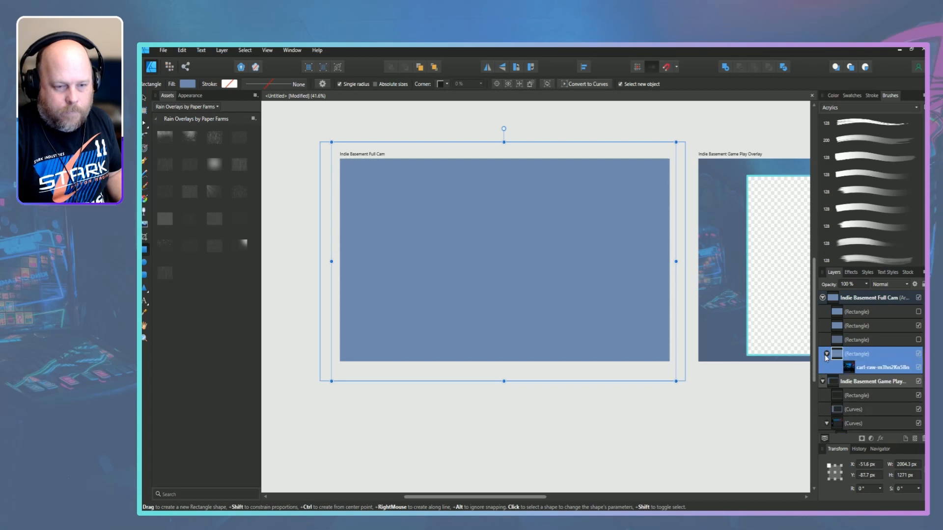
left_click(873, 366)
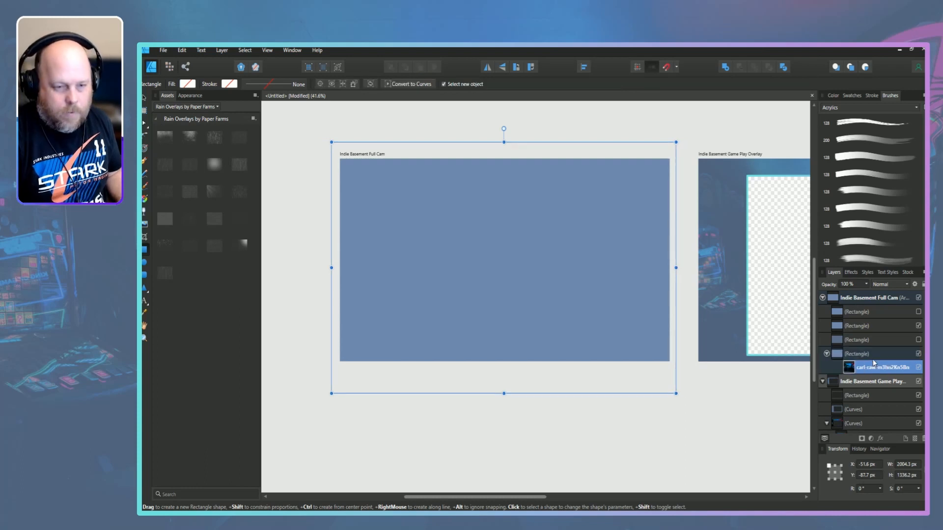
key("ctrl+z")
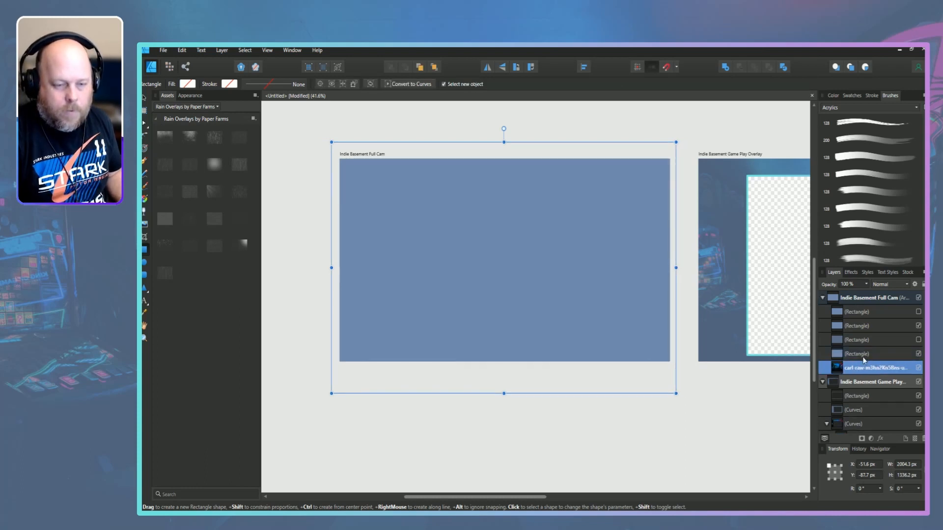
- Place the arcade photo above the opaque full-size rectangle, try masking the photo with that rectangle, and undo the masking
left_click(860, 356)
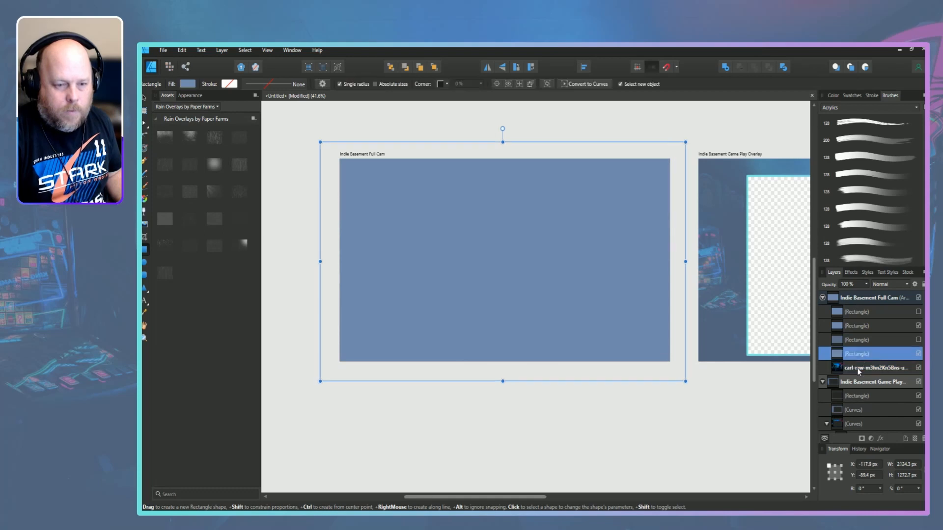
double_click(858, 368)
left_click_drag(859, 371, 868, 351)
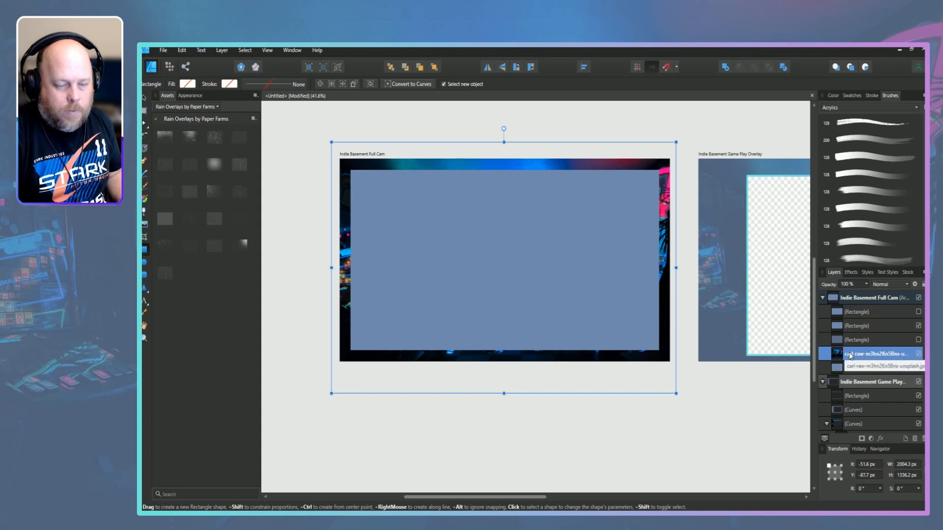
mouse_move(841, 355)
left_mouse_down()
mouse_move(844, 369)
mouse_move(844, 355)
left_mouse_up()
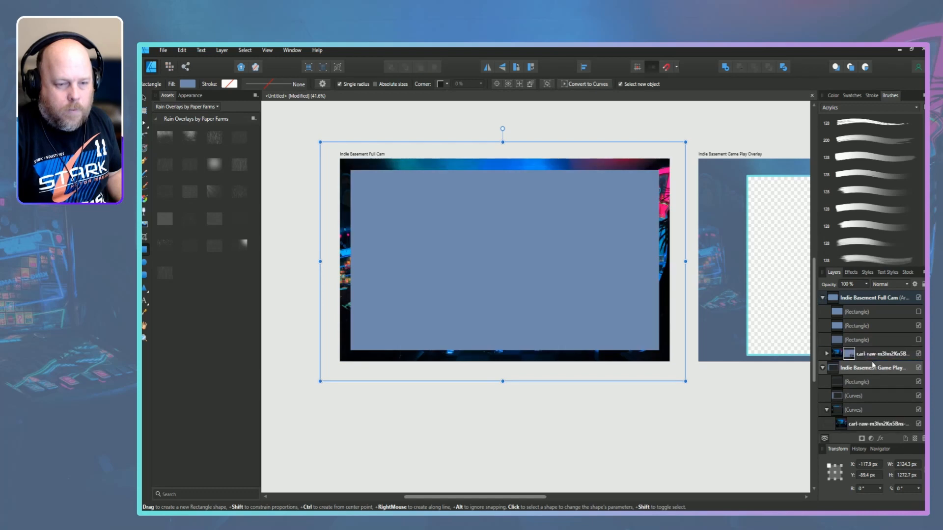
key("ctrl+z")
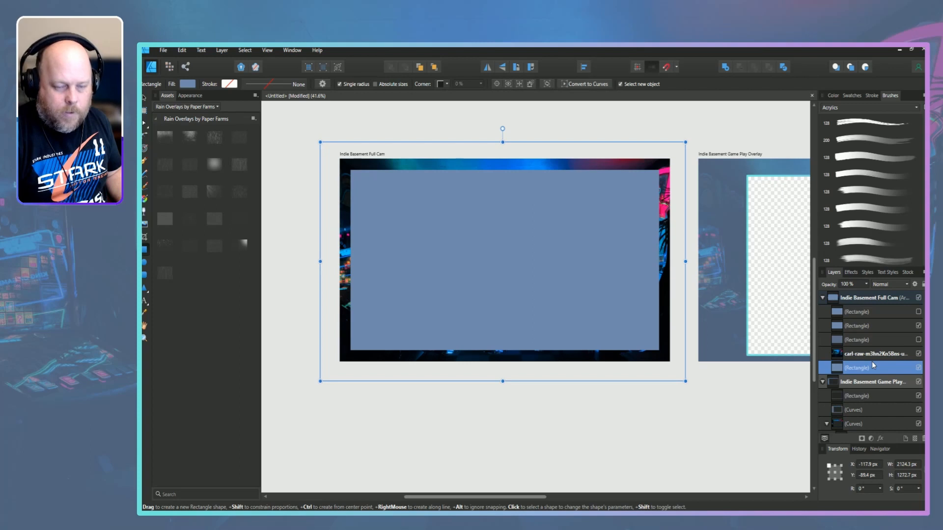
- Hide the inner rectangle and nest the arcade photo inside the opaque full-size rectangle at the top of the Full Cam artboard
left_click(919, 326)
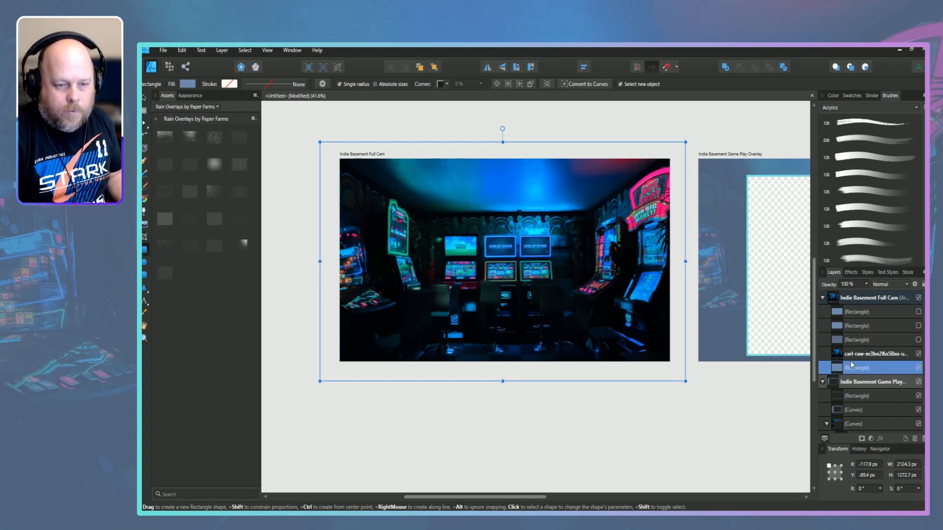
left_click_drag(858, 356, 851, 312)
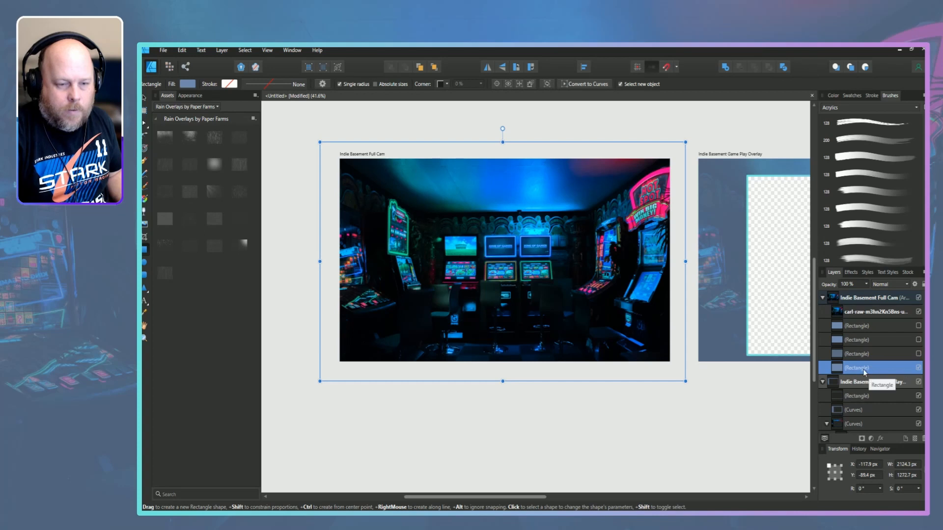
left_click(918, 368)
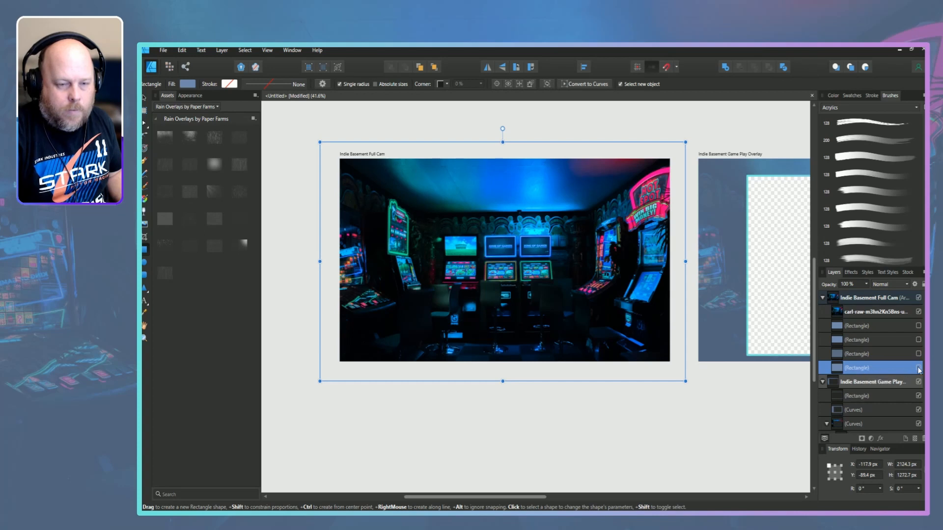
left_click_drag(874, 369, 855, 326)
left_click(855, 314)
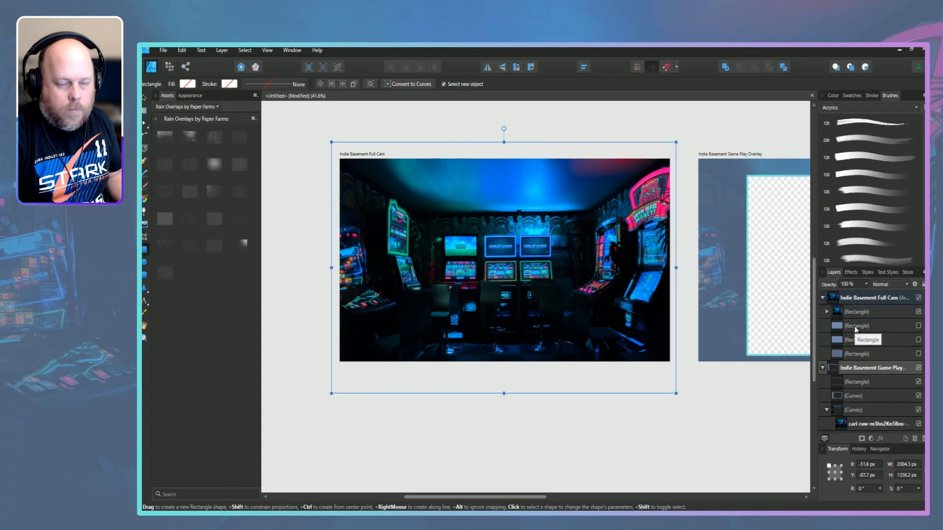
left_click(827, 312)
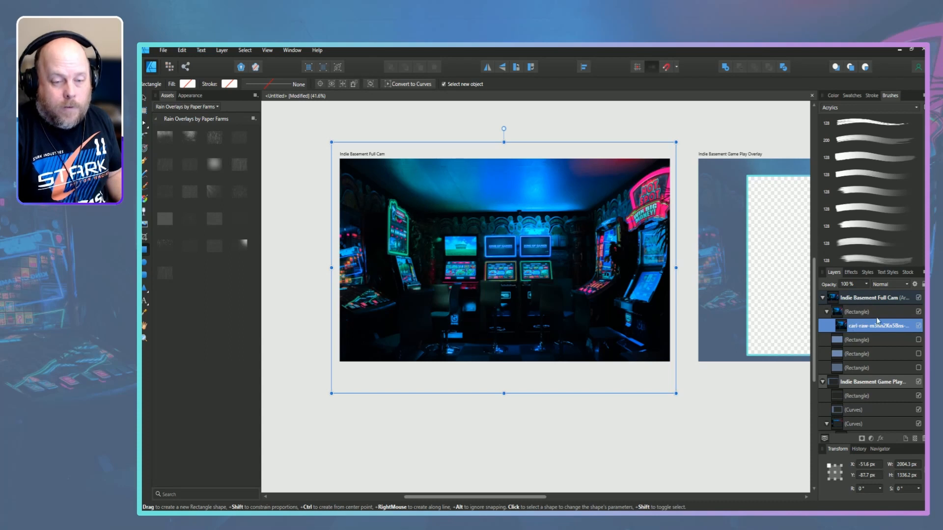
left_click(827, 313)
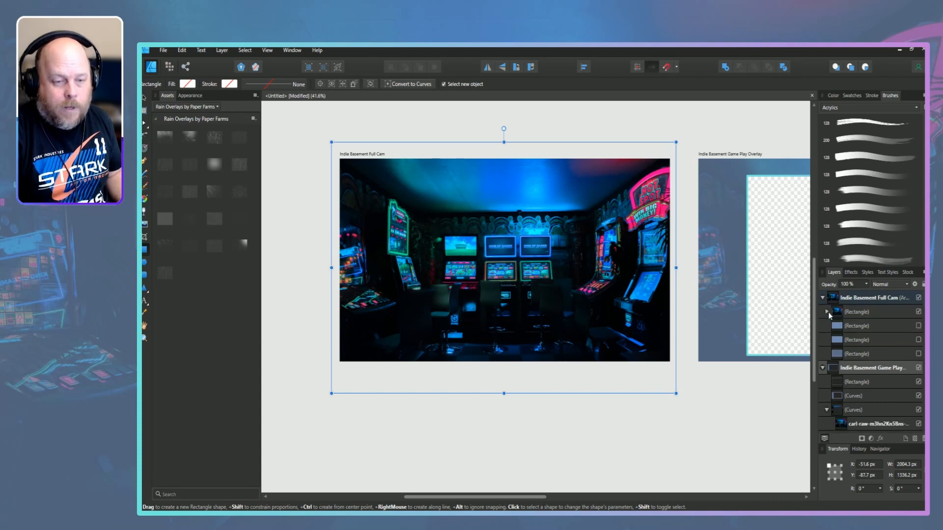
- Show one inner rectangle above the photo-filled rectangle and subtract it to cut out the centre of the photo frame
left_click(861, 326)
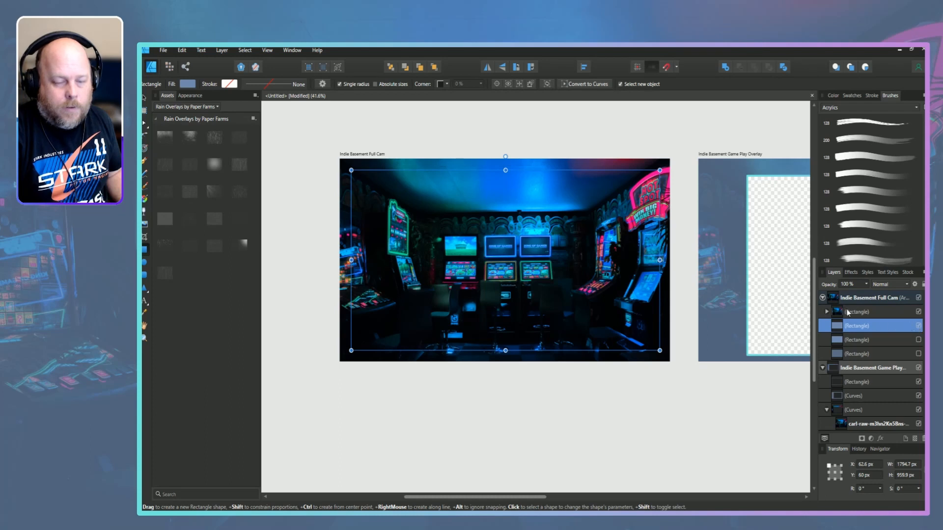
left_click_drag(850, 311, 857, 330)
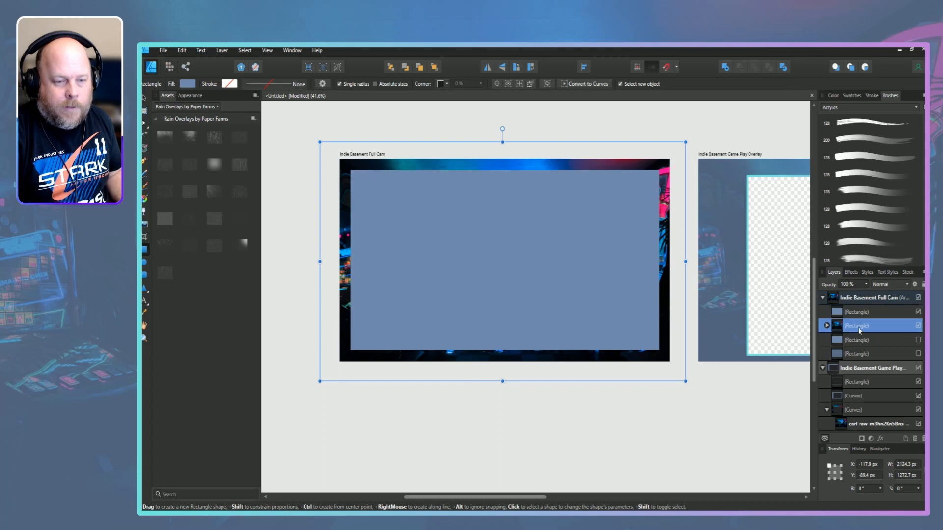
left_click(851, 316)
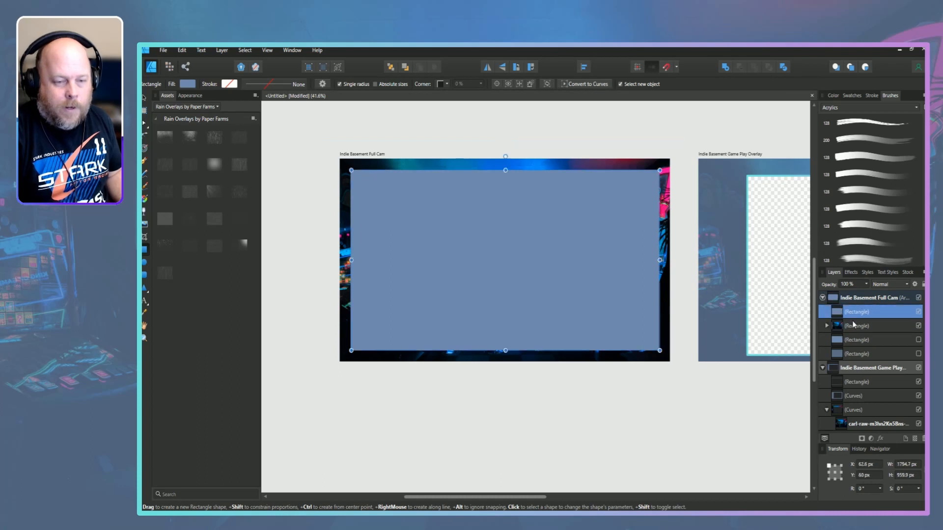
left_click(852, 324, "shift")
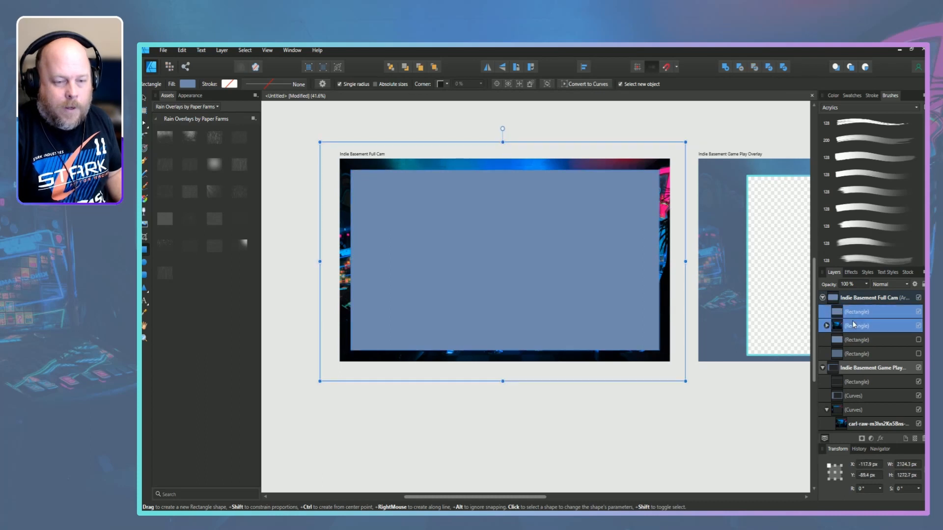
left_click(738, 68)
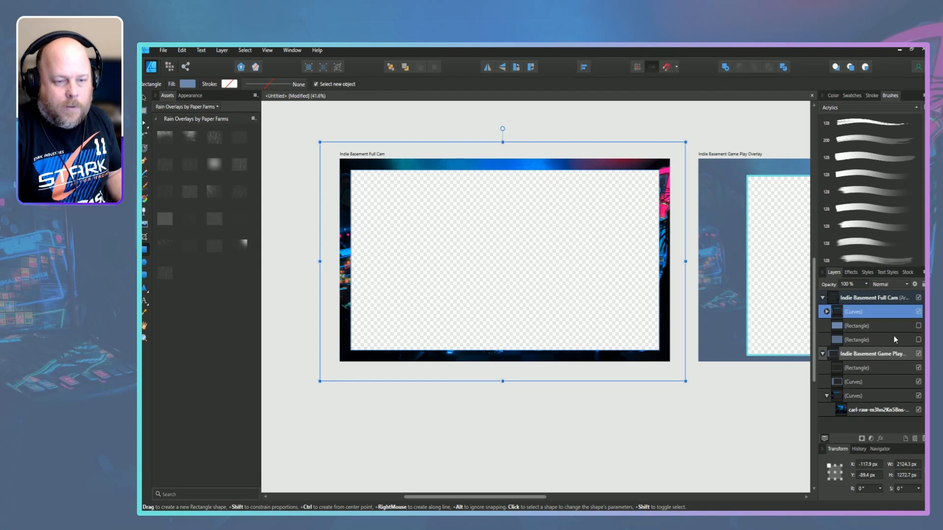
- Hide the photo frame, show the spare inner rectangle and the tinted rectangle, and subtract the inner one from the tinted one
left_click(855, 328)
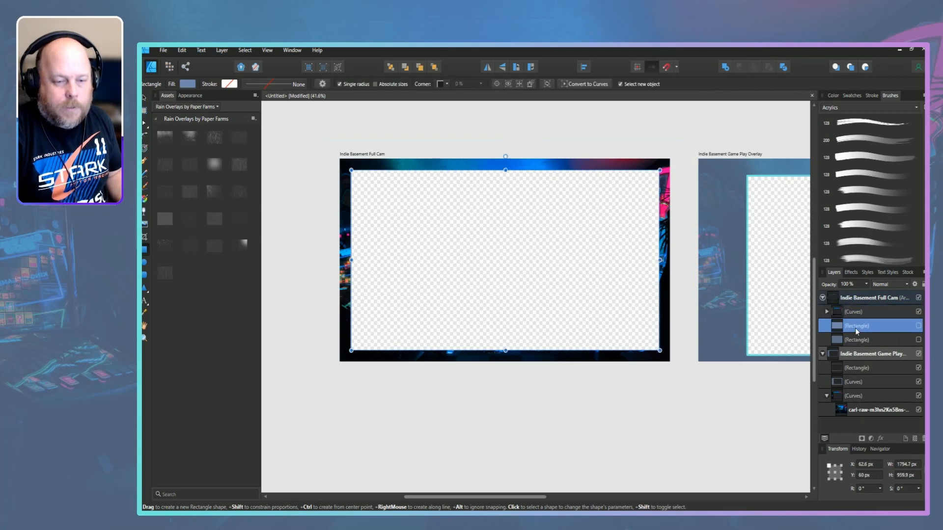
left_click(918, 311)
left_click(918, 326)
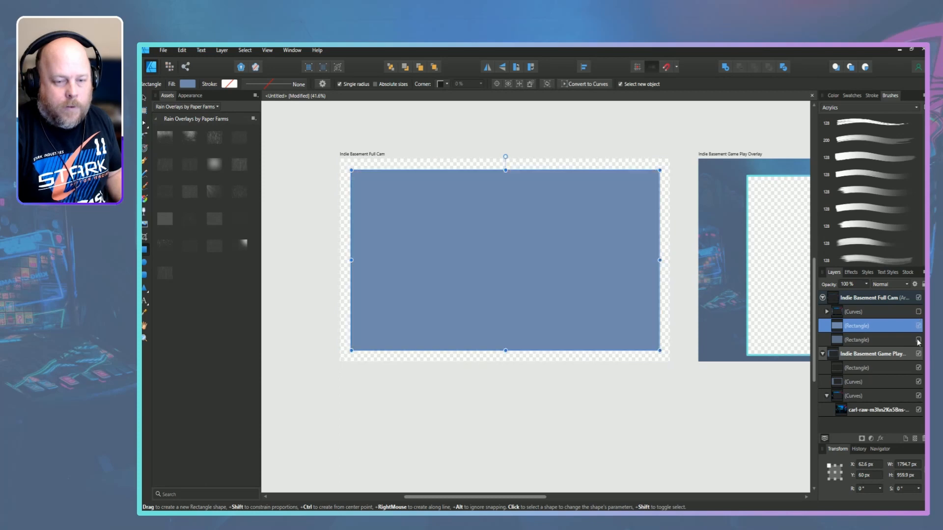
left_click(918, 339)
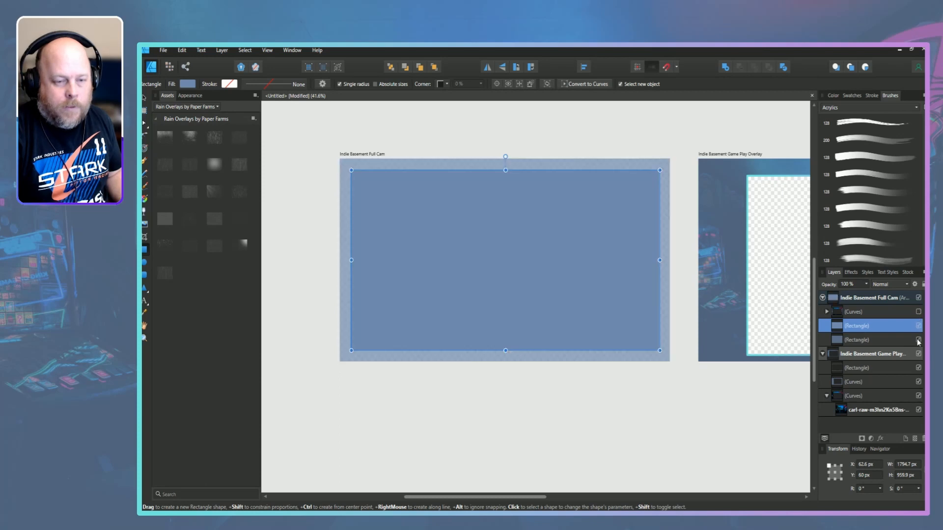
left_click(861, 340, "shift")
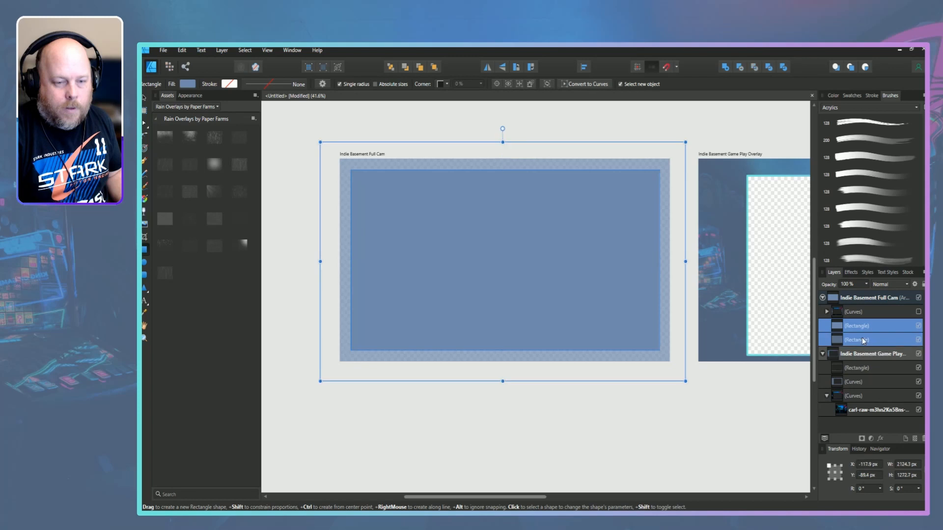
left_click(739, 67)
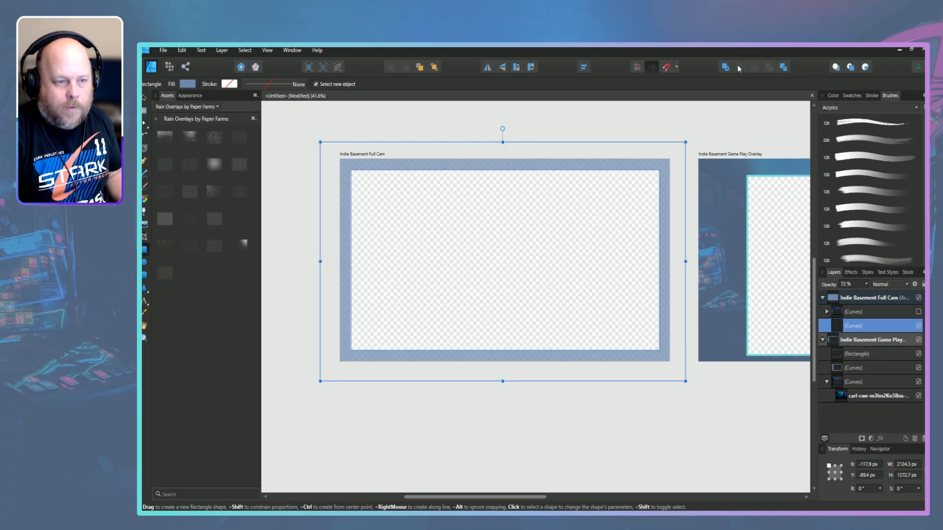
- Show the photo frame again and move the tinted frame above it in the Full Cam artboard
left_click(918, 312)
double_click(855, 326)
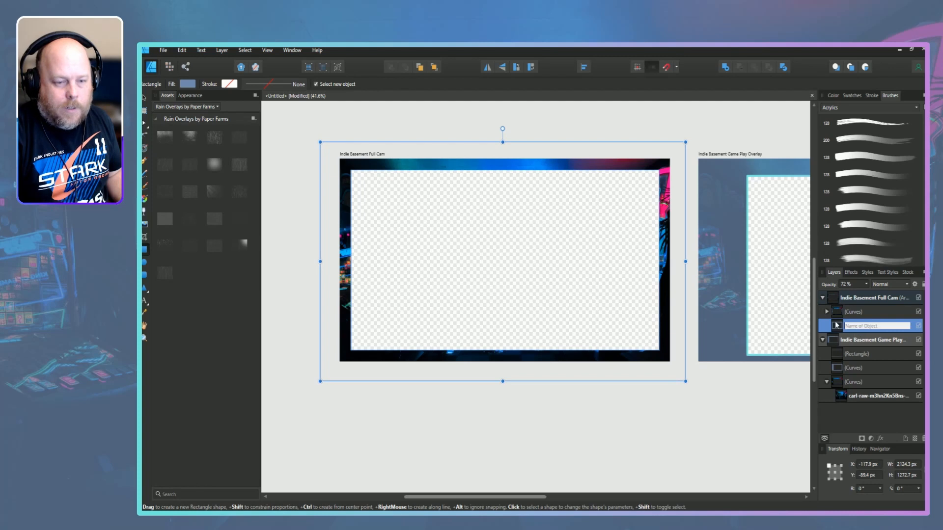
left_click_drag(828, 326, 829, 306)
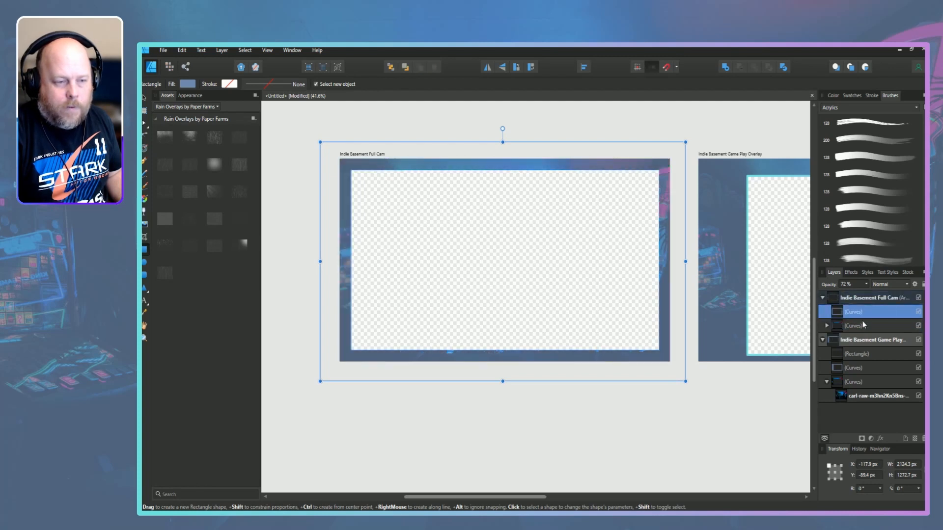
left_click(726, 393)
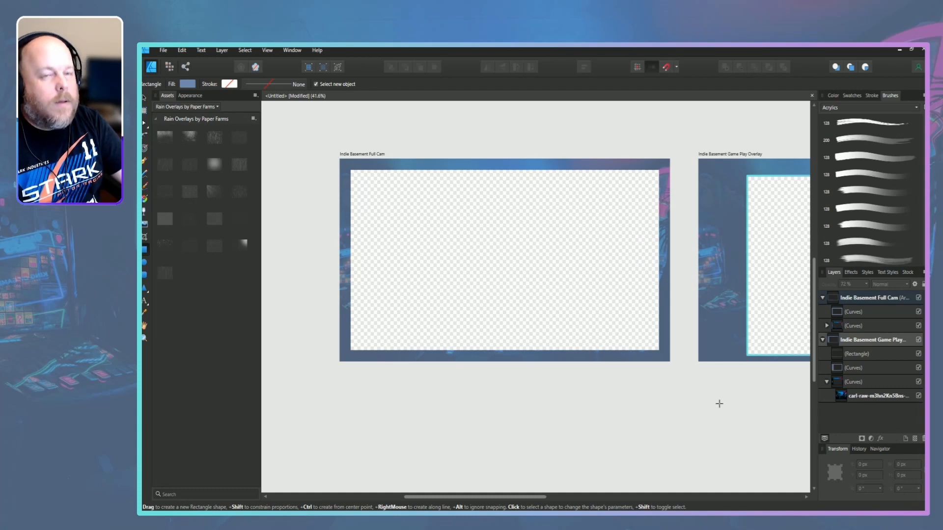
- Duplicate the gradient-stroked border rectangle of the Game Play Overlay and move the copy onto the Full Cam artboard's cut-out
left_click(866, 352)
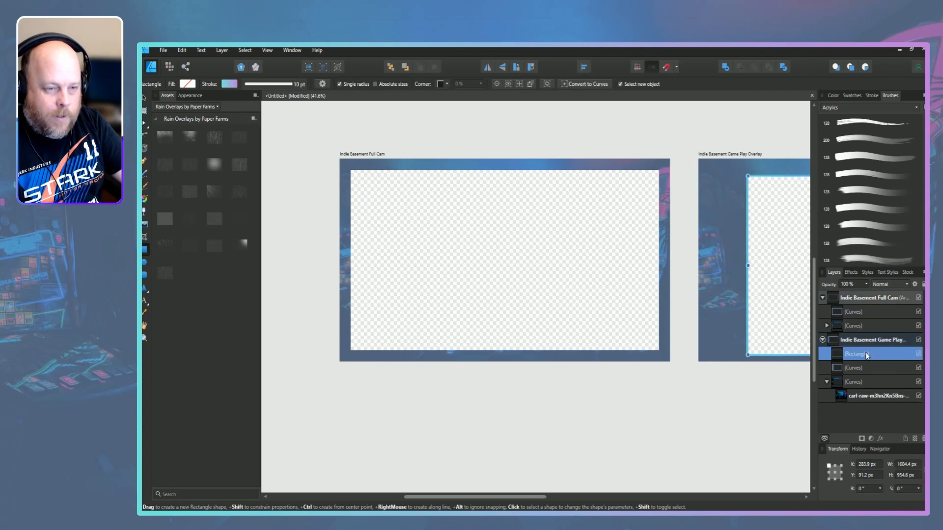
right_click(865, 352)
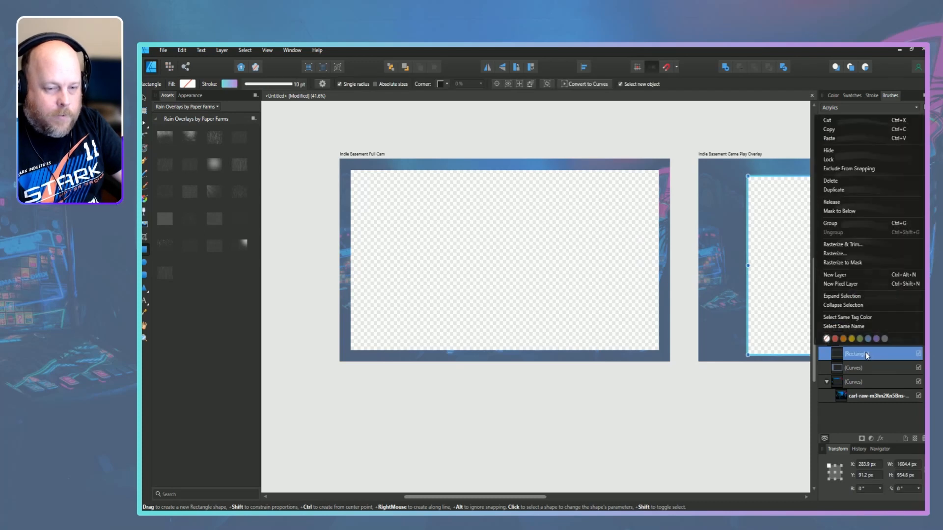
left_click(847, 191)
left_click_drag(858, 356, 815, 306)
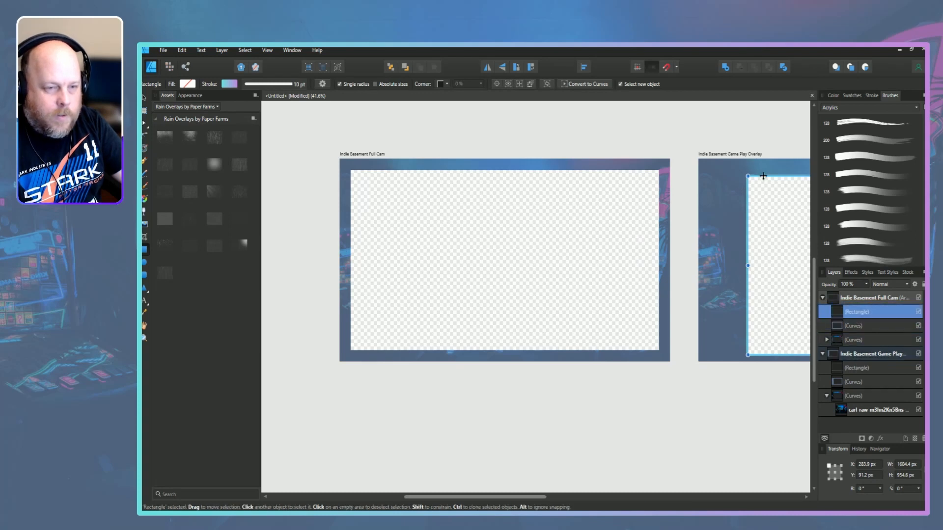
left_click_drag(766, 175, 398, 169)
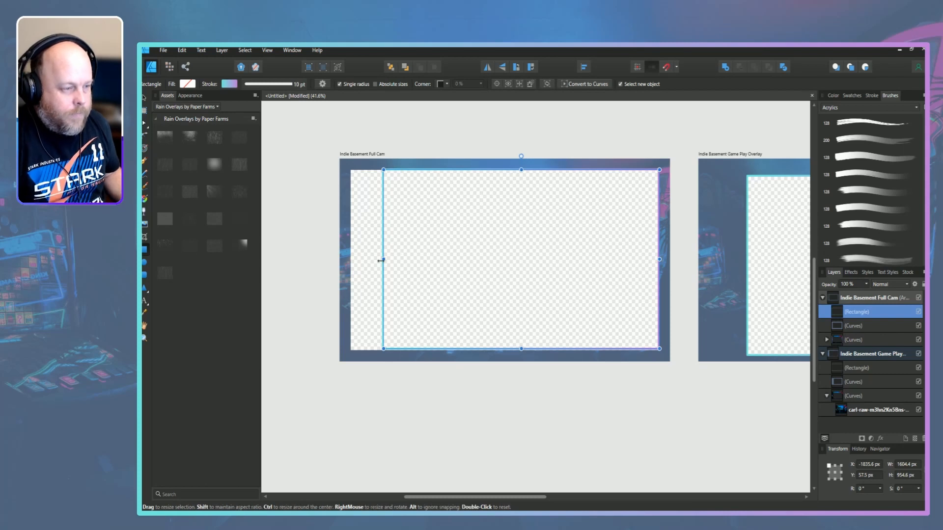
- Resize the copied gradient border to about 1790 × 959 px so it follows the Full Cam cut-out's edges, and deselect it
left_click_drag(381, 259, 371, 258)
left_click_drag(364, 259, 351, 259)
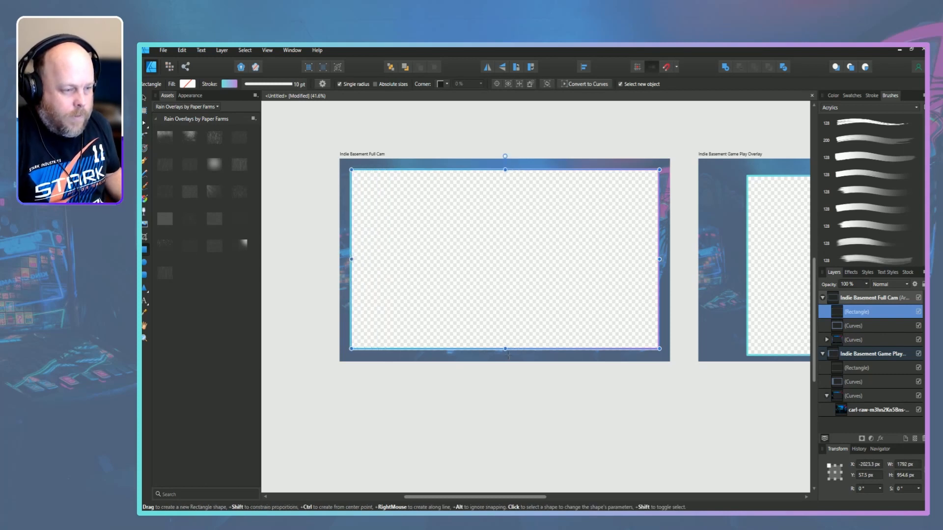
left_click_drag(504, 349, 504, 350)
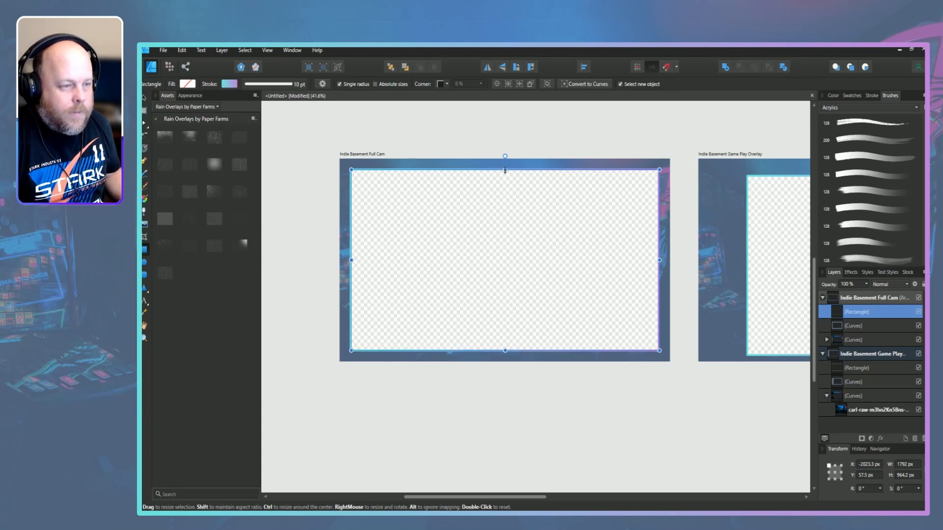
left_click_drag(505, 170, 504, 170)
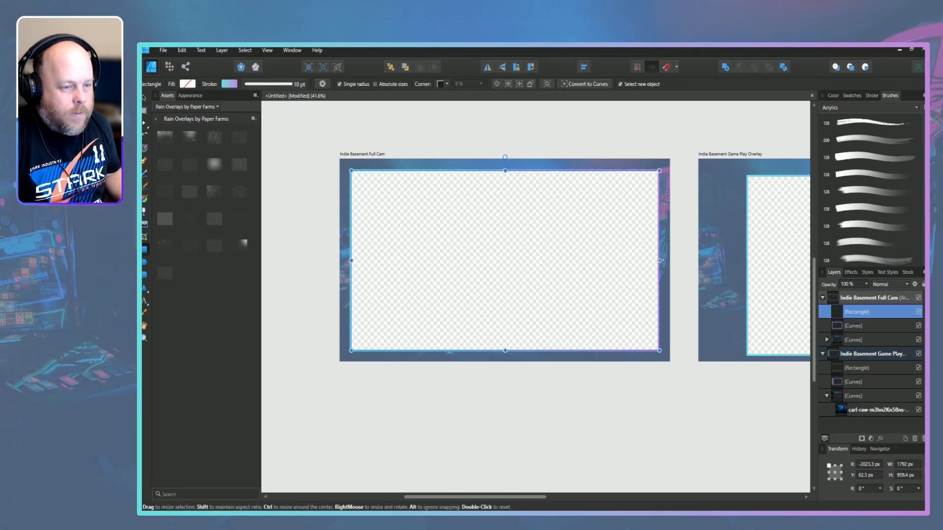
left_click_drag(658, 261, 660, 261)
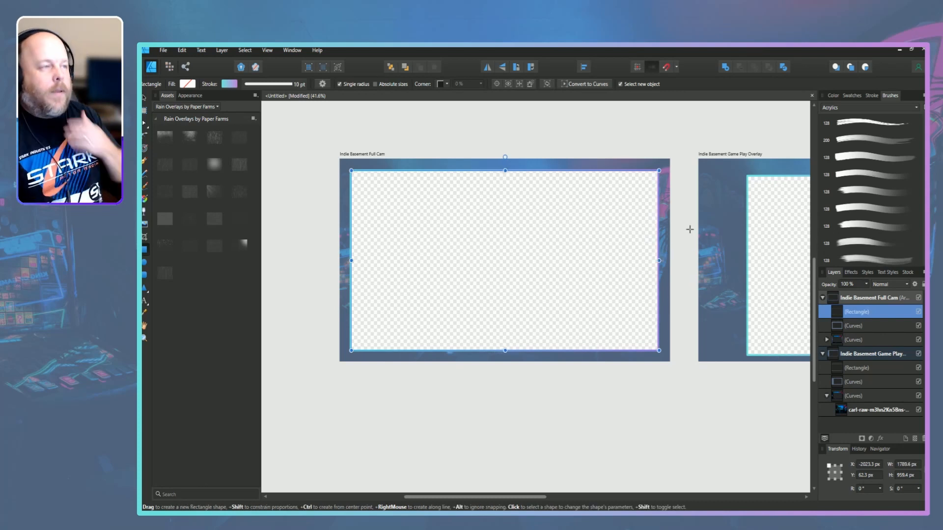
left_click(144, 97)
left_click(397, 118)
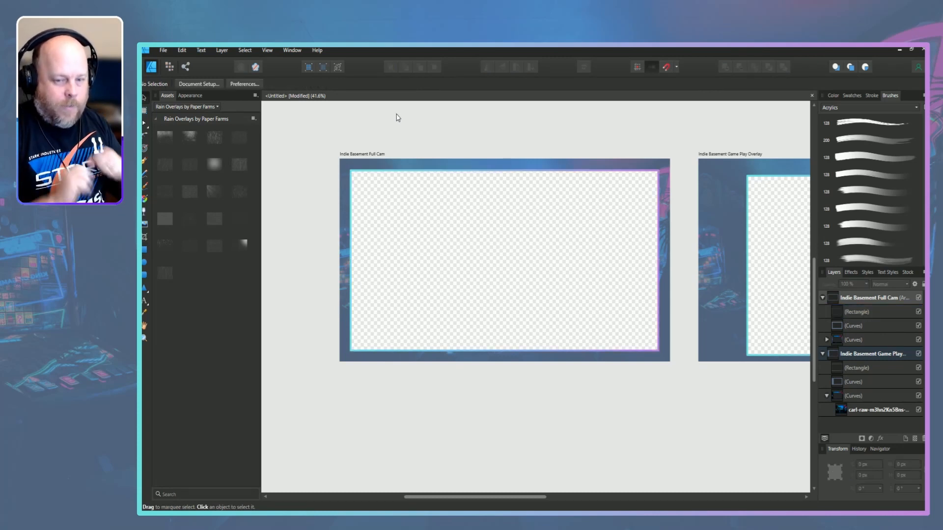
- Export the Indie Basement Full Cam artboard as a PNG named Full Cam Overlay in the Indie Basement folder
left_click(869, 299)
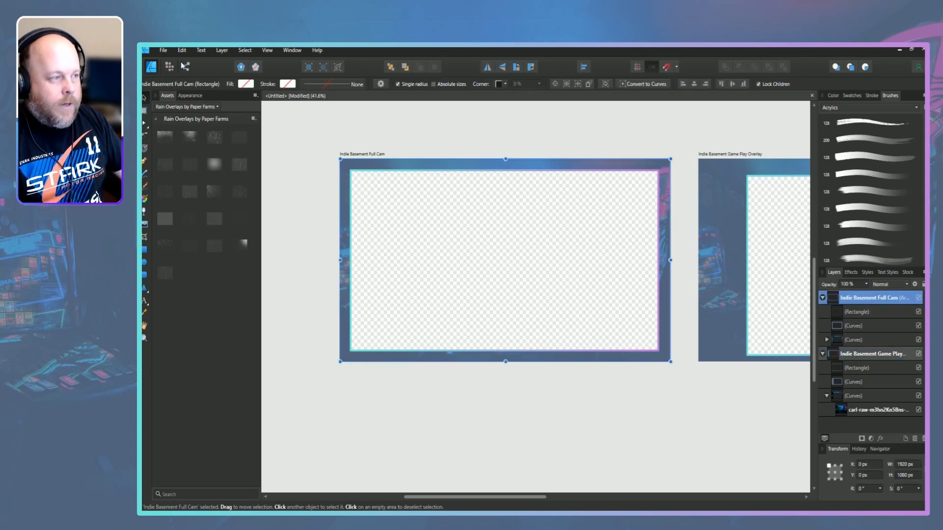
left_click(163, 50)
left_click(178, 192)
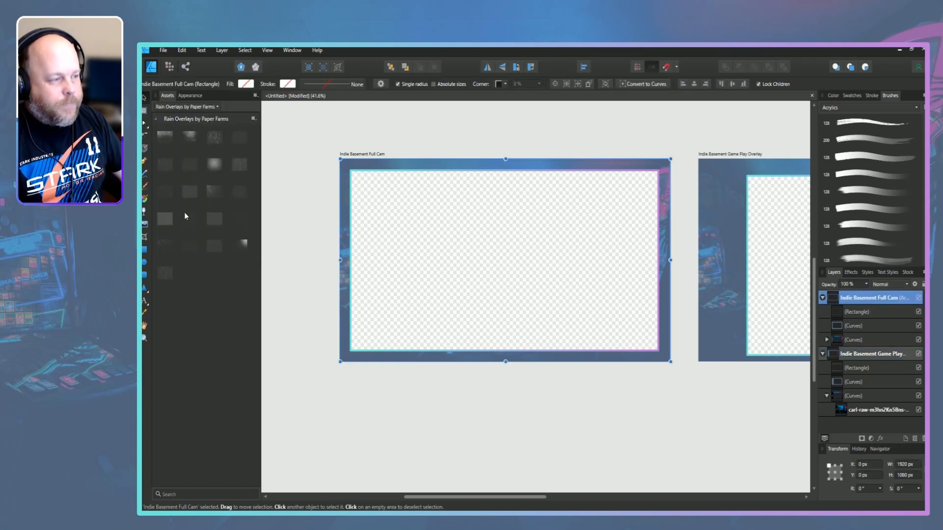
left_click(600, 336)
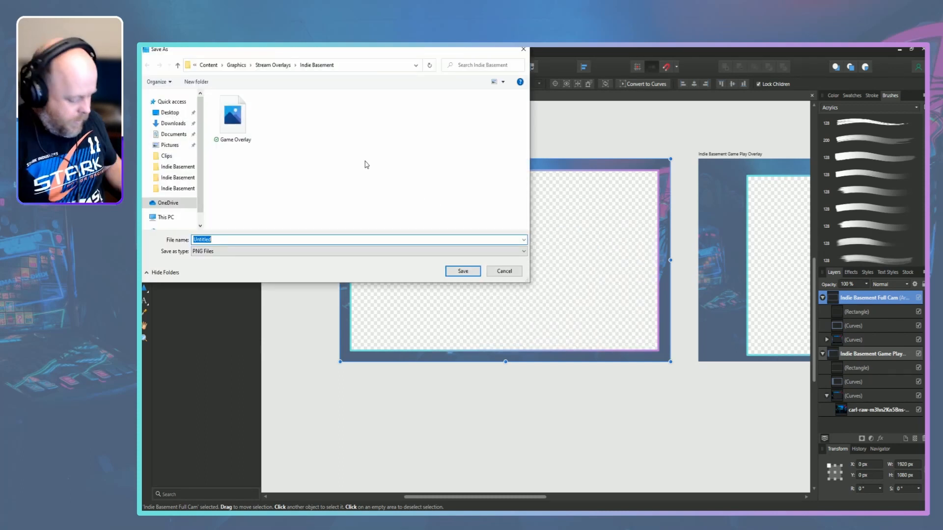
type("Full Cam F")
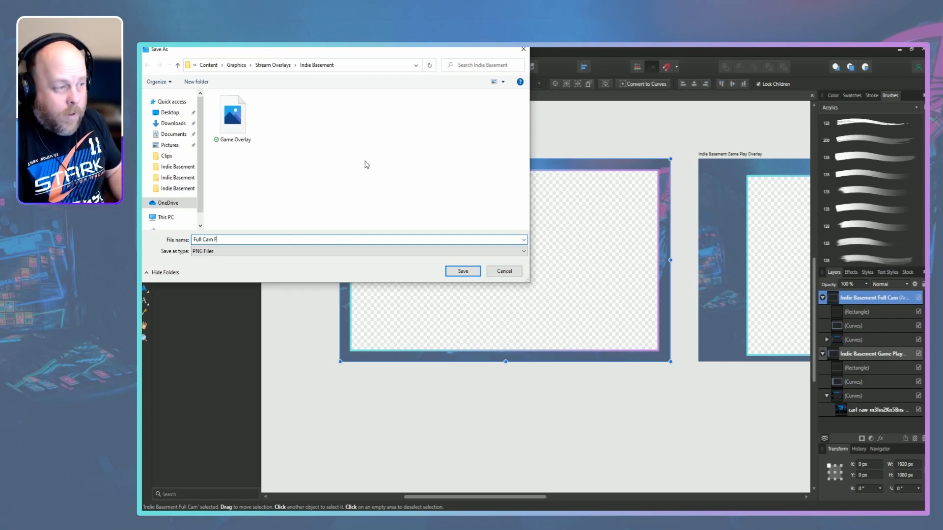
type("Overlay")
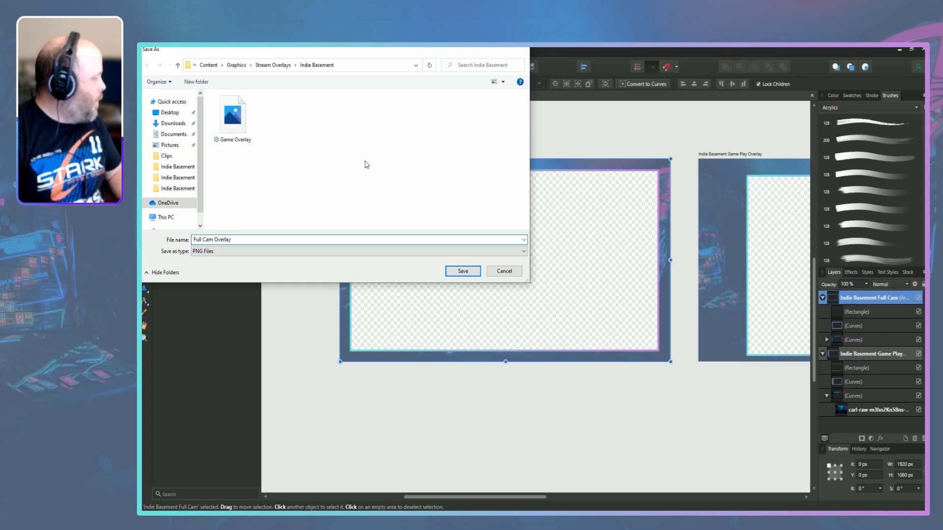
key("Return")
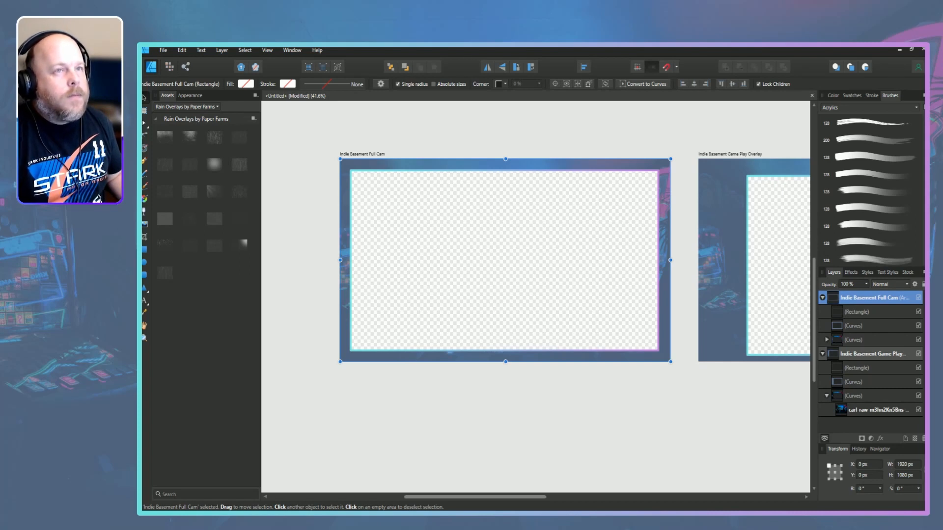
- Start adding a media file (videos, images) as a new source in the streaming software
left_click(203, 48)
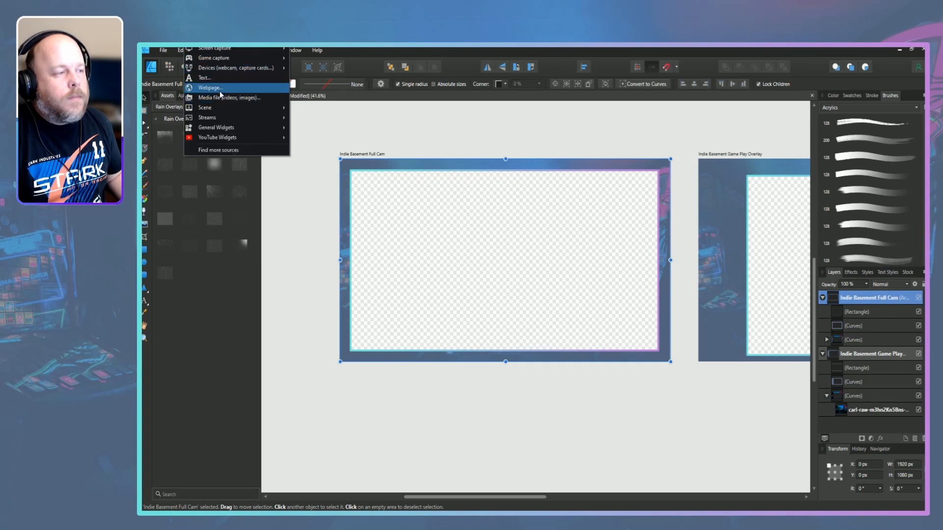
left_click(220, 96)
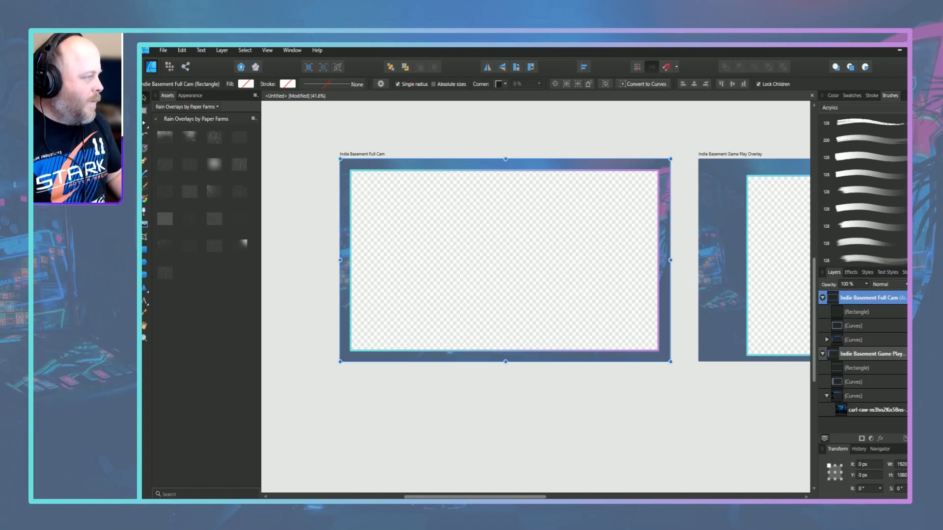
- Open Notepad and write "bottom - 5" as the first line of a new note, with the spelling corrected
key("super")
type("note")
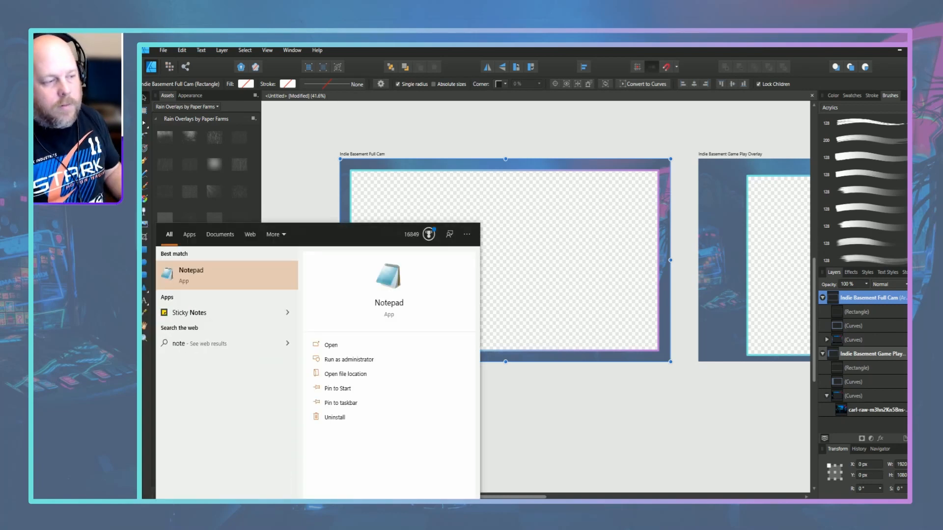
key("Return")
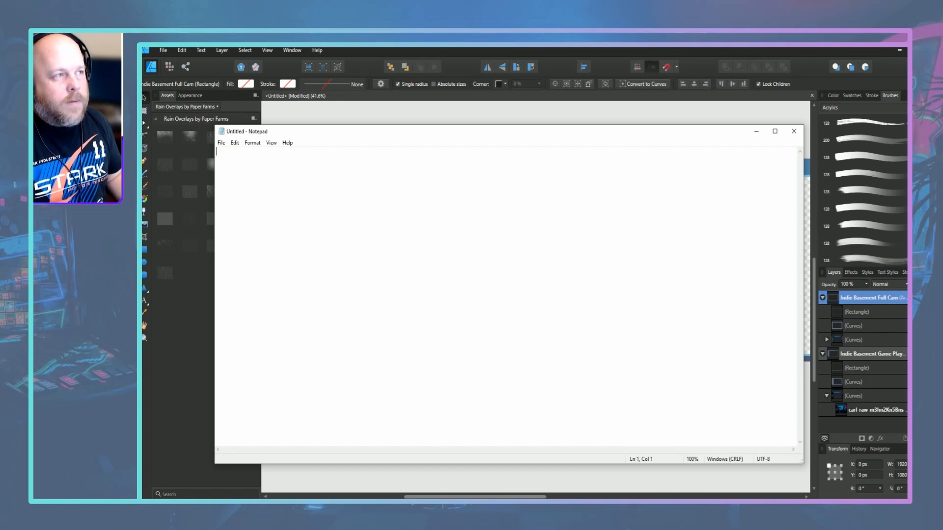
left_click(360, 217)
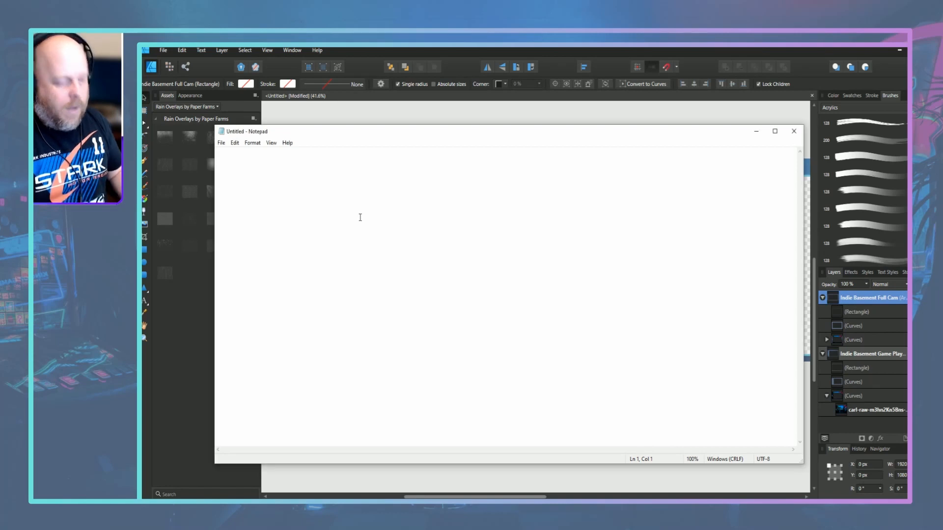
type("bottum ")
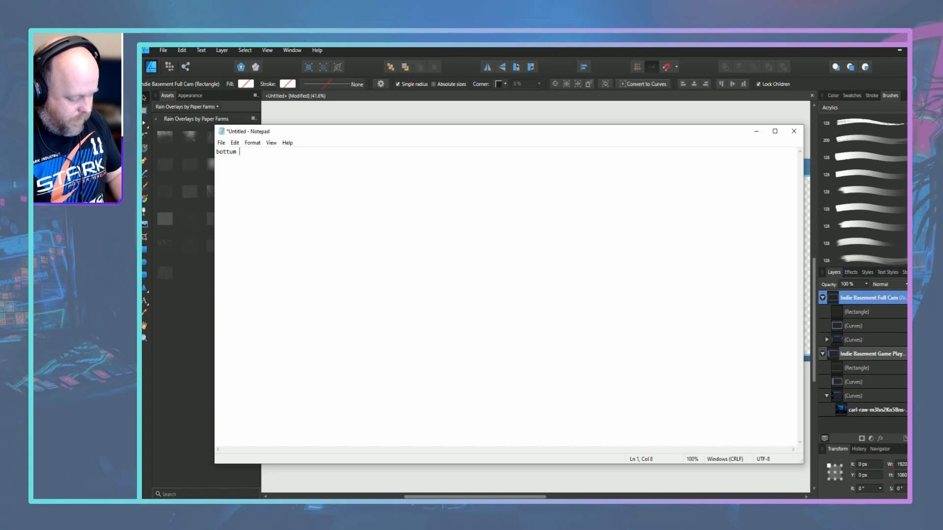
type("- 5")
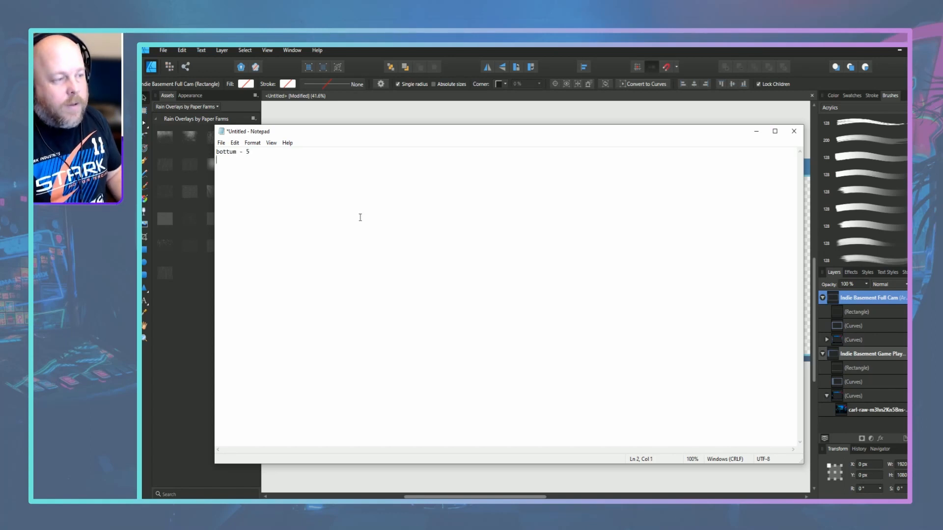
right_click(229, 150)
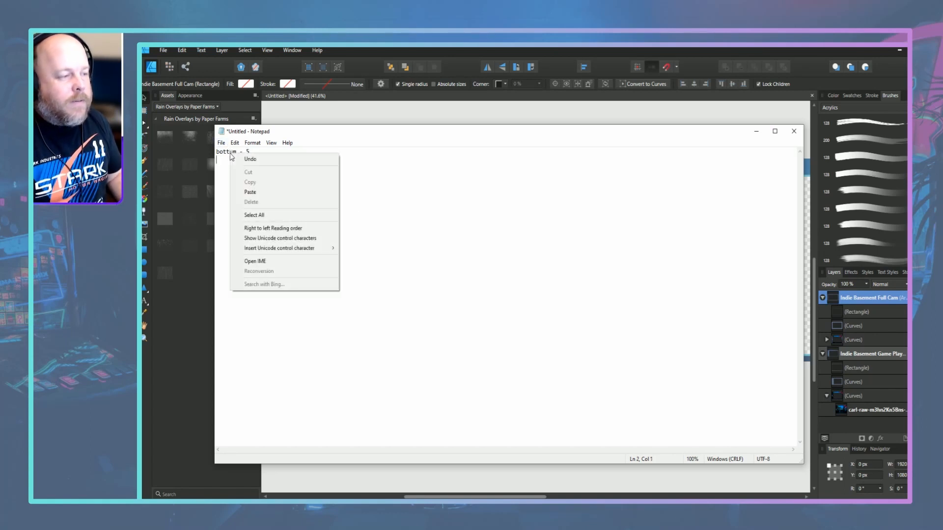
left_click(403, 187)
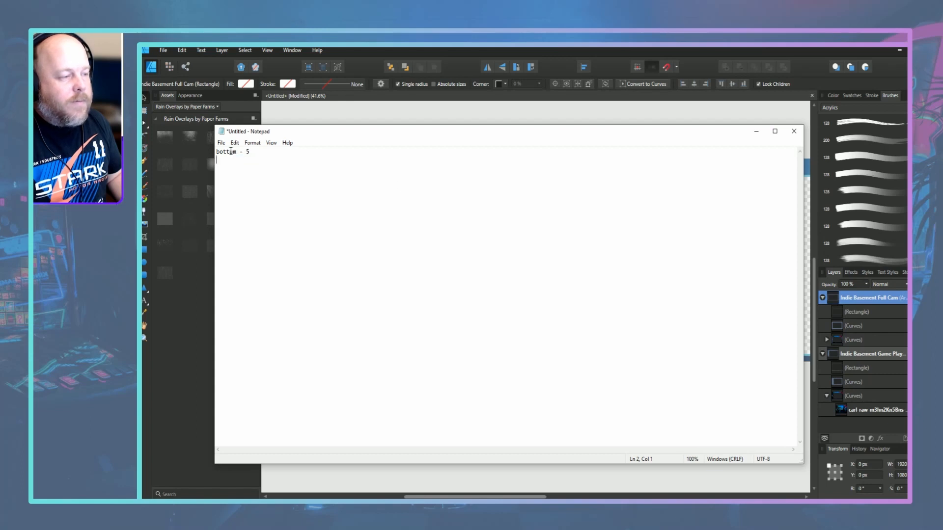
key("Delete")
type("o")
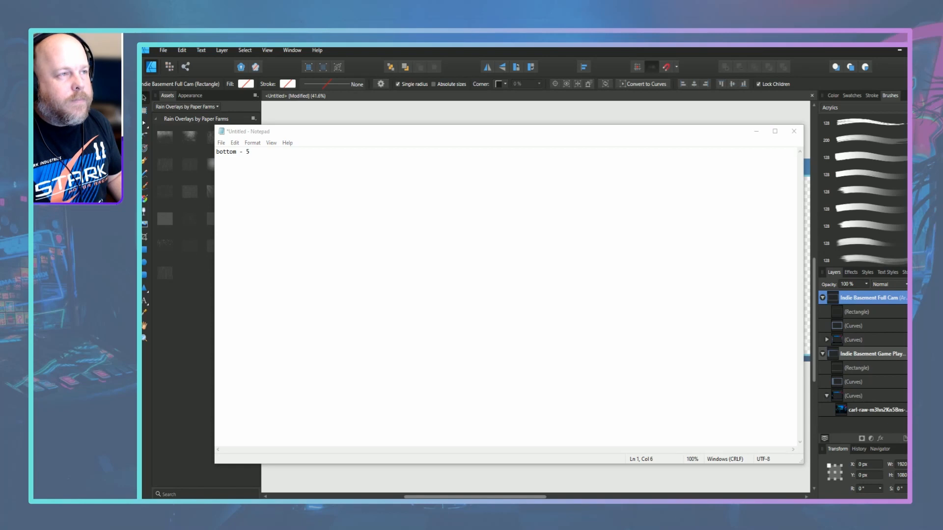
- Add the lines "left - 325" and "right - 319" below the bottom value in the note
left_click(294, 217)
type("l")
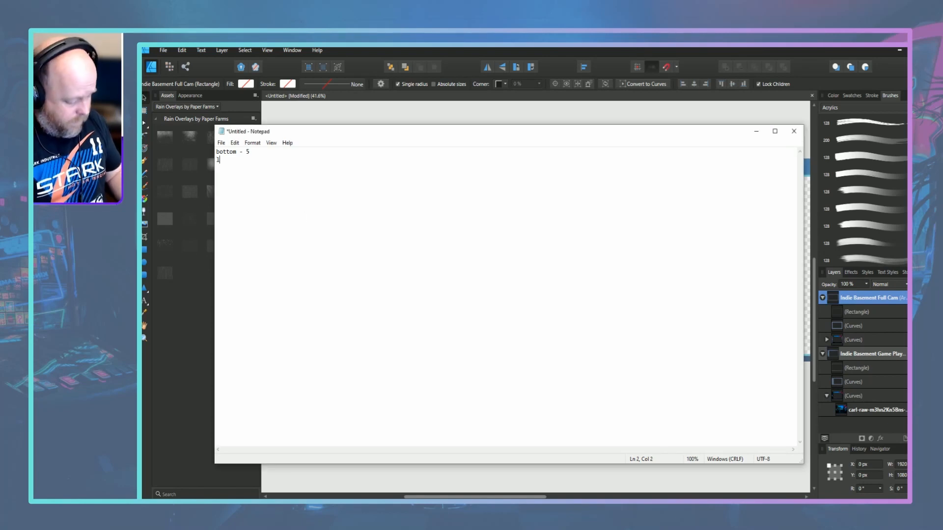
type("eft - 325")
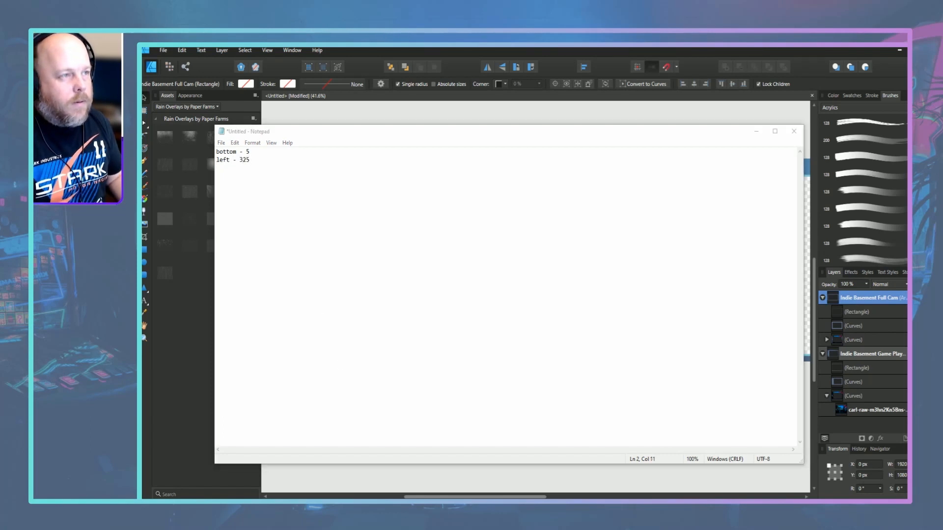
left_click(317, 177)
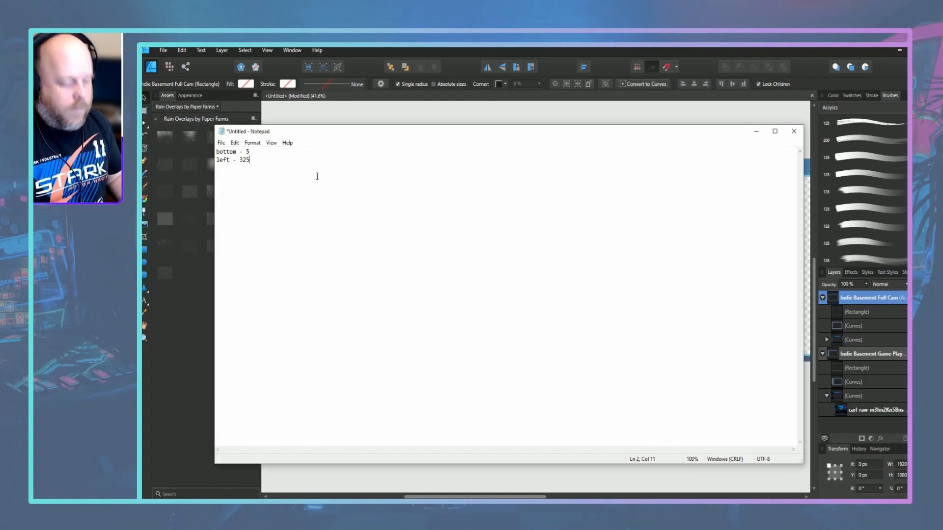
key("Return")
type("right")
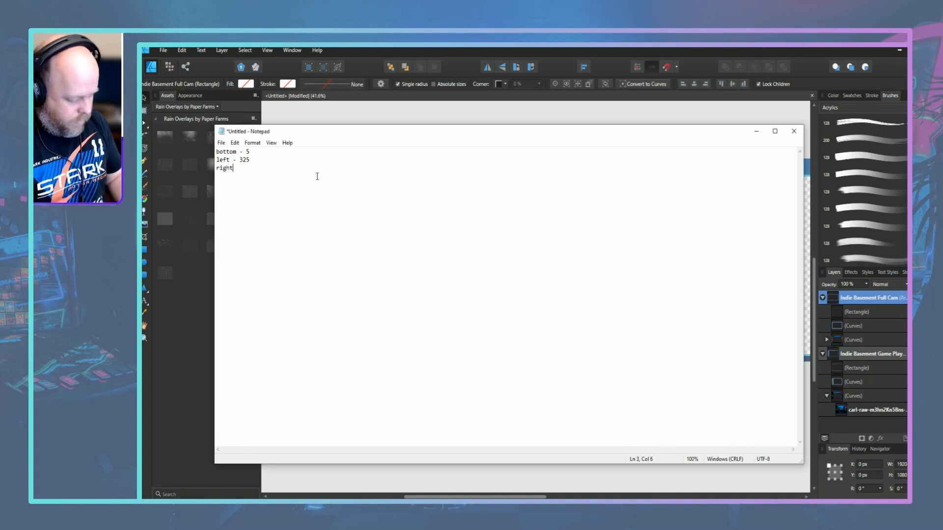
type(" - 319")
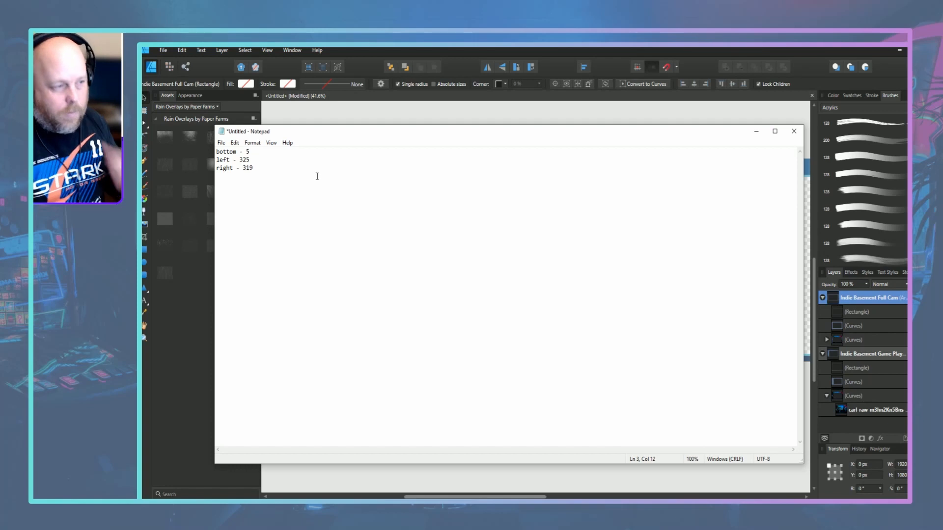